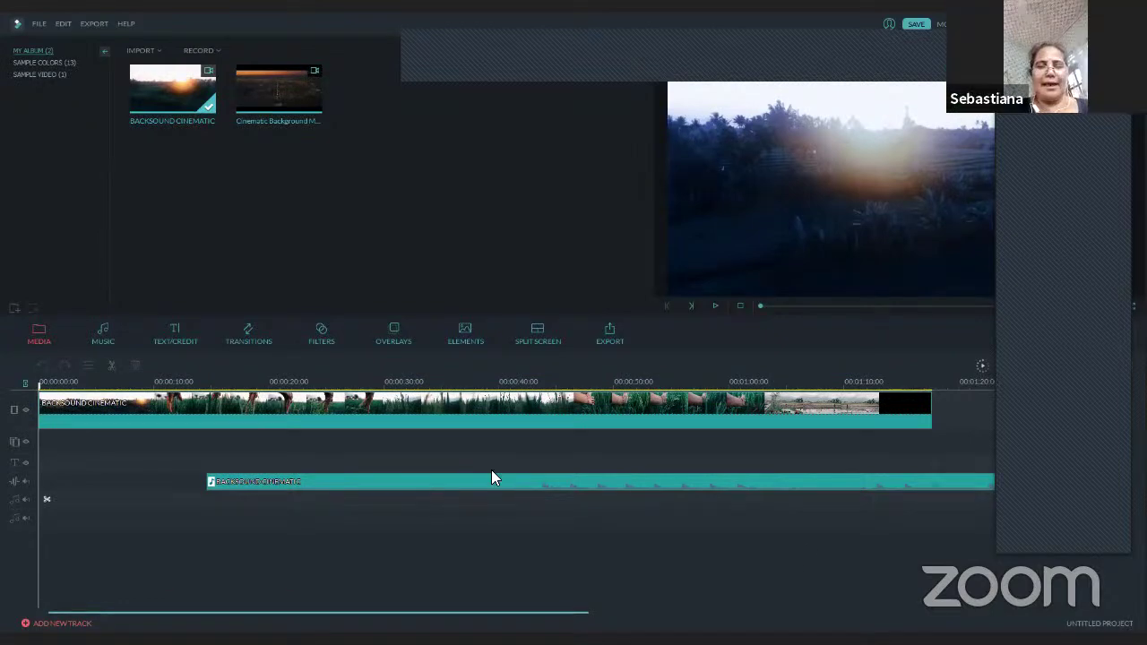
Play the timeline from about 12 seconds, and return the playhead to the start of the BACKSOUND CINEMATIC audio clip.
left_click(180, 385)
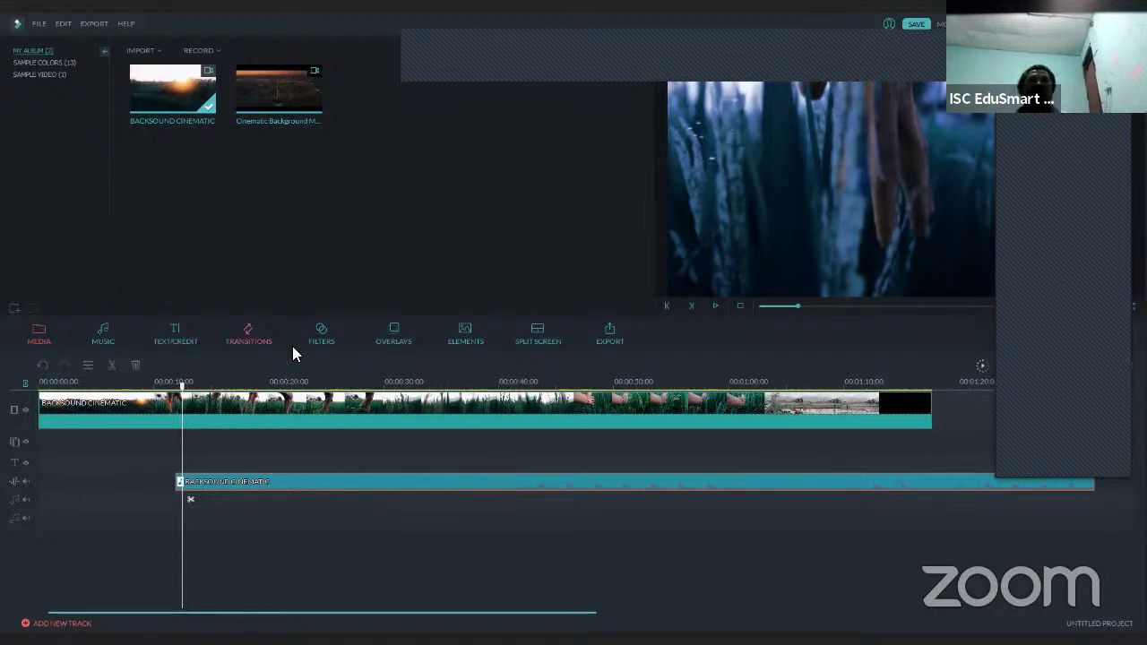
left_click(715, 307)
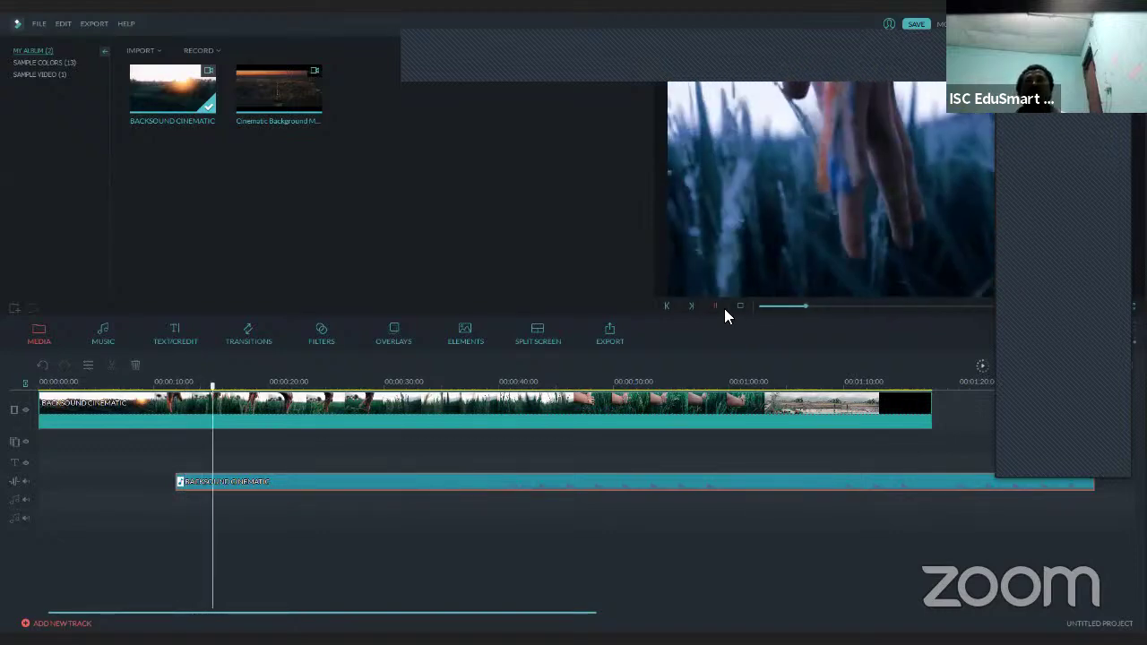
left_click(714, 307)
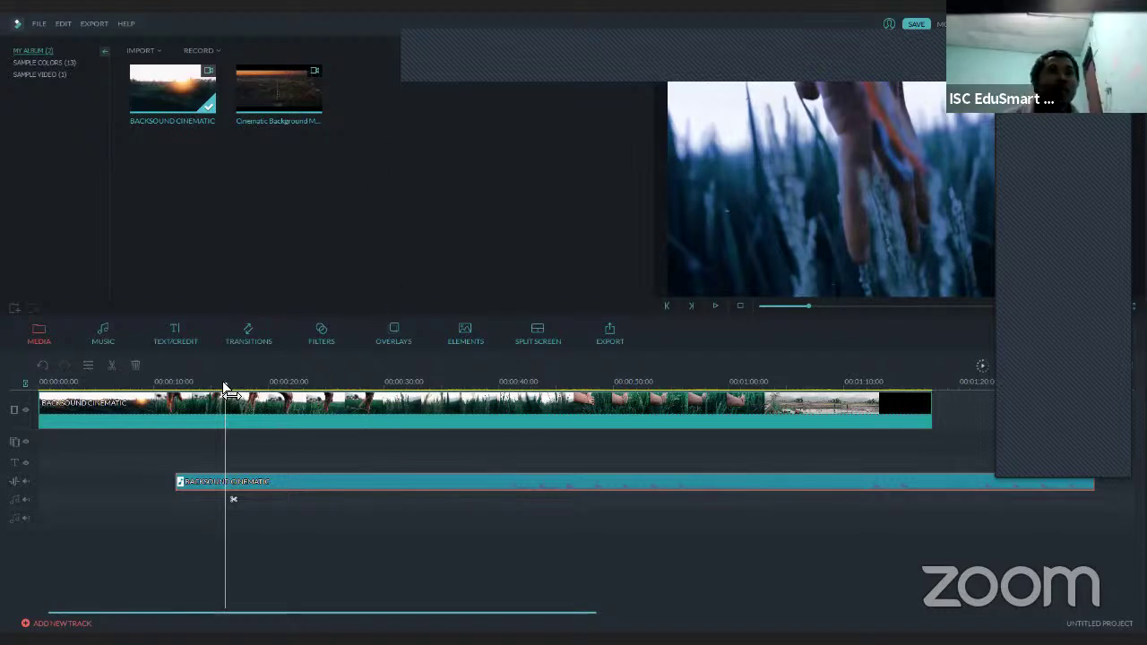
left_click_drag(225, 388, 182, 400)
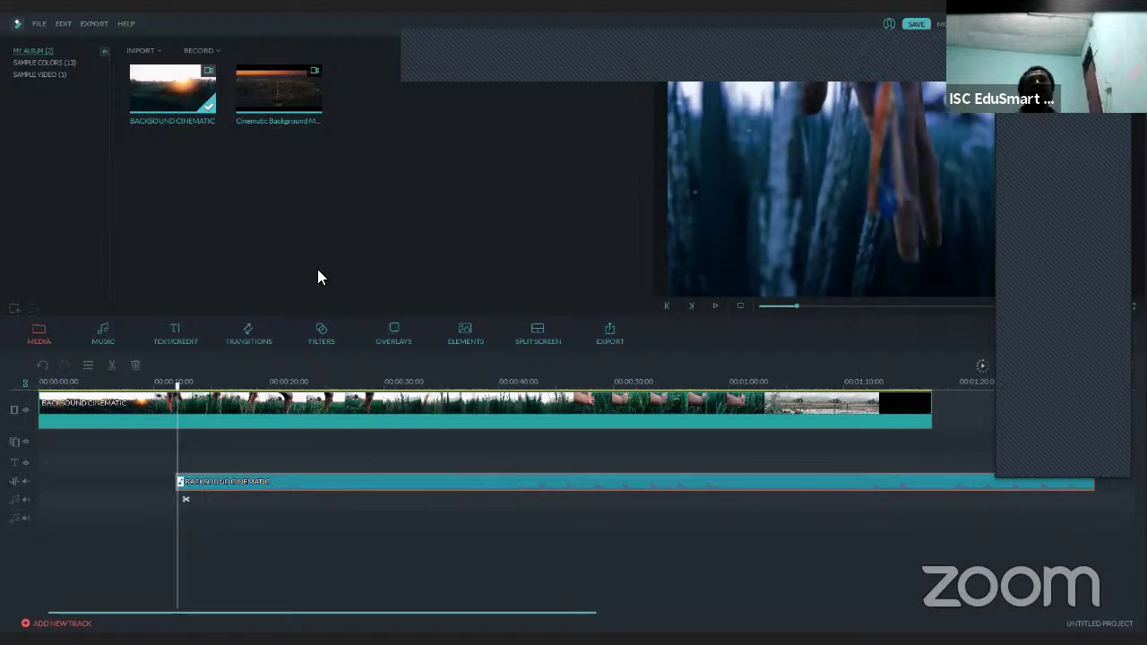
Browse the filter library and preview the FuzzyImg and September filters.
left_click(321, 337)
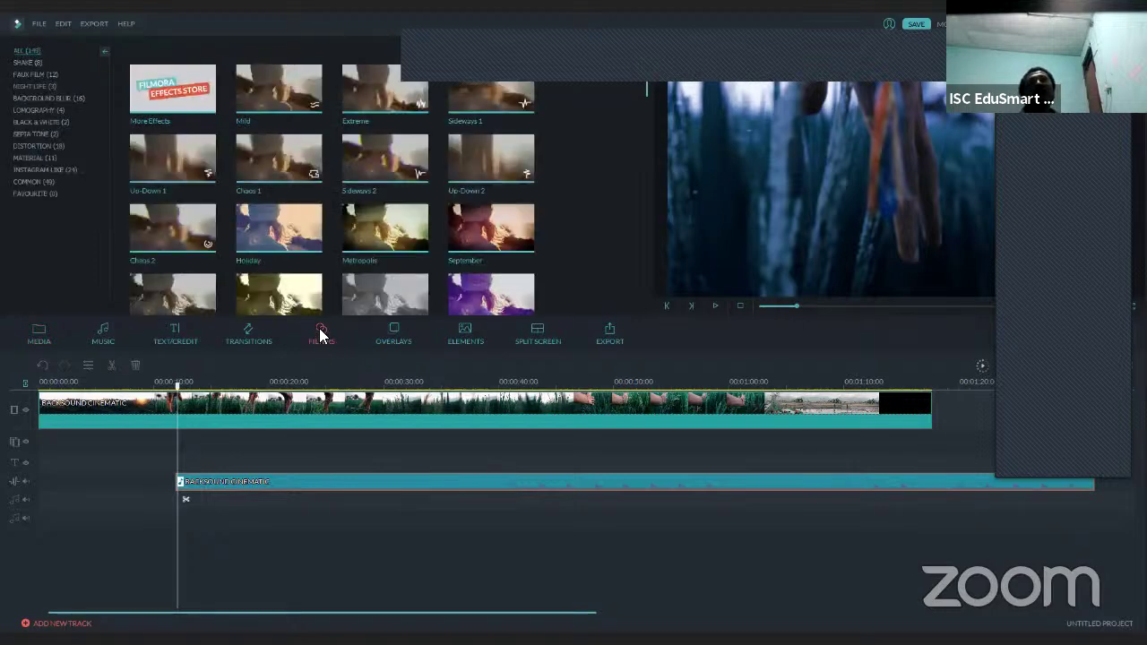
scroll(422, 260, "down", 2)
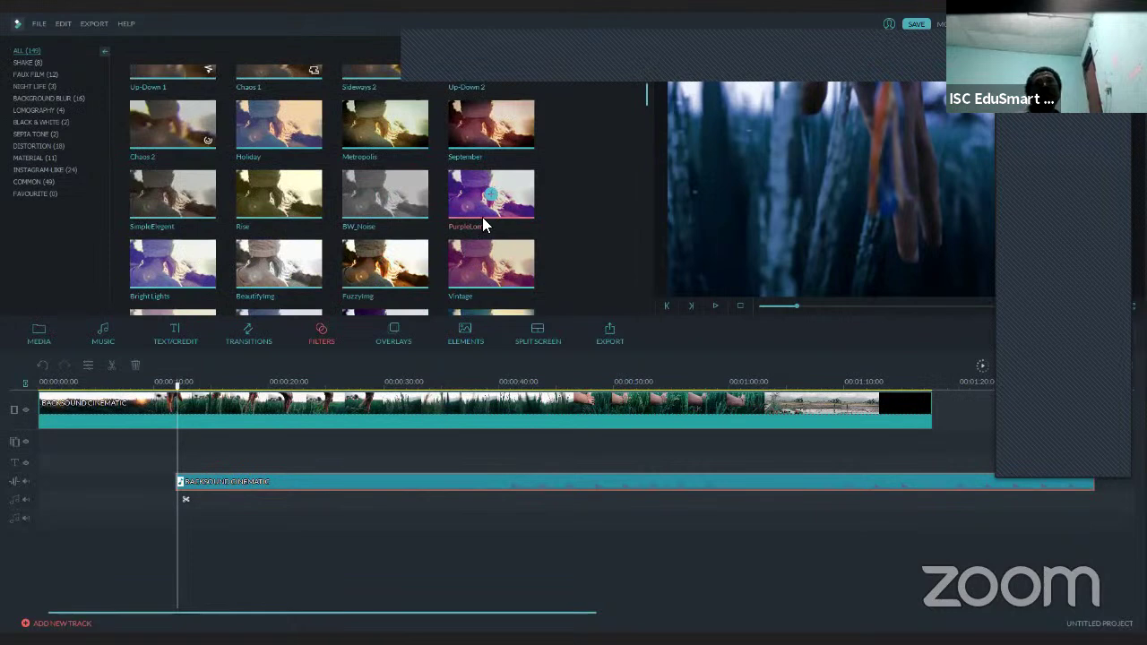
left_click(412, 267)
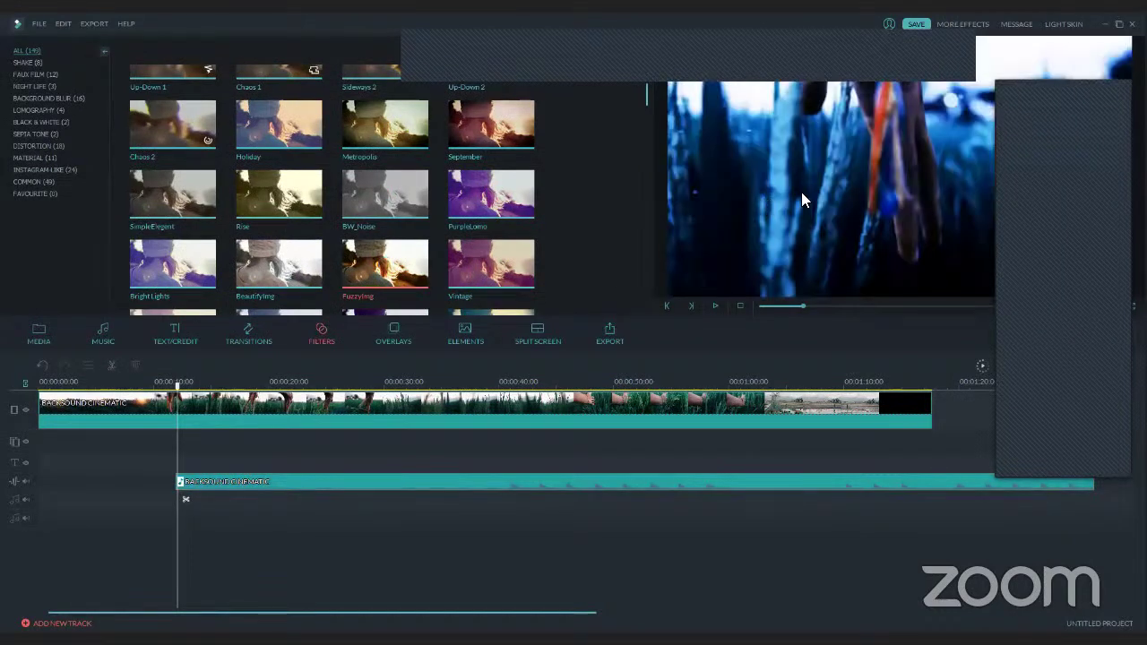
left_click(489, 196)
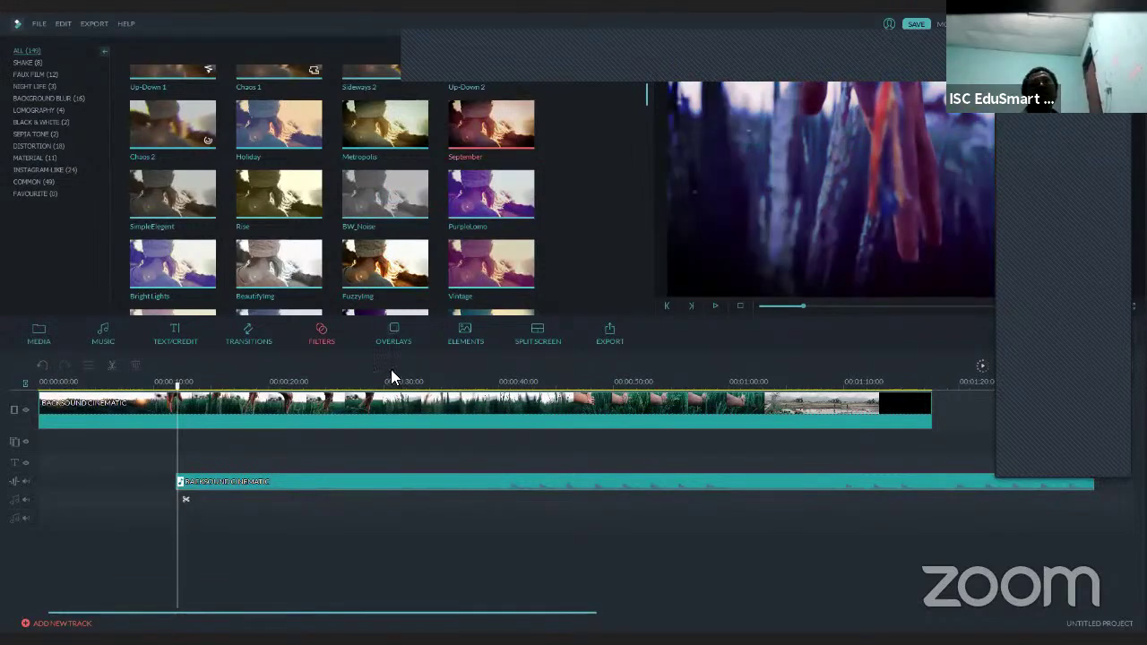
Look through the overlay library and the elements library, previewing Badge Element 1.
left_click(401, 339)
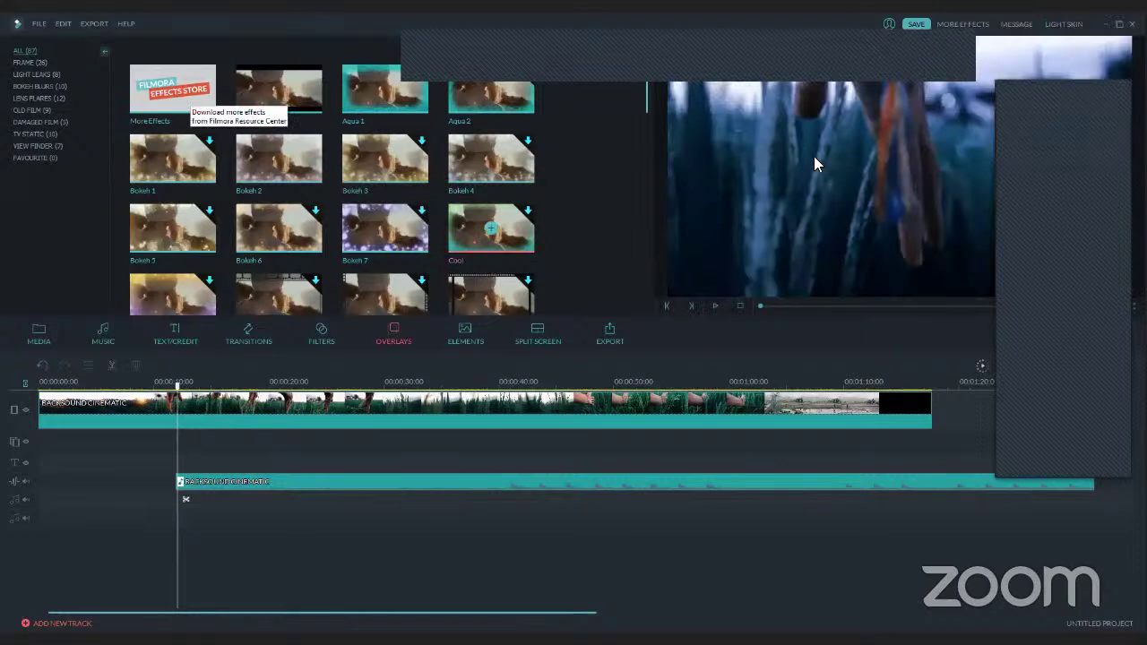
left_click(466, 336)
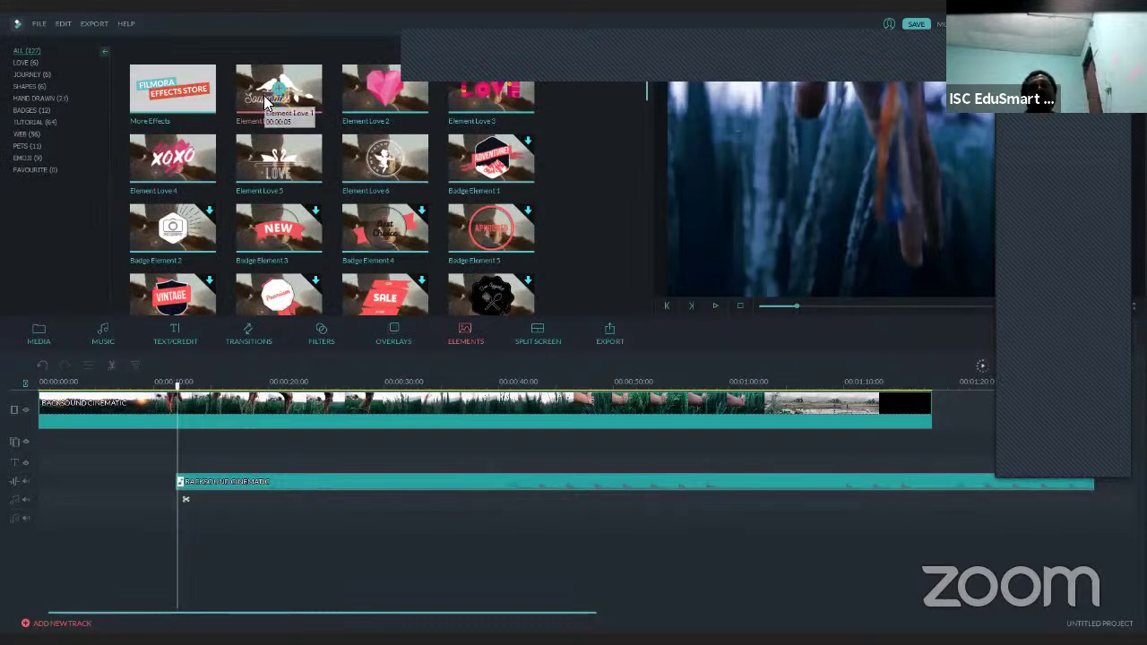
left_click(462, 186)
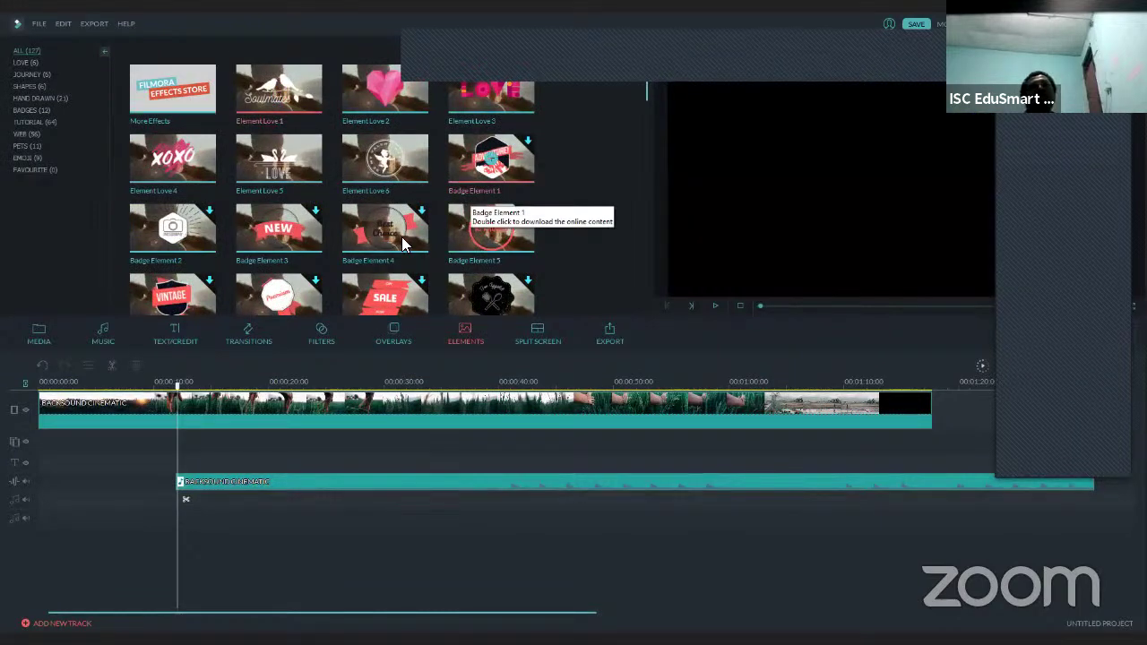
Browse the split screen layouts and play the preview of the one with two framed clips side by side.
left_click(541, 328)
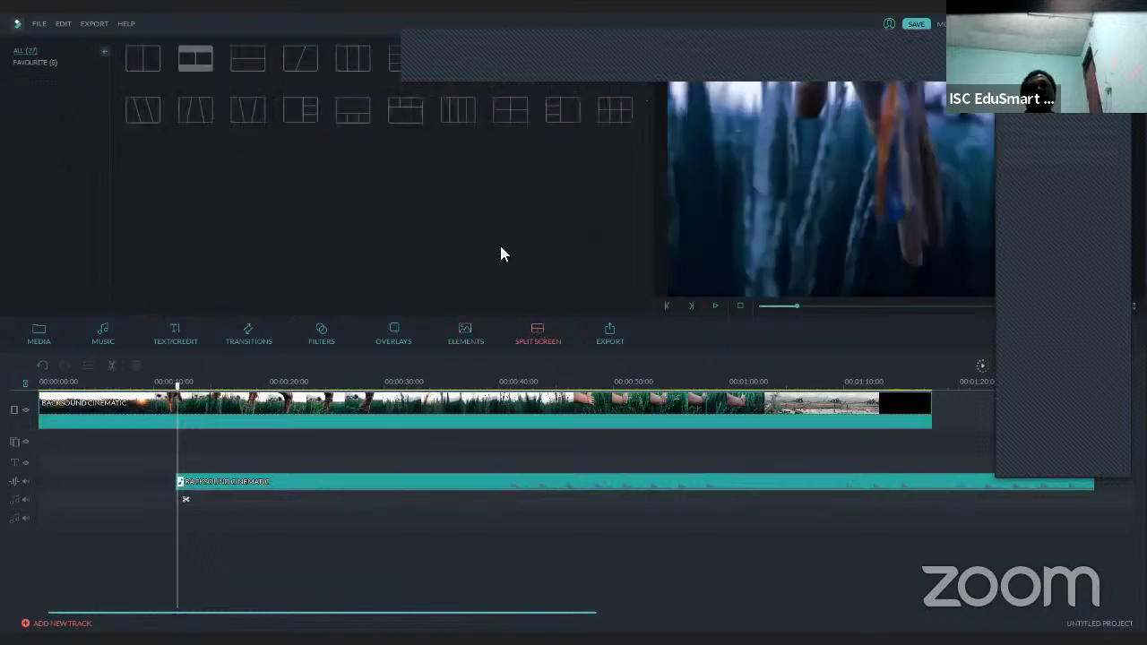
left_click(243, 72)
left_click(183, 64)
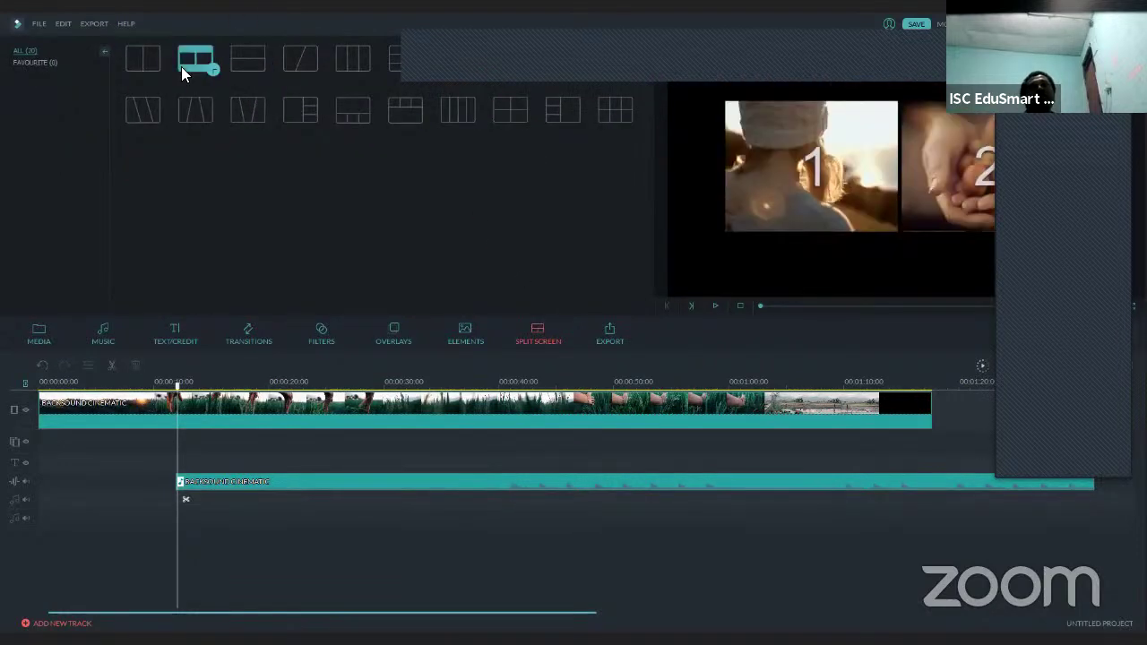
left_click(715, 307)
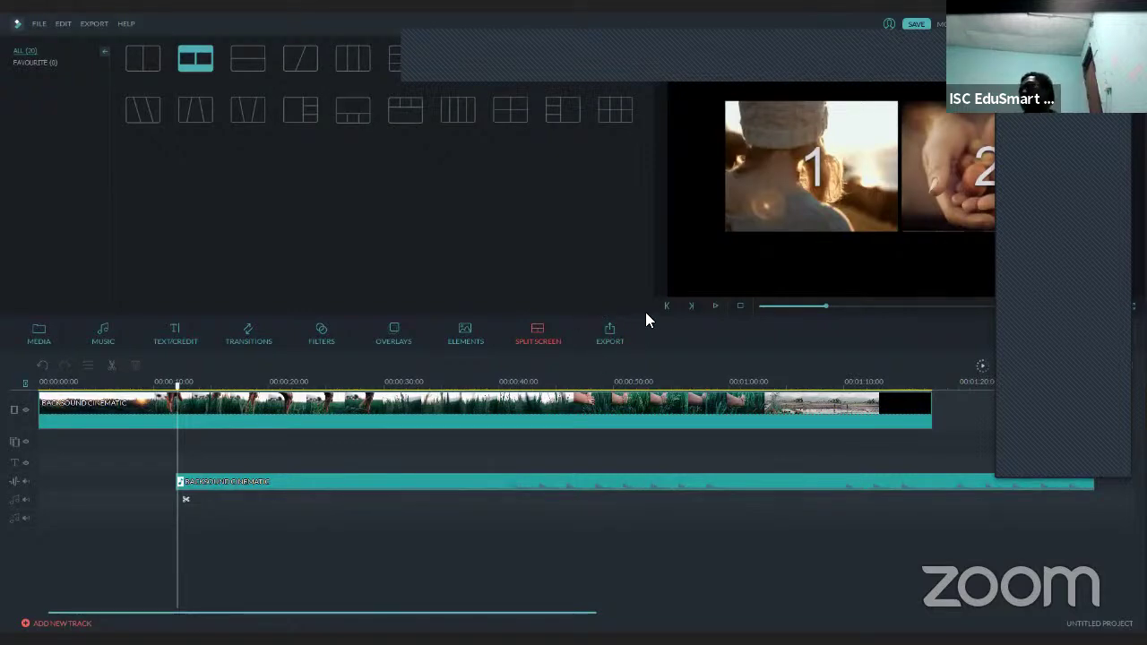
left_click(588, 361)
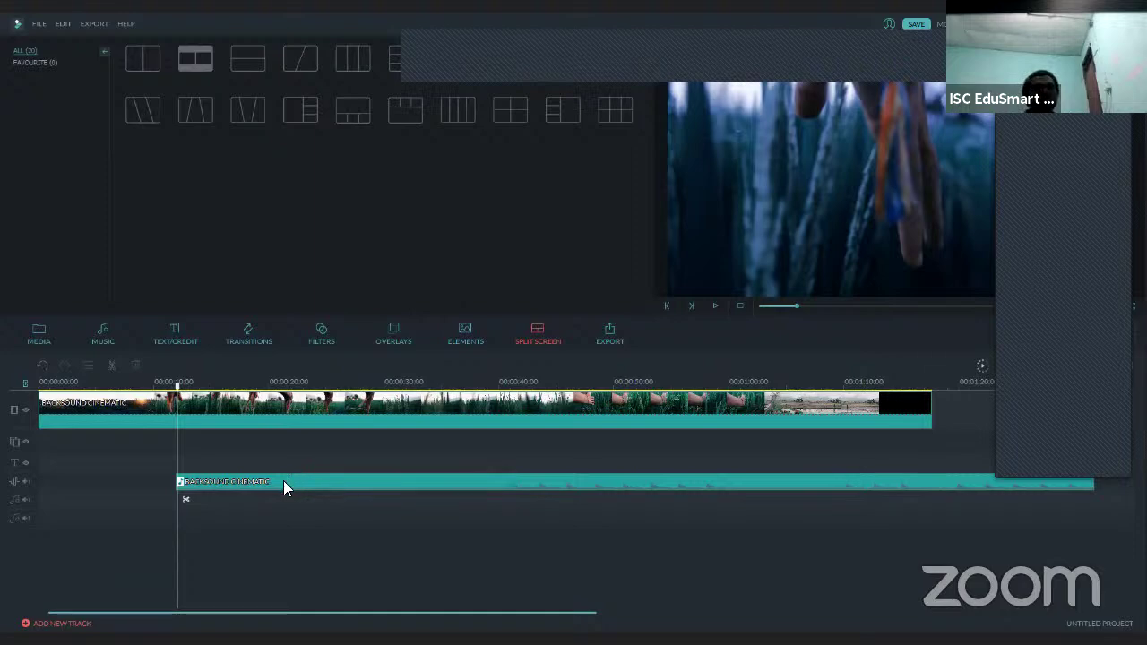
Move the BACKSOUND CINEMATIC audio clip and the playhead back to about one second after the start of the timeline.
left_click_drag(283, 484, 237, 482)
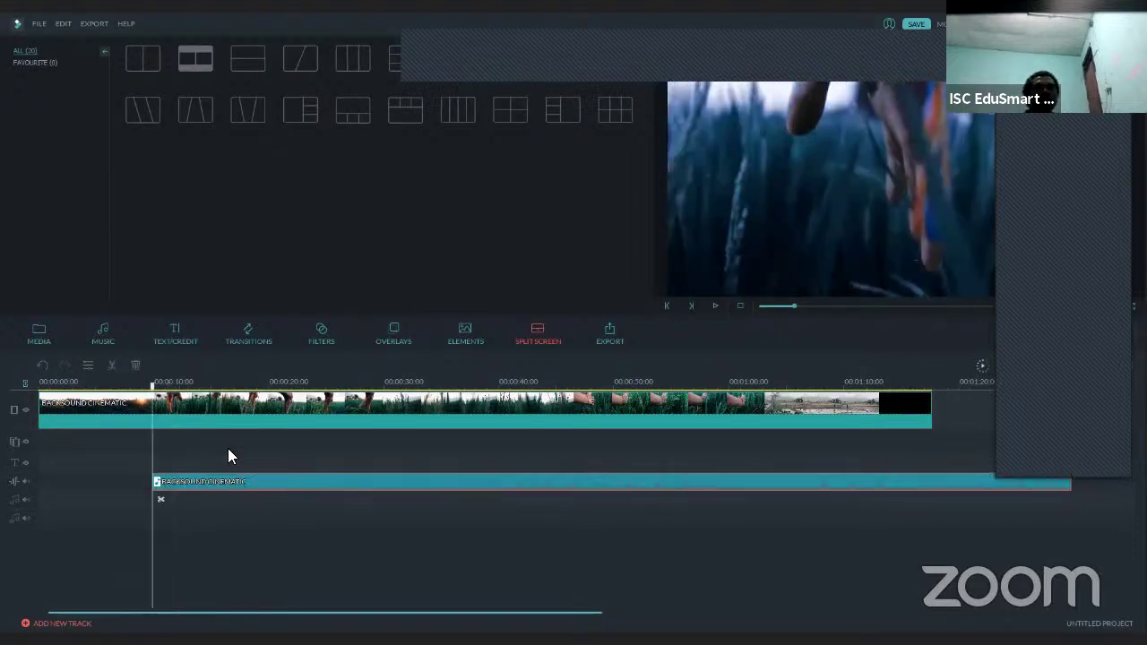
left_click_drag(154, 387, 50, 389)
left_click_drag(214, 482, 131, 448)
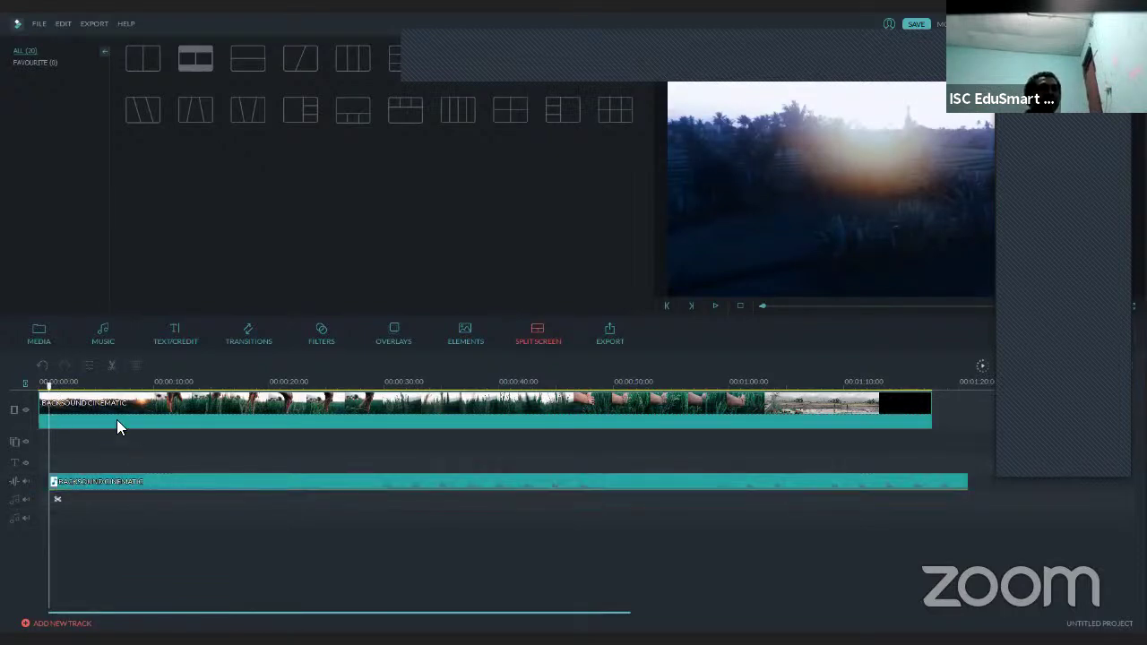
Start a new project with an empty timeline and show the media library.
key("ctrl+n")
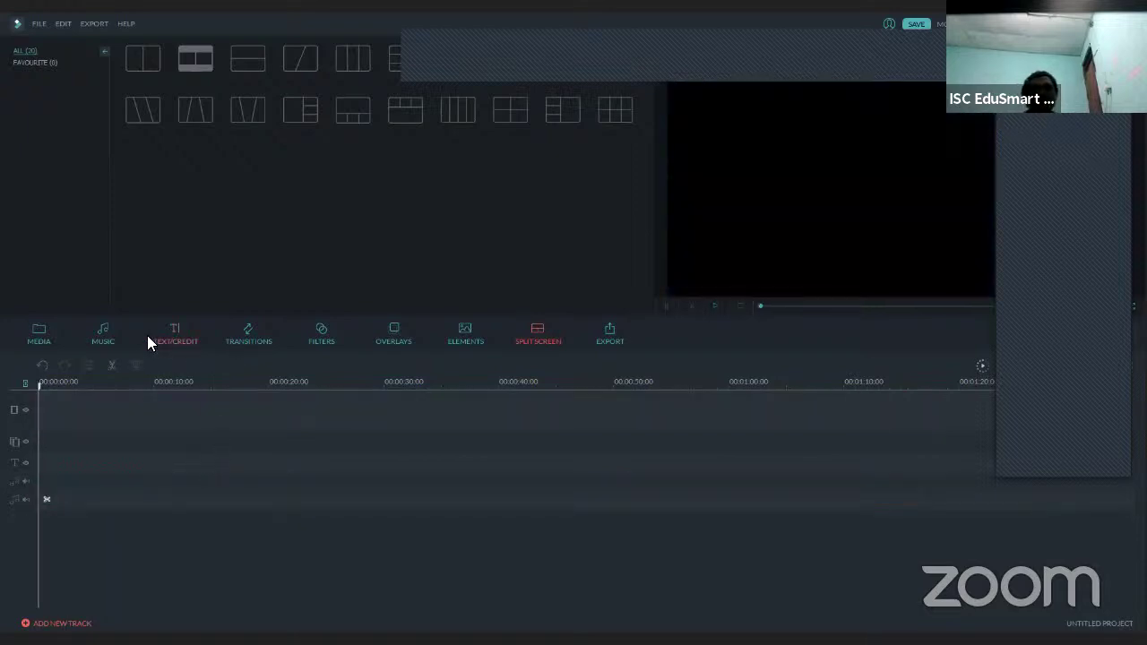
left_click(37, 333)
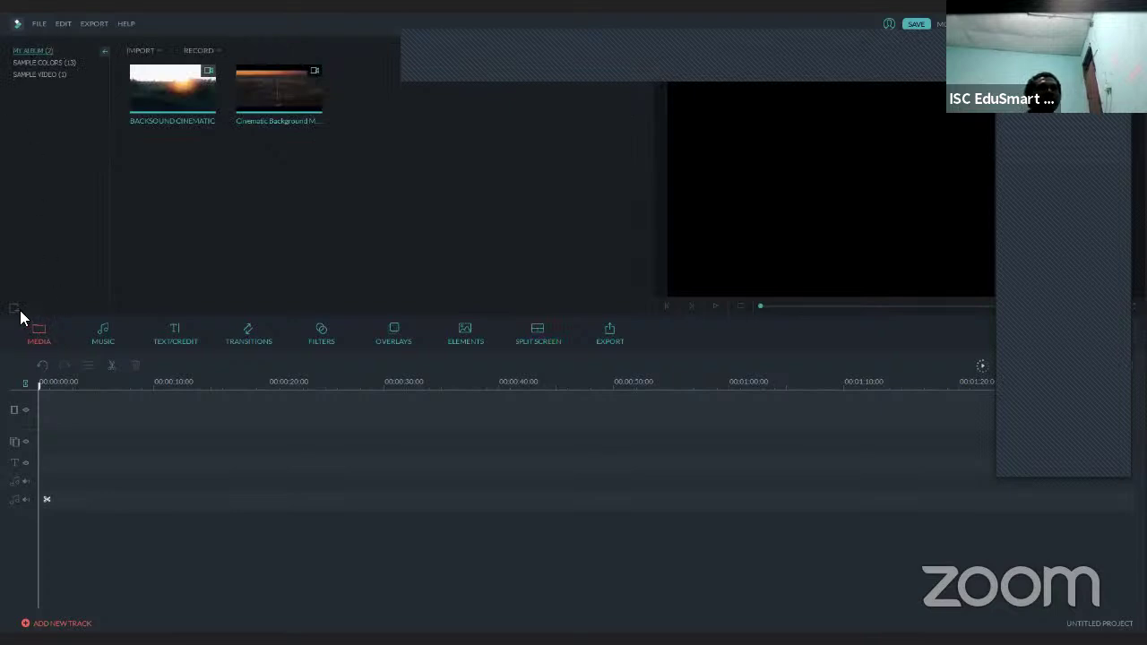
left_click(36, 25)
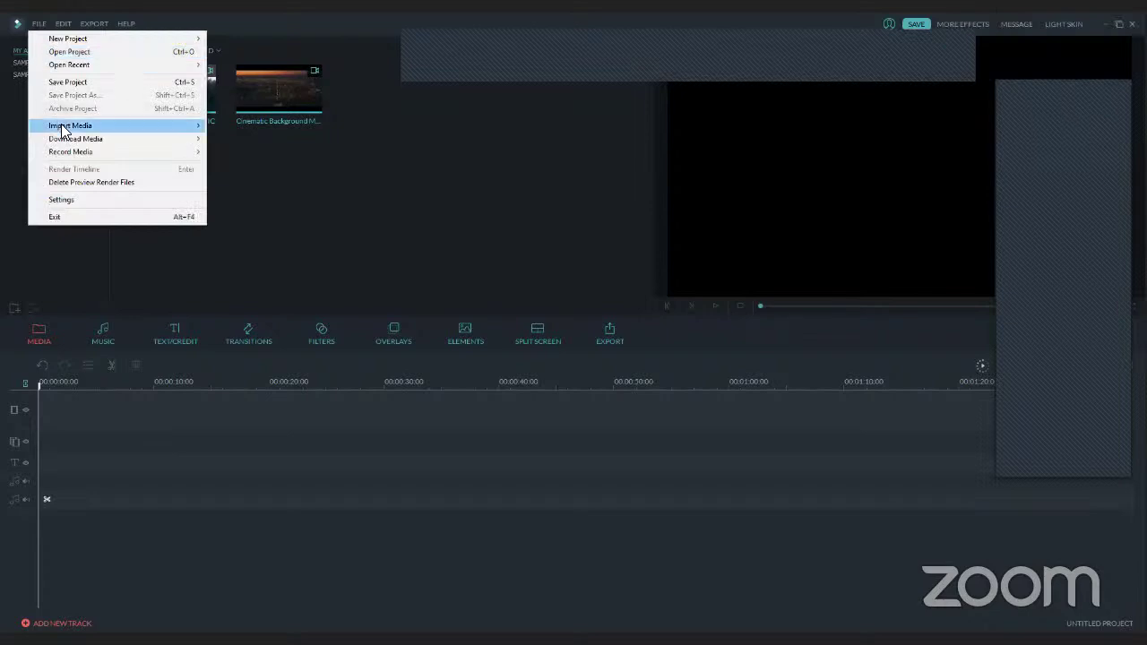
mouse_move(114, 131)
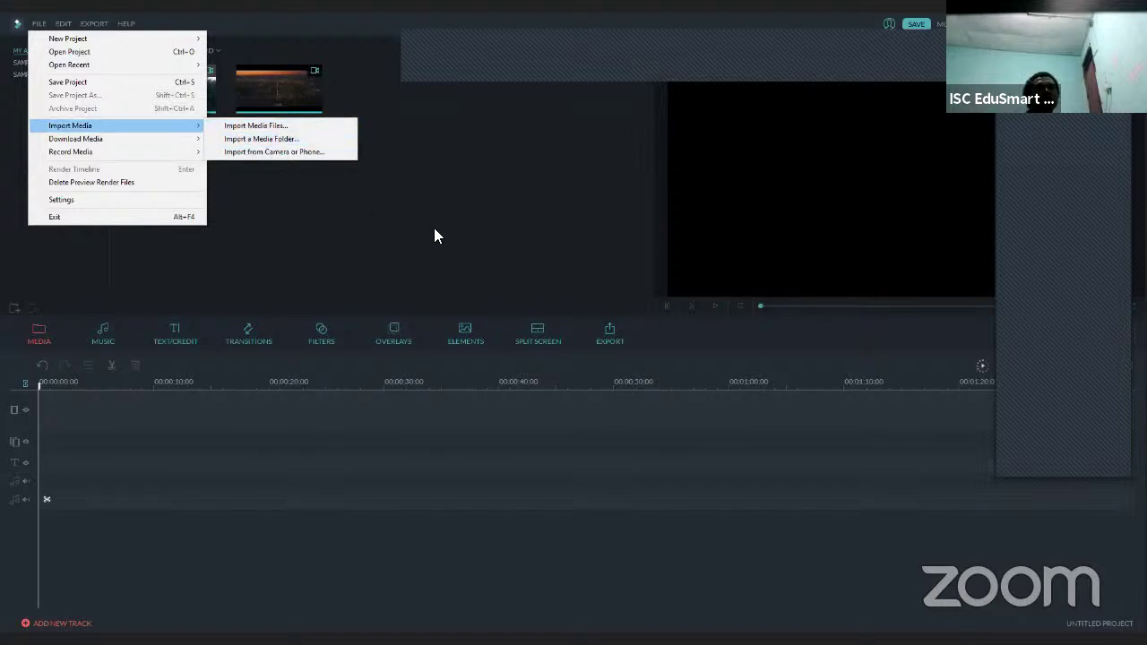
left_click(330, 179)
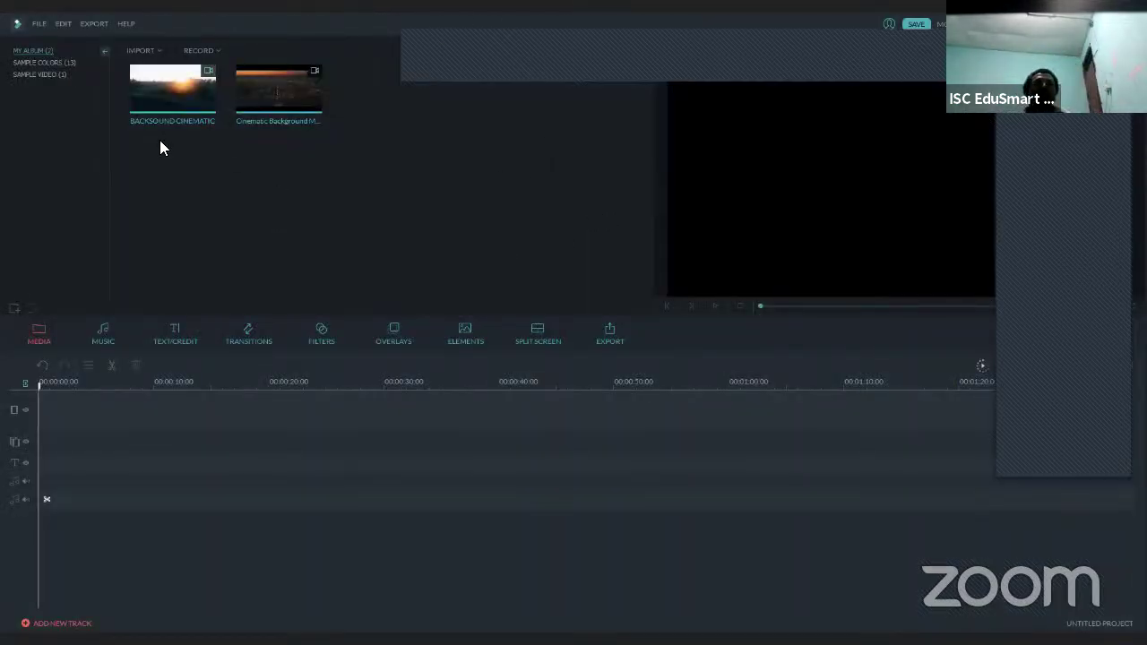
Import Cinematic Background Music For Movie Trailers and Videos.mp4 from the data video folder into the media library.
left_click(39, 23)
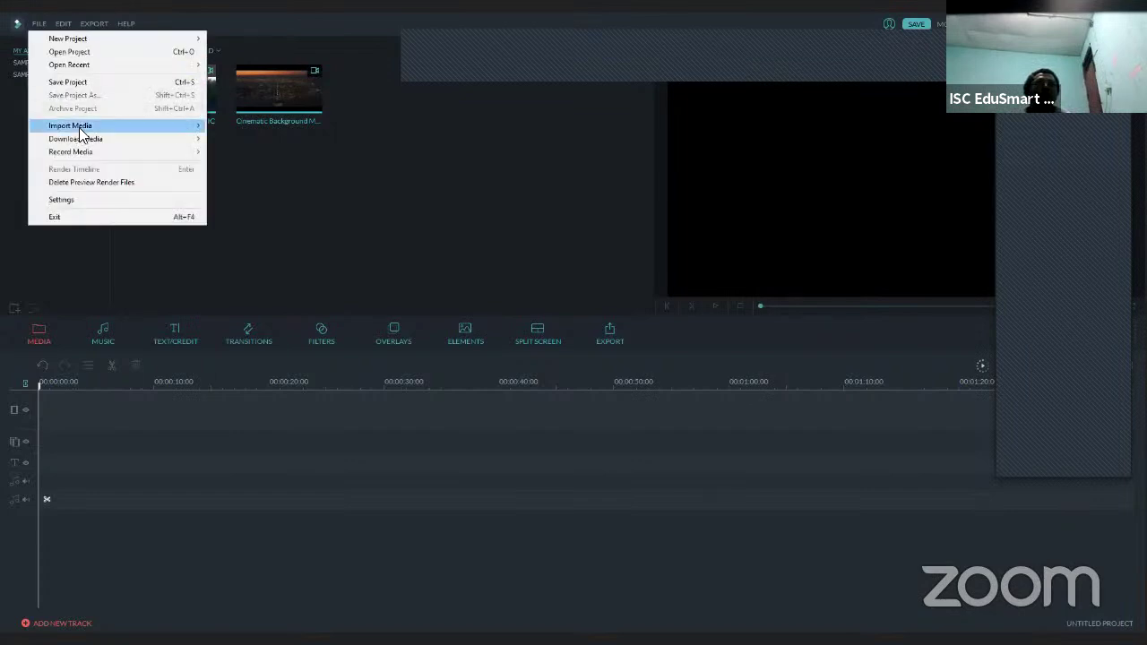
mouse_move(78, 128)
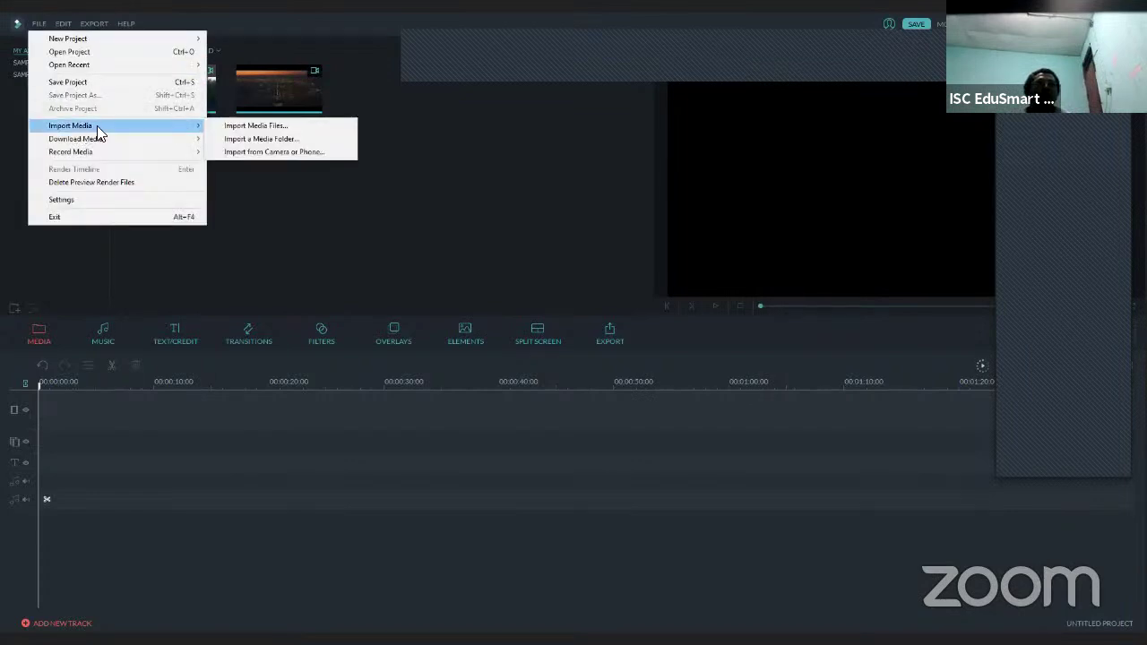
left_click(290, 126)
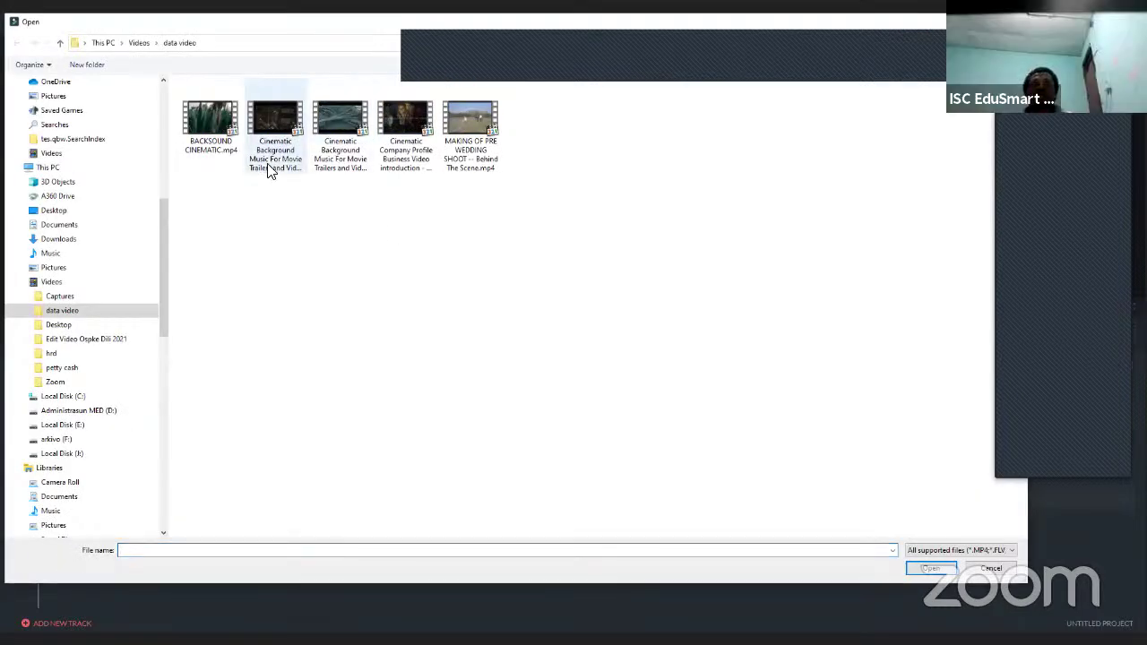
left_click(339, 173)
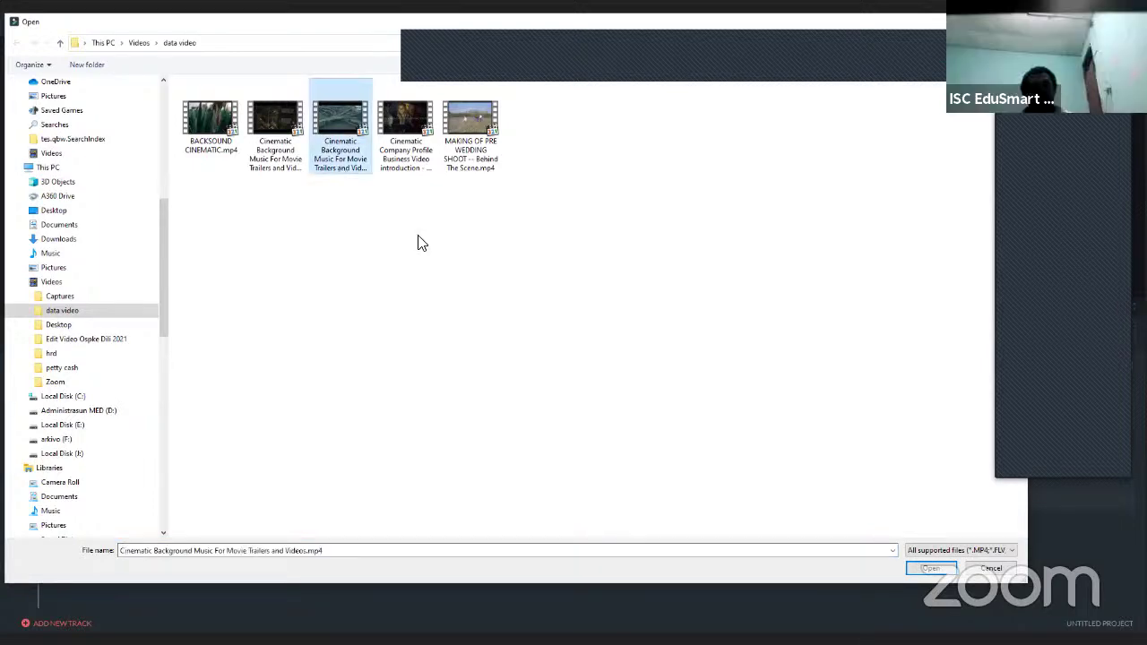
key("Return")
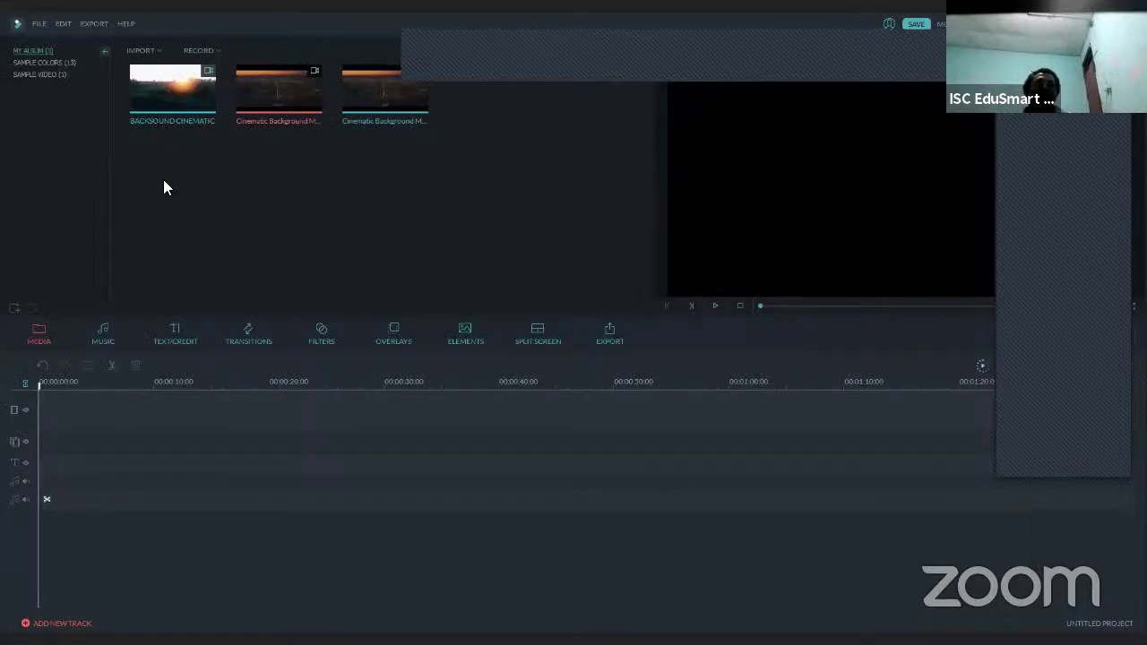
left_click_drag(163, 180, 448, 70)
left_click_drag(144, 137, 391, 83)
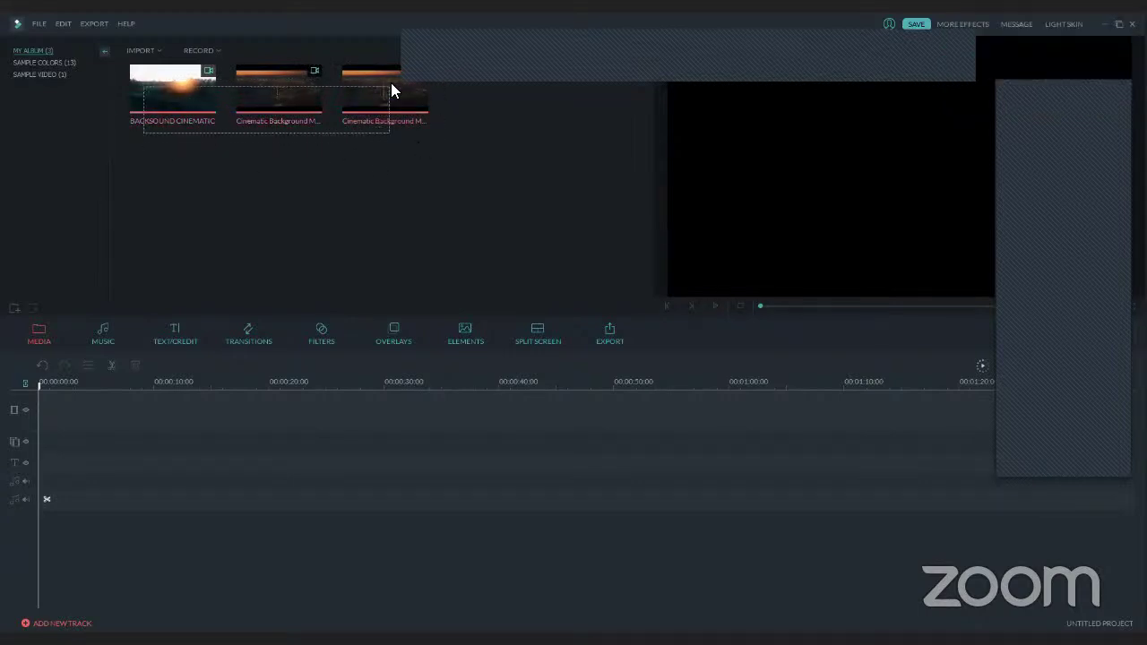
left_click(168, 103)
left_click(228, 158)
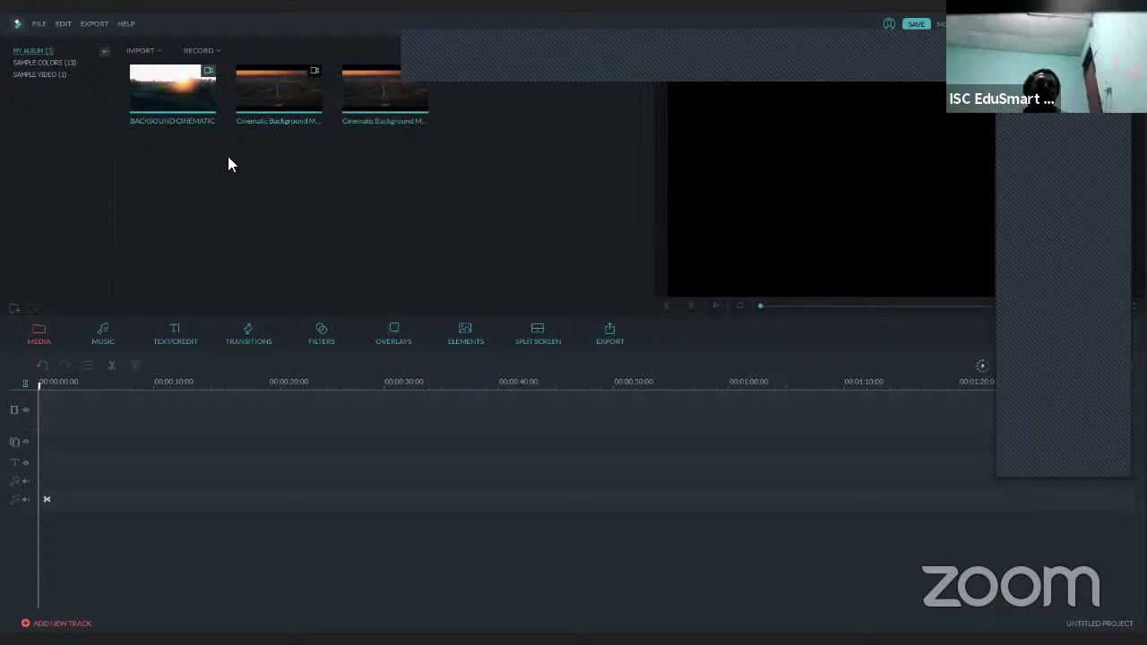
left_click(281, 118)
left_click(188, 106, "ctrl")
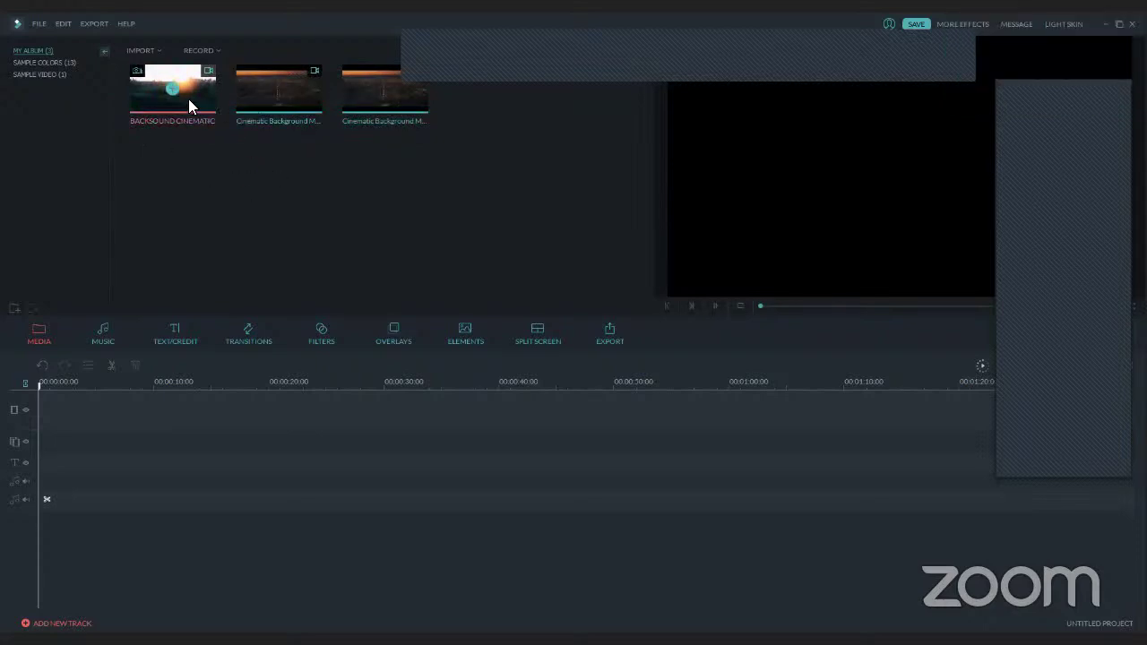
Preview the BACKSOUND CINEMATIC clip from the media library and skip ahead to about 9 seconds.
double_click(188, 106)
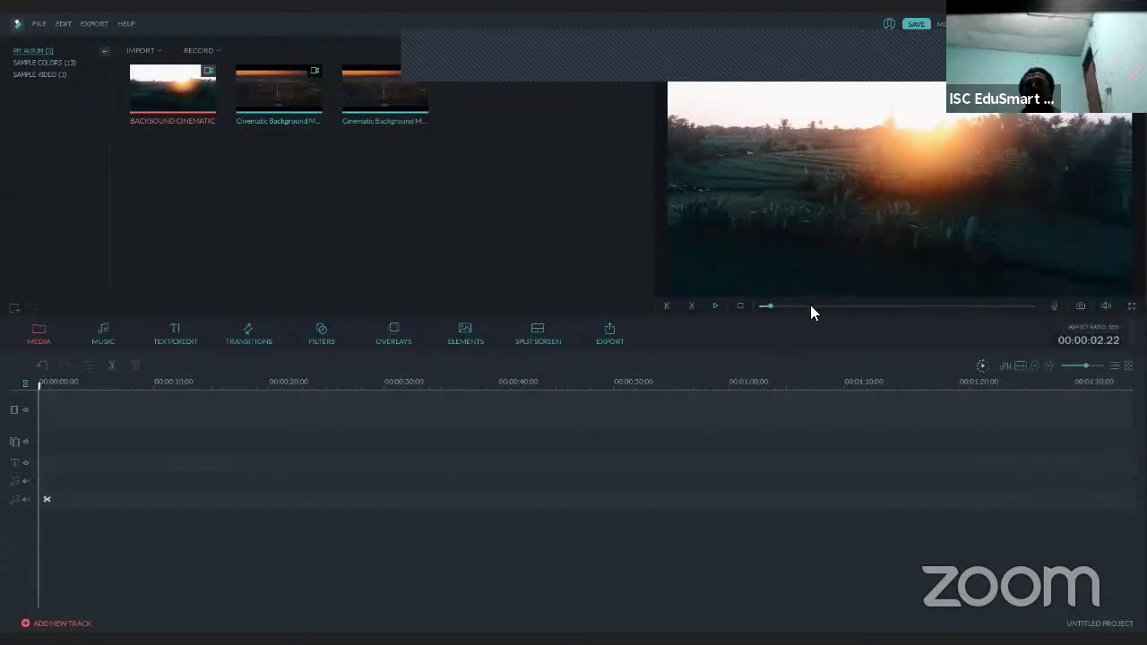
left_click_drag(764, 306, 791, 310)
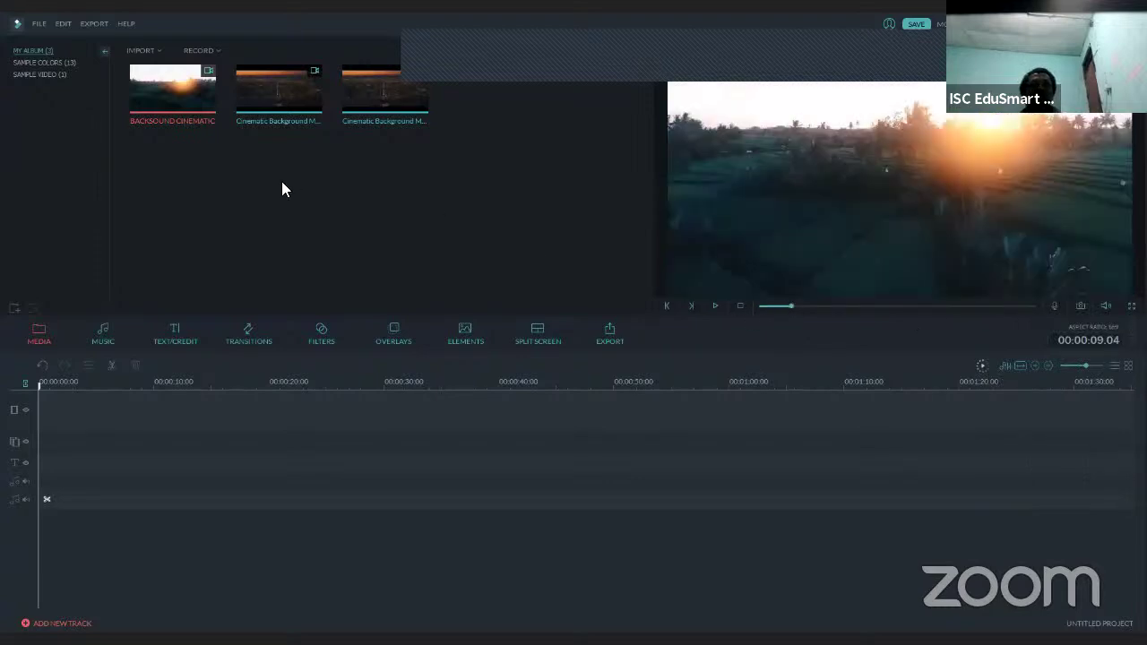
Try adding the BACKSOUND CINEMATIC clip to the timeline, and undo the additions so the timeline is empty.
left_click(170, 88)
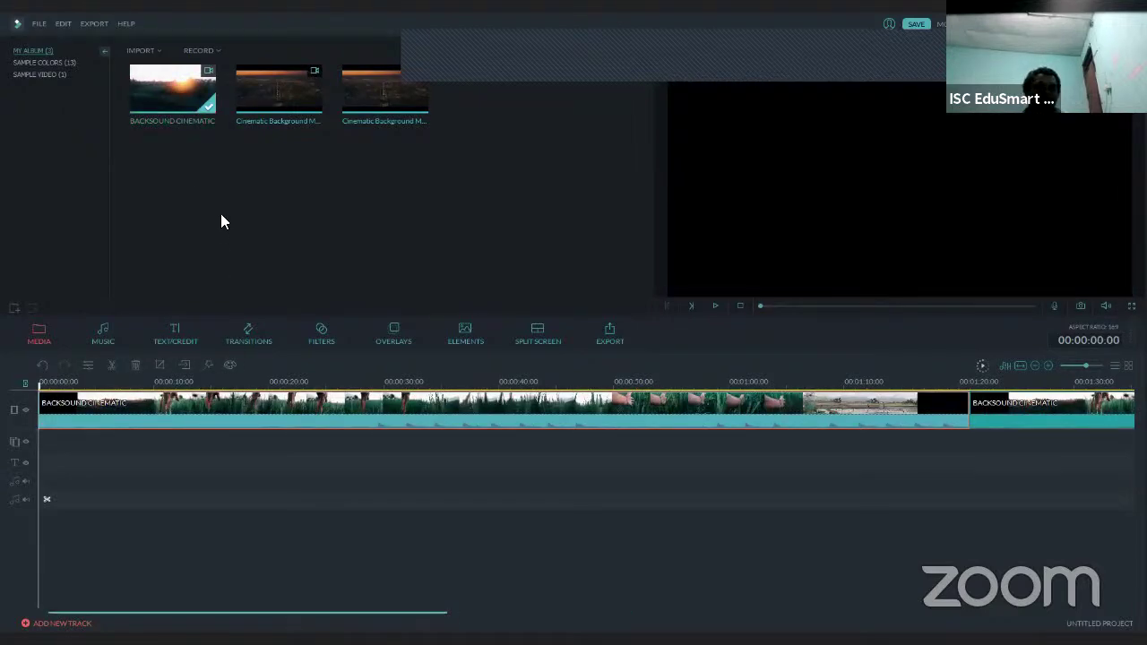
key("ctrl+z")
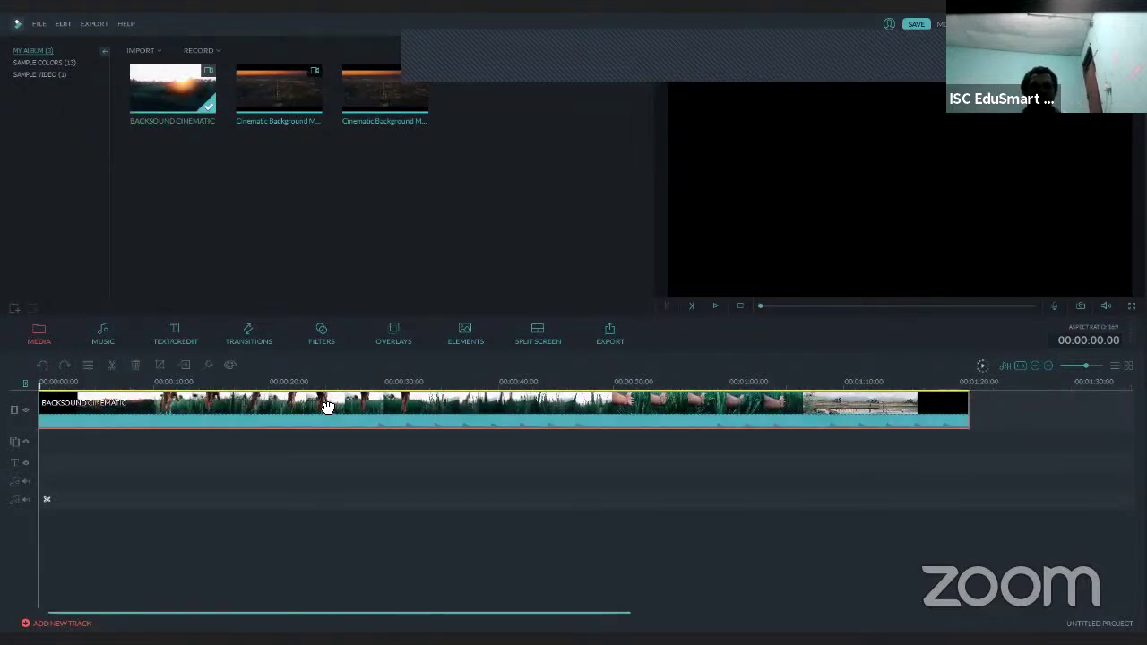
key("ctrl+z")
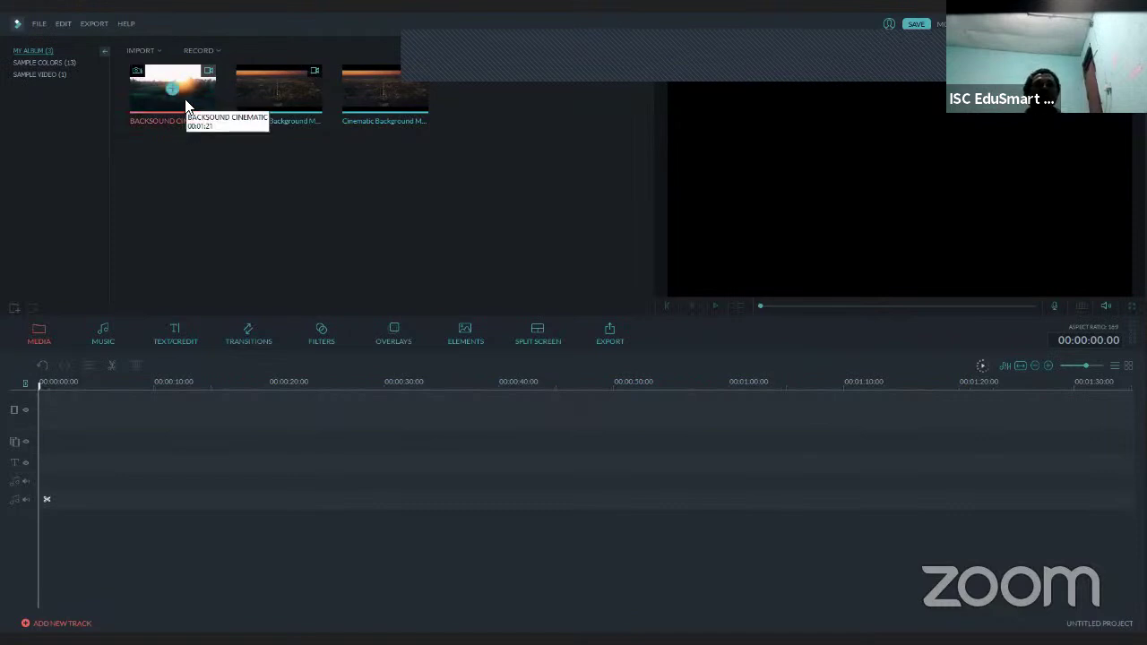
Try placing the BACKSOUND CINEMATIC clip on the video track, and delete it so the timeline is empty.
right_click(185, 101)
left_click_drag(167, 84, 187, 406)
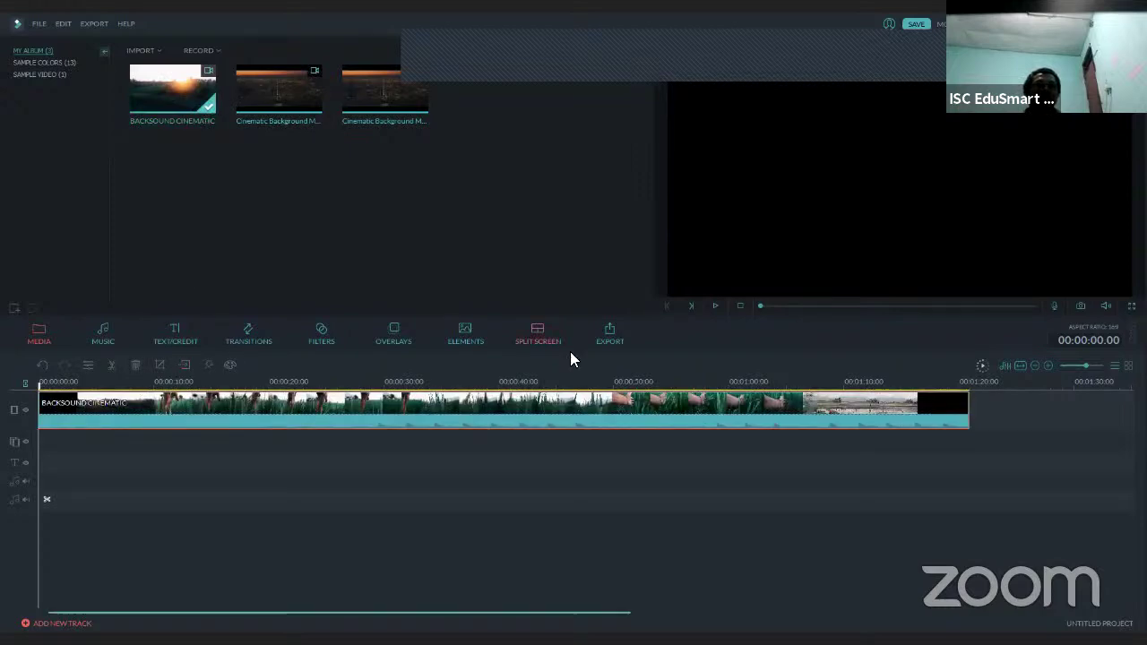
left_click(715, 305)
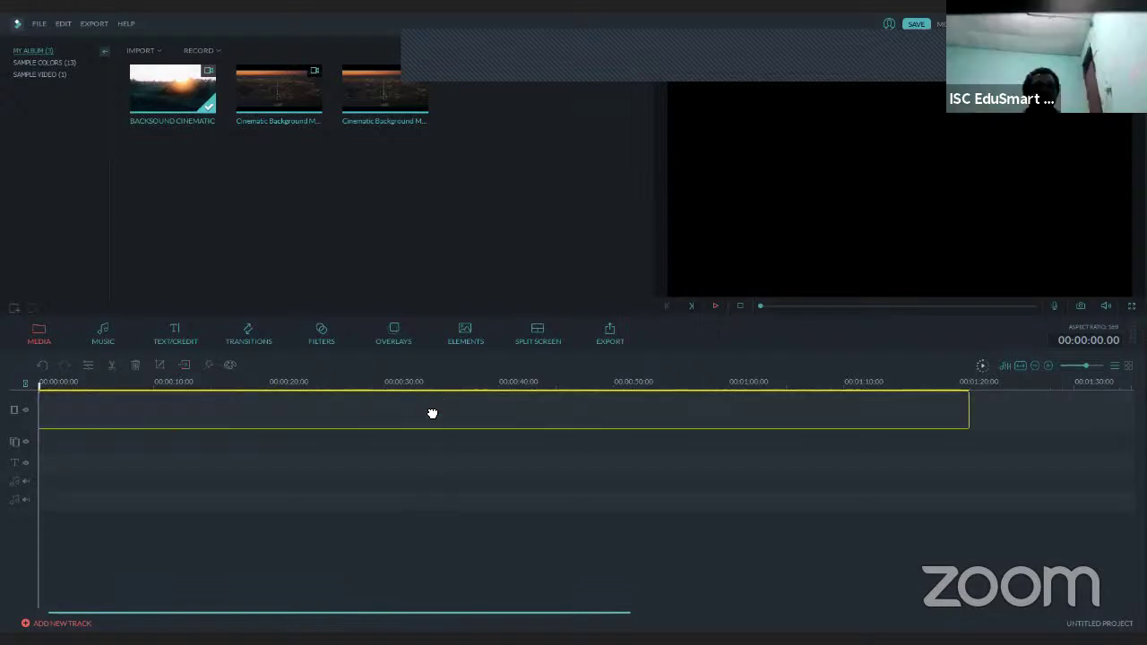
key("Delete")
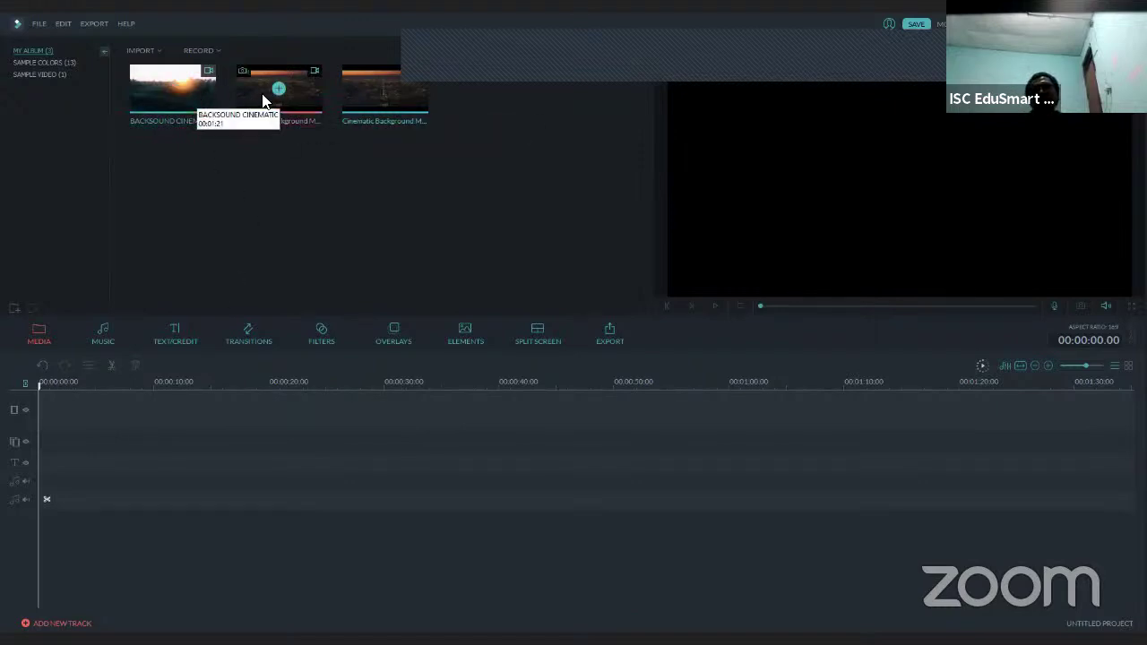
Add the first Cinematic Background Music clip from the library to the start of the video track and play its opening seconds.
mouse_move(267, 93)
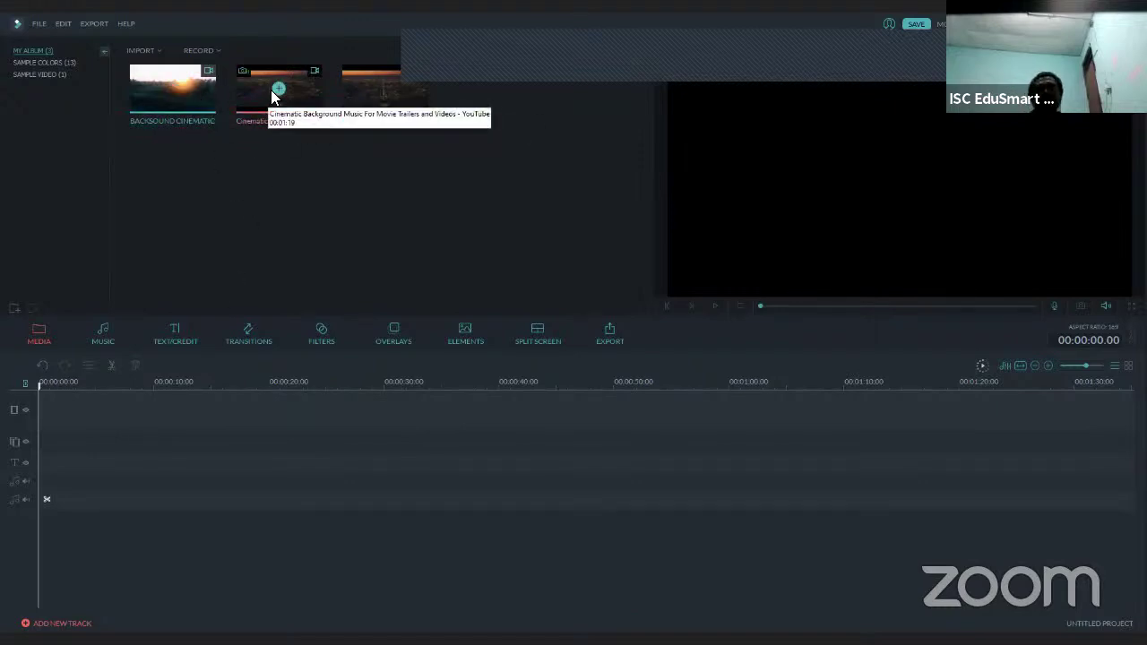
left_click_drag(305, 101, 127, 414)
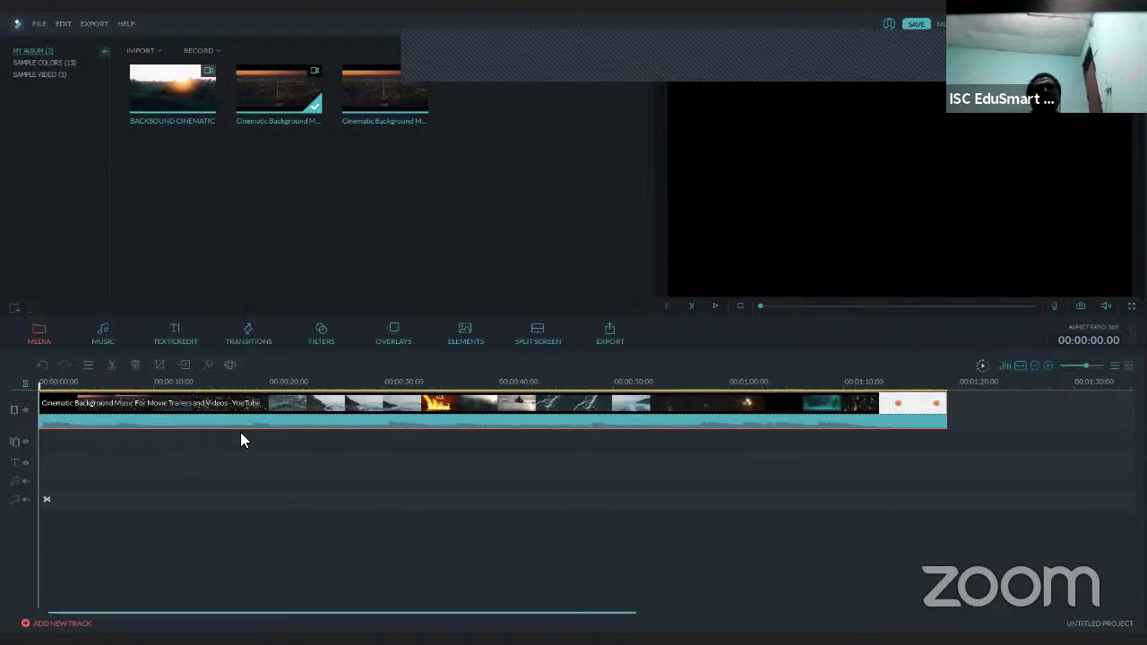
left_click(715, 306)
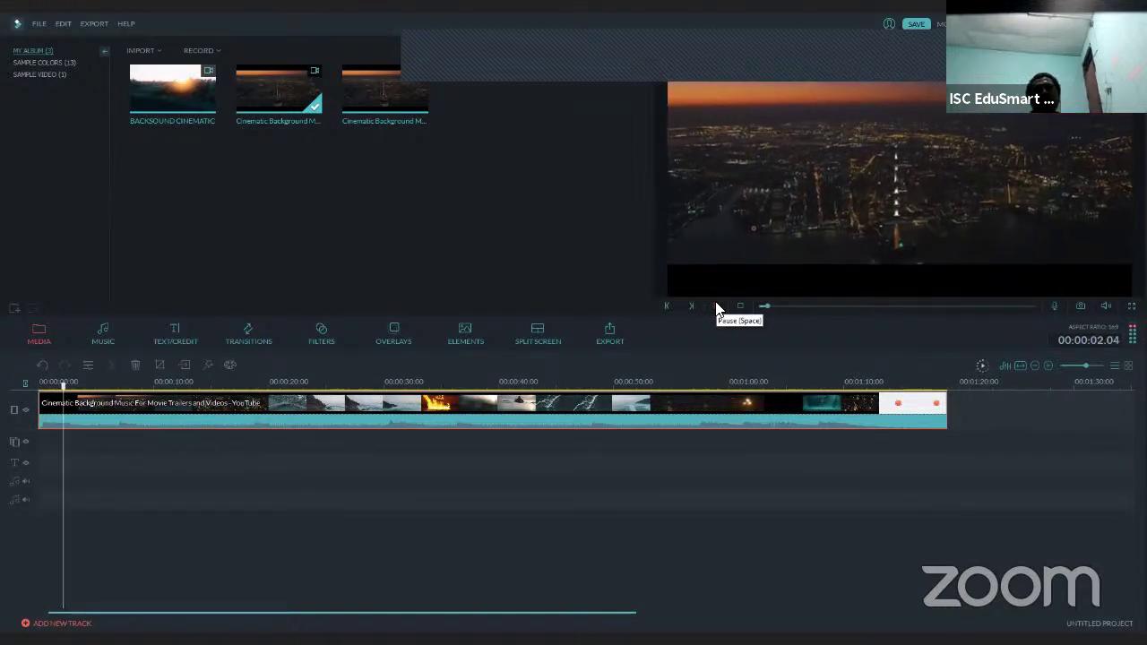
left_click(717, 308)
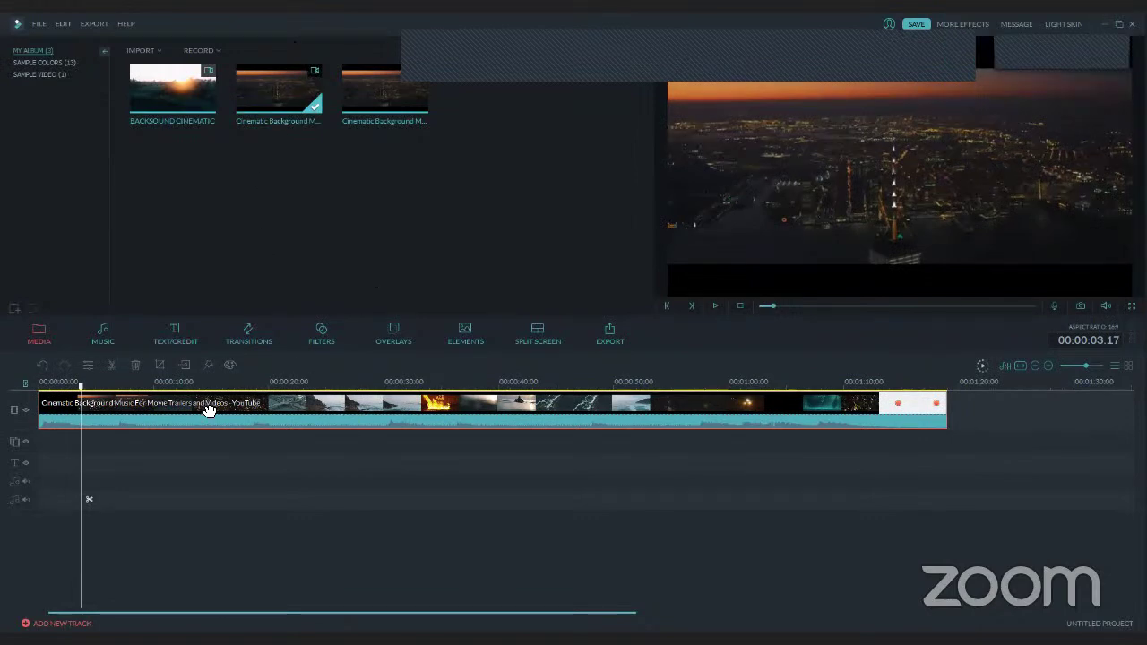
Position the playhead at 00:00:19.24 and split the Cinematic Background Music clip there.
left_click_drag(83, 388, 39, 392)
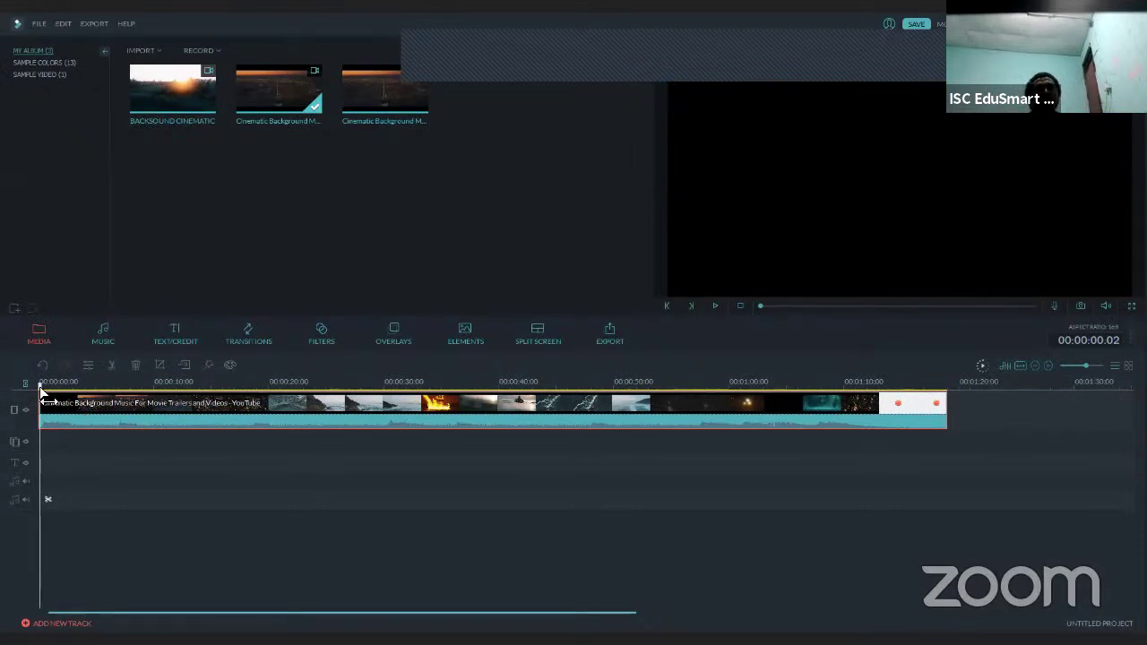
left_click_drag(41, 392, 278, 408)
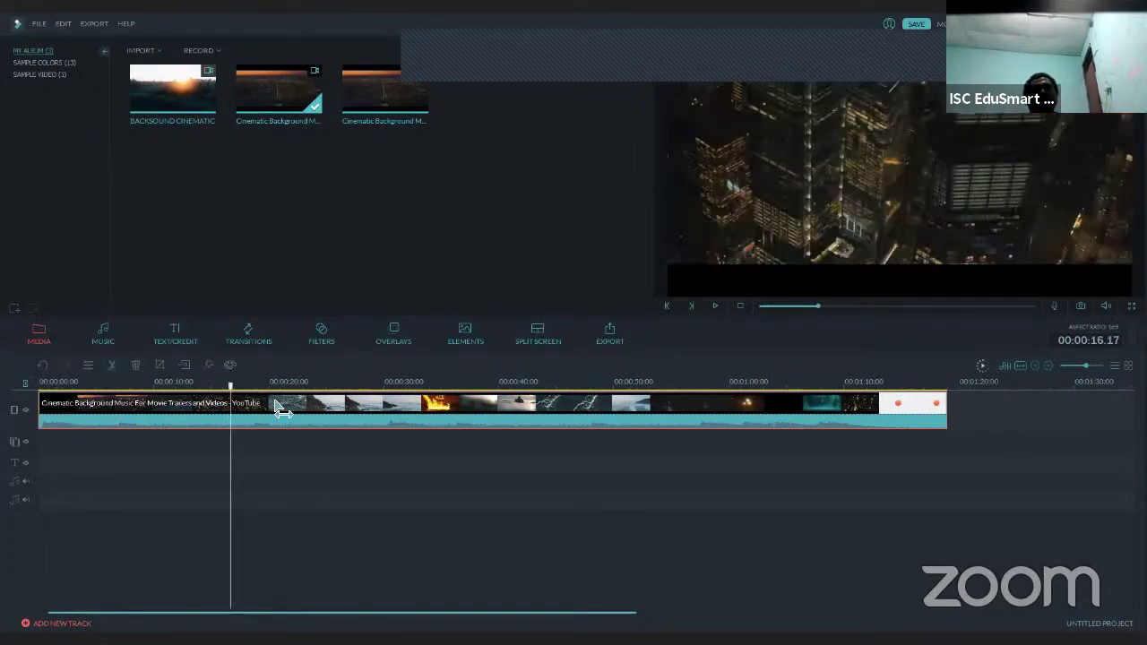
left_click(270, 498)
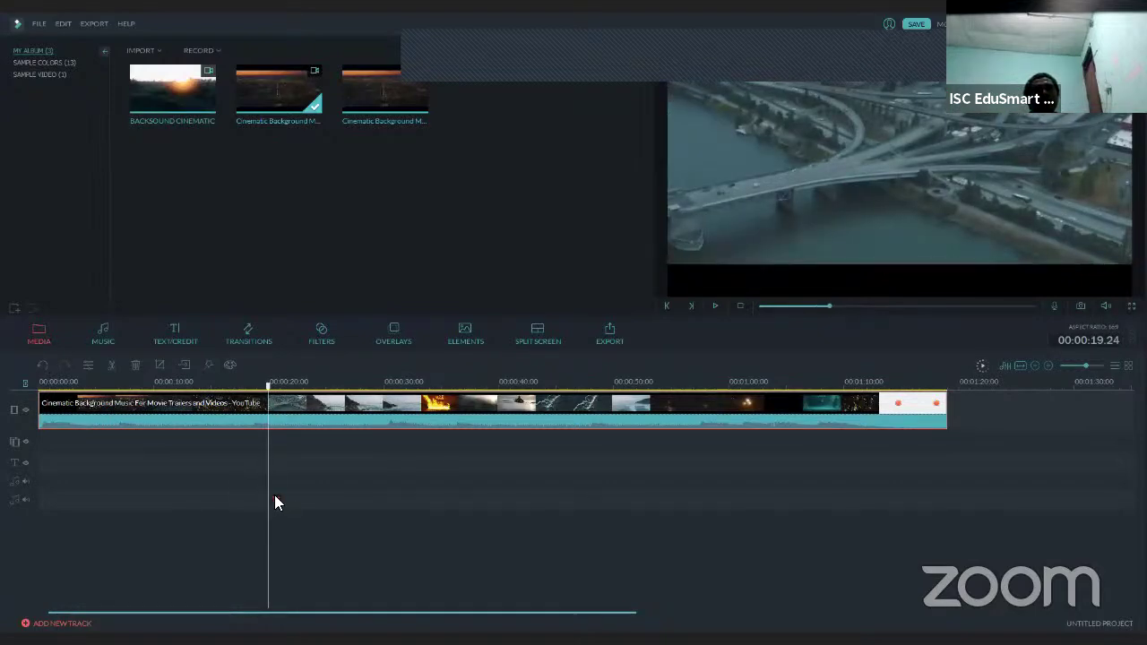
left_click(111, 365)
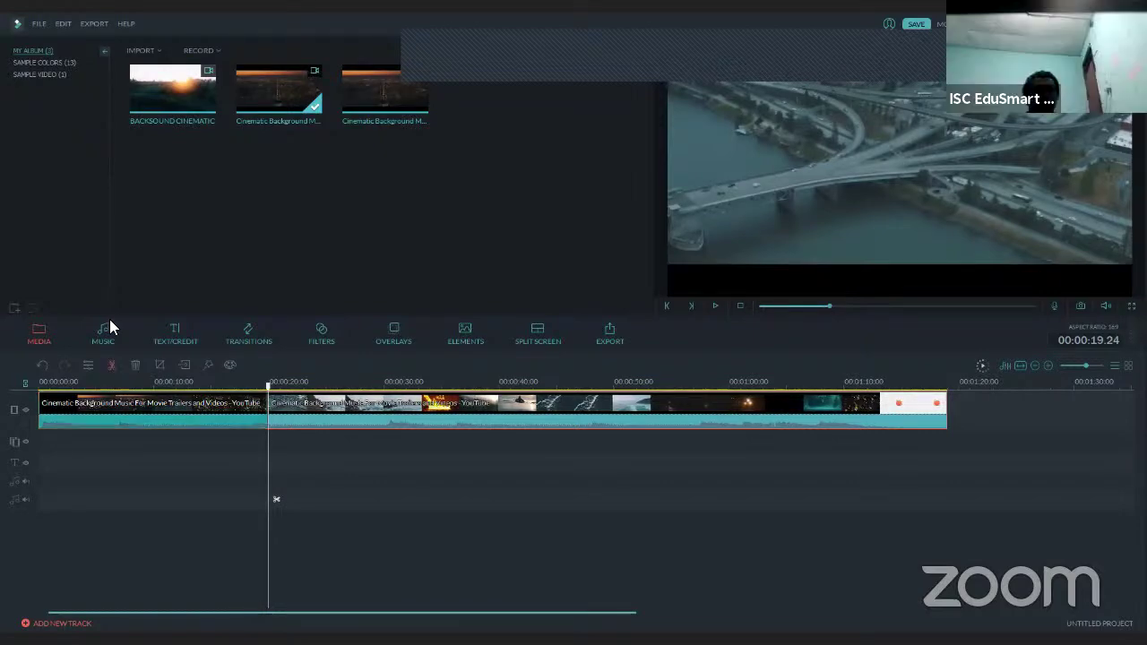
Delete the first part of the split clip, and undo both the deletion and the split.
key("Delete")
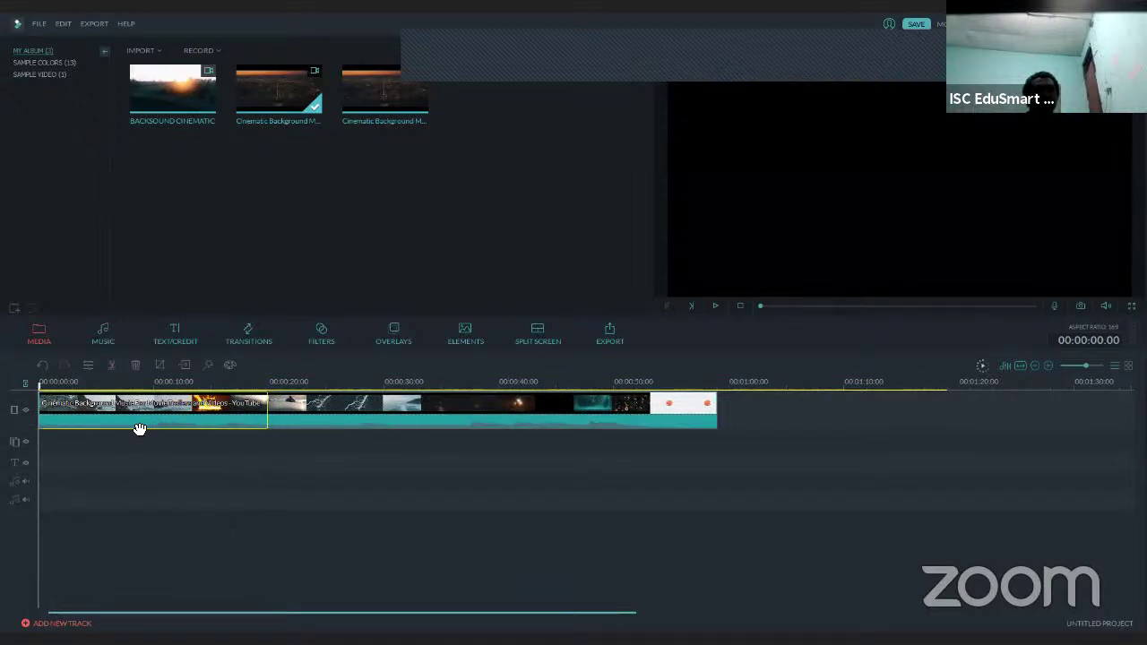
key("ctrl+z")
left_click(164, 447)
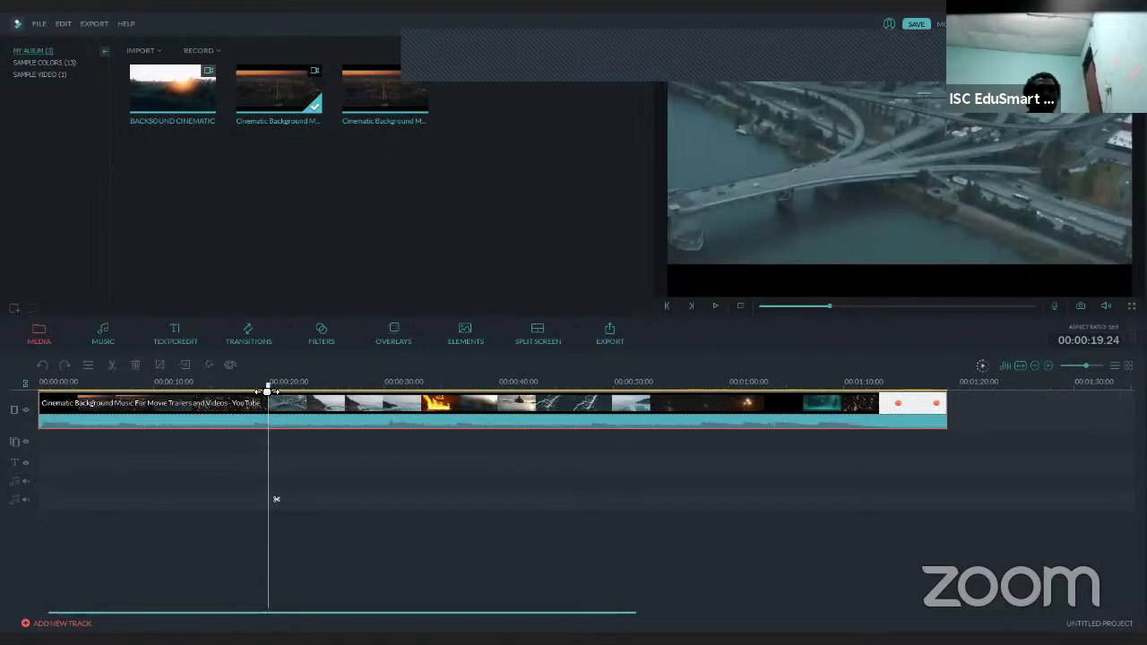
Position the playhead at 00:00:19.03 and split the Cinematic Background Music clip there.
left_click_drag(267, 391, 246, 392)
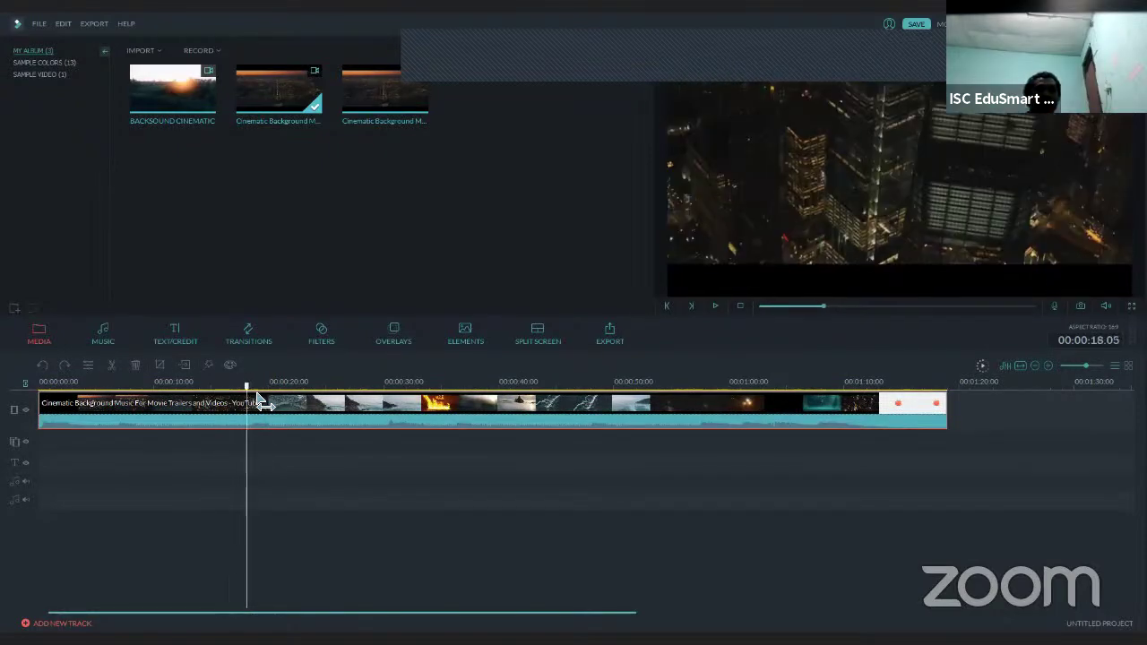
left_click(258, 395)
left_click_drag(238, 402, 261, 403)
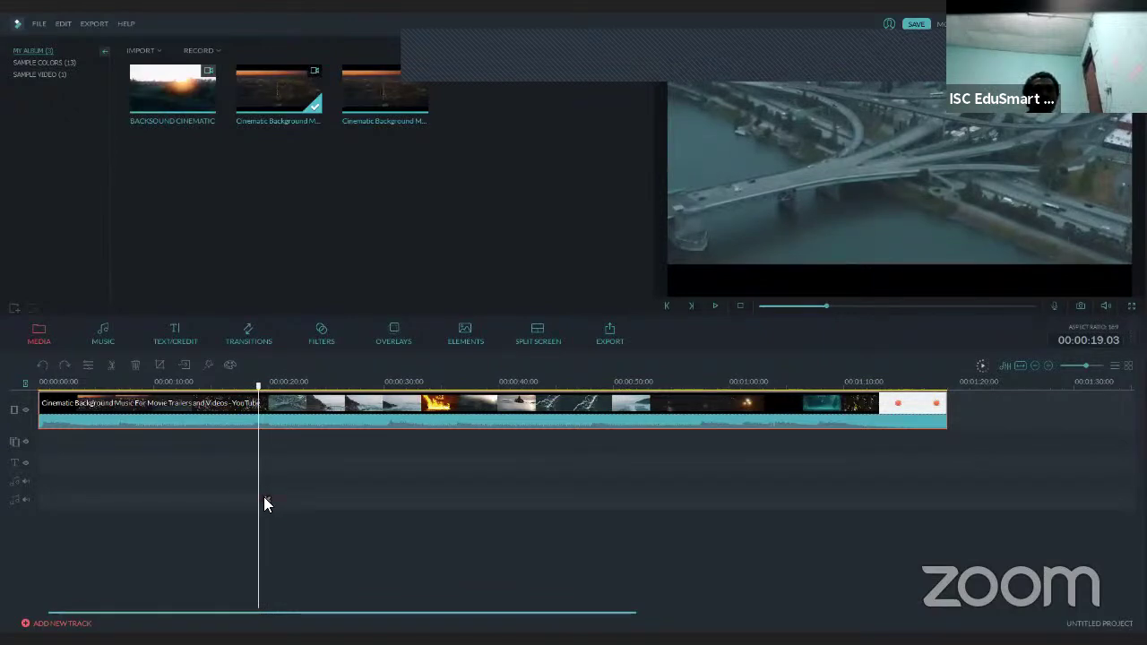
key("ctrl+b")
Select the first part of the split clip and play it from the start to 00:00:02.10.
left_click(205, 413)
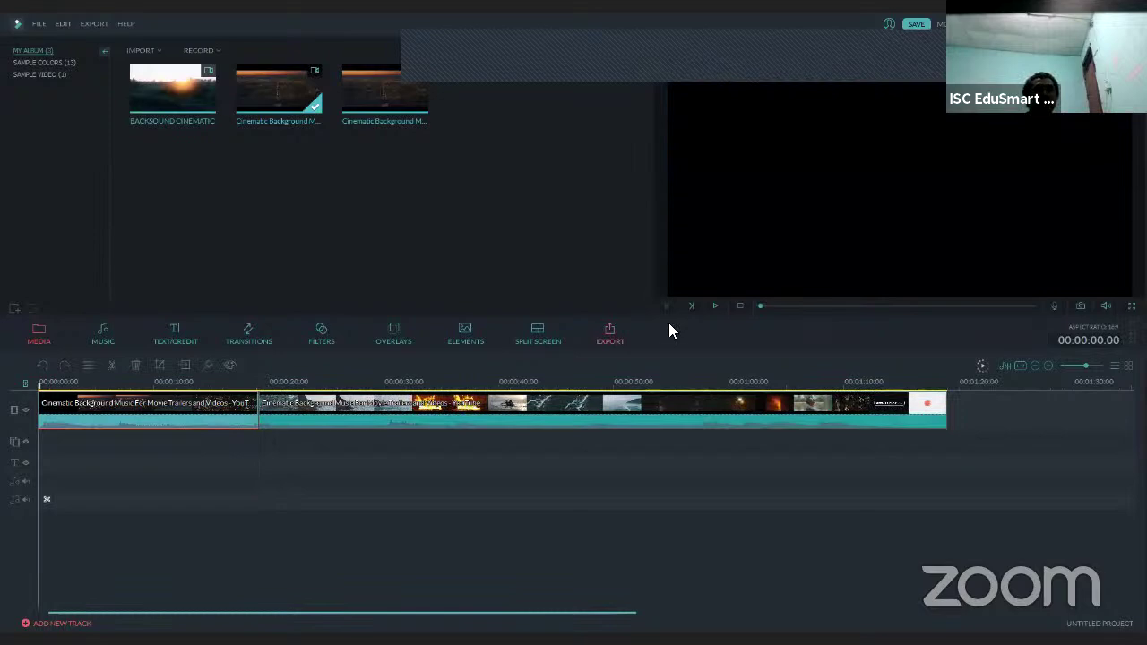
left_click(715, 306)
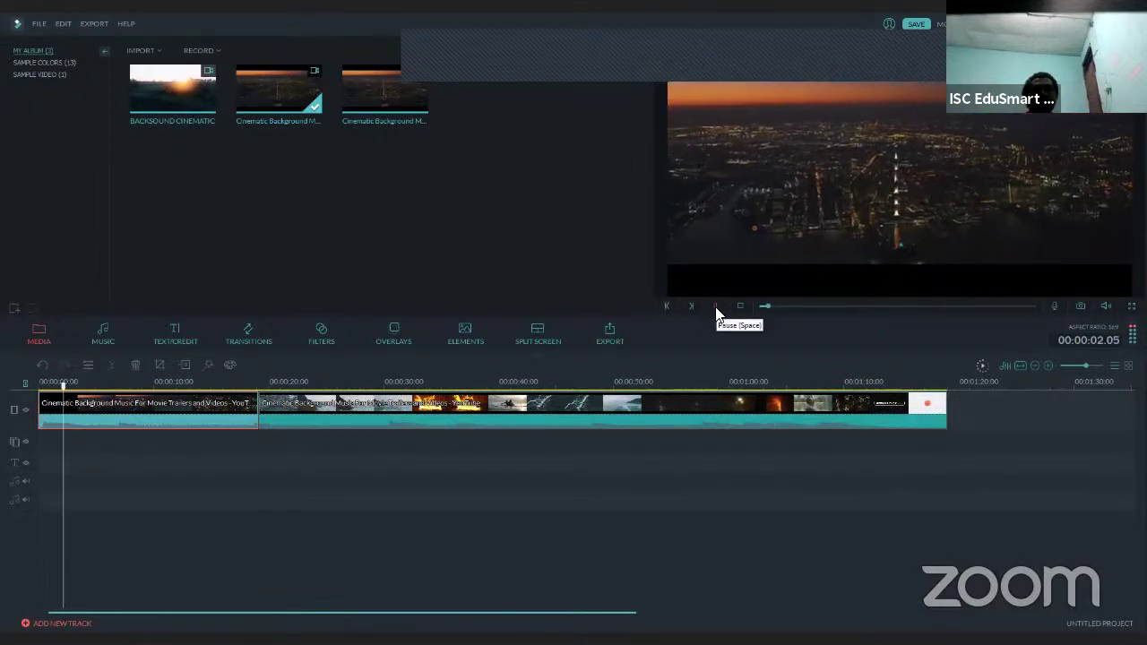
left_click(716, 307)
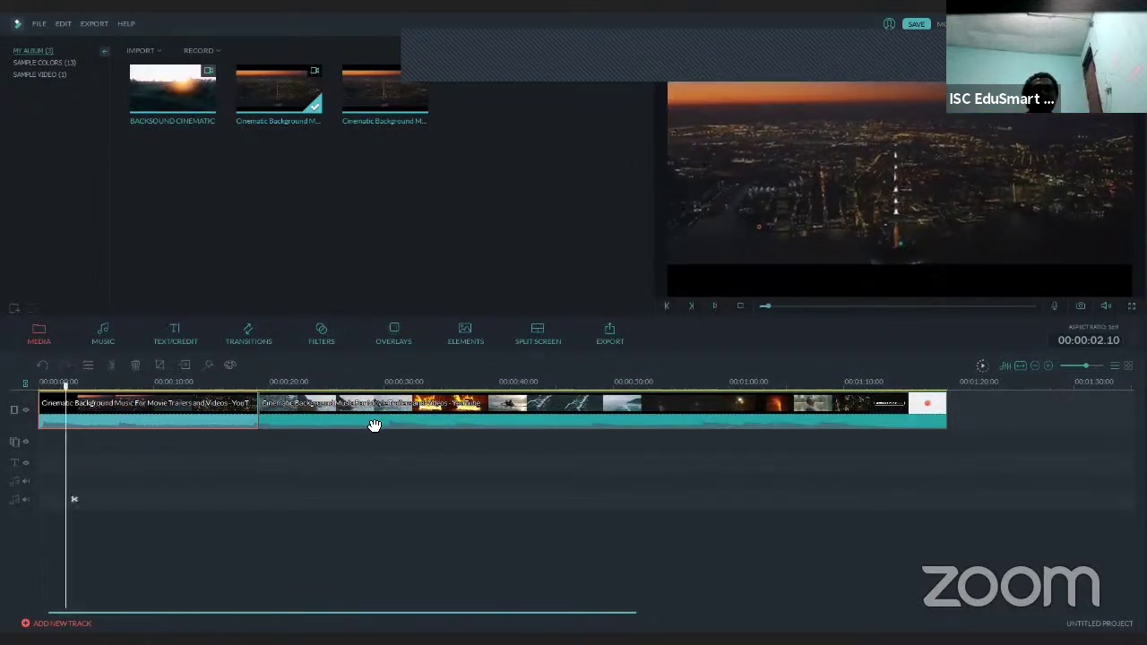
Split the first part of the clip further at 00:00:02.10, at about 5 seconds and at 00:00:08.16.
left_click(74, 499)
left_click_drag(68, 387, 138, 387)
left_click(104, 499)
left_click(147, 499)
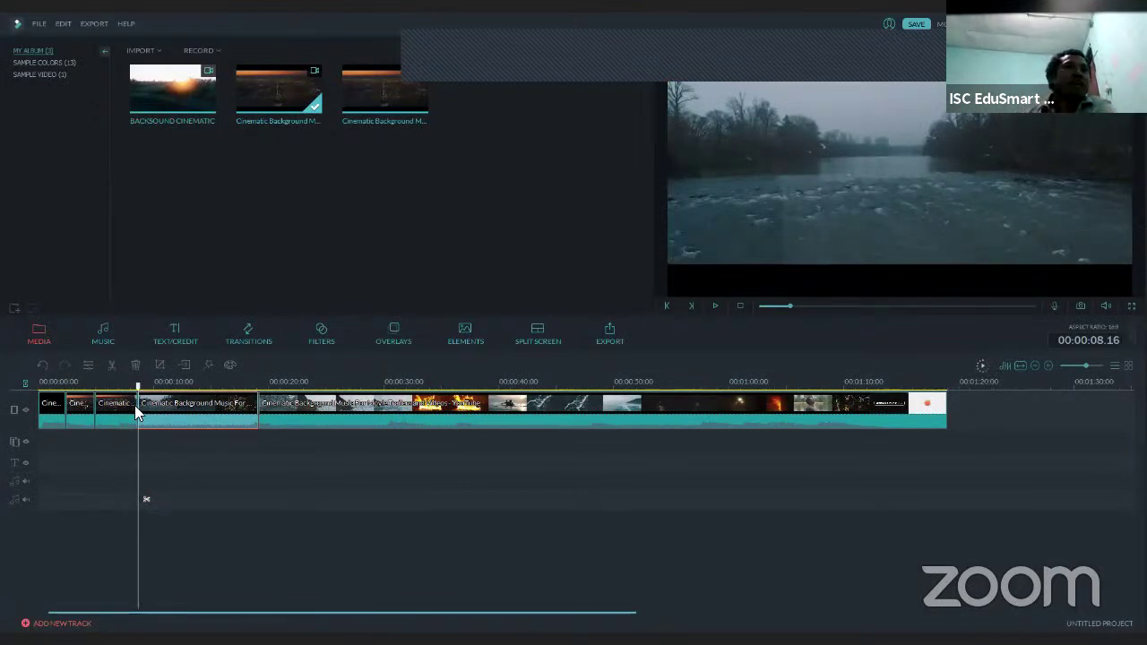
Detach the audio from the first short segment on the video track.
left_click_drag(139, 394, 66, 421)
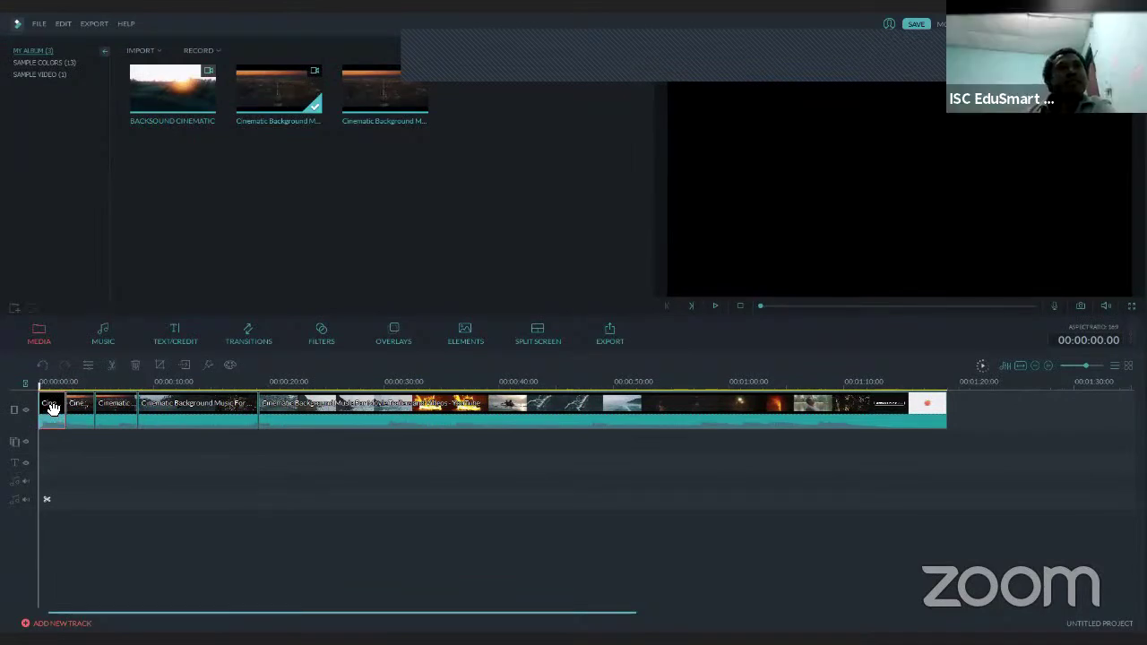
right_click(53, 409)
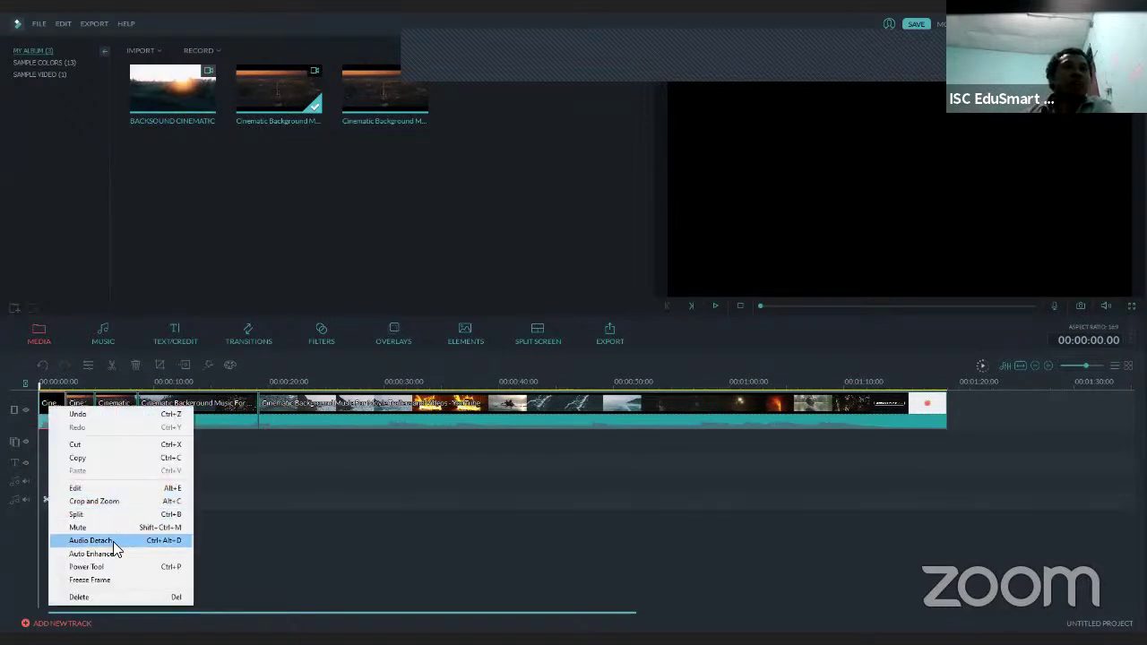
left_click(114, 542)
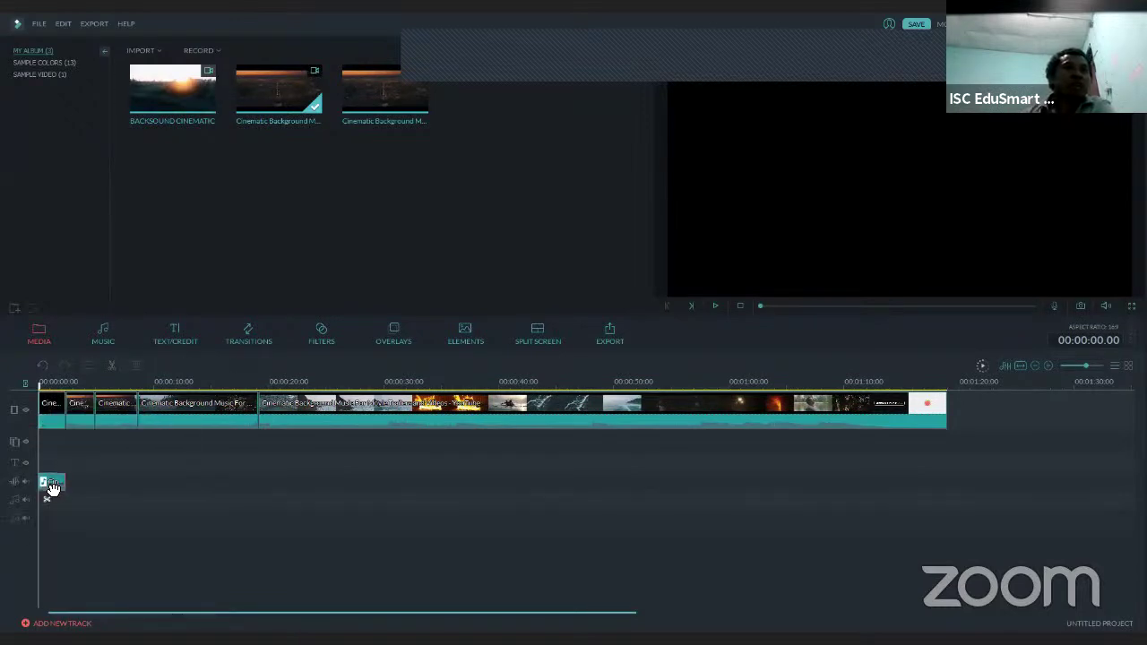
Select the detached audio and play the timeline from the start for about two seconds.
left_click(52, 485)
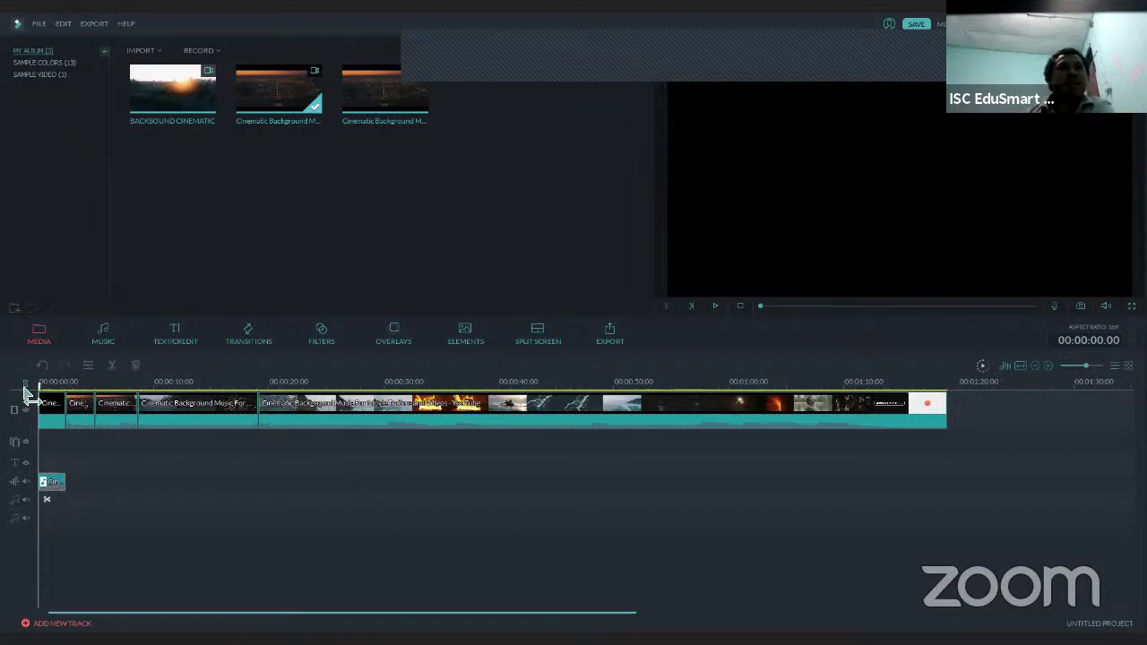
left_click(716, 306)
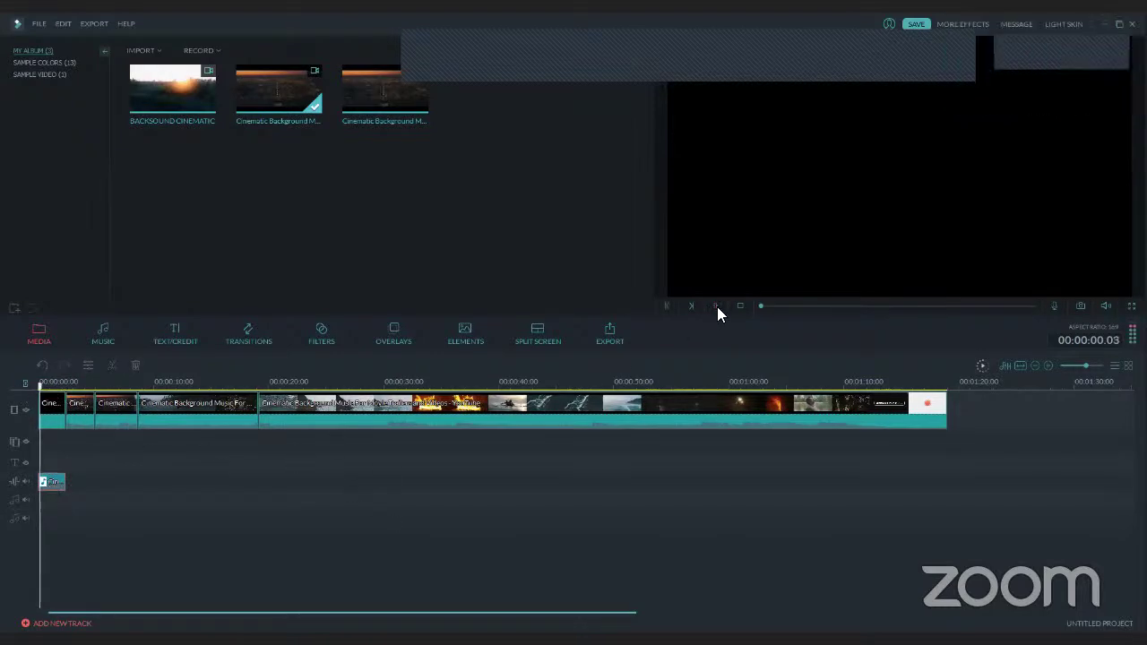
left_click(718, 309)
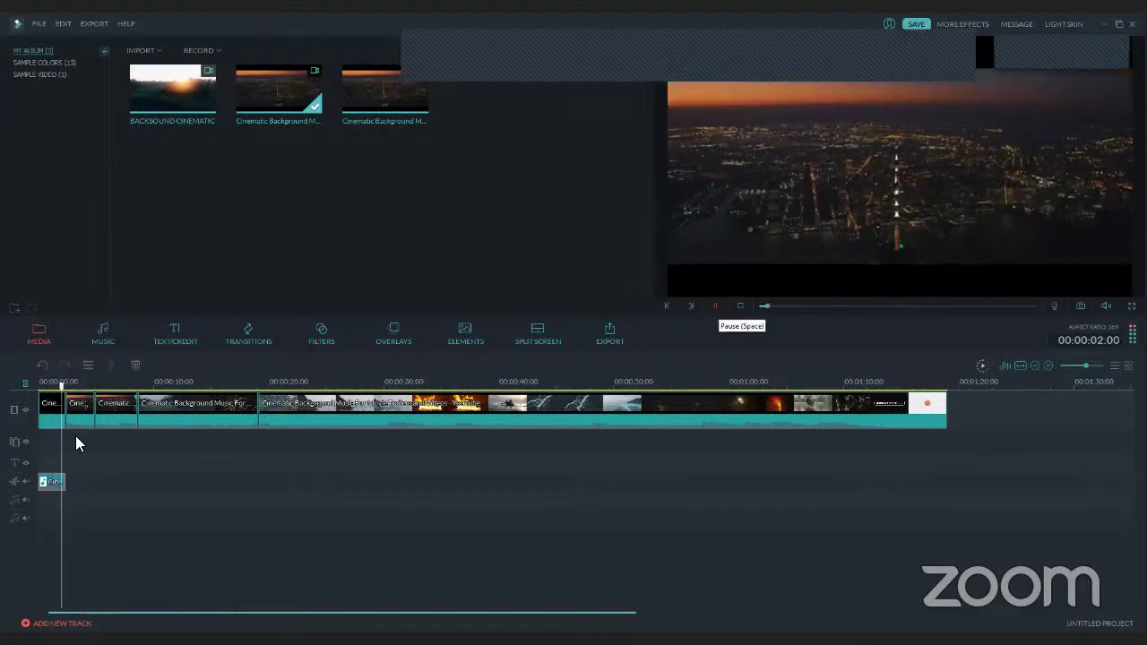
Shift the detached audio to start at about 5 seconds and play the first segment without its sound.
left_click_drag(51, 485, 108, 481)
left_click(97, 383)
left_click(27, 387)
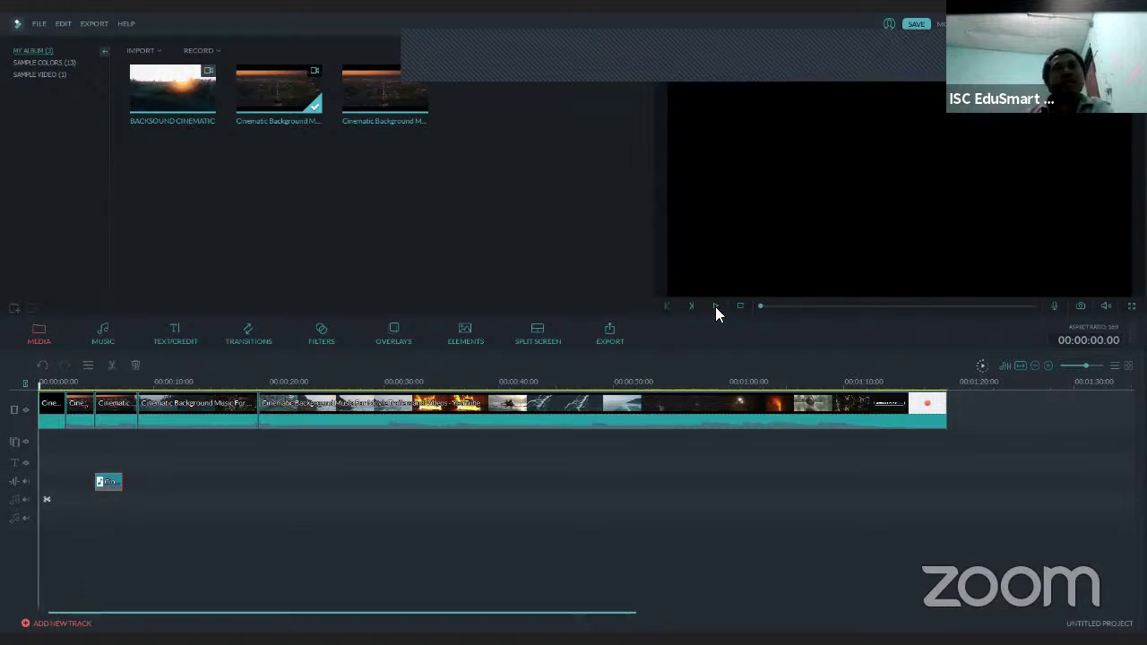
left_click(715, 307)
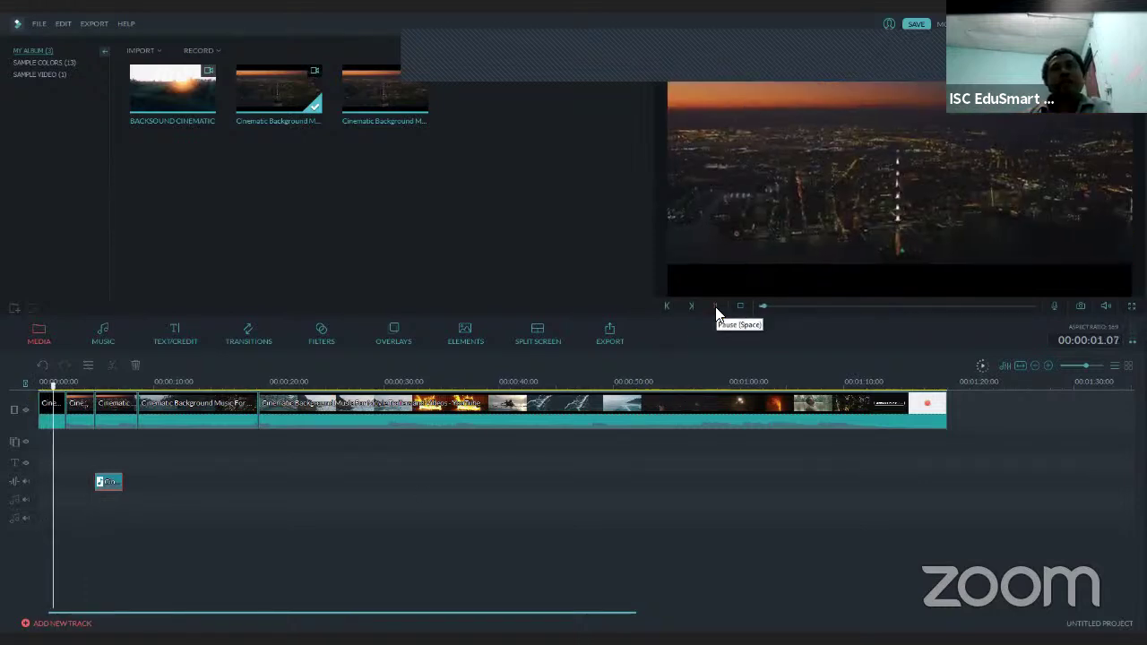
left_click(716, 309)
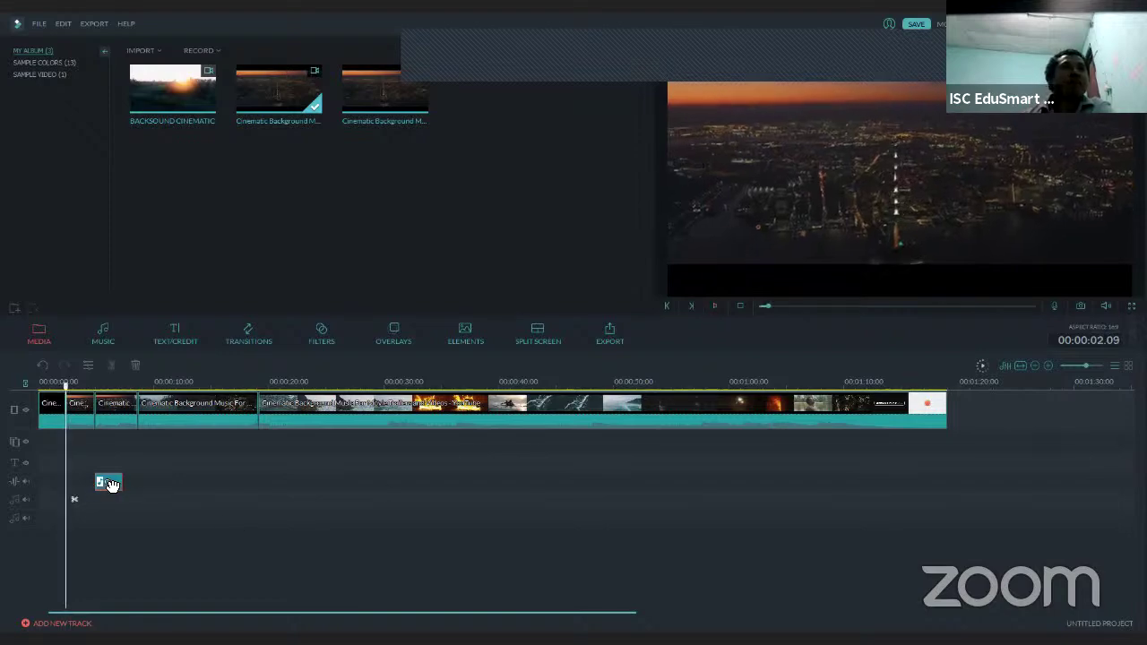
Return the detached audio to the start of the timeline and play it for about one second.
left_click_drag(109, 485, 52, 484)
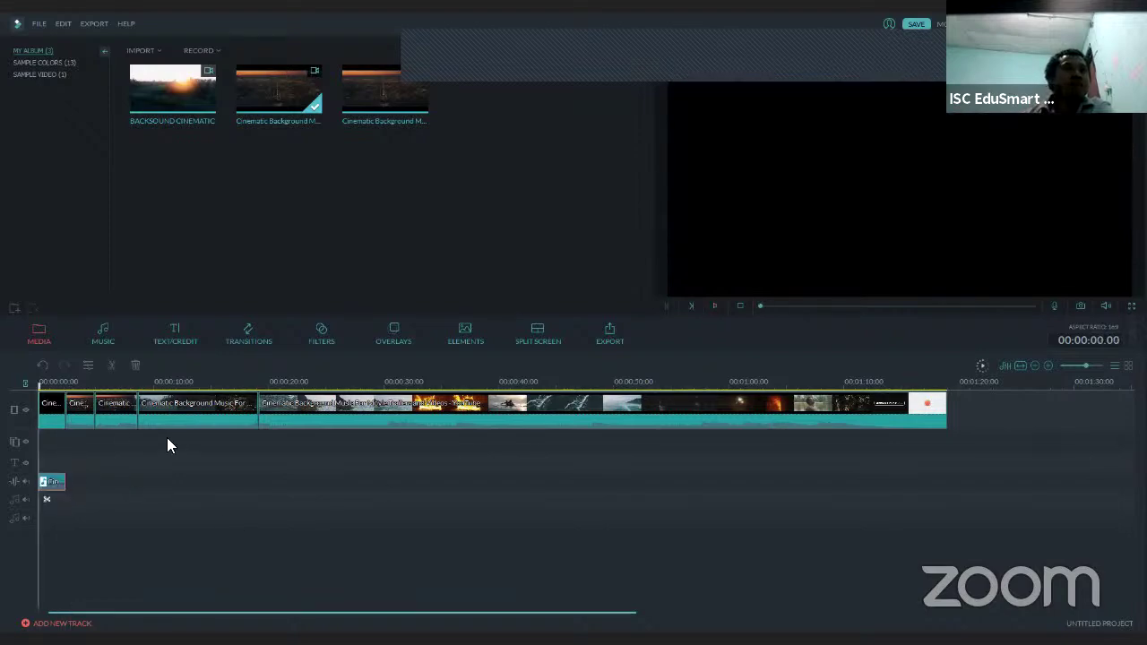
left_click(715, 306)
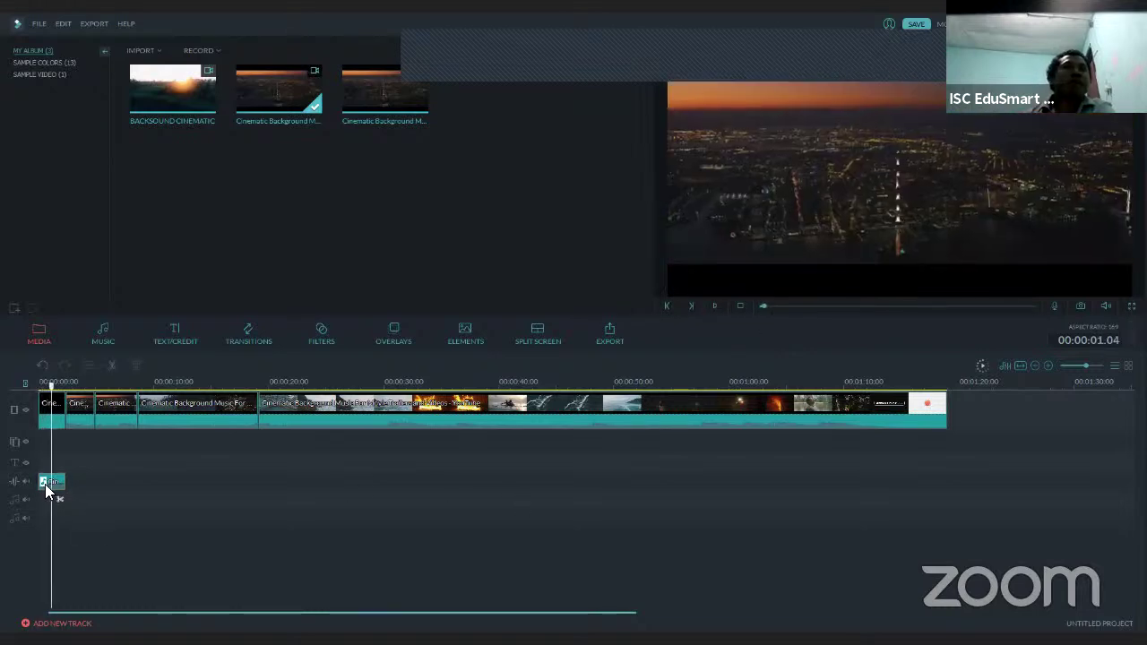
Delete the first segment's detached audio and play the timeline from the start for about two seconds.
left_click(63, 485)
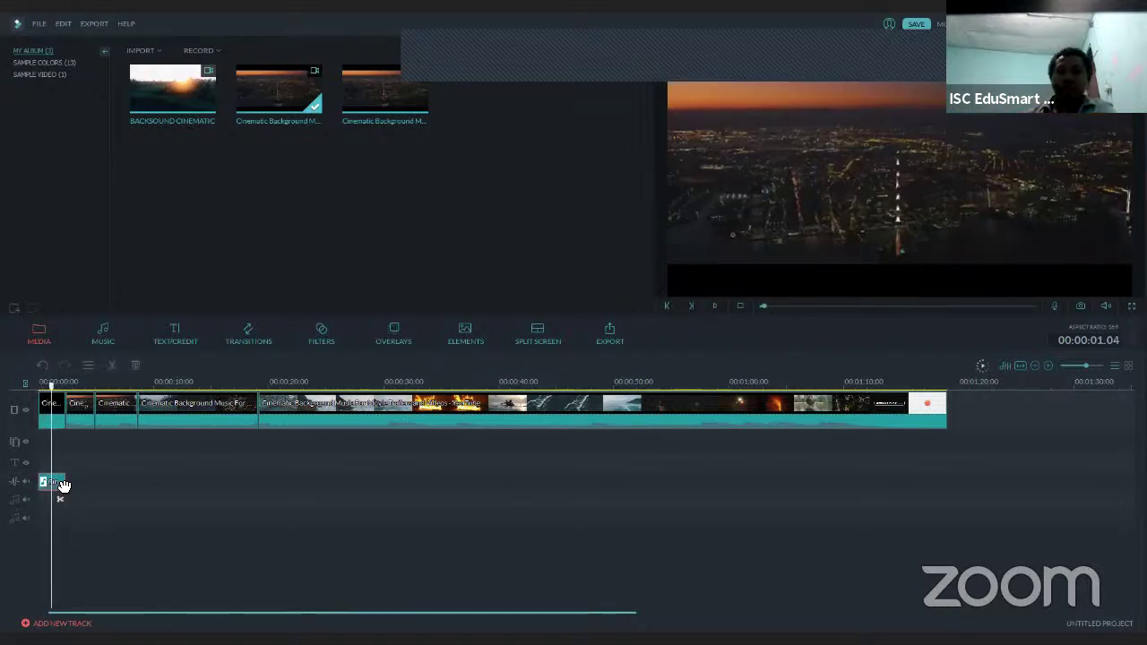
key("Delete")
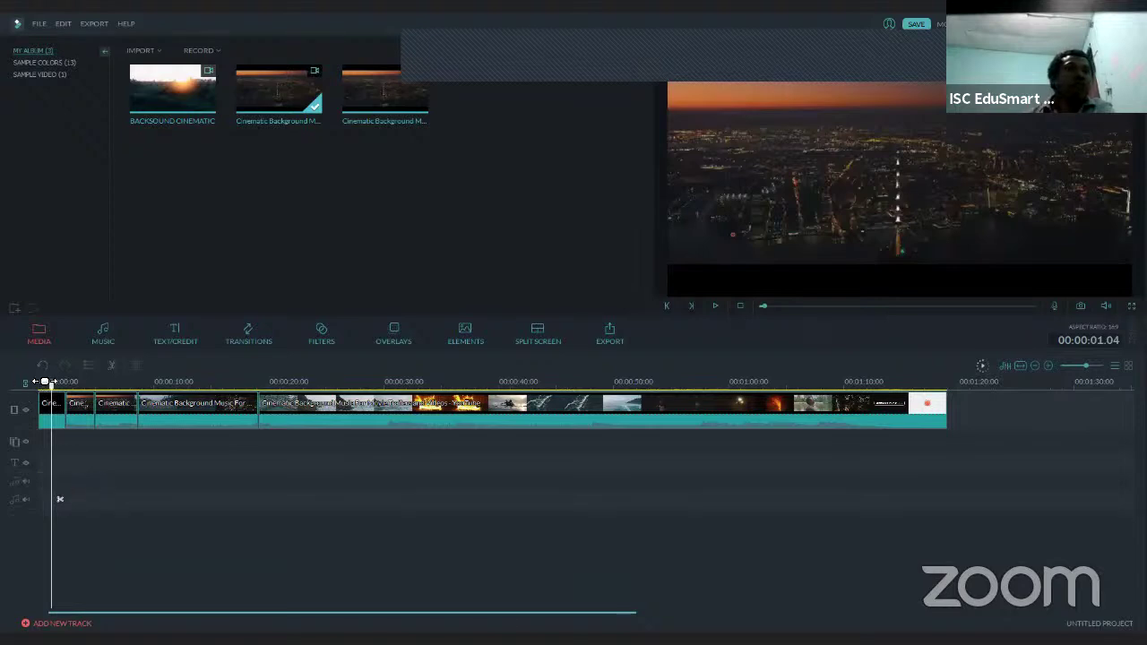
left_click_drag(44, 382, 39, 382)
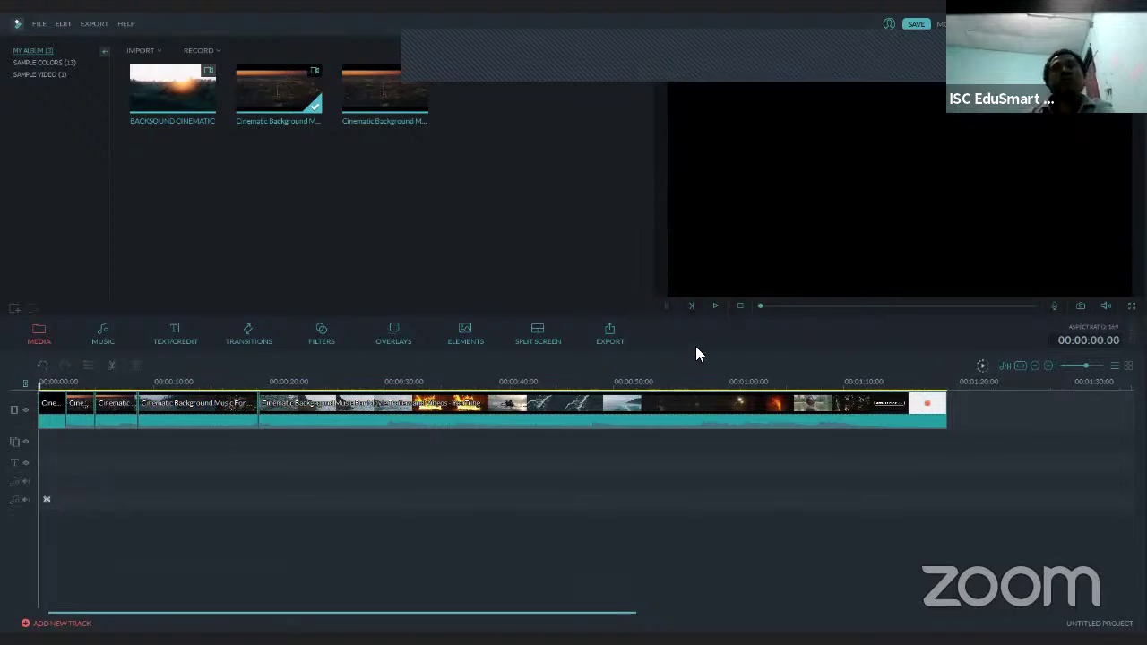
left_click(713, 307)
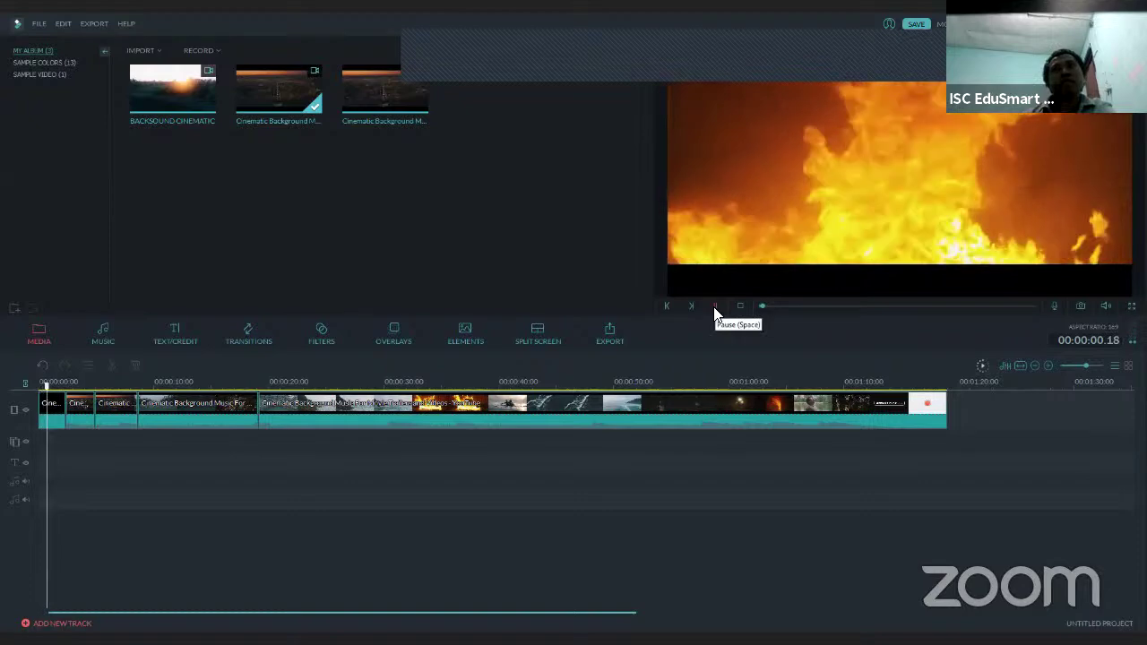
key("space")
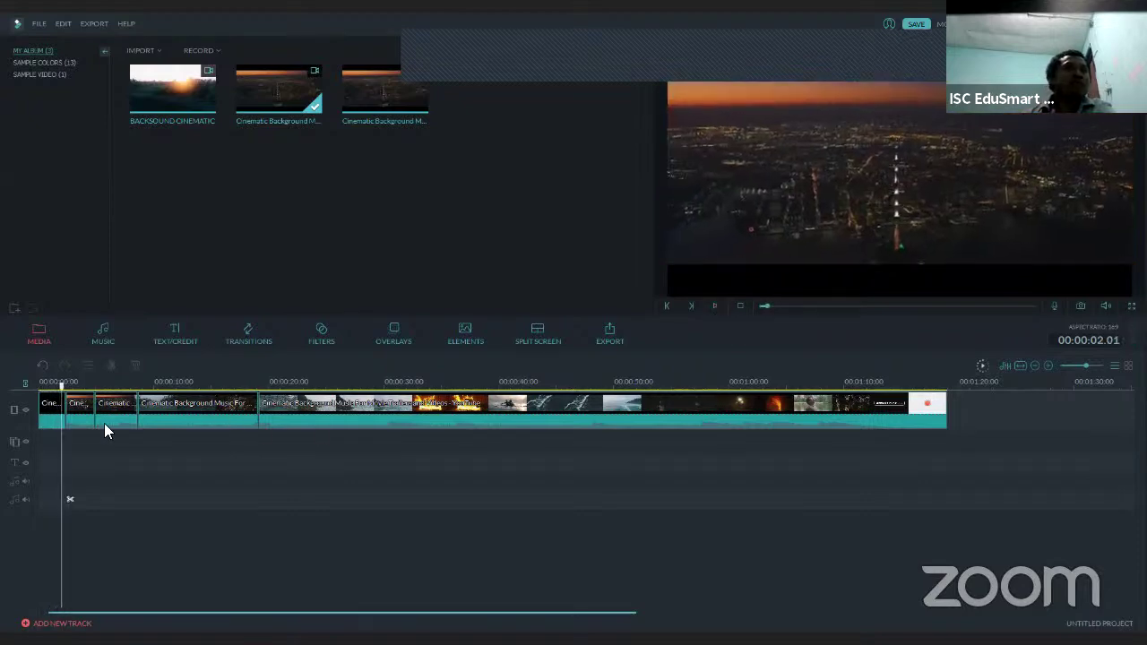
Open the first segment's edit settings and set contrast to -3, saturation to 73, brightness to -10 and tint to 6.
left_click(51, 387)
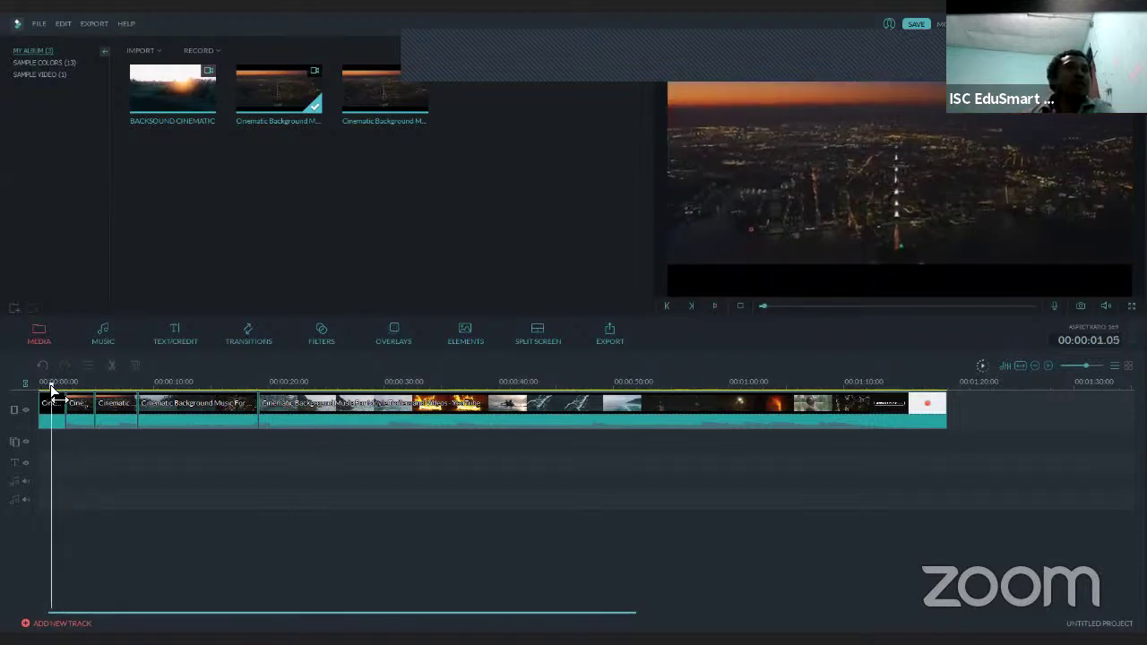
left_click(57, 414)
right_click(57, 414)
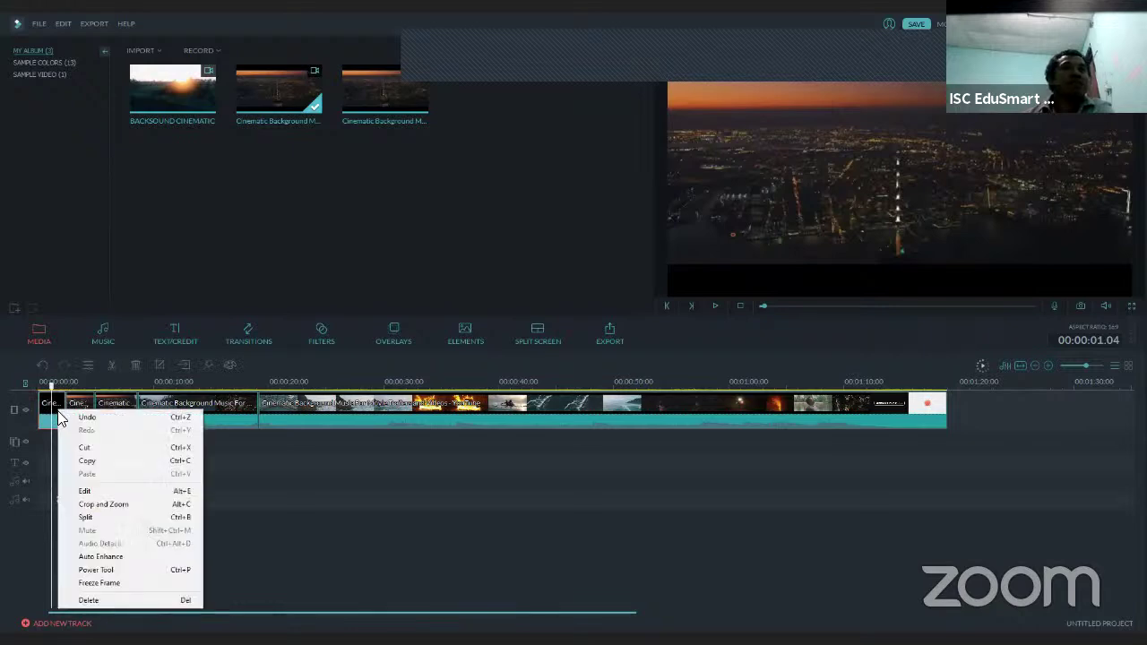
left_click(149, 491)
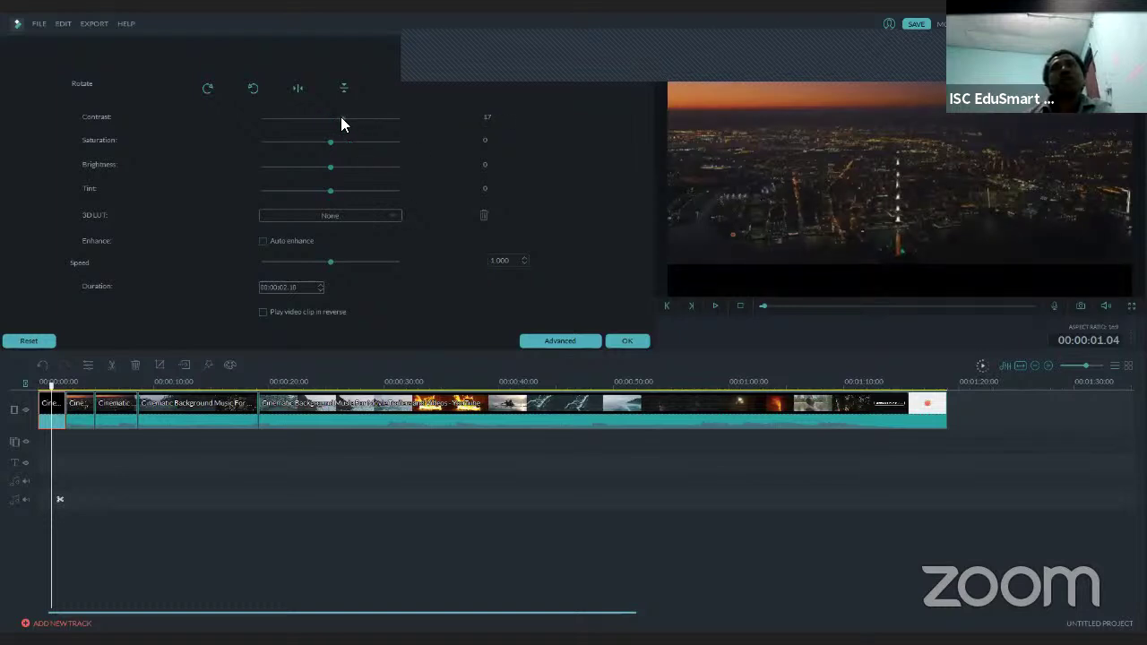
left_click_drag(341, 122, 329, 141)
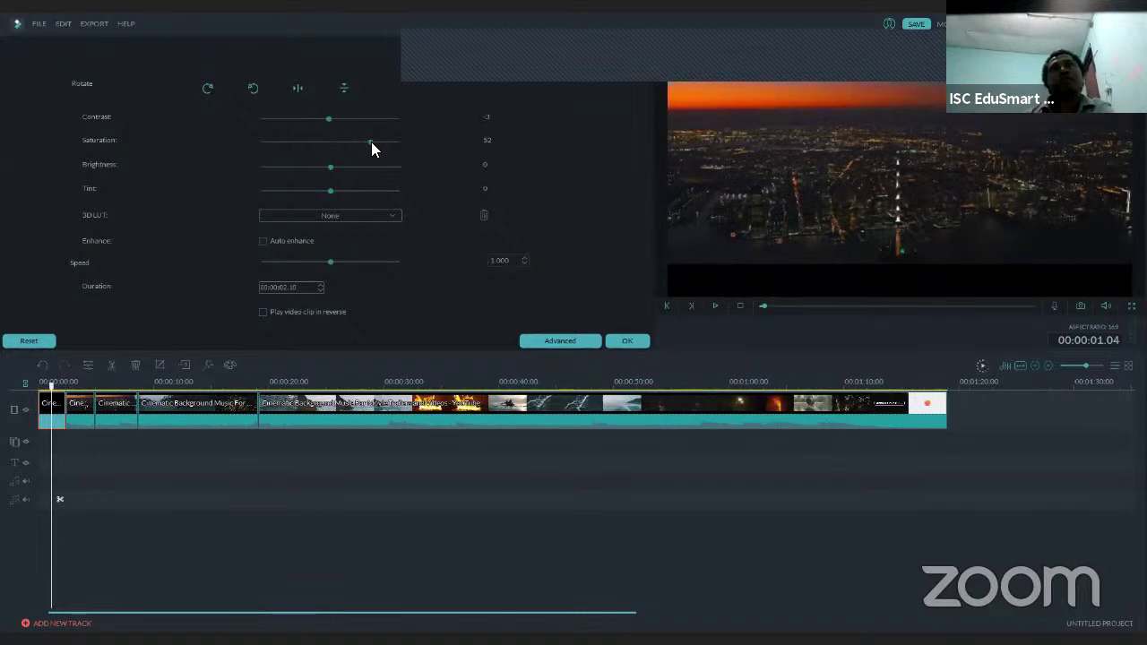
left_click_drag(380, 141, 300, 190)
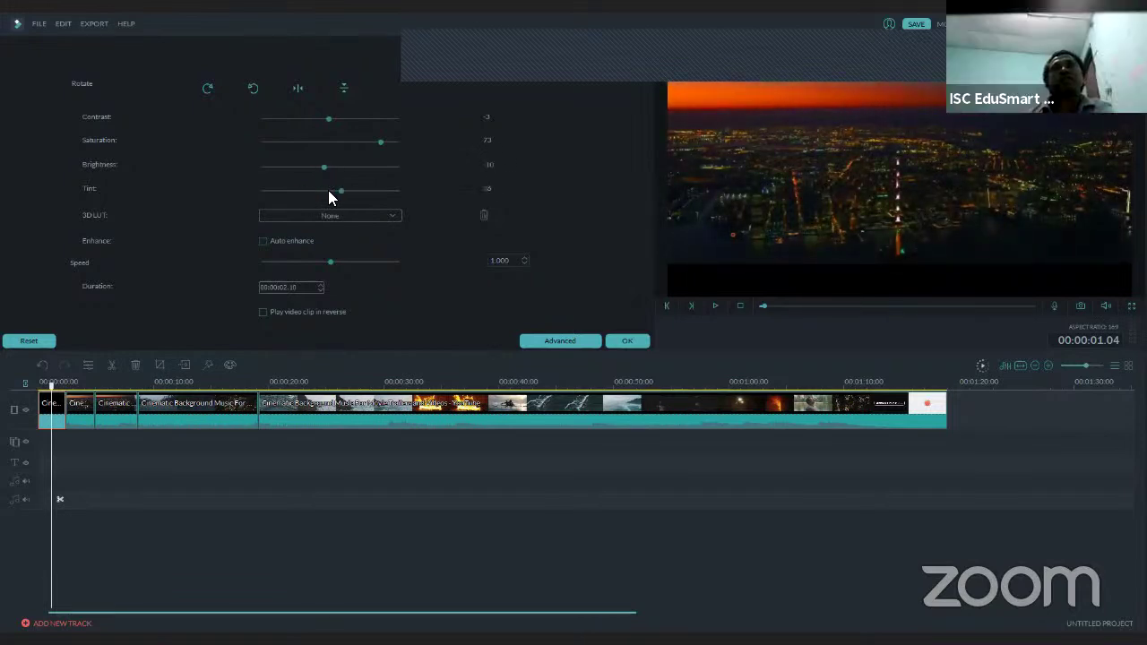
left_click(336, 191)
left_click(329, 191)
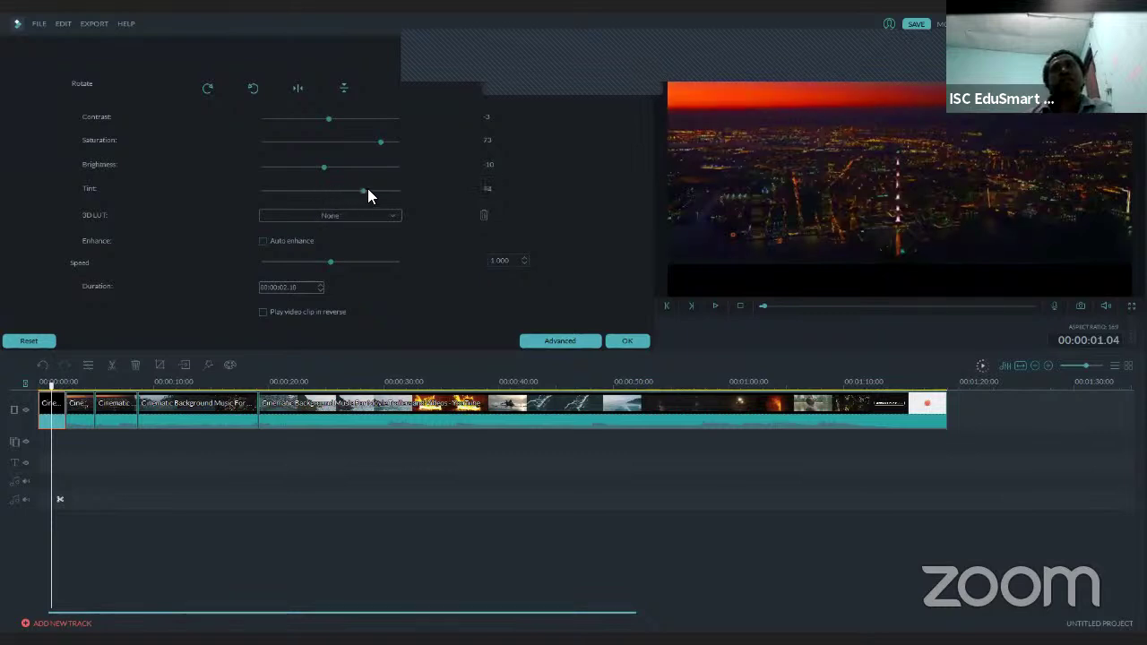
left_click(344, 191)
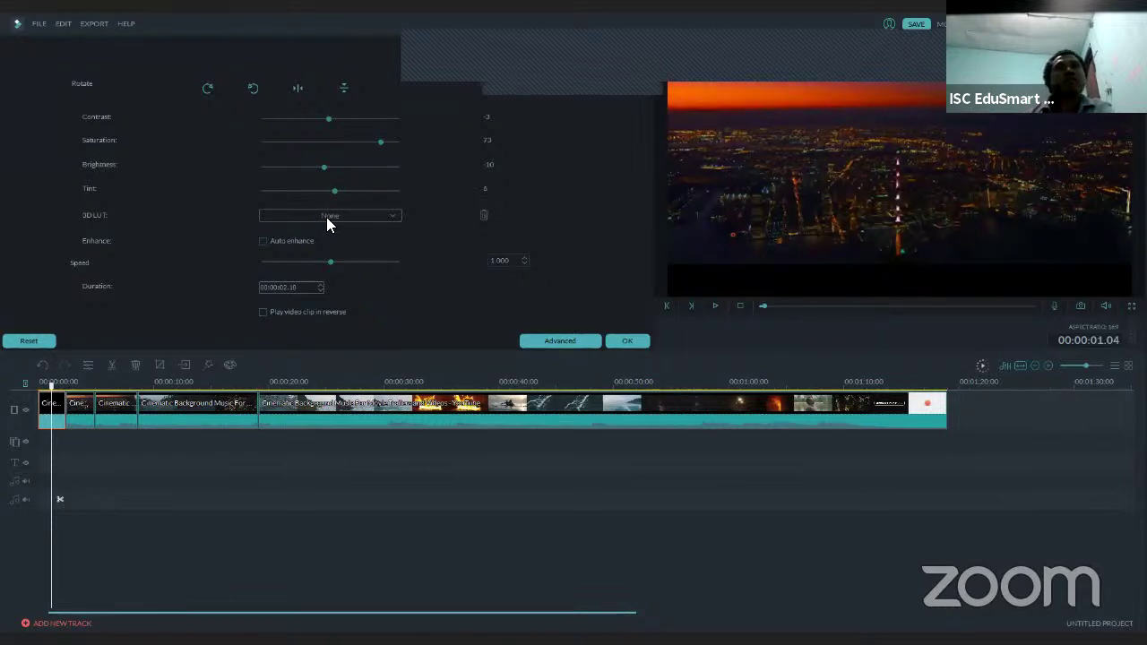
Try the 007 Series, B&W Film and Cool Film 3D LUTs on the first segment.
left_click(326, 217)
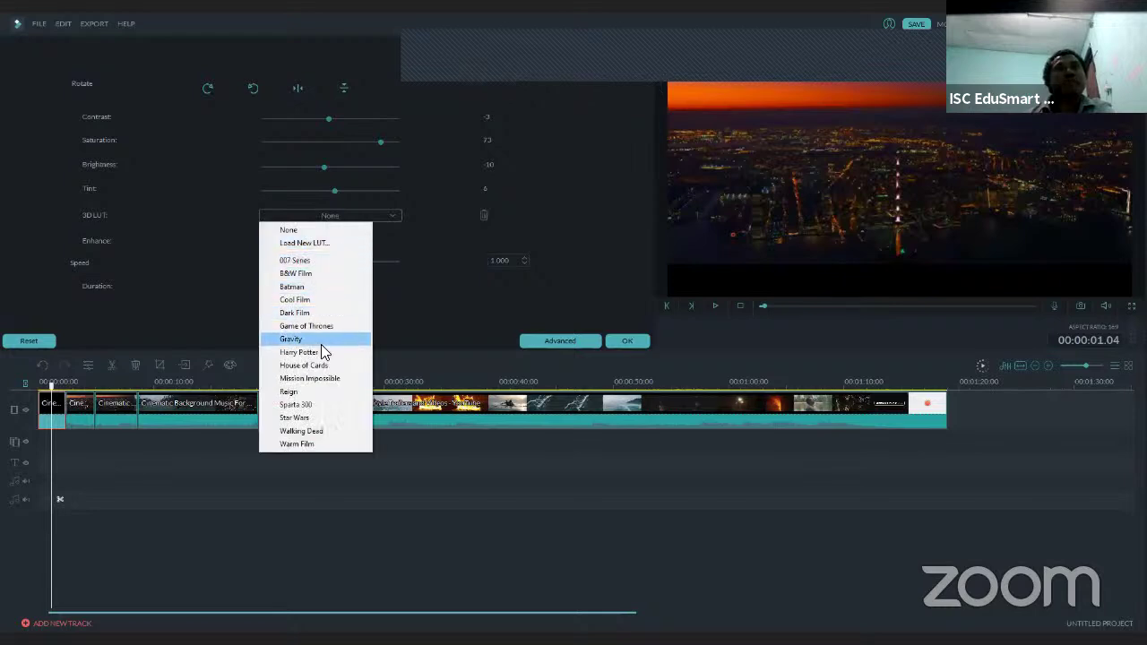
left_click(328, 260)
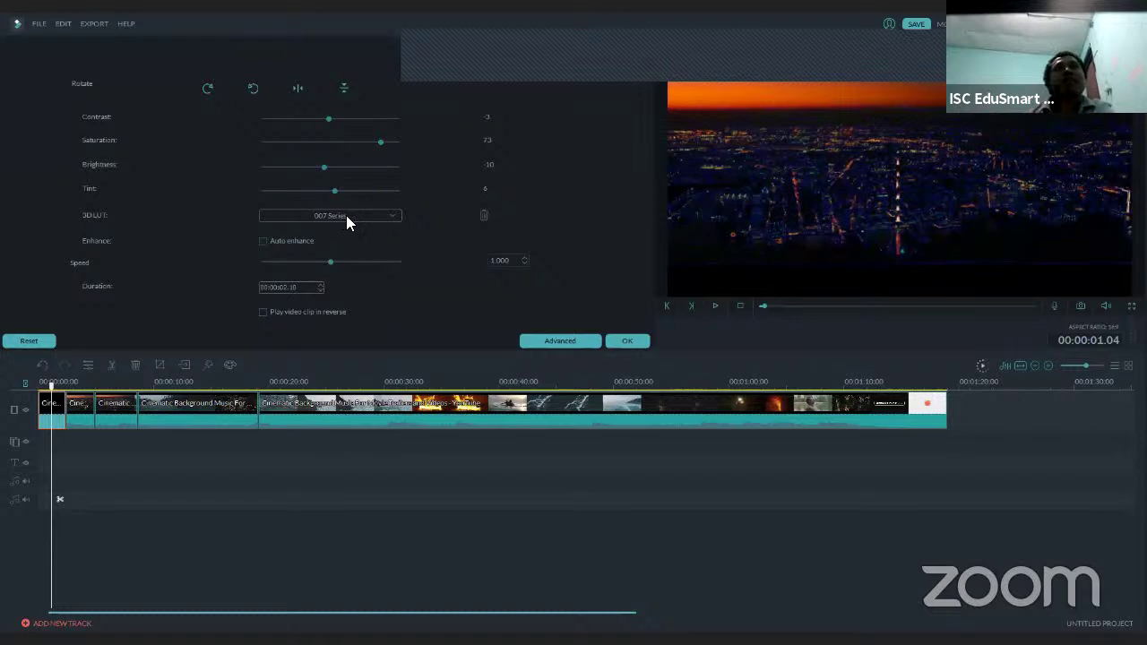
left_click(346, 215)
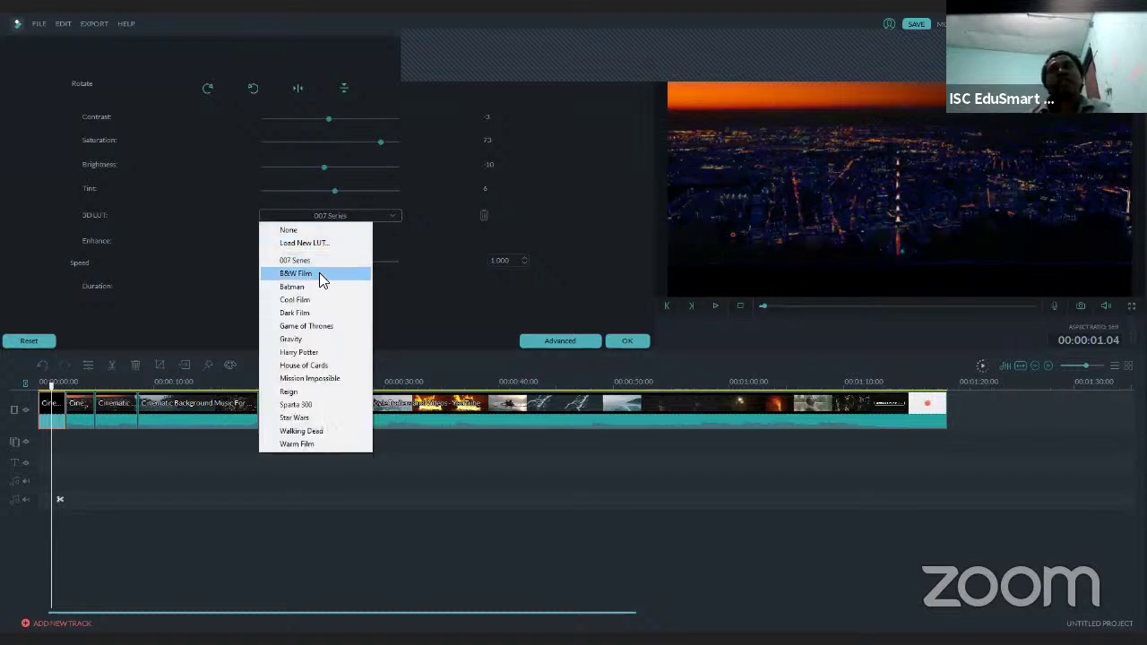
left_click(319, 273)
left_click(346, 215)
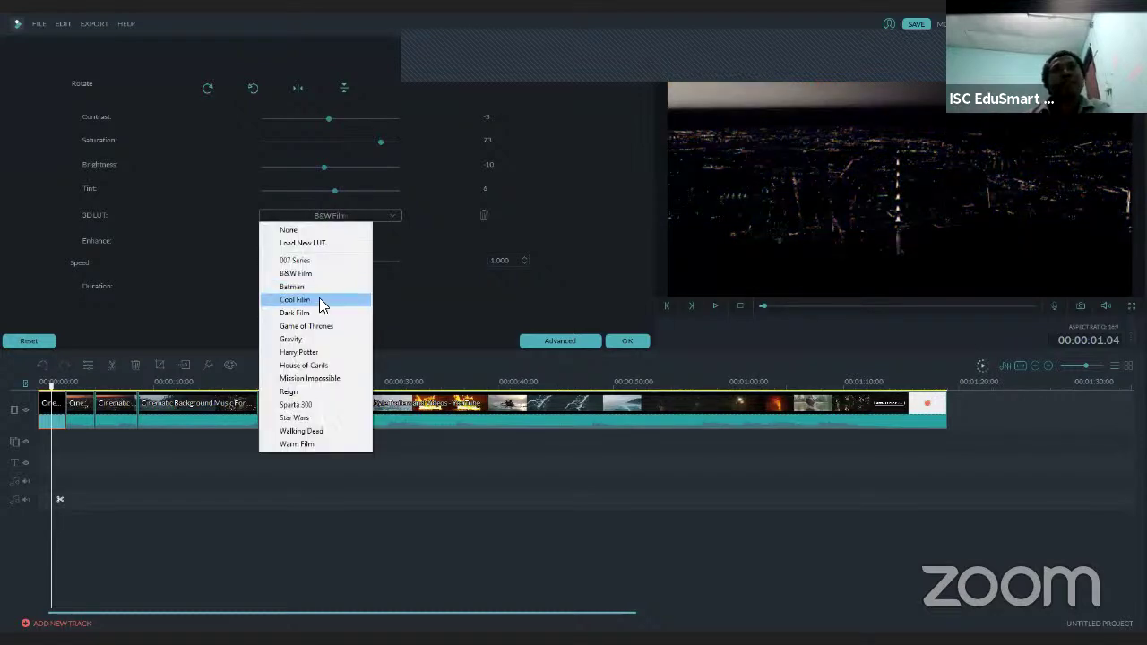
left_click(345, 233)
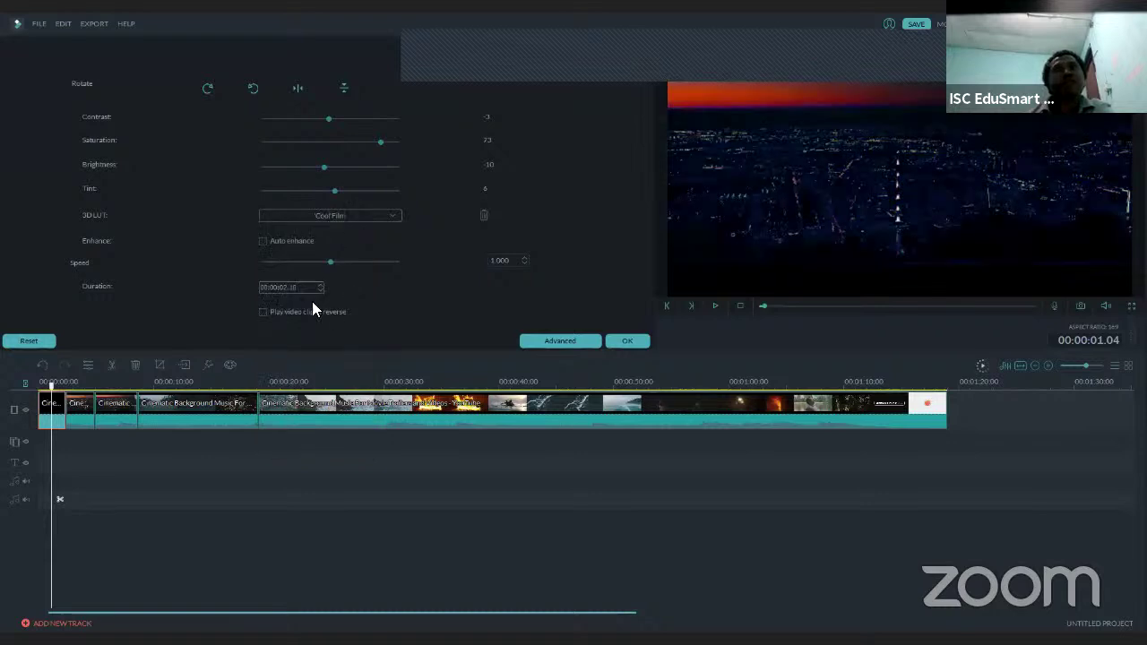
Apply the Game of Thrones 3D LUT to the first segment.
left_click(350, 217)
left_click(353, 217)
left_click(327, 215)
left_click(312, 326)
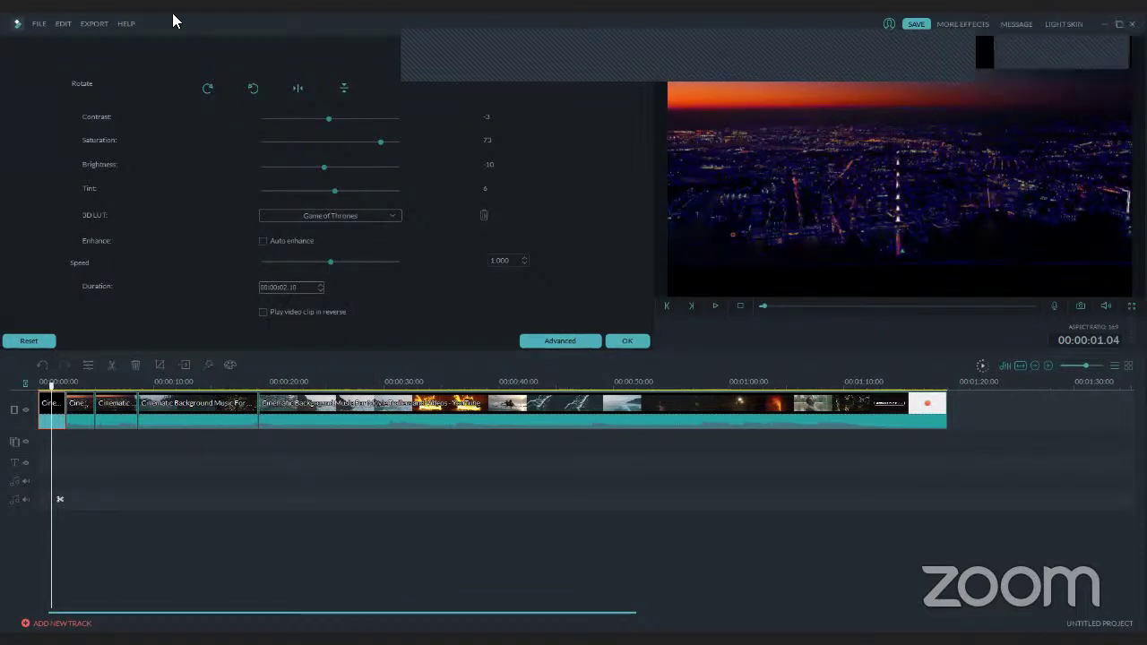
Slow the first segment to a speed of 0.230.
left_click(308, 262)
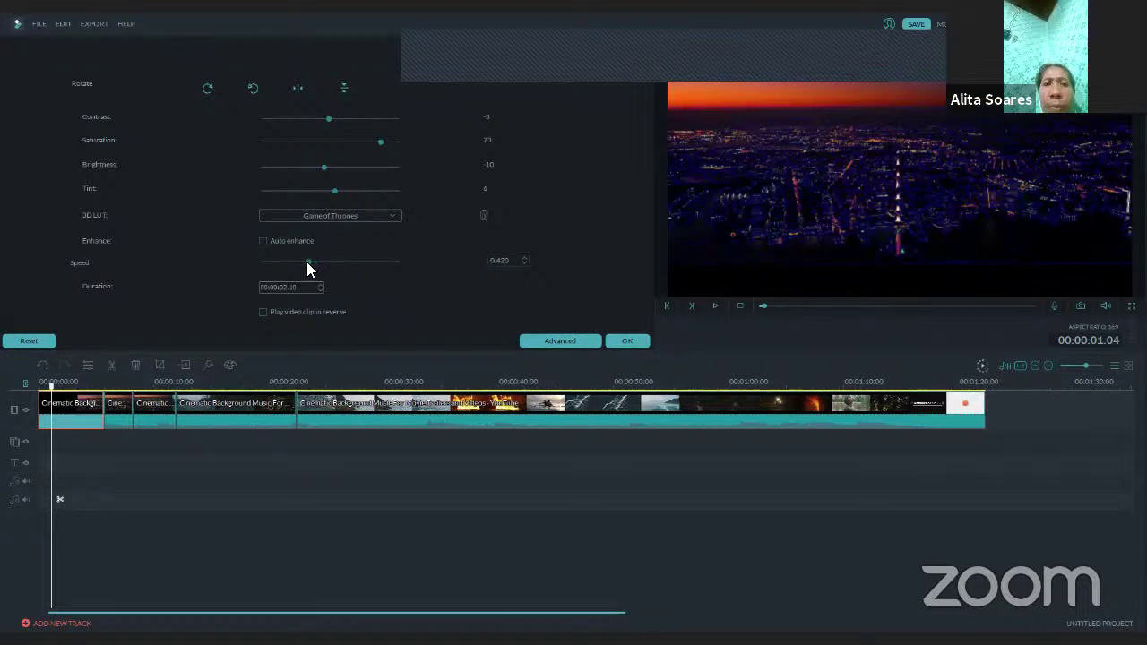
mouse_move(307, 262)
left_mouse_down()
mouse_move(339, 259)
mouse_move(312, 262)
left_mouse_up()
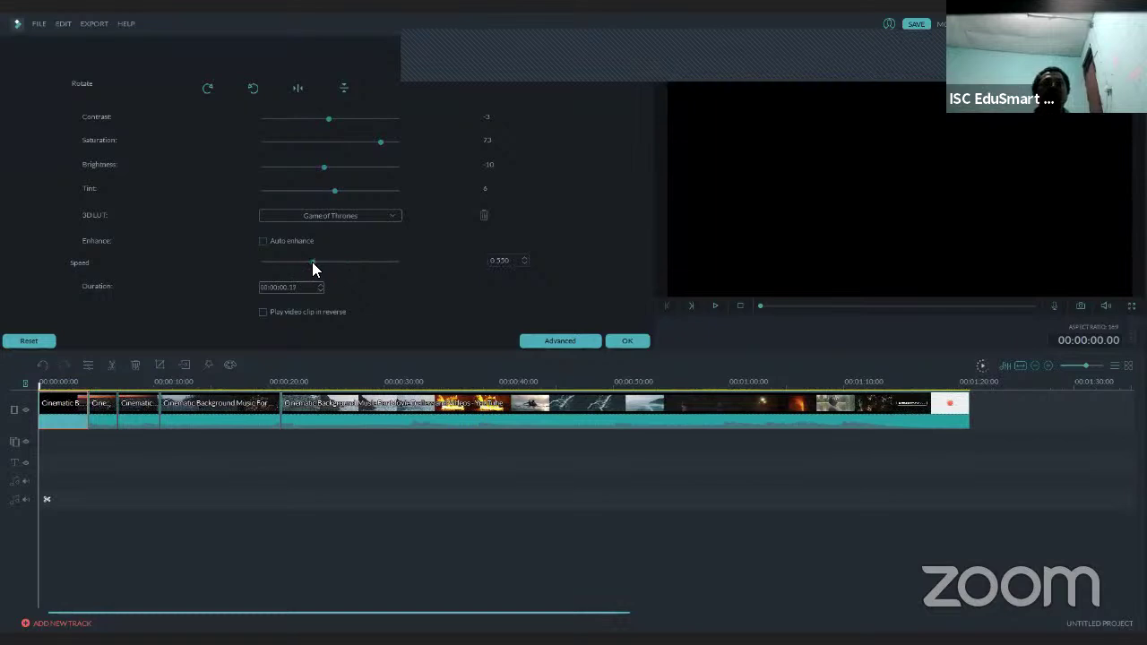
left_click(556, 340)
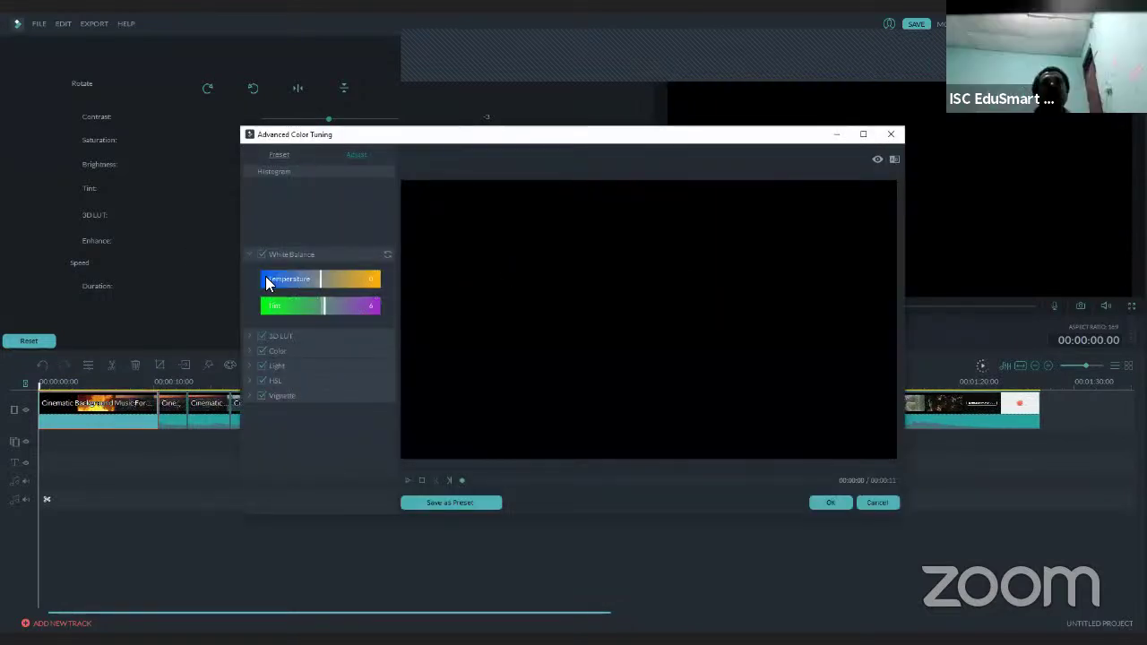
left_click(885, 502)
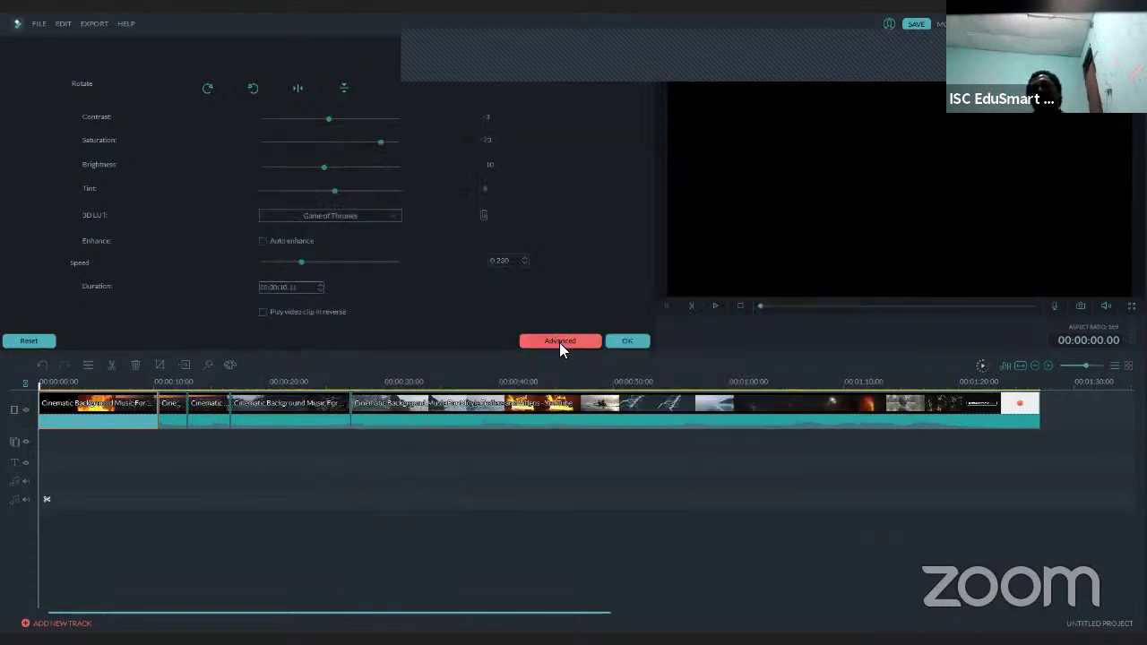
left_click(559, 340)
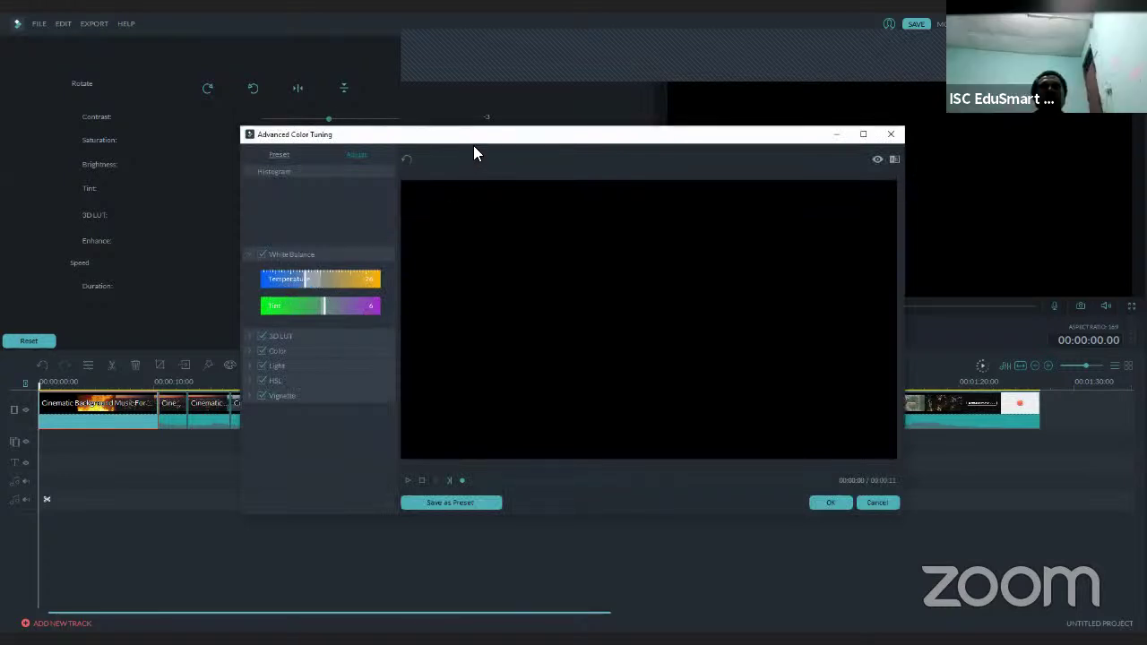
left_click_drag(317, 277, 337, 279)
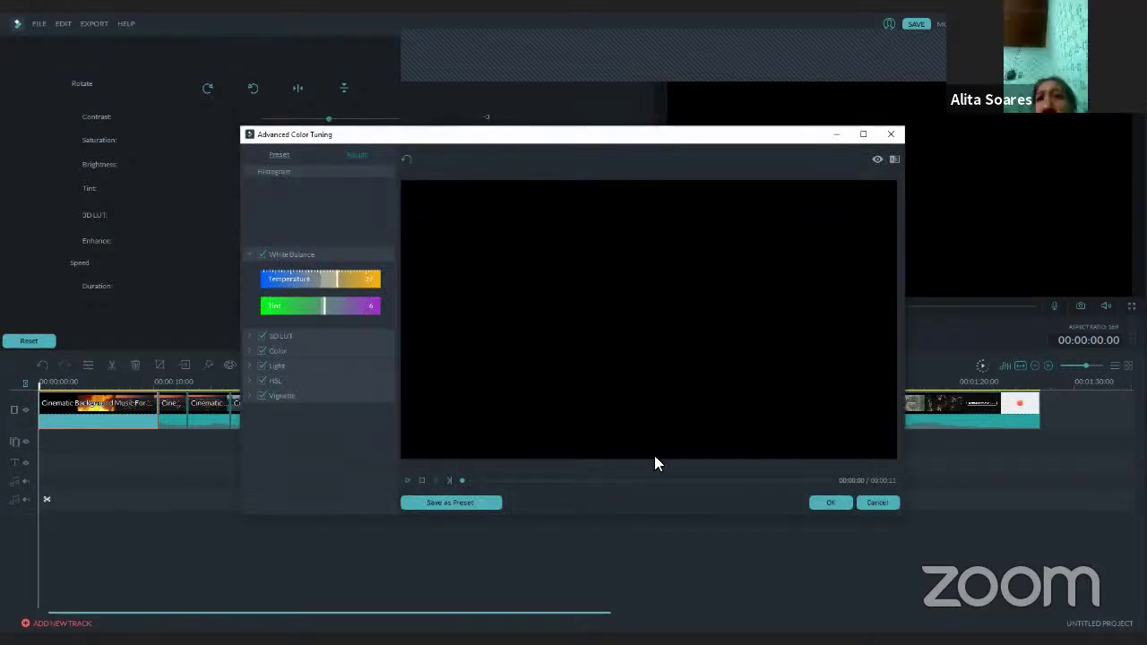
key("Escape")
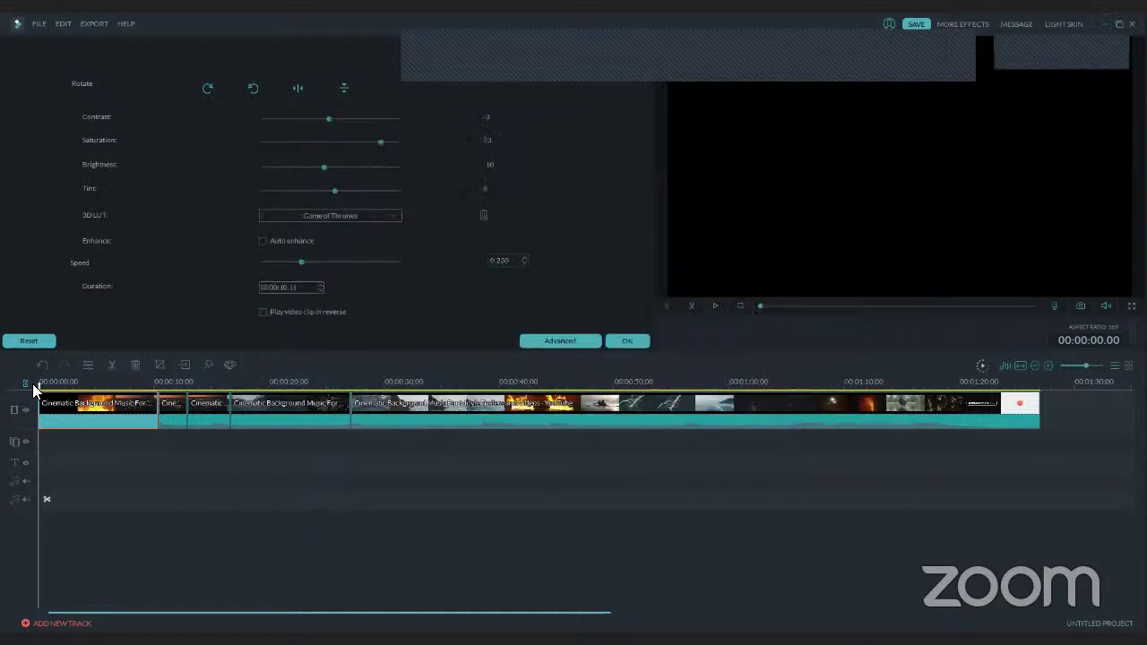
Accept the first segment's edit settings and play the slowed segment from about one second.
left_click(616, 342)
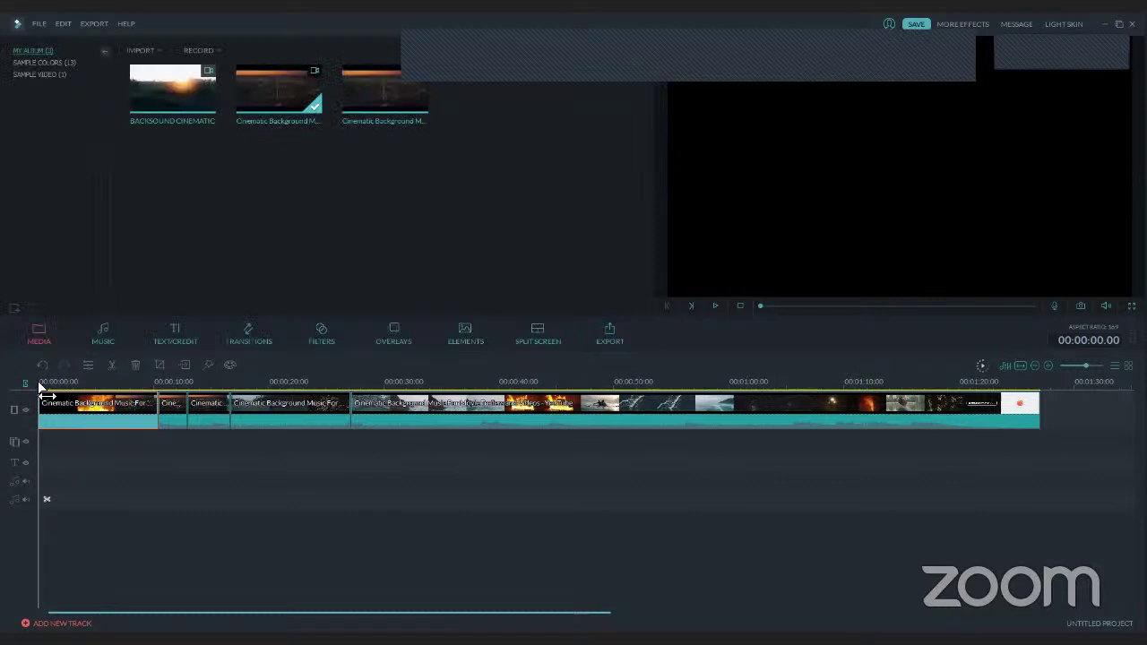
left_click_drag(40, 387, 53, 388)
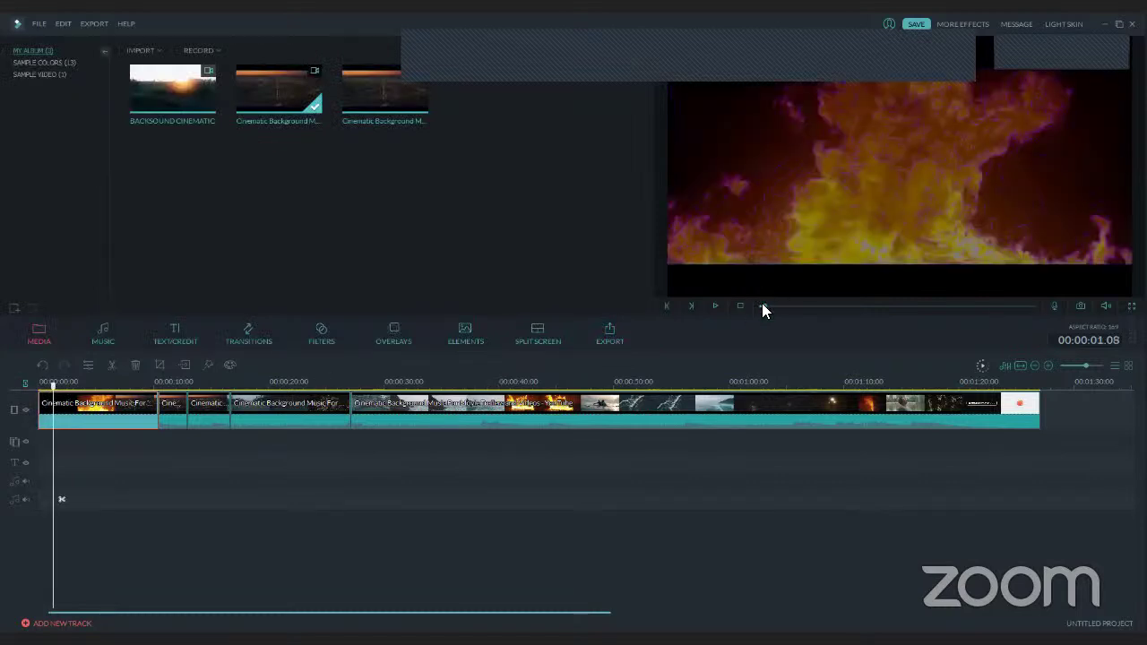
left_click(716, 307)
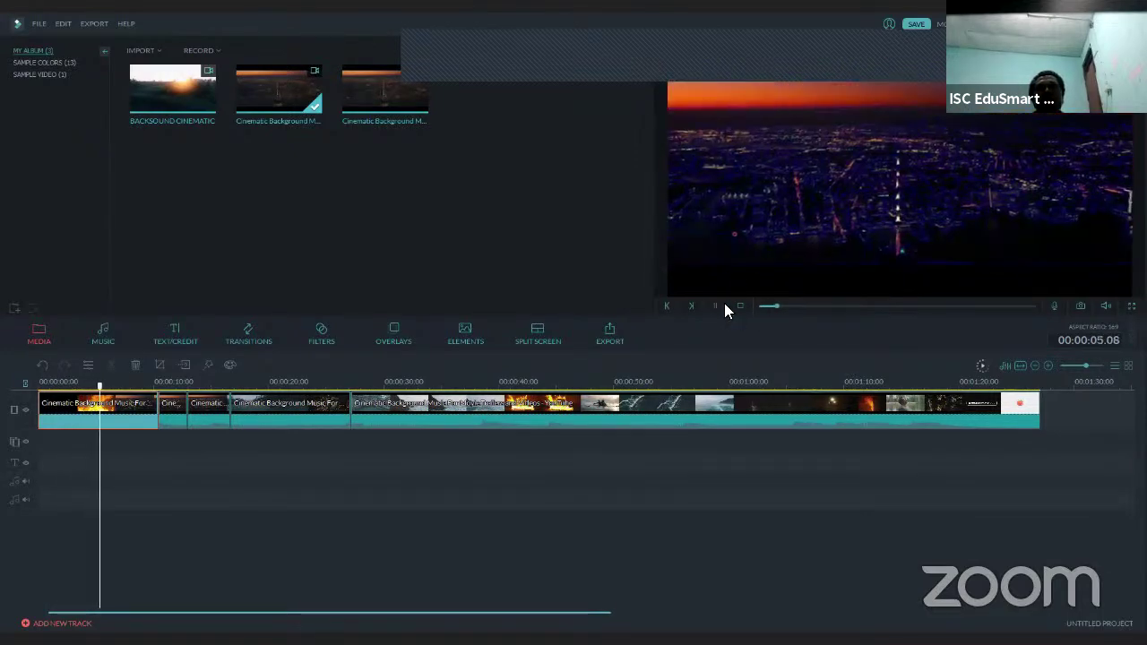
left_click(716, 306)
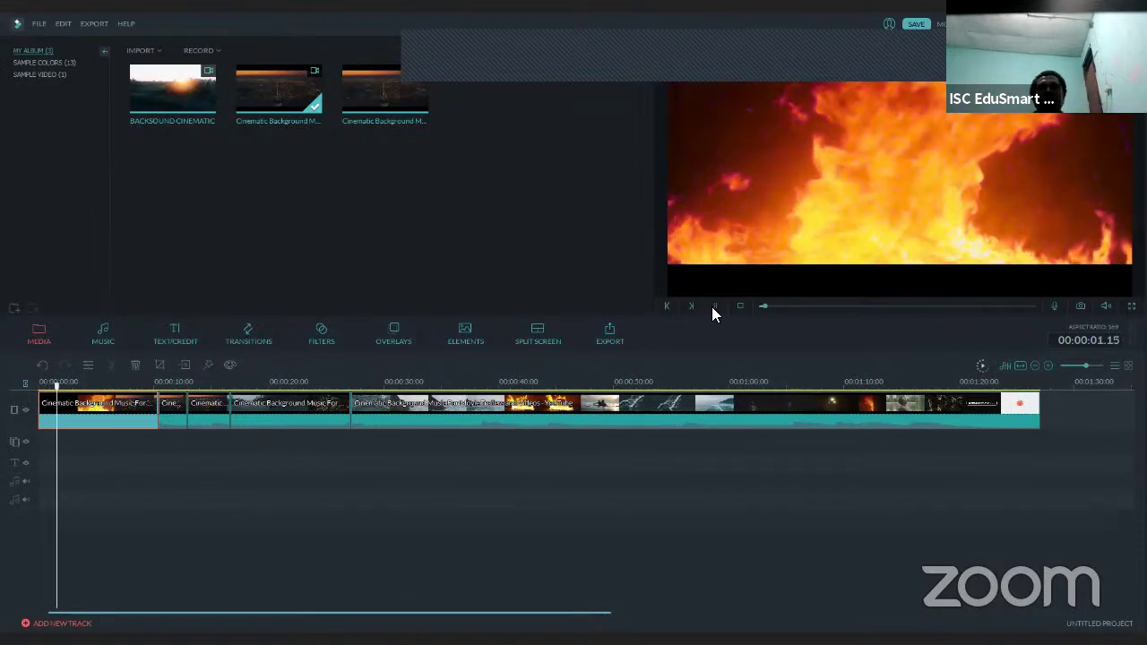
Open the first segment's Advanced Color Tuning and set the white balance to temperature 93 and tint 39.
right_click(57, 412)
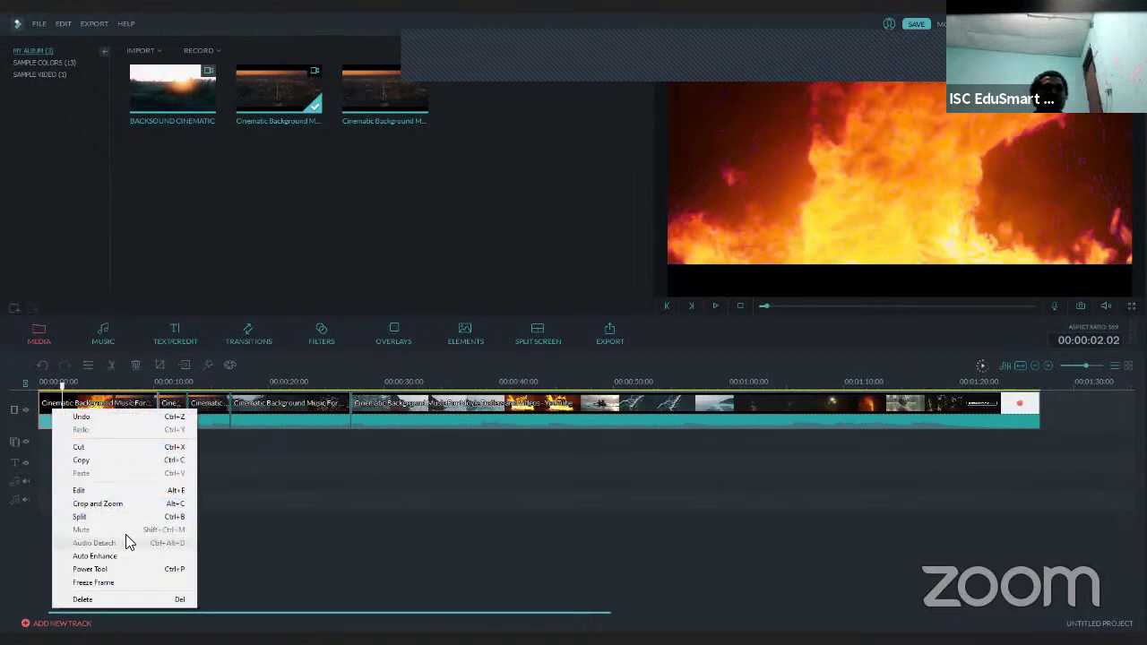
left_click(170, 491)
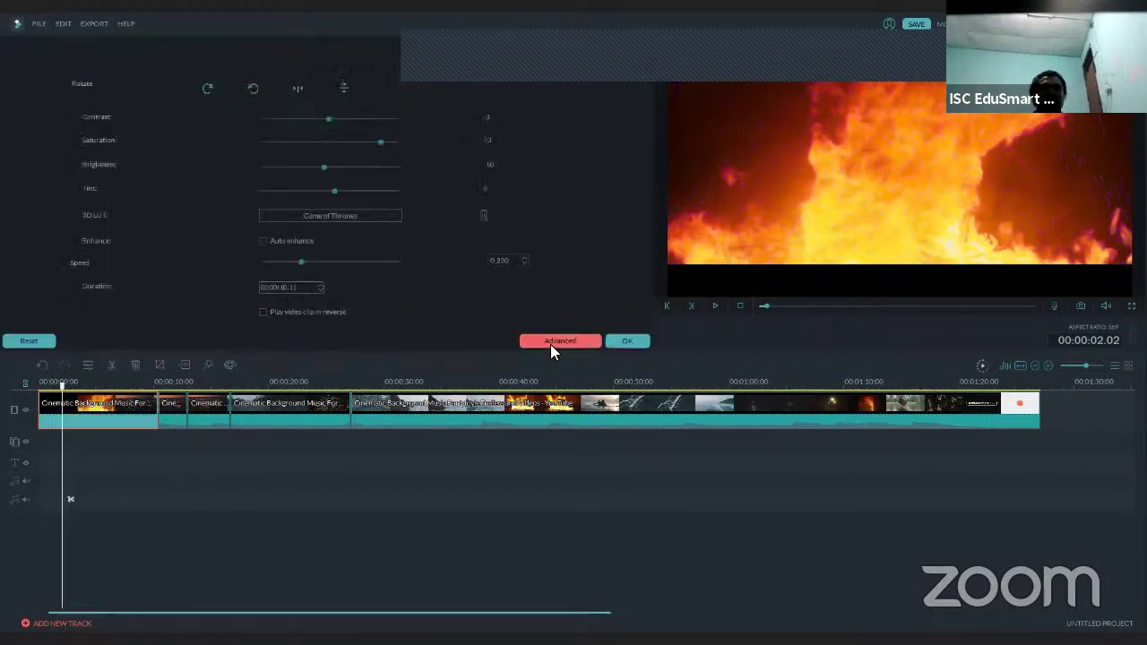
left_click(551, 343)
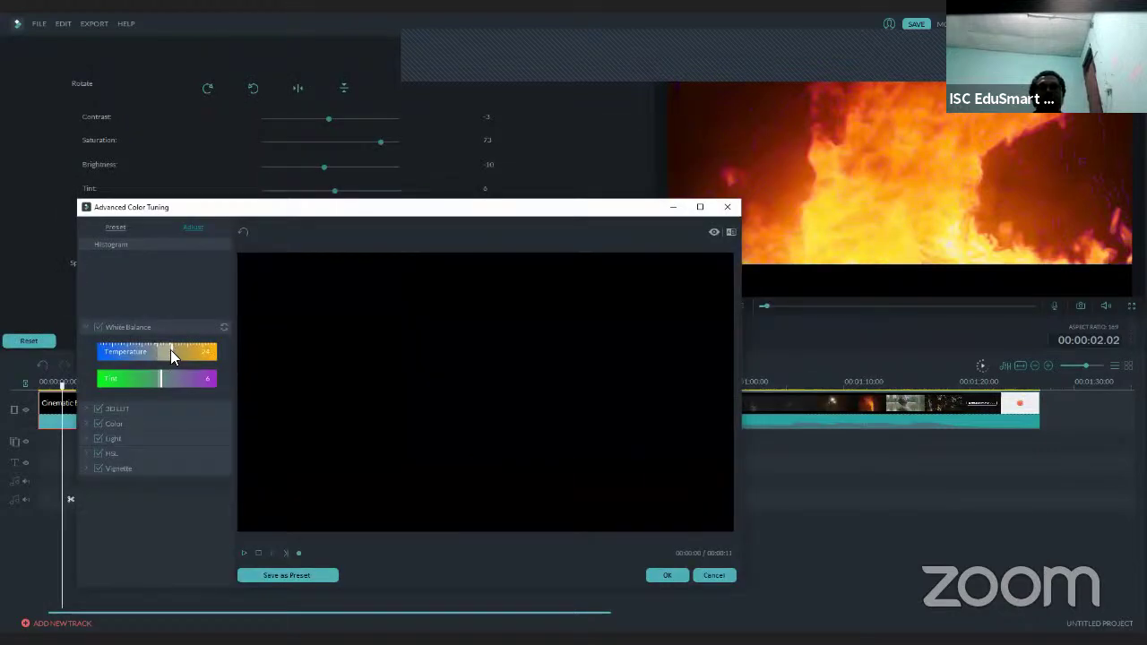
left_click_drag(171, 350, 187, 380)
Change the 3D LUT in Advanced Color Tuning to Gravity.
left_click(86, 408)
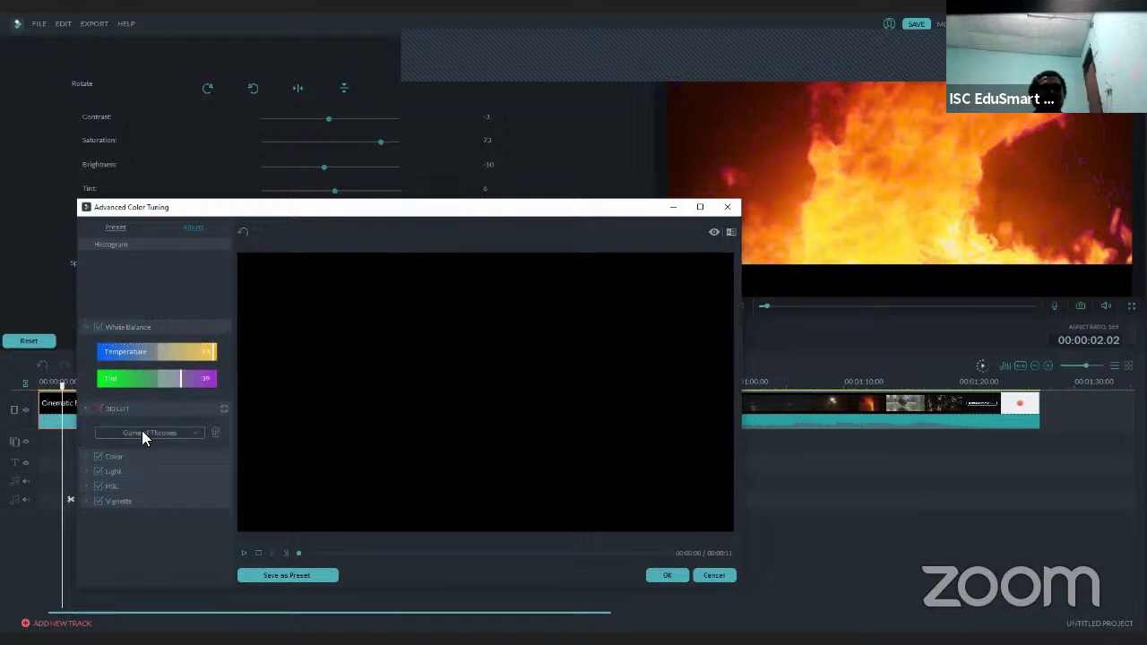
left_click(169, 431)
left_click(151, 335)
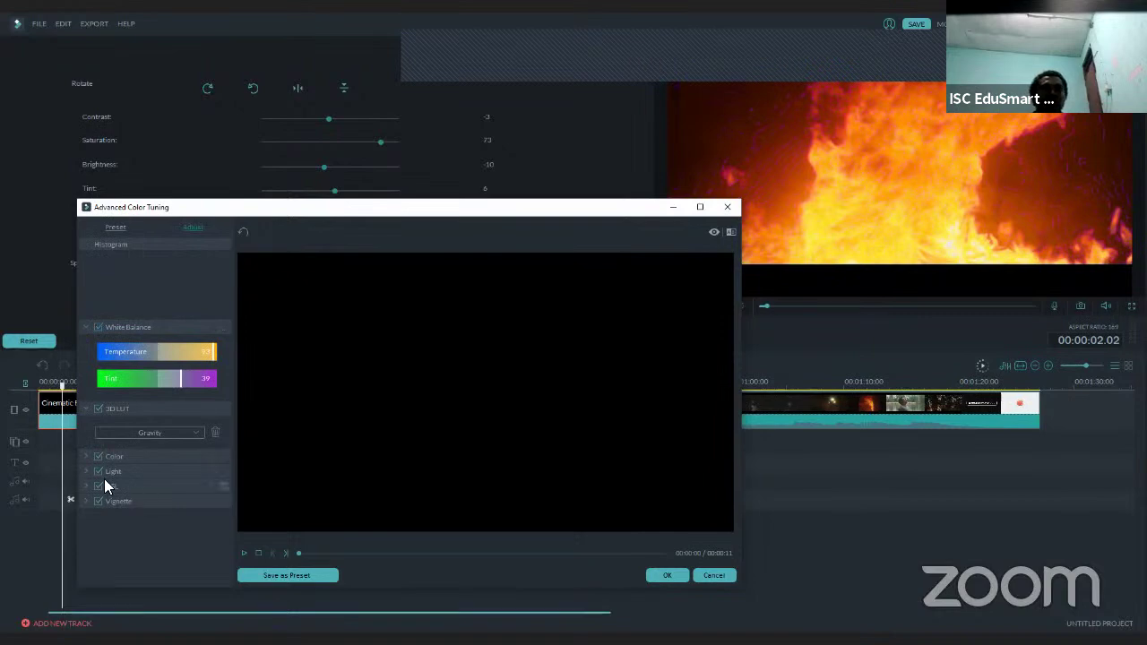
Set the vibrance to 100 and the saturation to 25 in the Color adjustments.
left_click(86, 456)
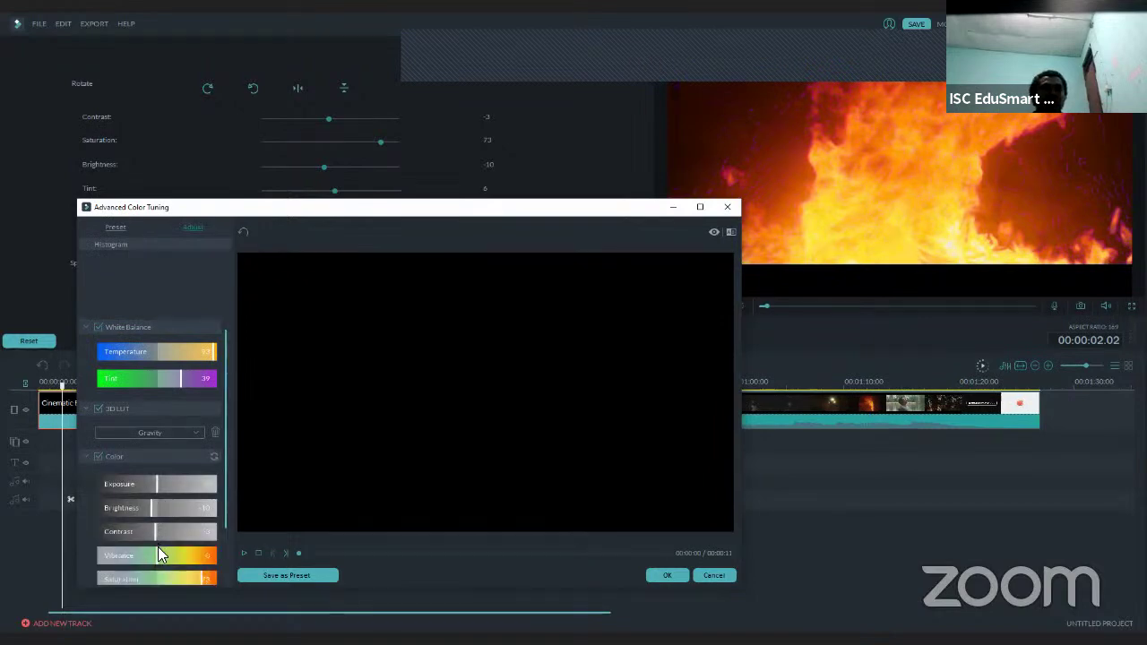
left_click_drag(158, 550, 184, 553)
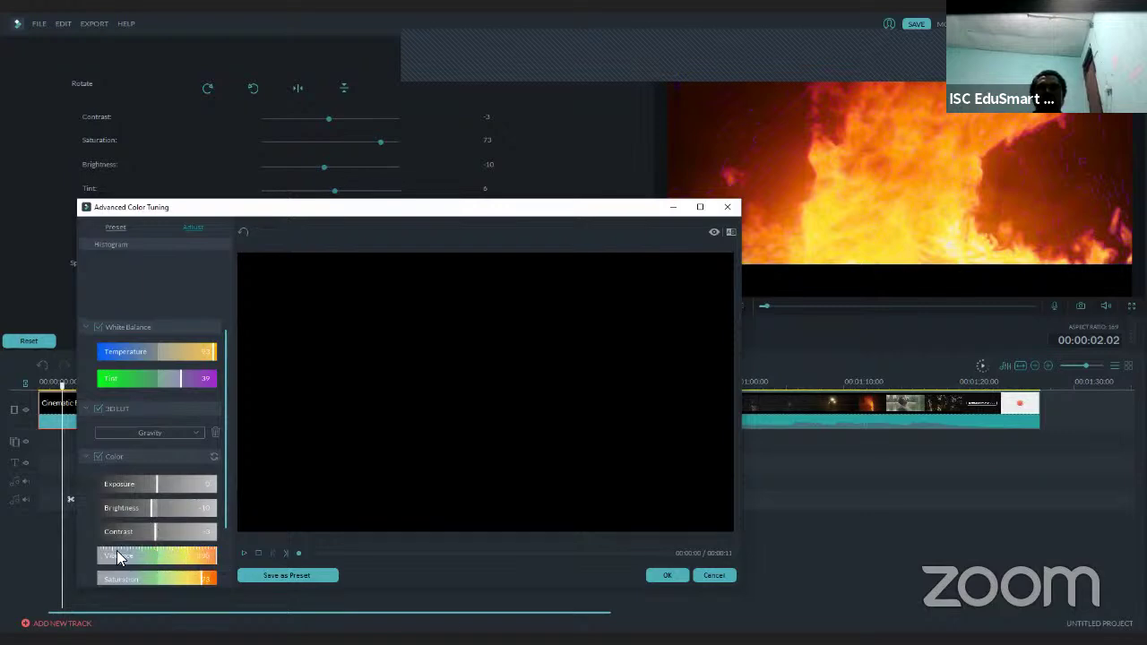
left_click_drag(202, 579, 172, 577)
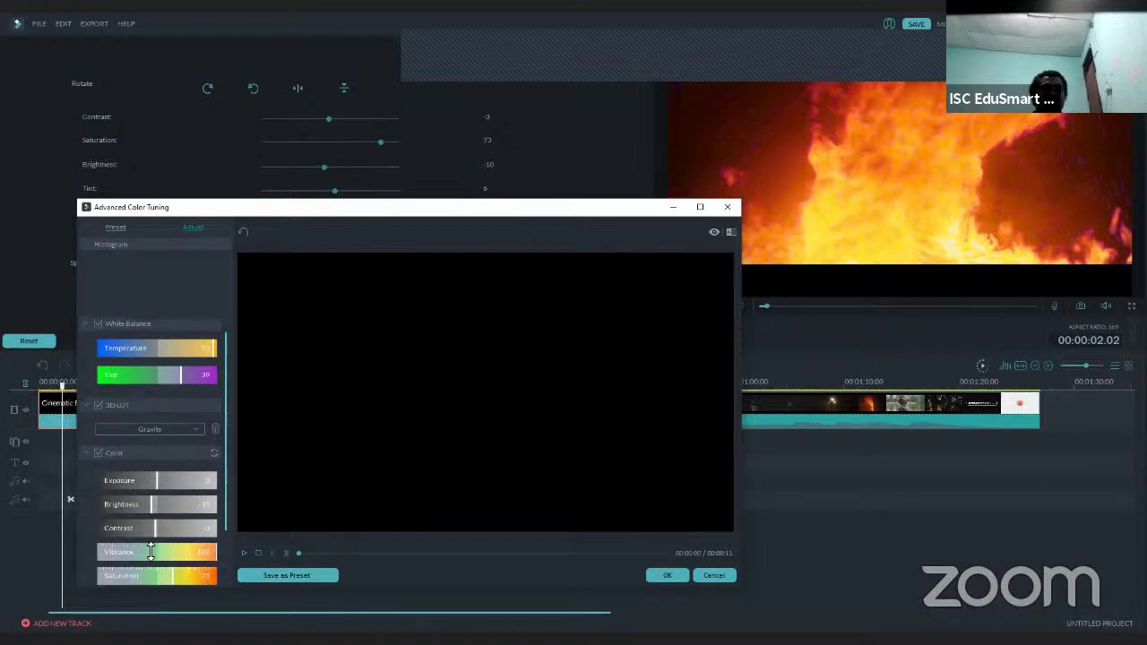
left_click(86, 452)
Raise the highlights slightly in the Light adjustments and collapse that group.
left_click(86, 472)
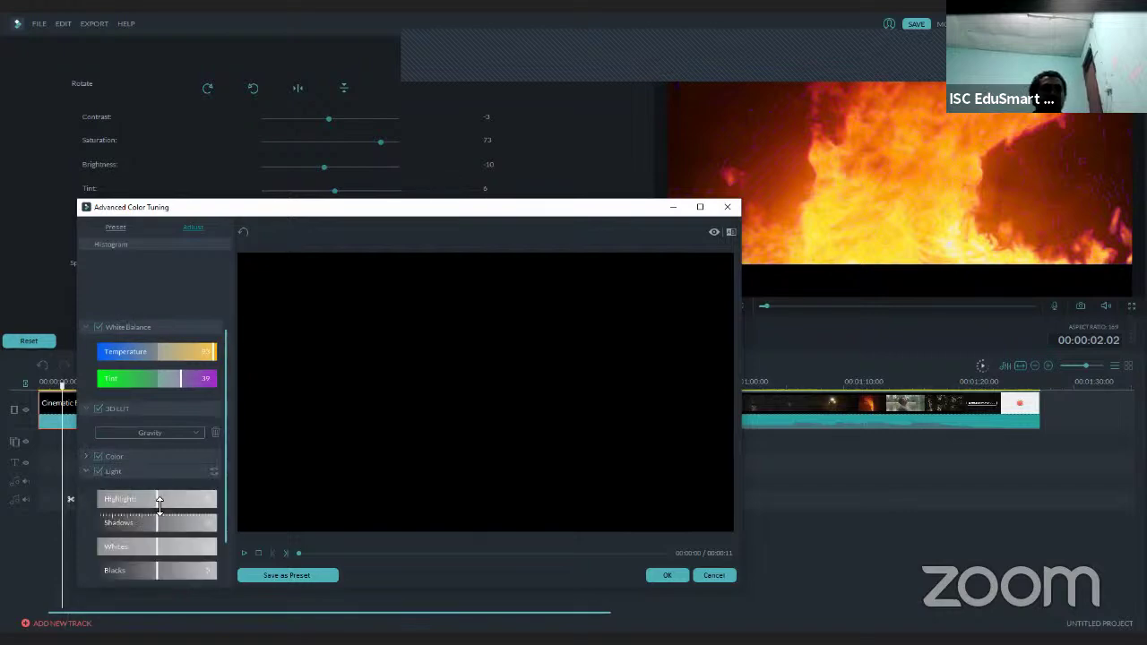
left_click_drag(199, 499, 170, 499)
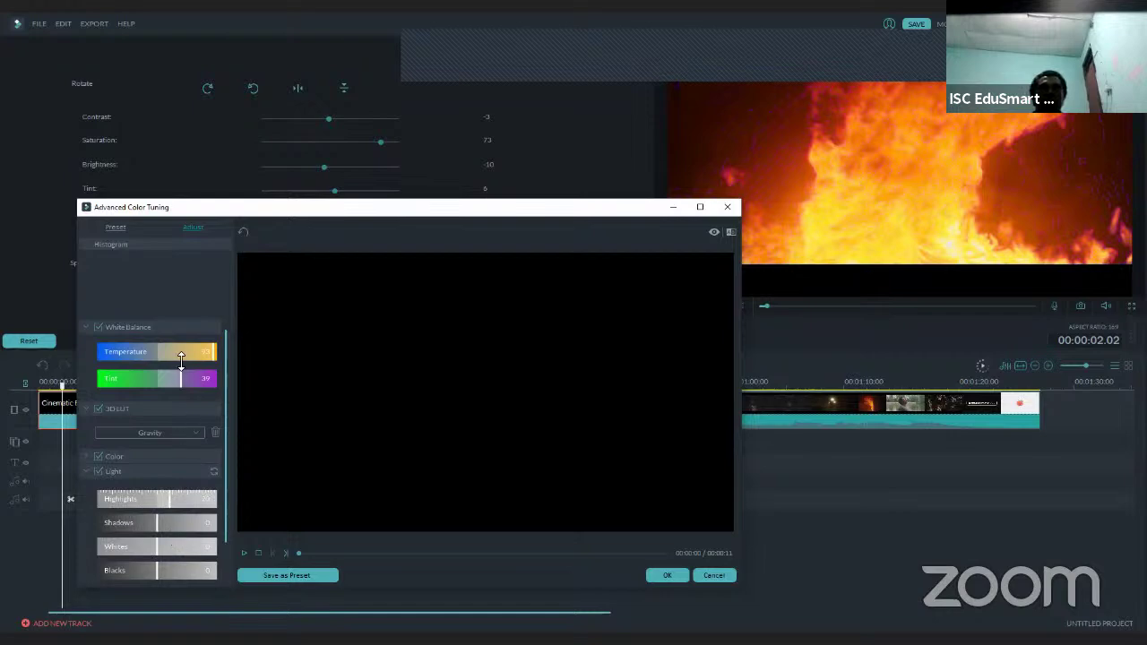
left_click(86, 472)
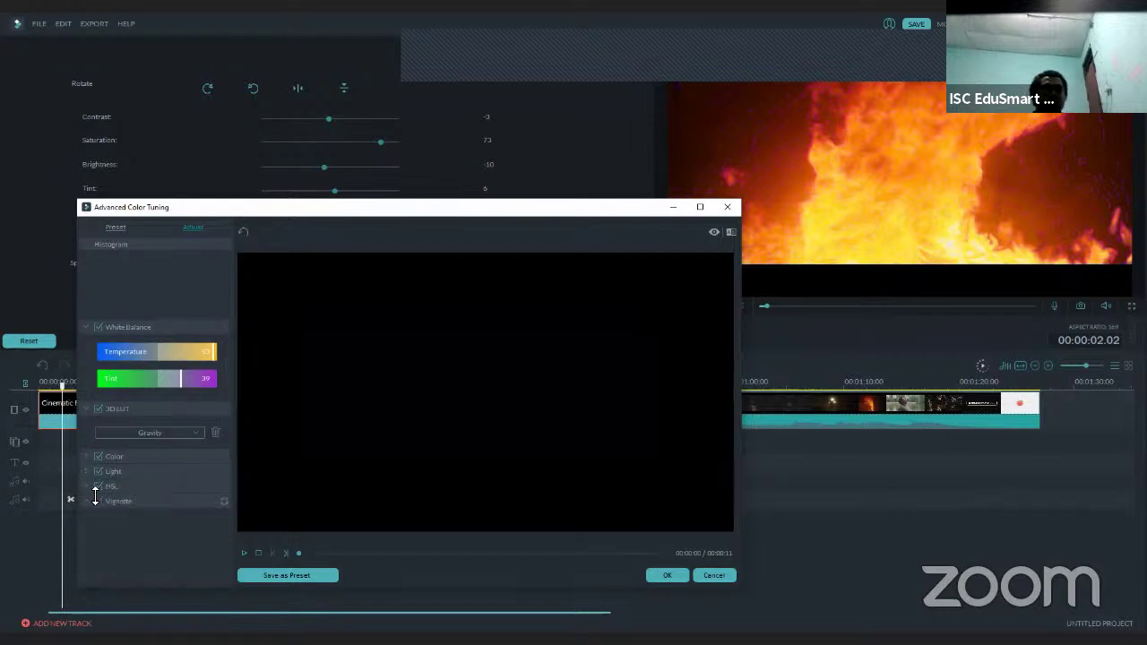
In the HSL adjustments, set the red hue to 29 and the yellow hue to 26.
left_click(88, 487)
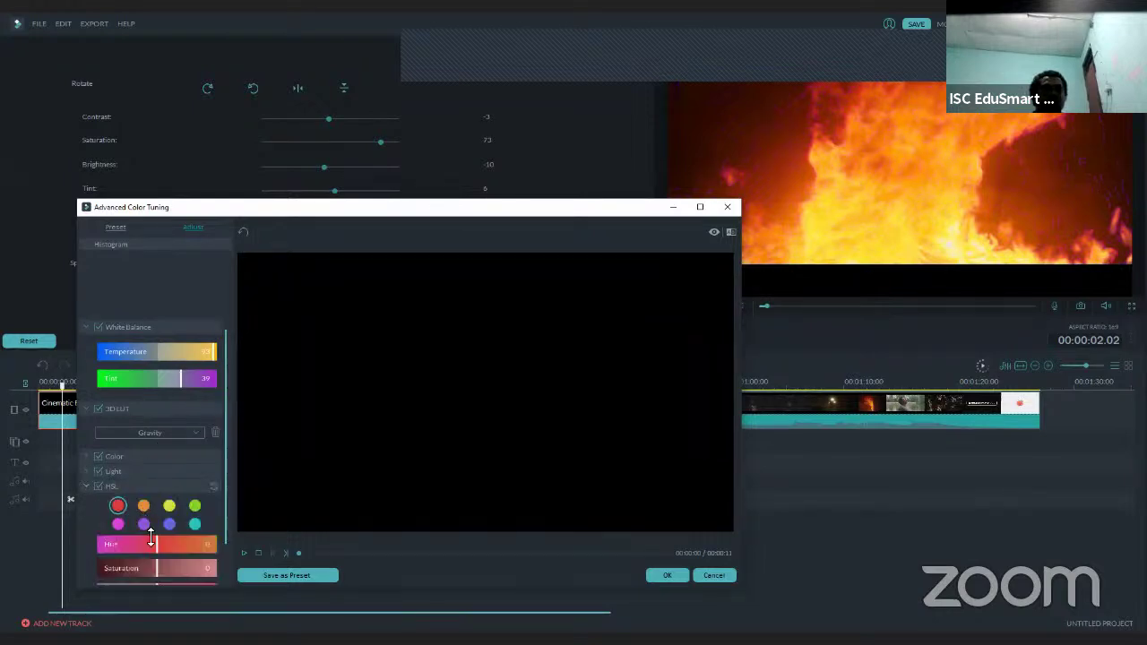
left_click(174, 544)
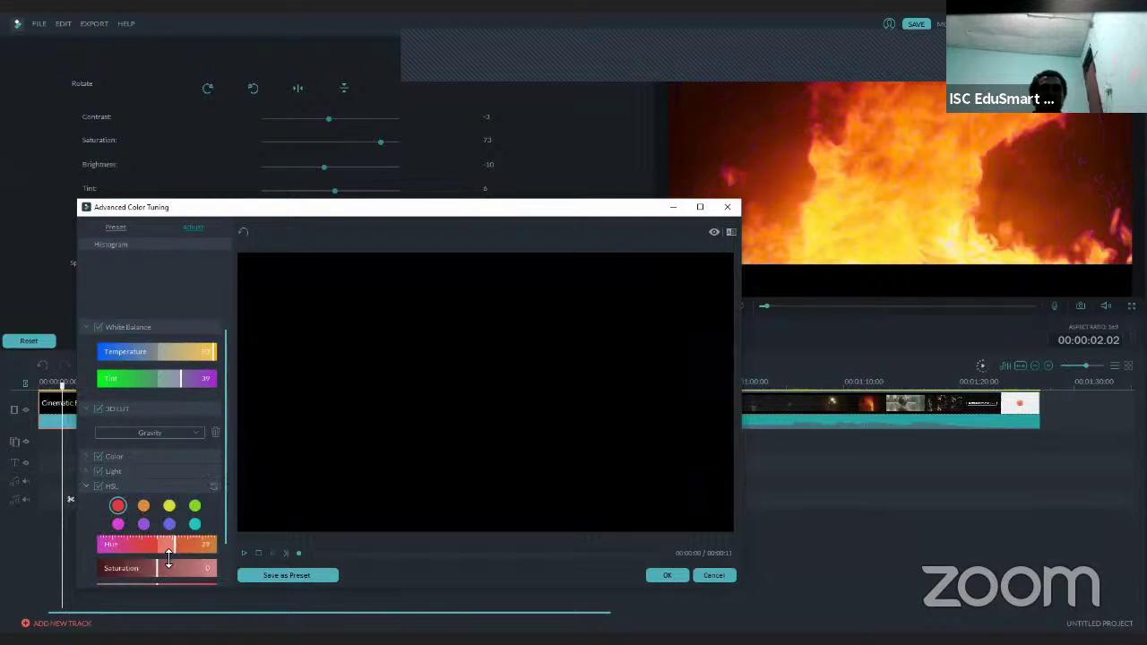
left_click(170, 506)
left_click(170, 544)
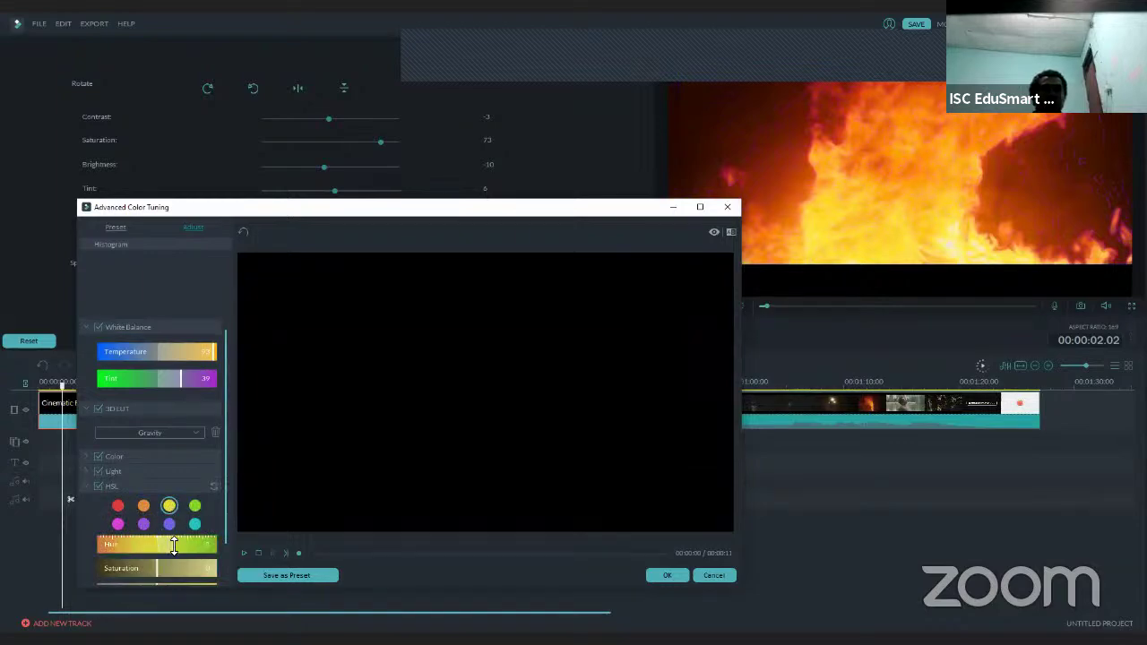
Save the color tuning as the preset My Preset 1 and apply the tuning to the segment.
left_click(324, 577)
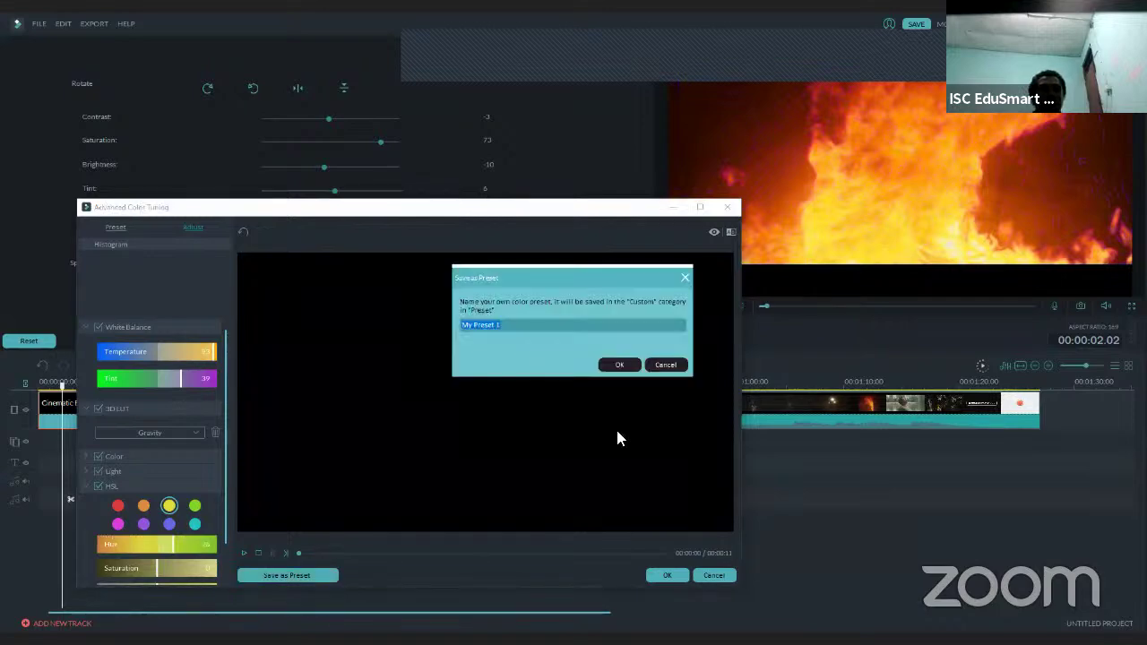
left_click(628, 369)
left_click(678, 575)
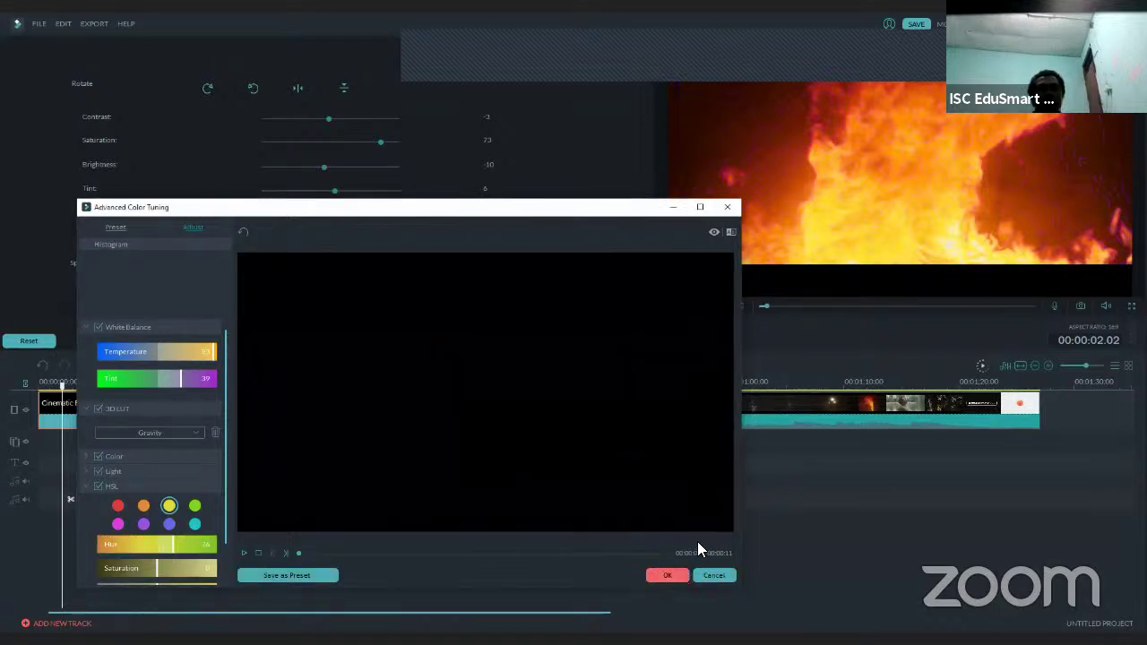
Play the tuned first segment in the preview and return to the start of the timeline.
left_click_drag(767, 305, 740, 310)
left_click(717, 308)
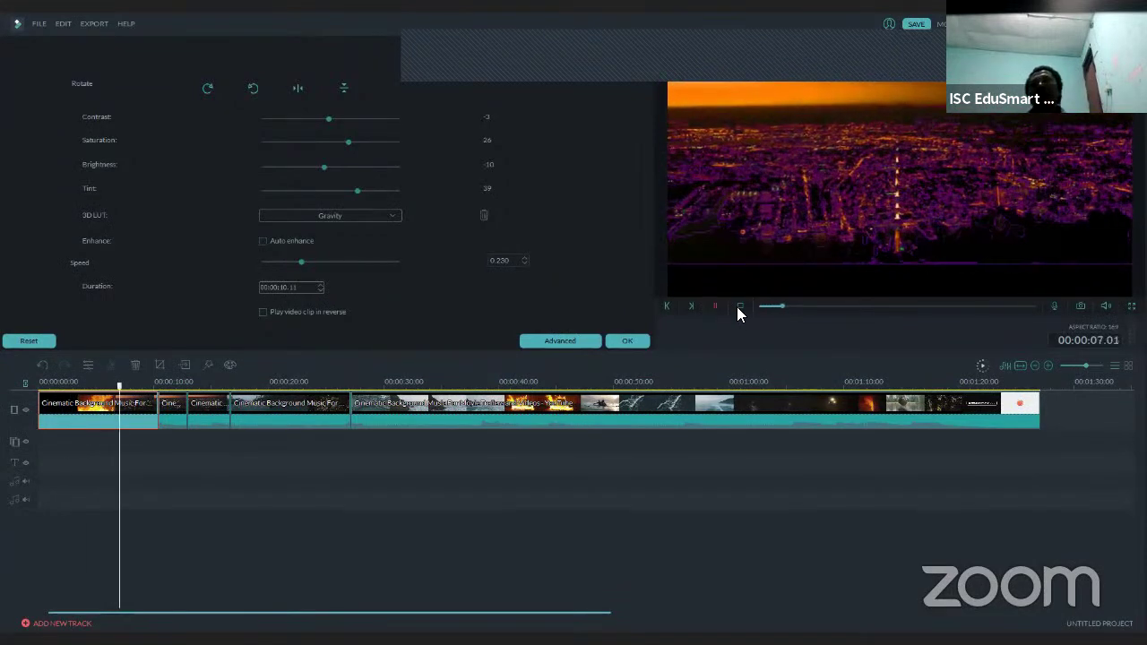
key("ctrl+slash")
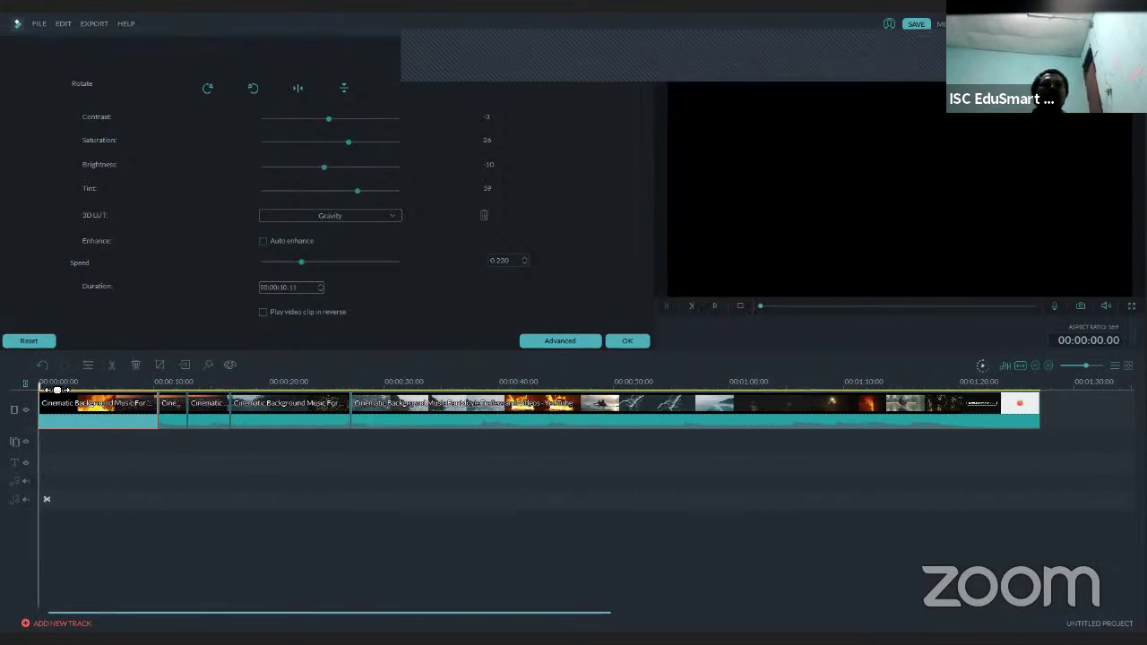
Delete the color-tuned first segment and play the remaining timeline from the start.
left_click_drag(41, 385, 95, 386)
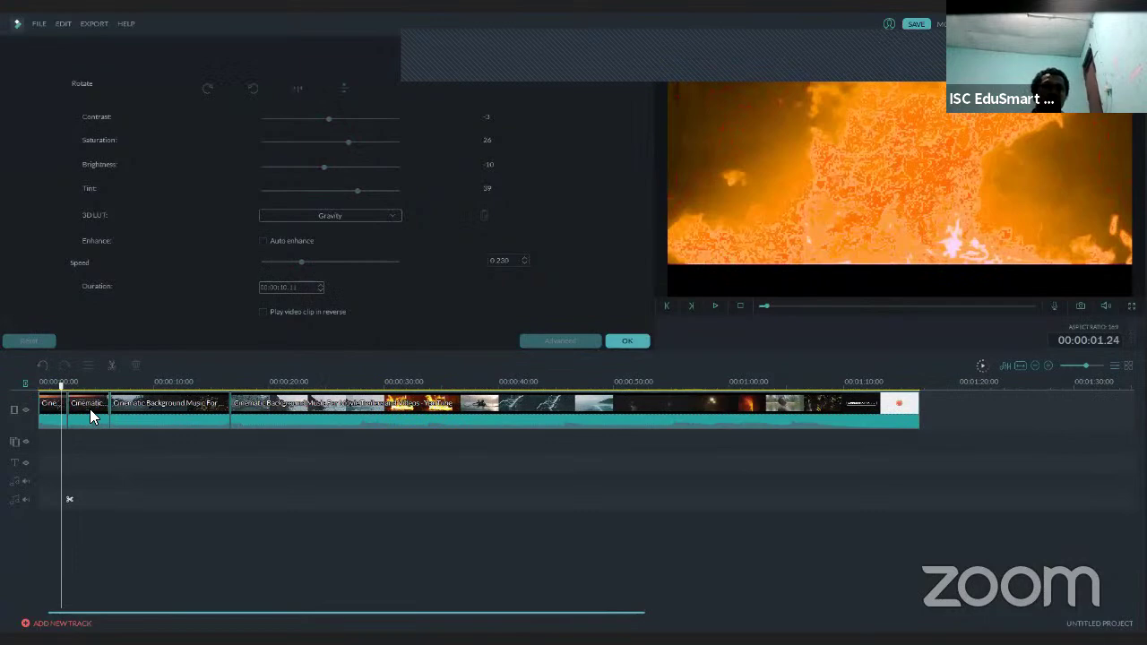
left_click(51, 393)
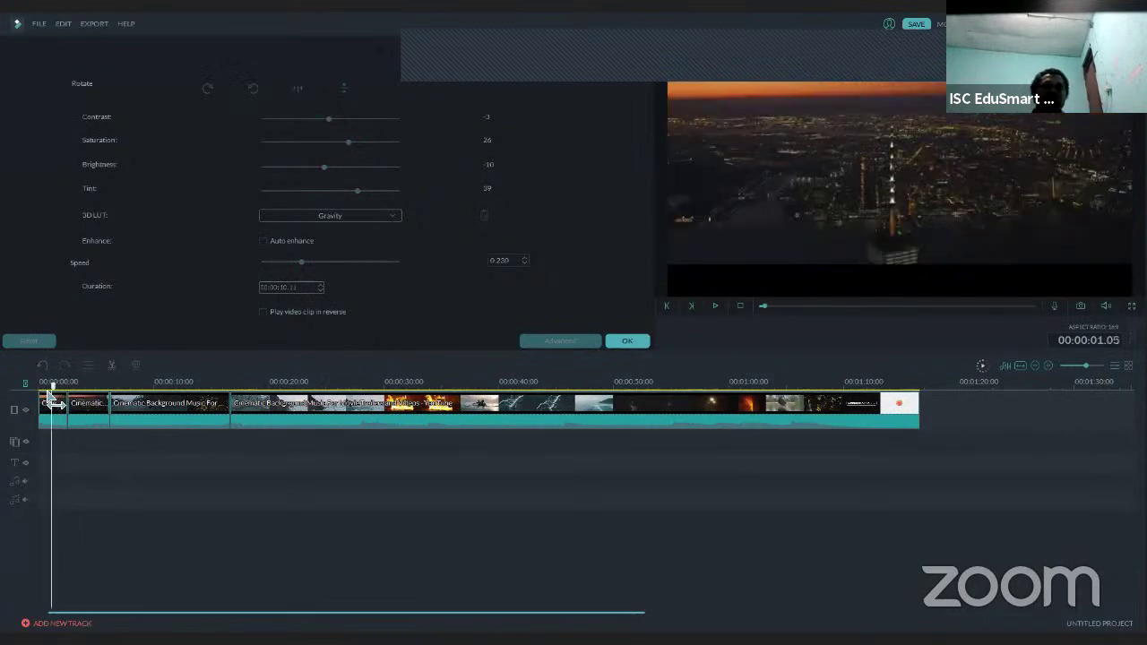
key("Home")
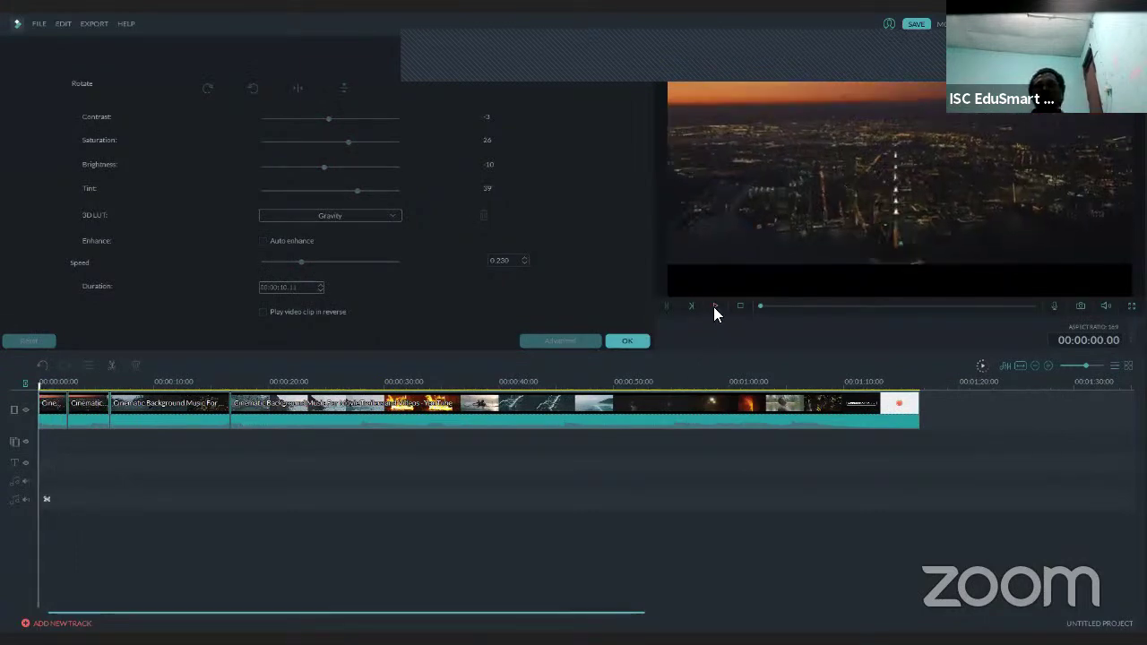
left_click(715, 306)
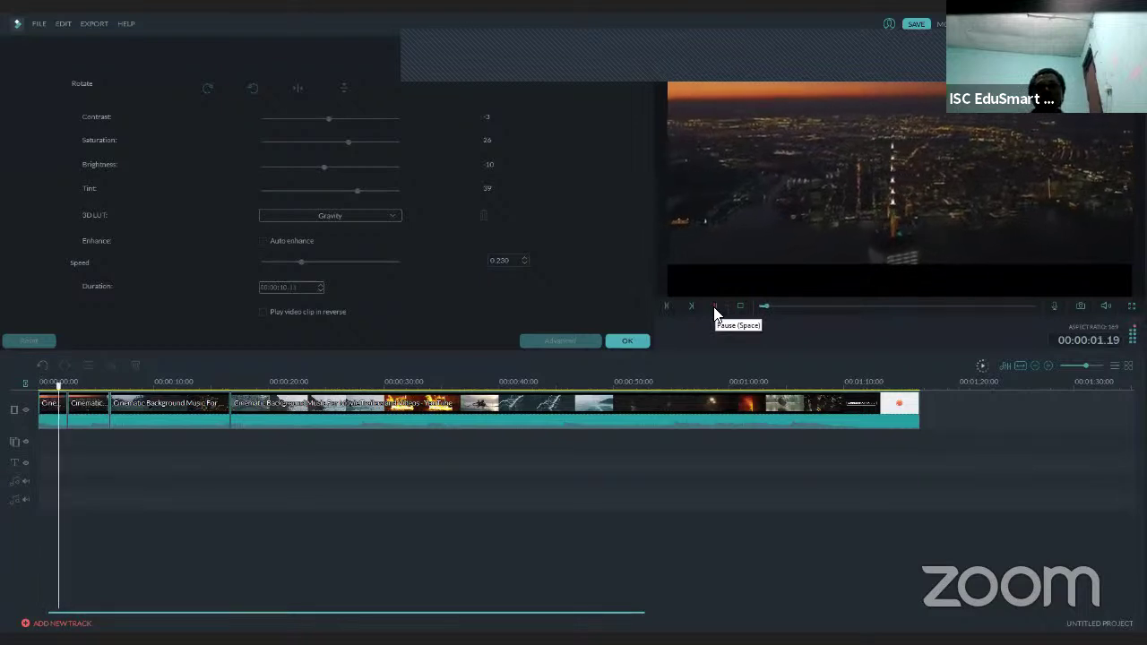
Insert a freeze frame at the very start of the first clip and close its edit settings.
left_click(54, 404)
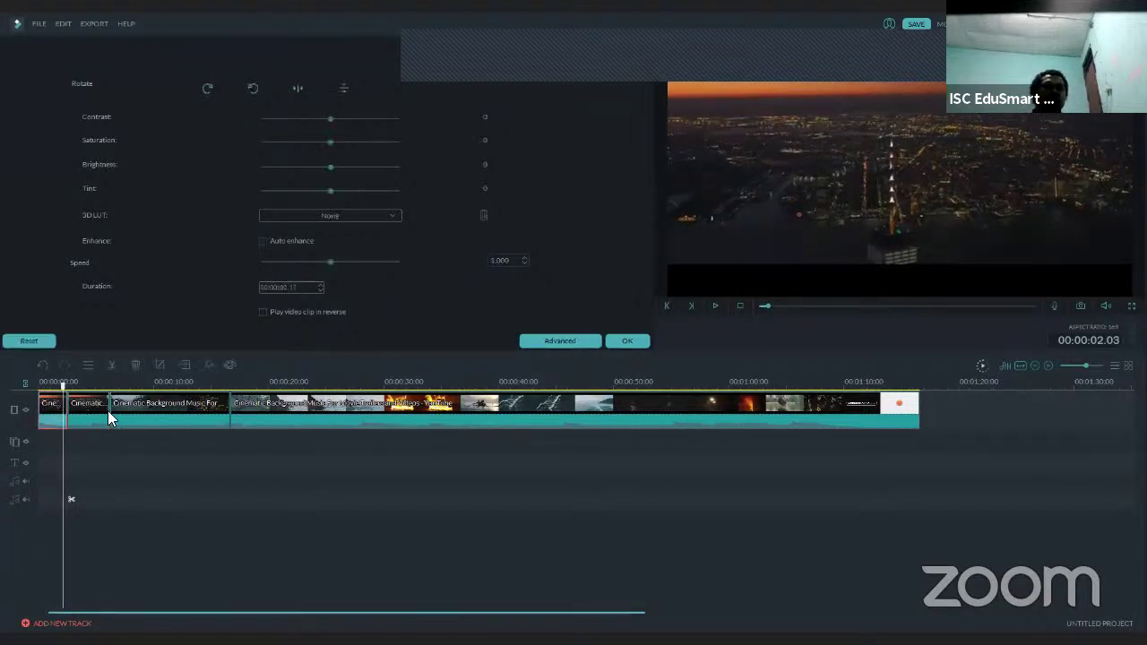
right_click(60, 421)
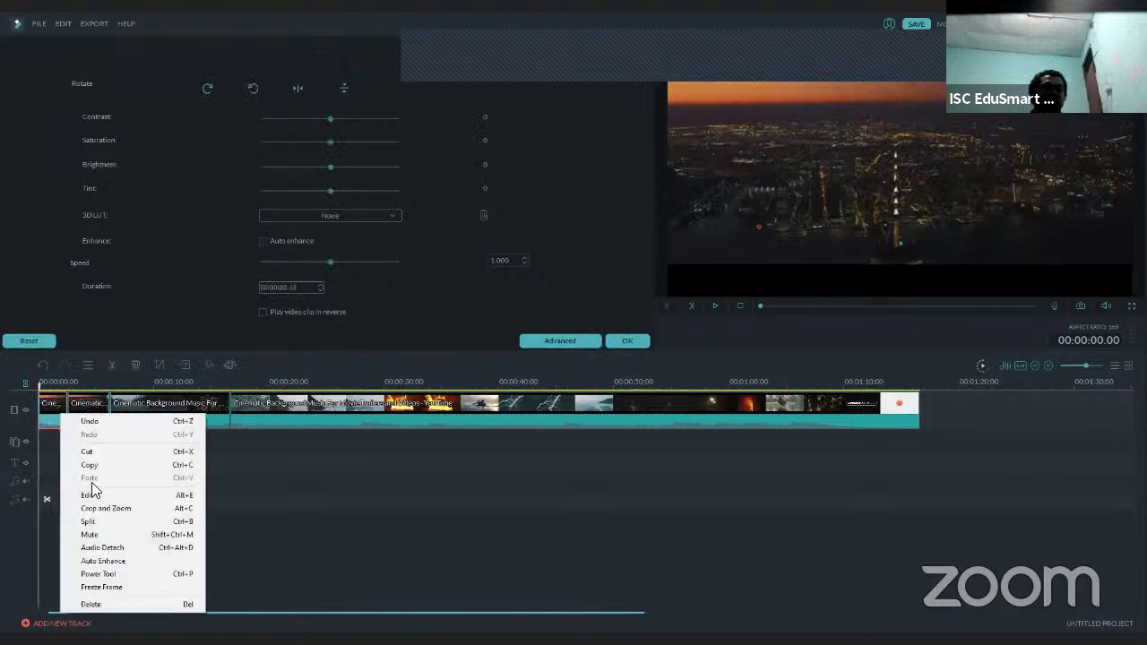
left_click(115, 586)
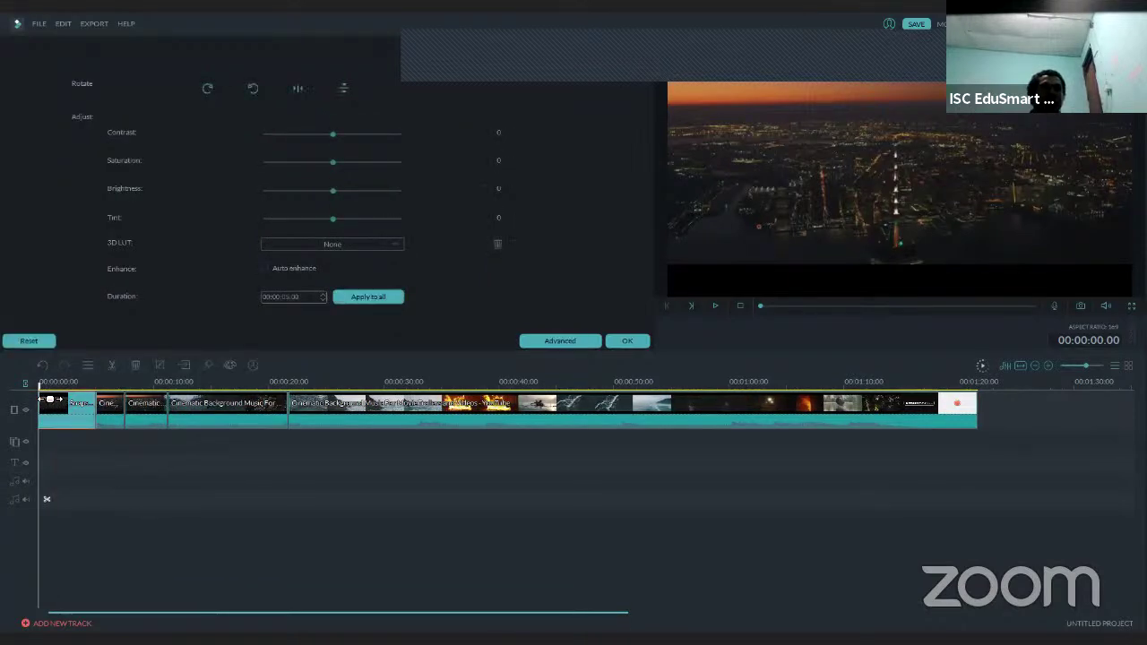
mouse_move(42, 385)
left_mouse_down()
mouse_move(65, 389)
mouse_move(44, 385)
left_mouse_up()
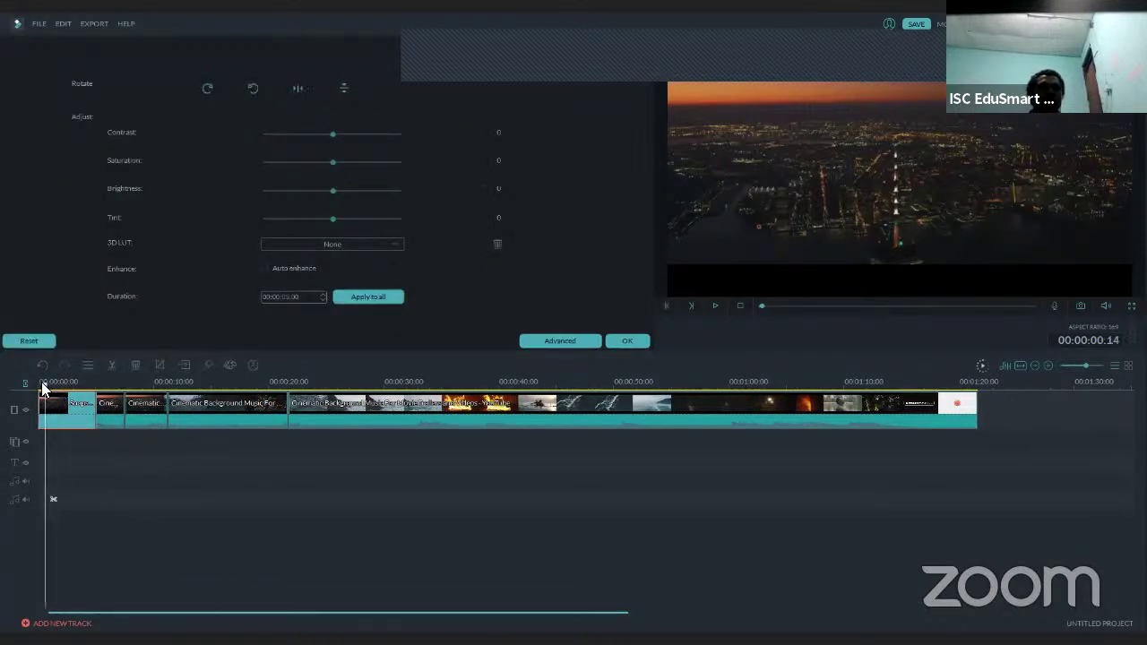
left_click(626, 342)
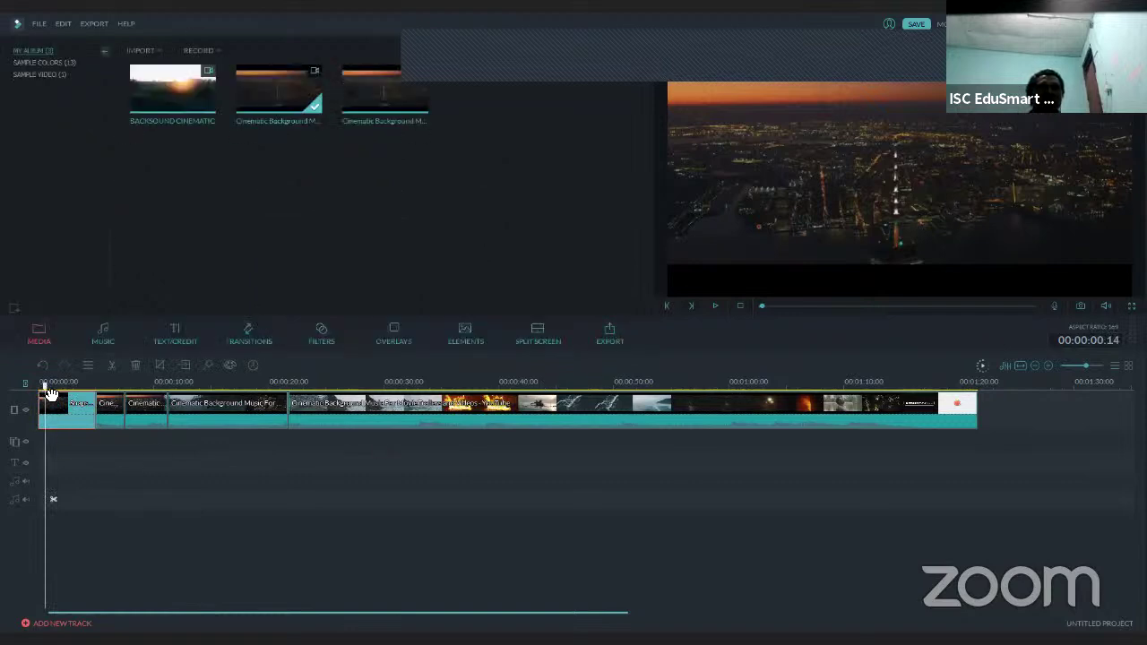
left_click(95, 471)
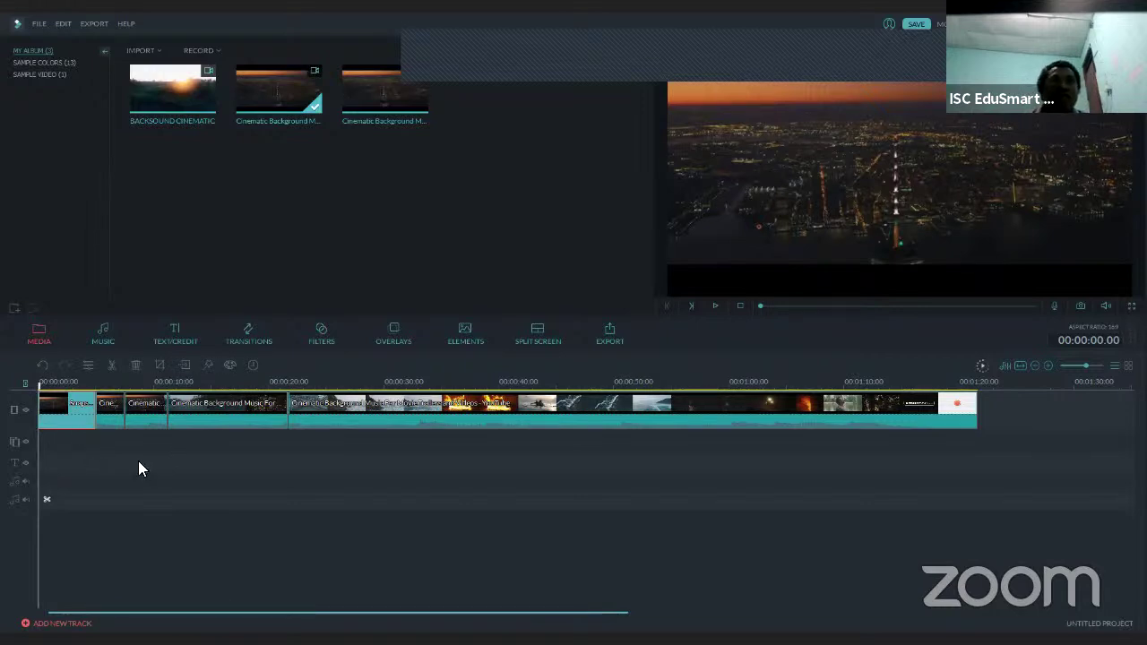
right_click(51, 419)
key("Escape")
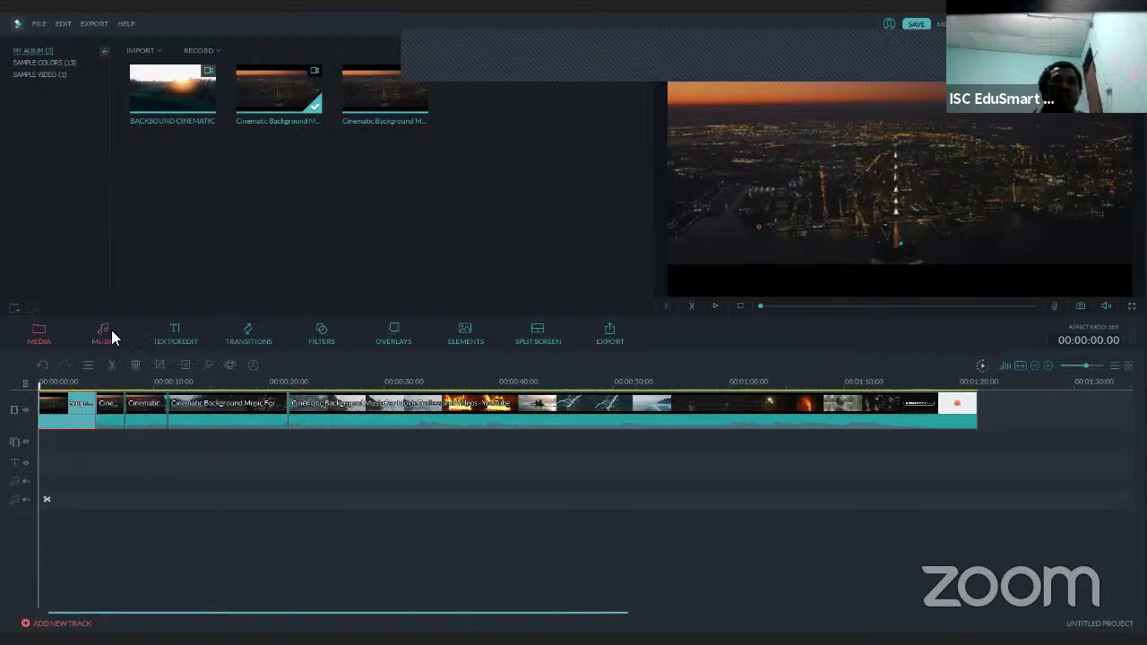
Add the Drift - Drift song from the Young & Bright music category to the audio track.
left_click(105, 335)
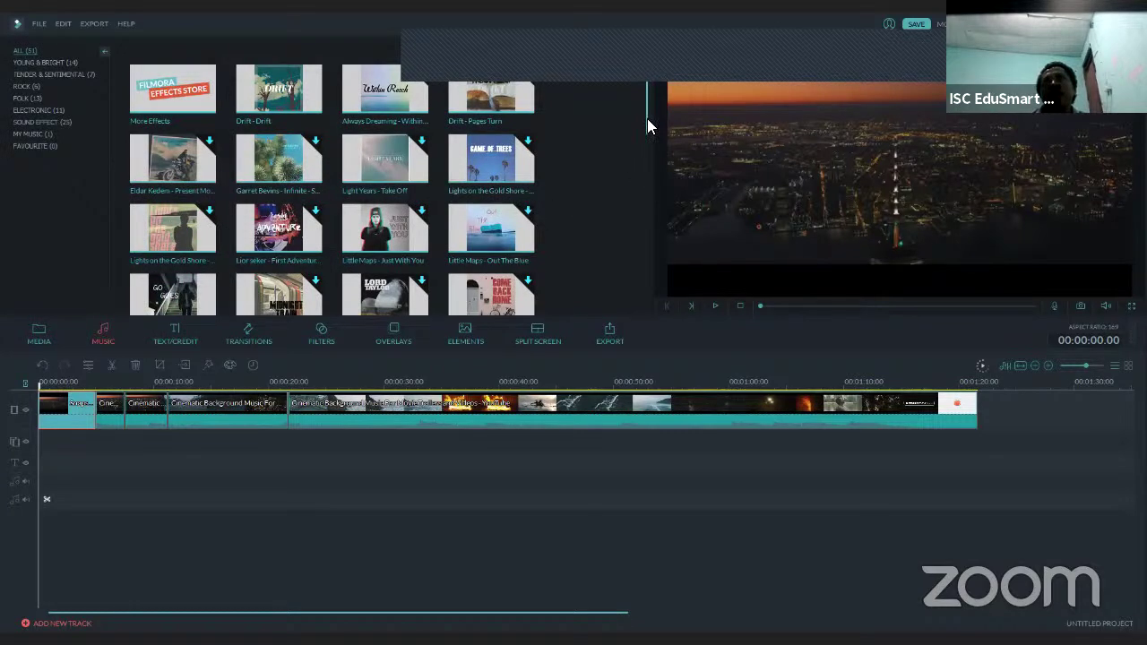
mouse_move(647, 118)
left_mouse_down()
mouse_move(649, 229)
mouse_move(653, 102)
left_mouse_up()
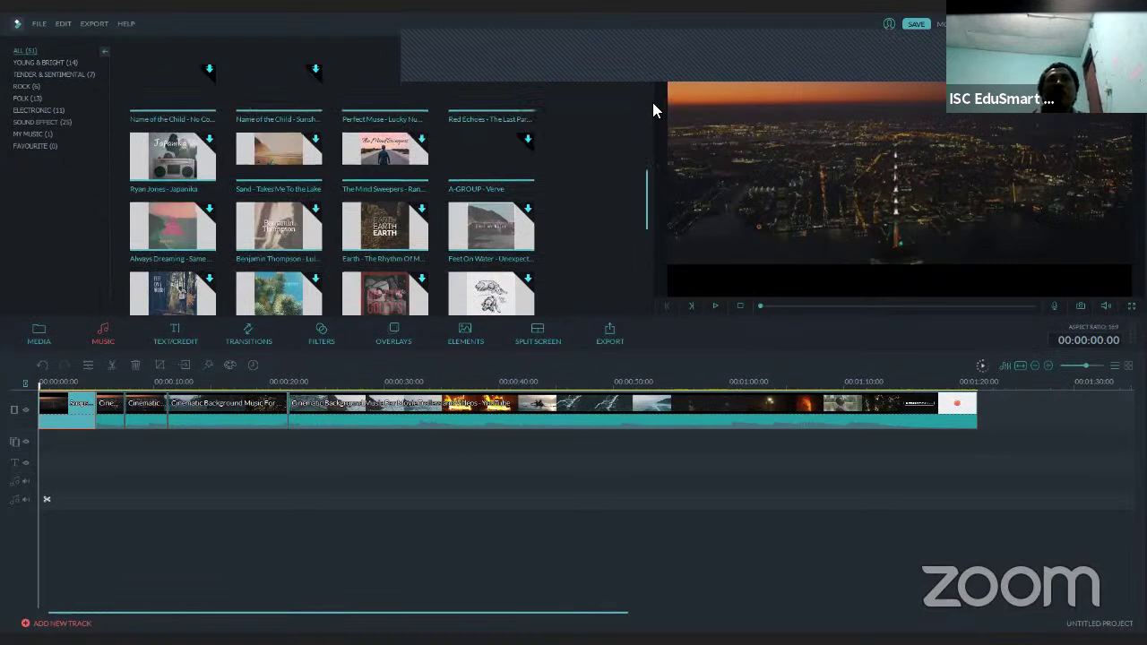
left_click(48, 61)
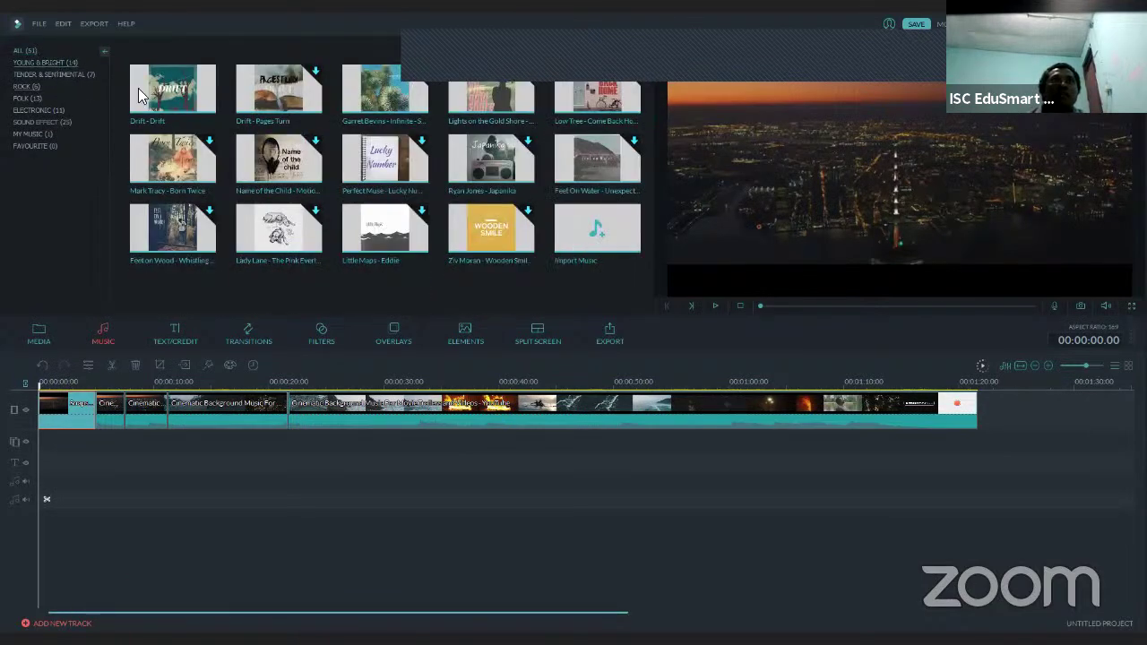
left_click(172, 95)
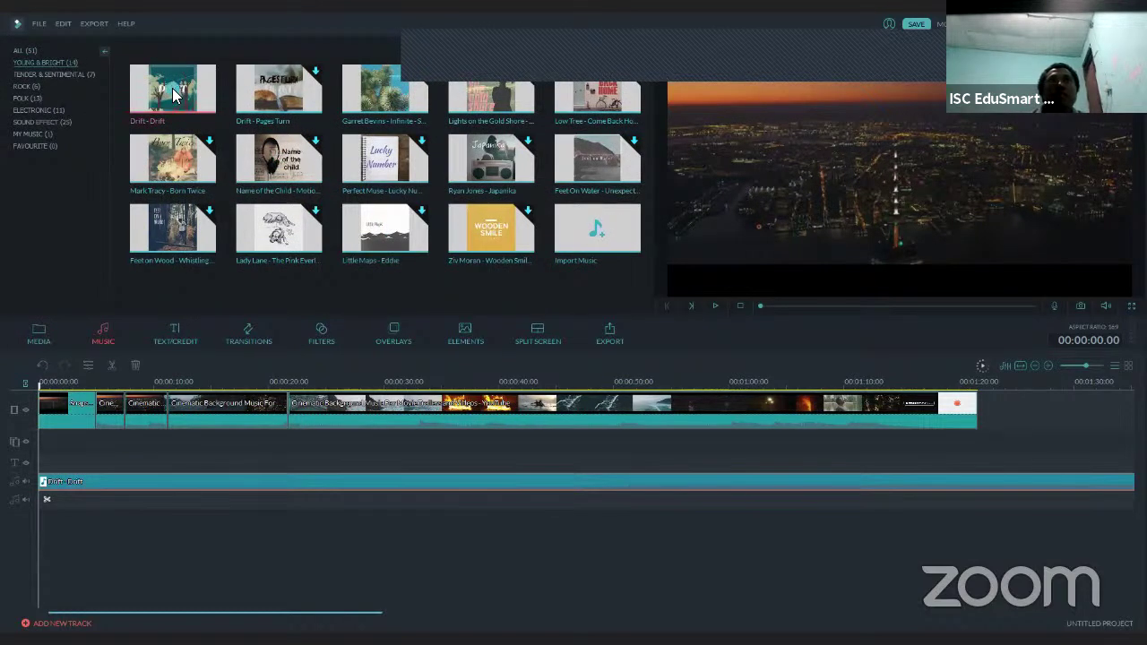
Play the timeline with the Drift - Drift song and delete that song from the audio track.
left_click(715, 305)
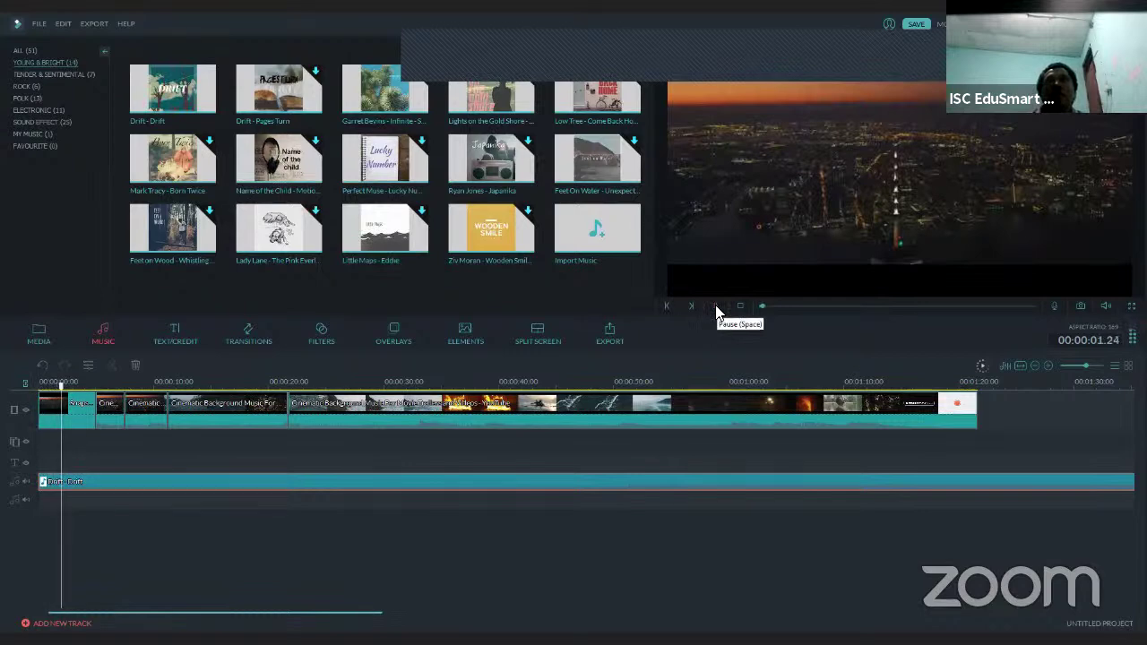
left_click(717, 311)
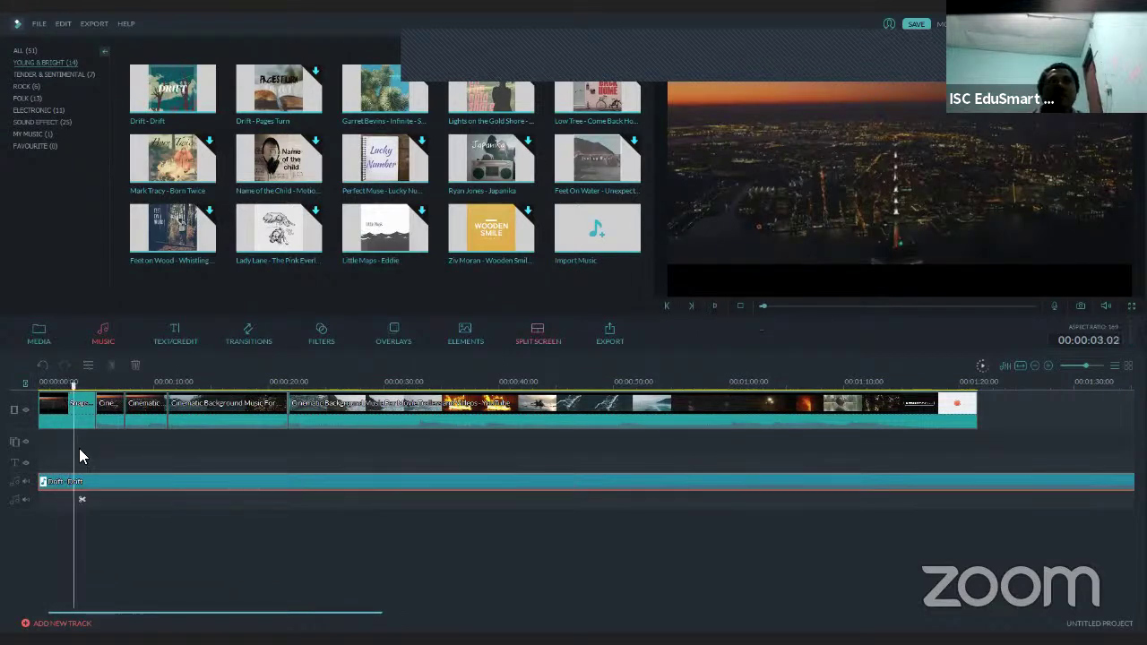
left_click(111, 483)
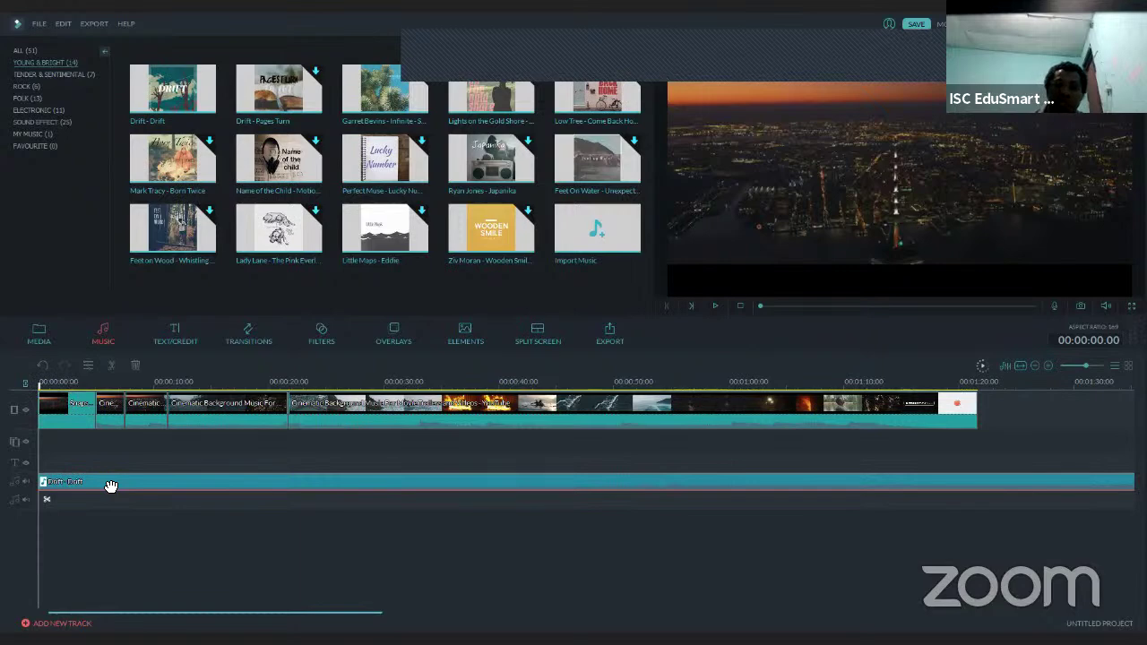
key("Delete")
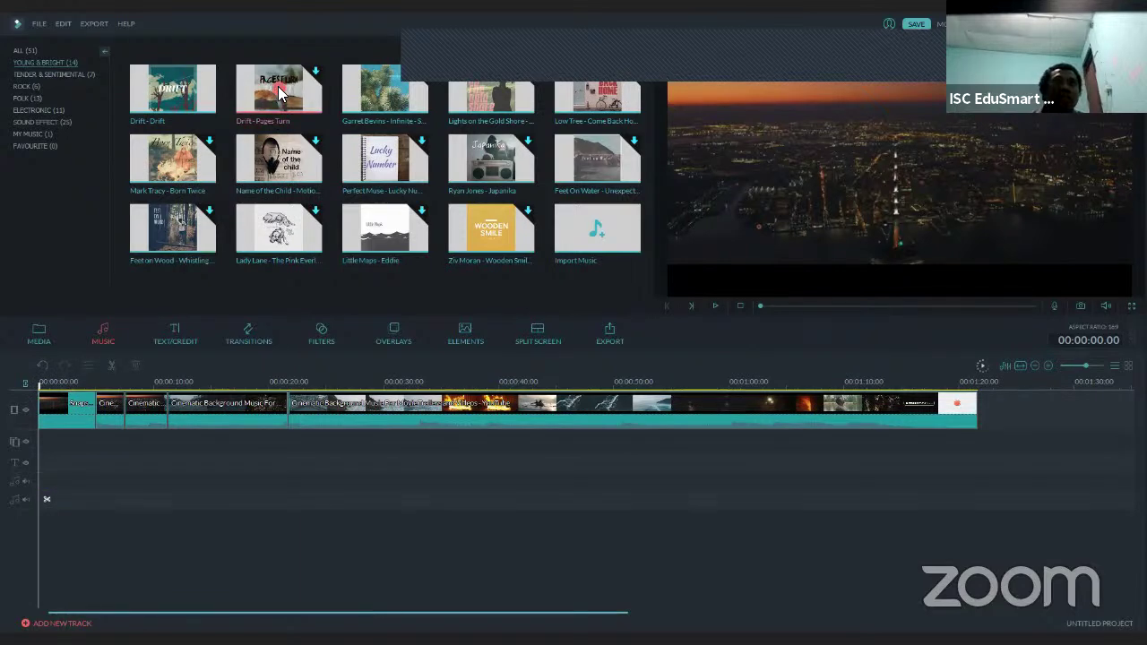
Try downloading the Drift - Pages Turn song and cancel the download.
left_click_drag(488, 333, 483, 337)
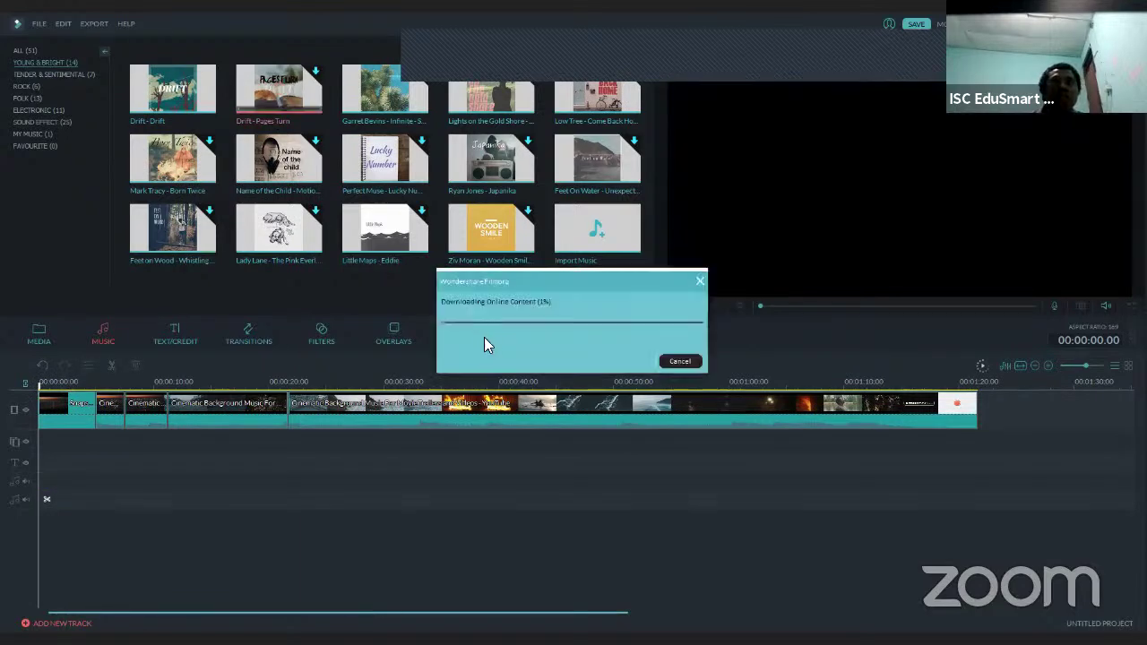
left_click(676, 358)
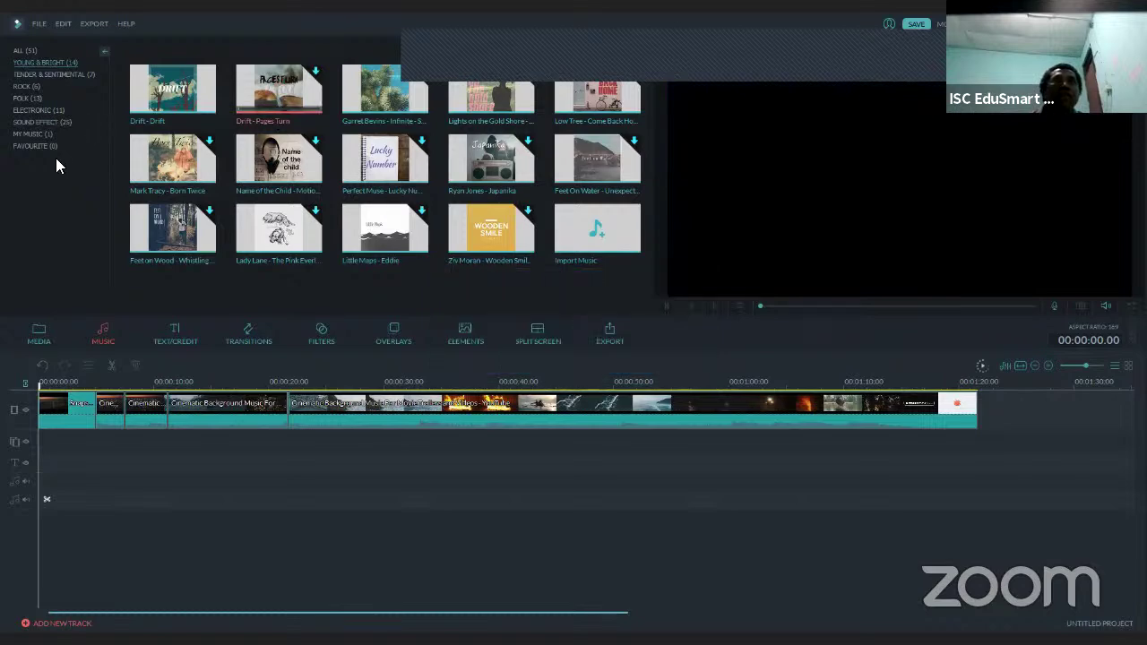
Look through the music library categories, including My Music, Favourite, Young & Bright, Tender & Sentimental, Rock, Electronic and Sound Effect.
left_click(45, 134)
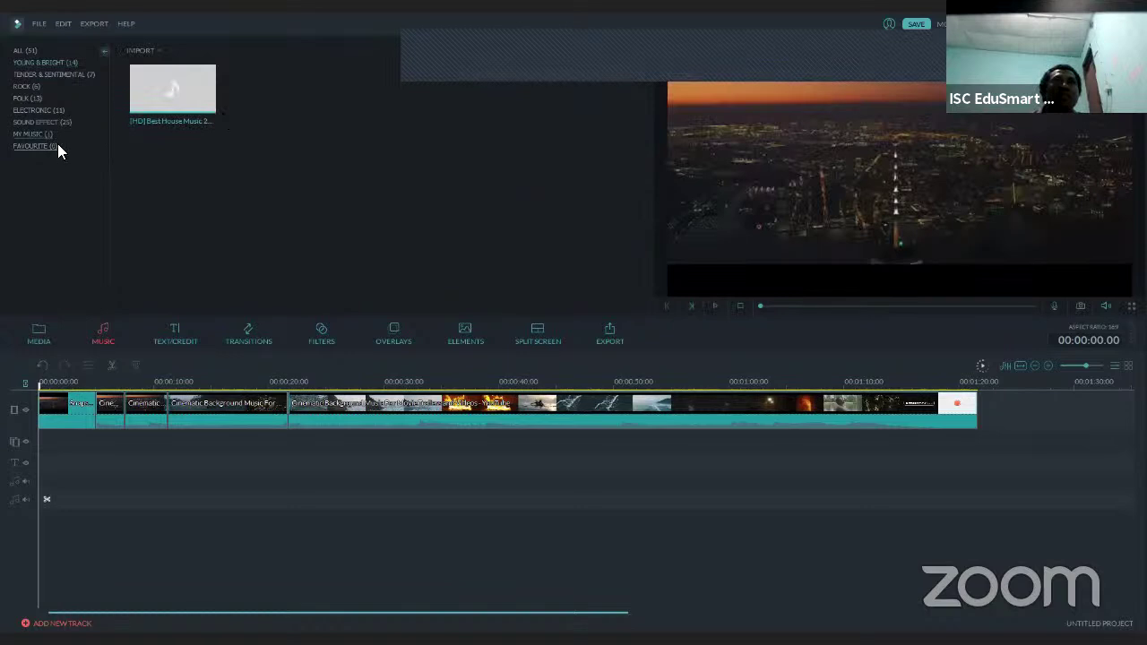
left_click(52, 147)
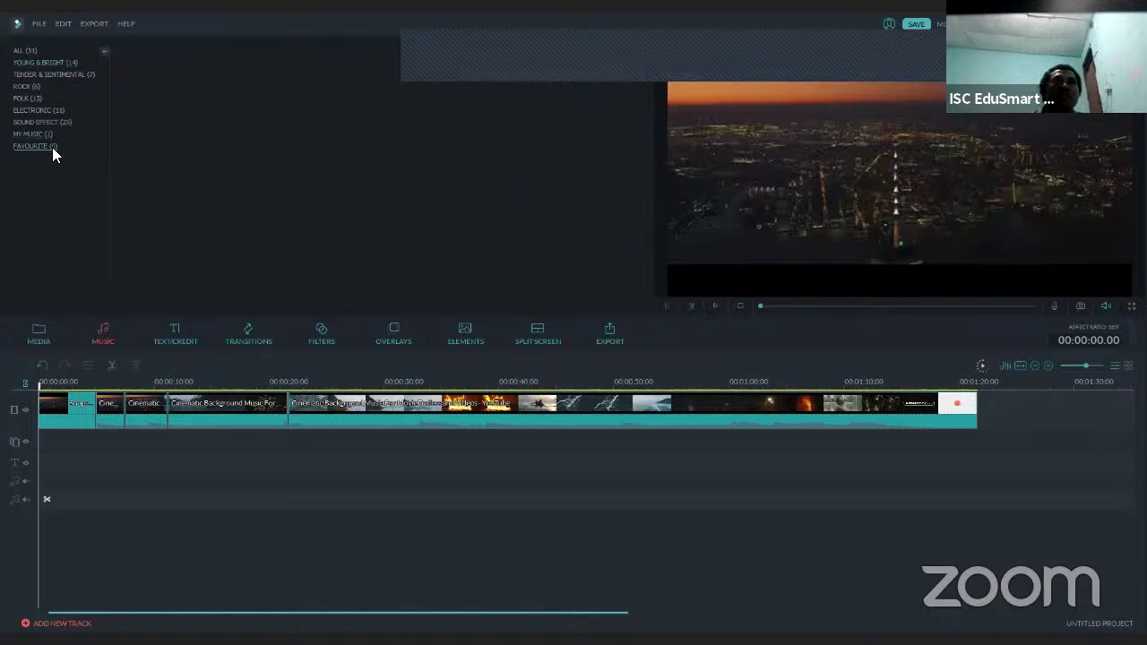
left_click(32, 61)
left_click(32, 76)
left_click(26, 87)
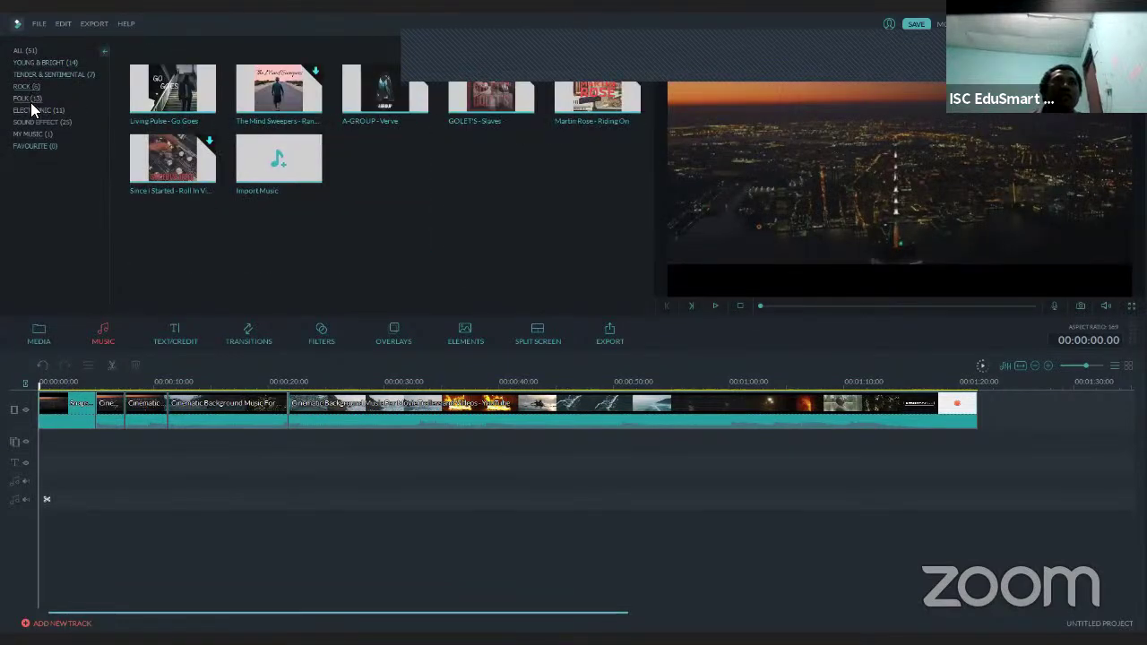
left_click(30, 110)
left_click(30, 122)
left_click(28, 135)
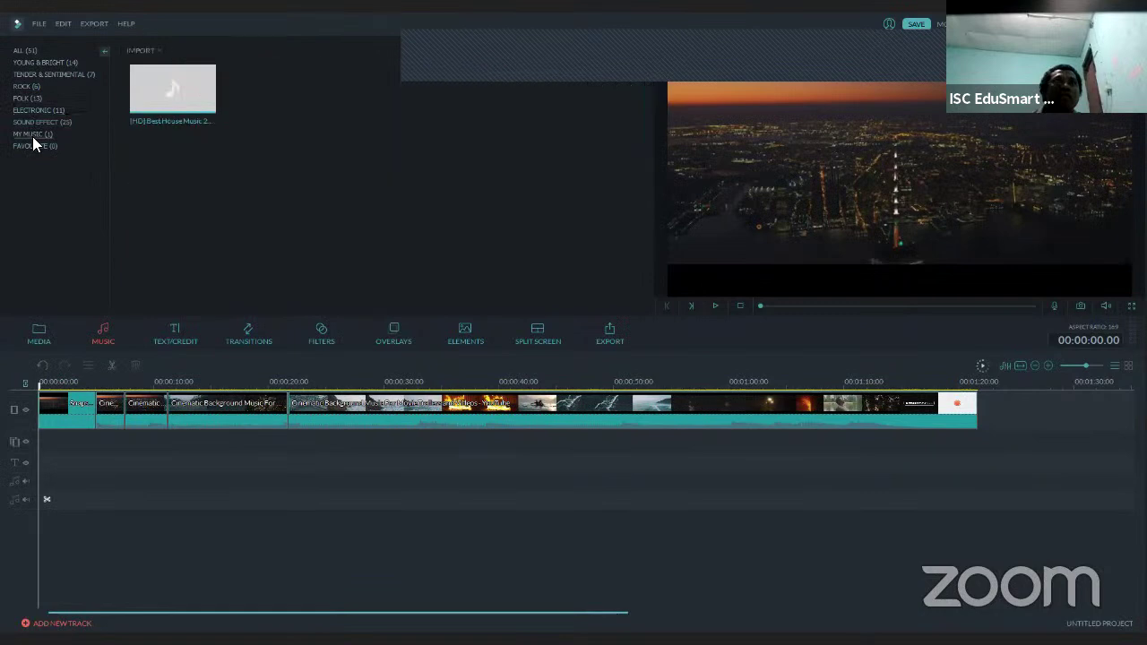
Import the 05 Sing Me To Sleep MP3 from the musik Mp3 folder into the My Music category.
right_click(192, 160)
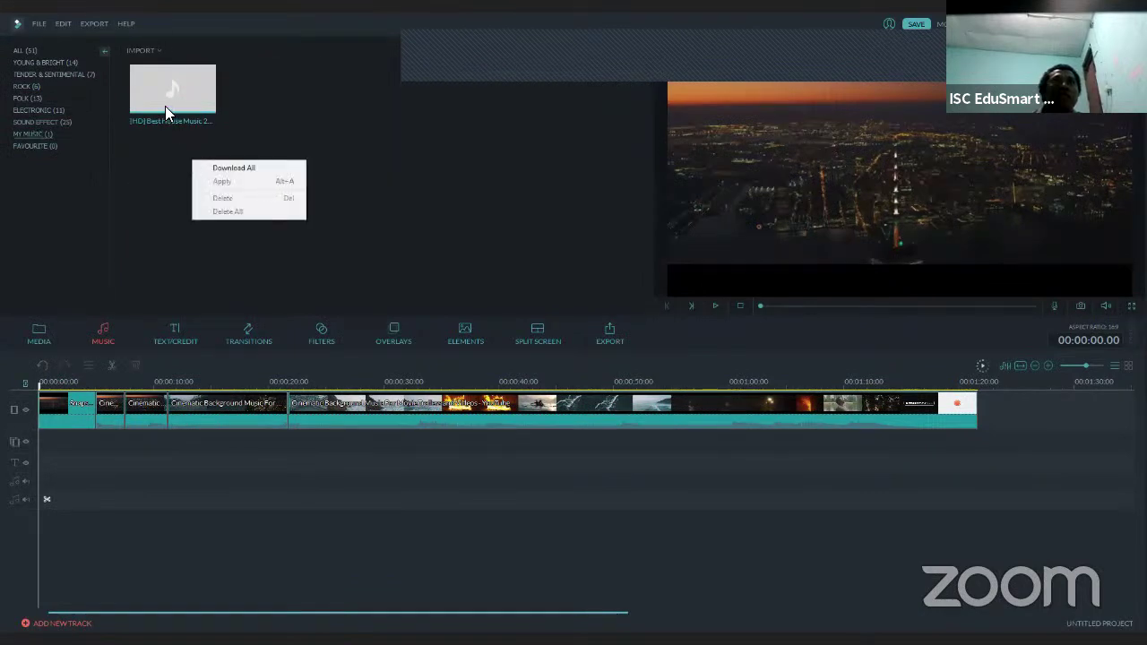
left_click(165, 105)
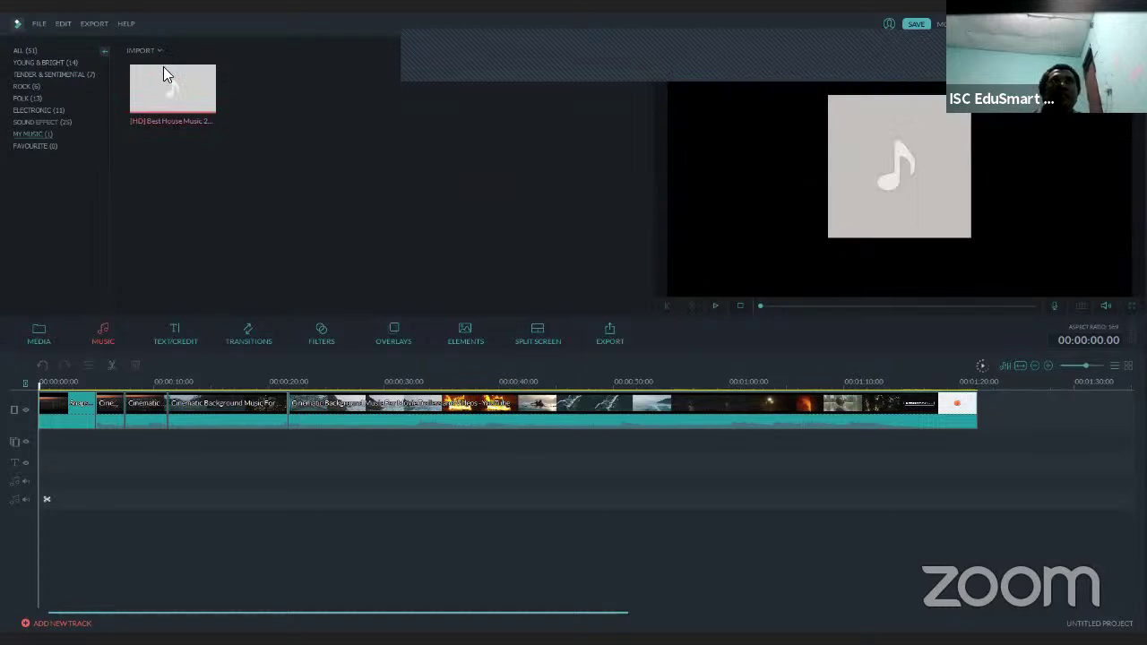
left_click(143, 50)
left_click(165, 64)
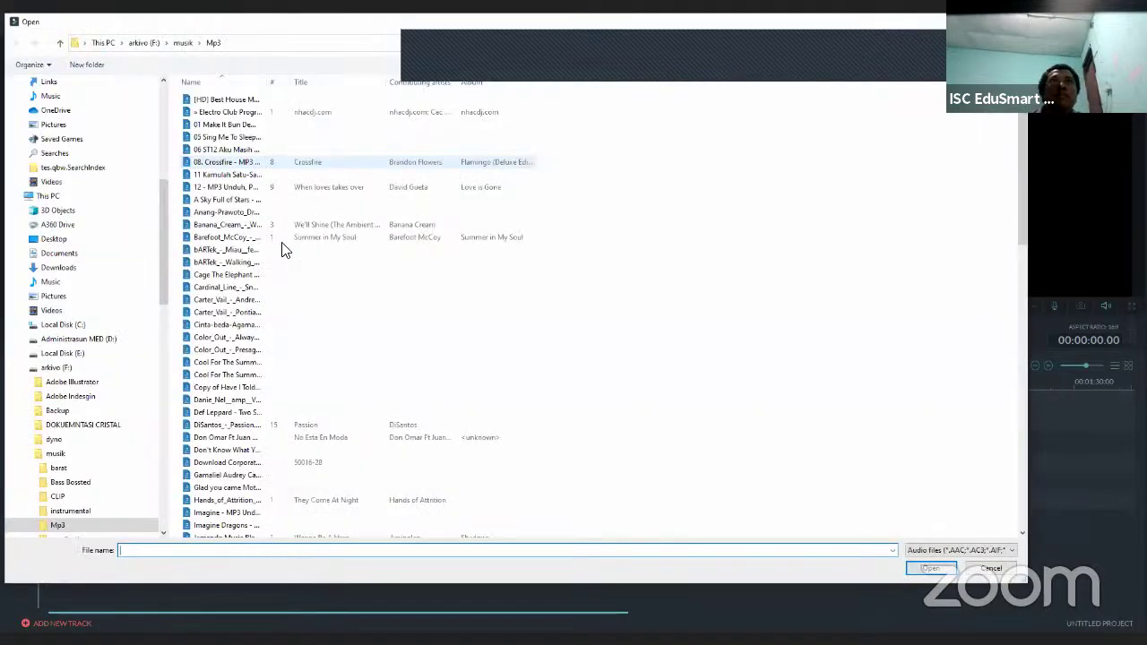
left_click(247, 143)
key("Return")
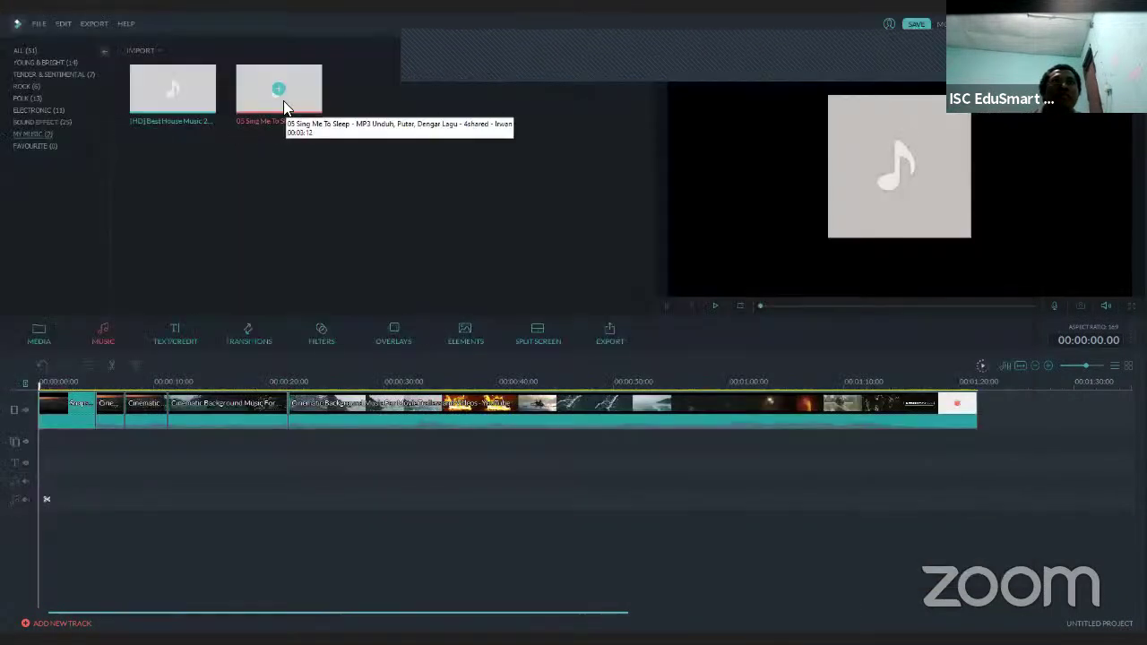
Try out the 05 Sing Me To Sleep song at the start of the first audio track and remove it after a short playback.
left_click_drag(50, 460, 46, 464)
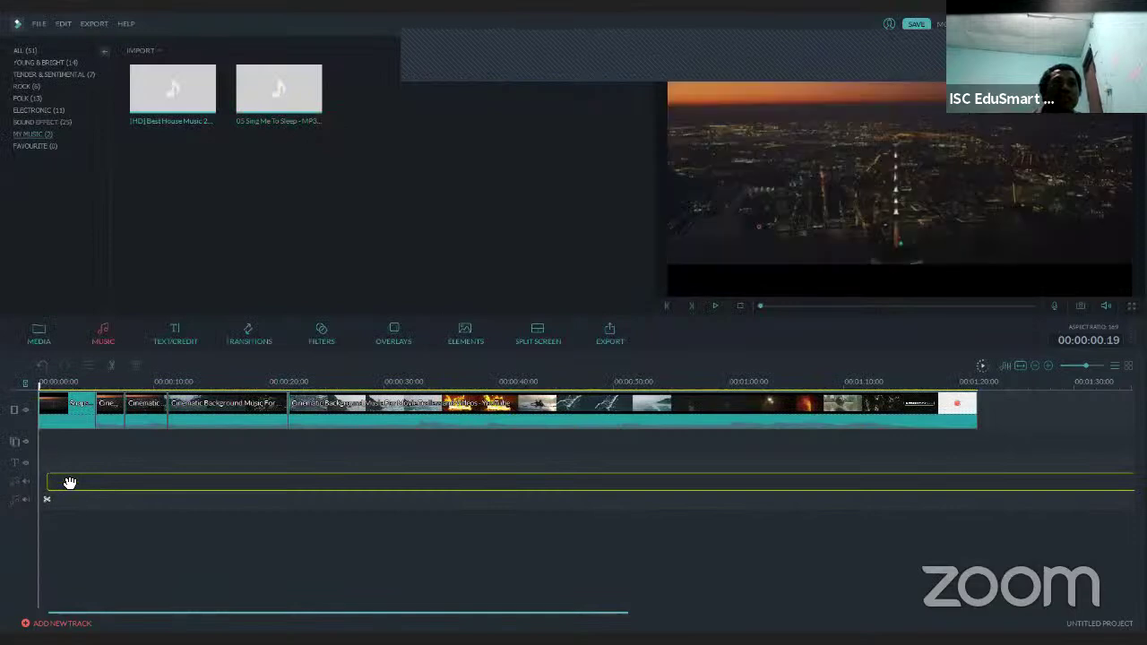
left_click(715, 307)
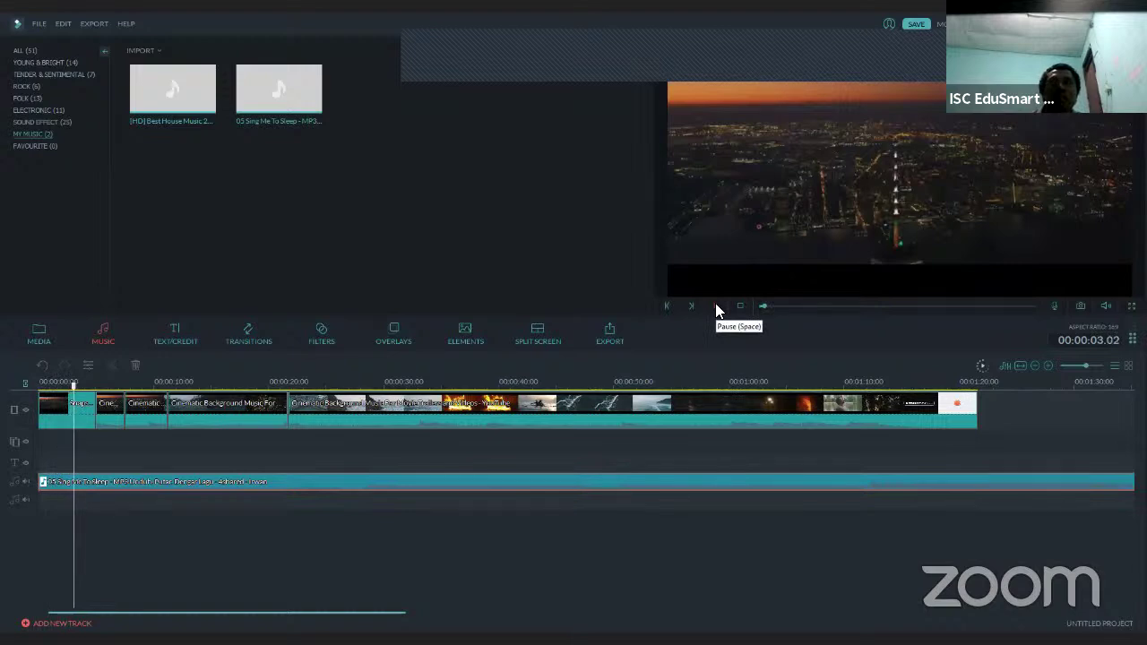
left_click(715, 307)
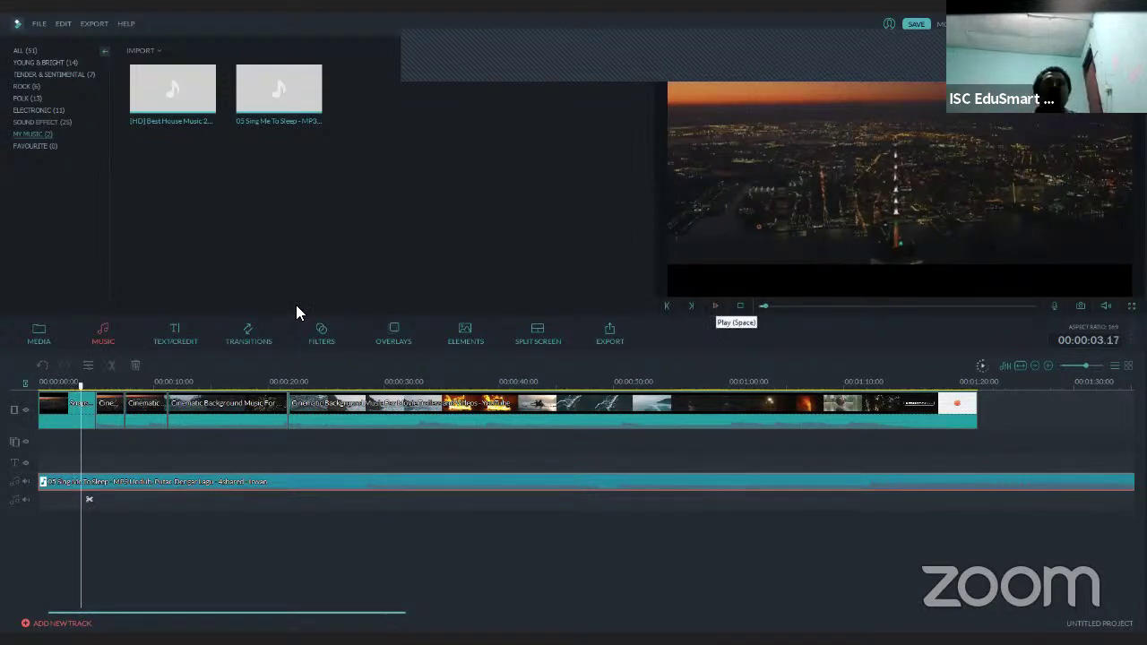
key("Delete")
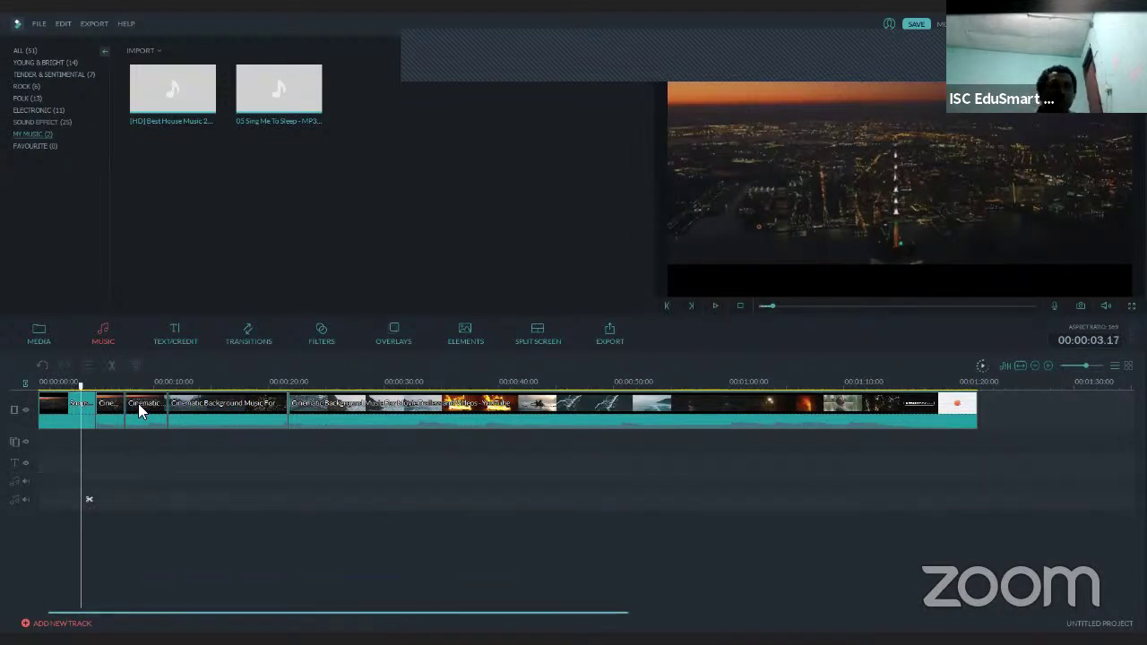
Add the Opener 2 title to the timeline, preview it briefly, and open its main title text for editing.
left_click(175, 334)
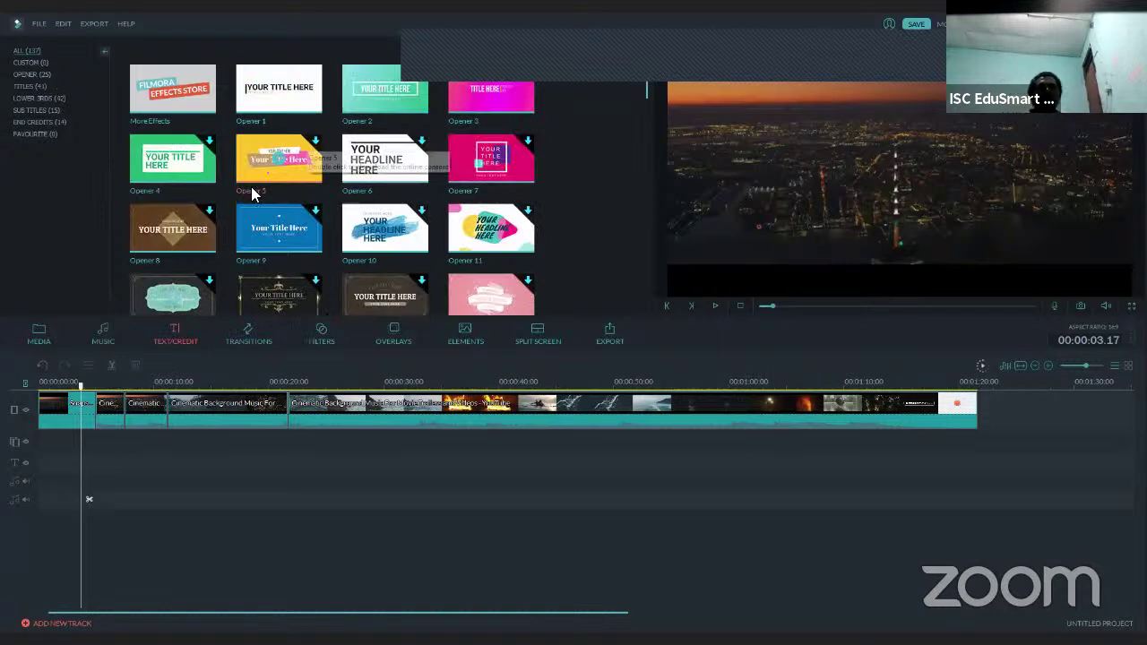
double_click(393, 96)
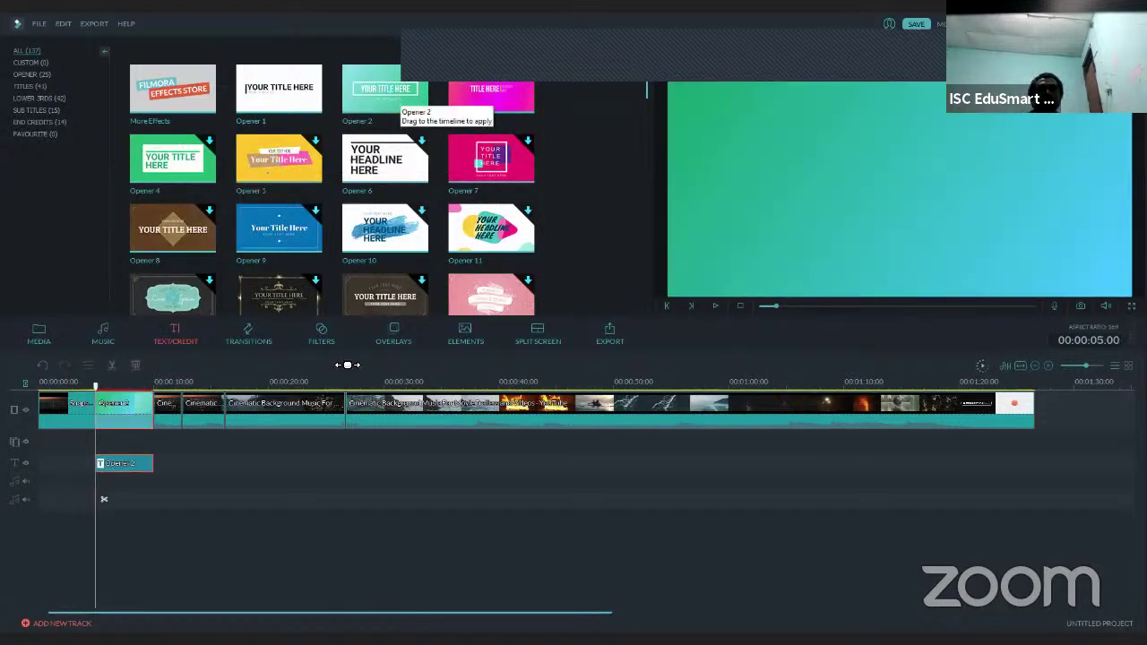
left_click(716, 307)
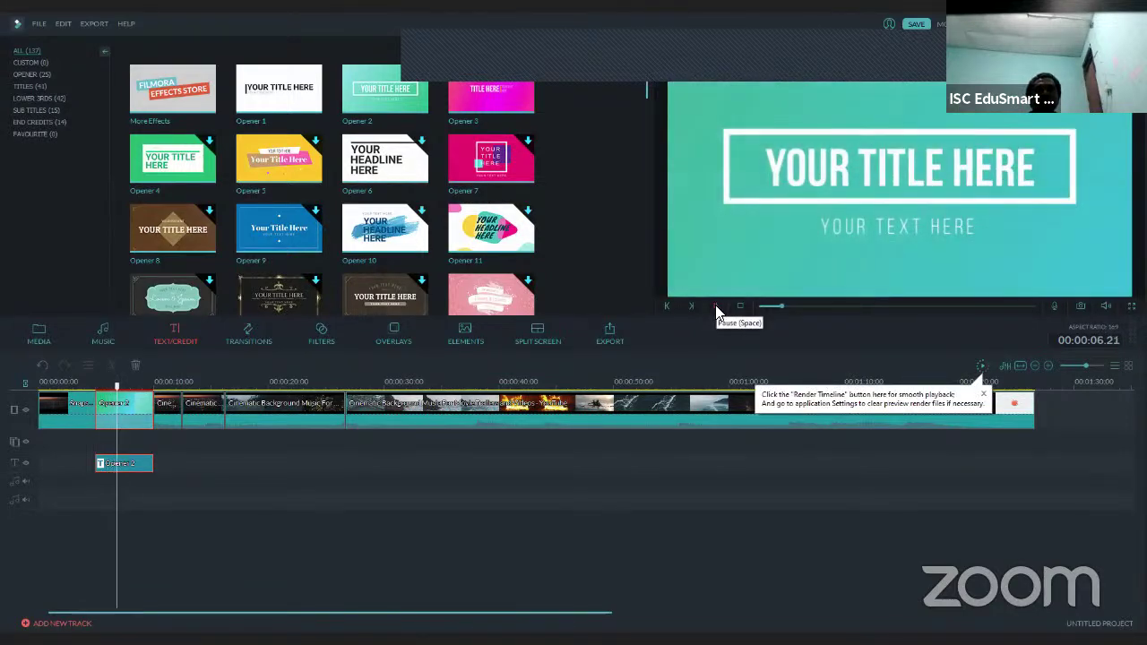
left_click(717, 308)
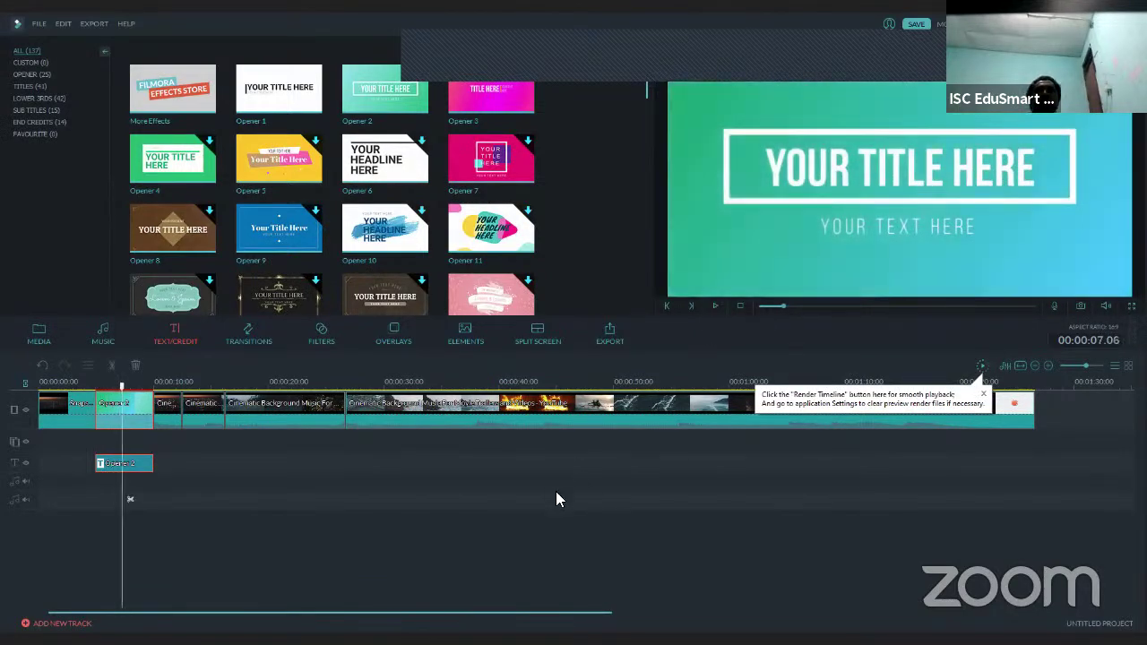
double_click(121, 463)
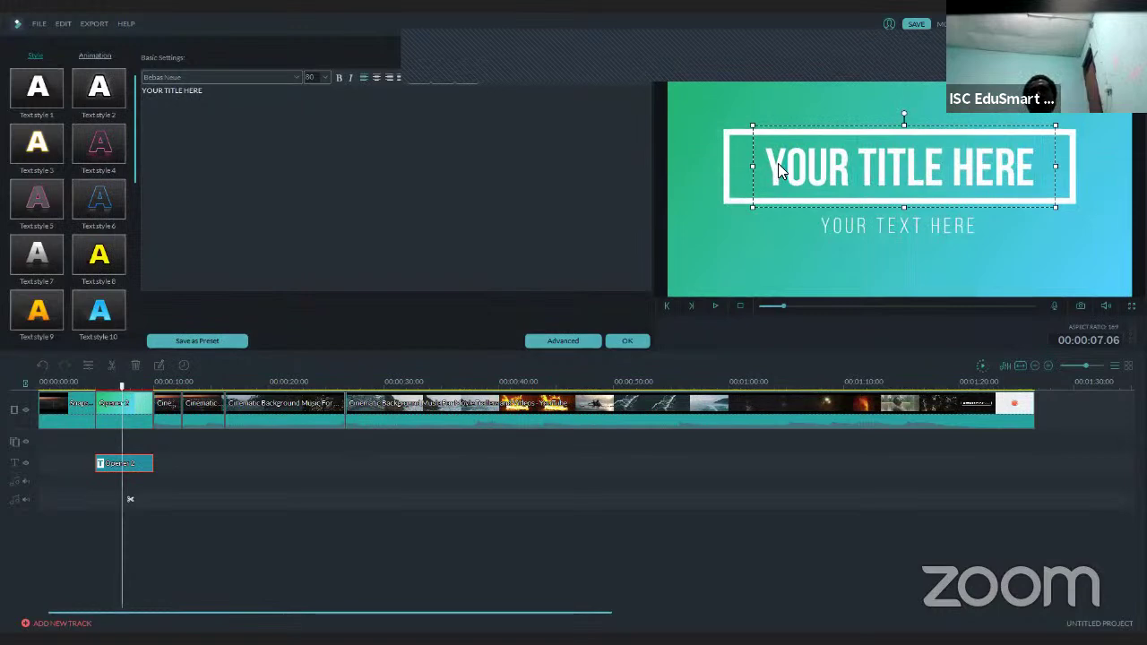
type("serf")
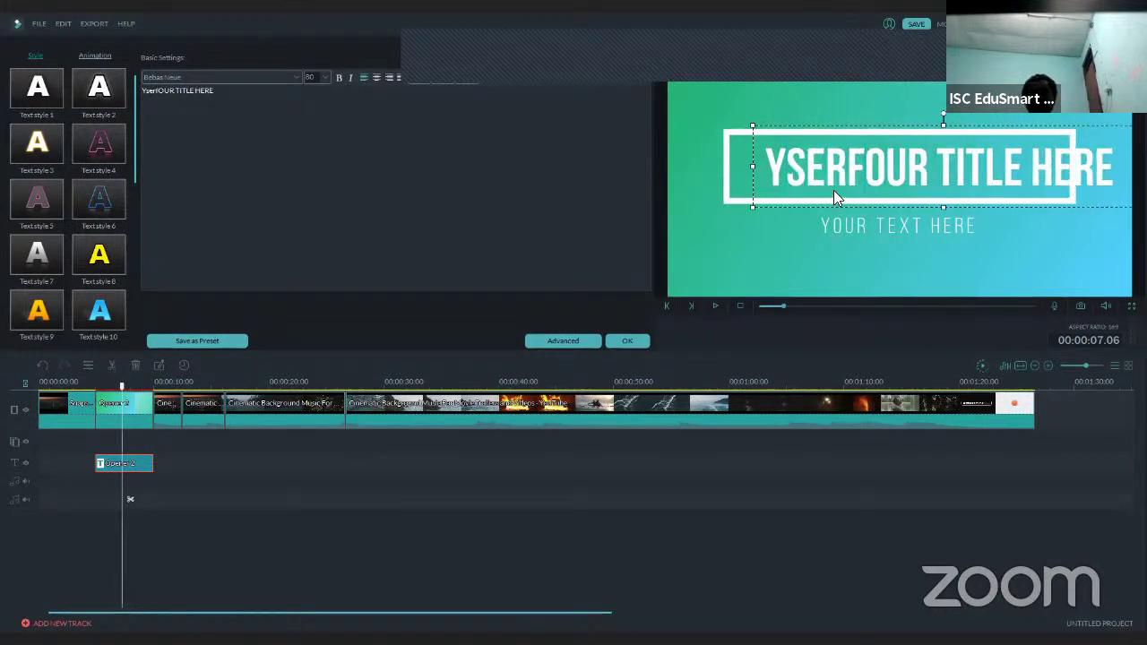
key("BackSpace")
key("BackSpace")
key("BackSpace")
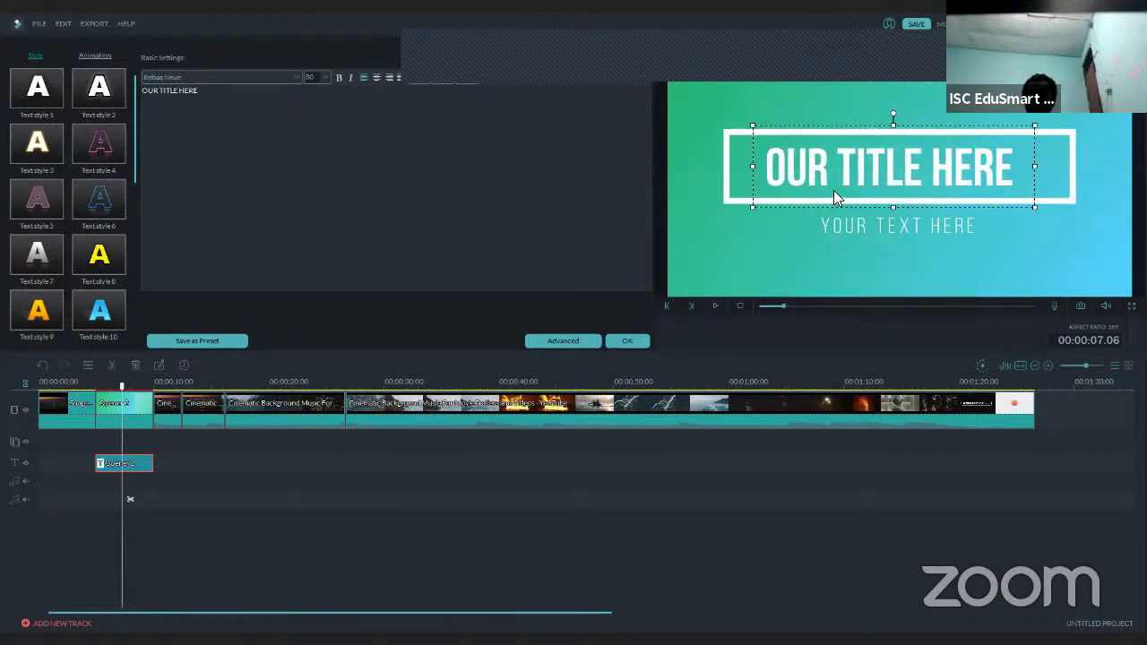
key("Delete")
key("Delete")
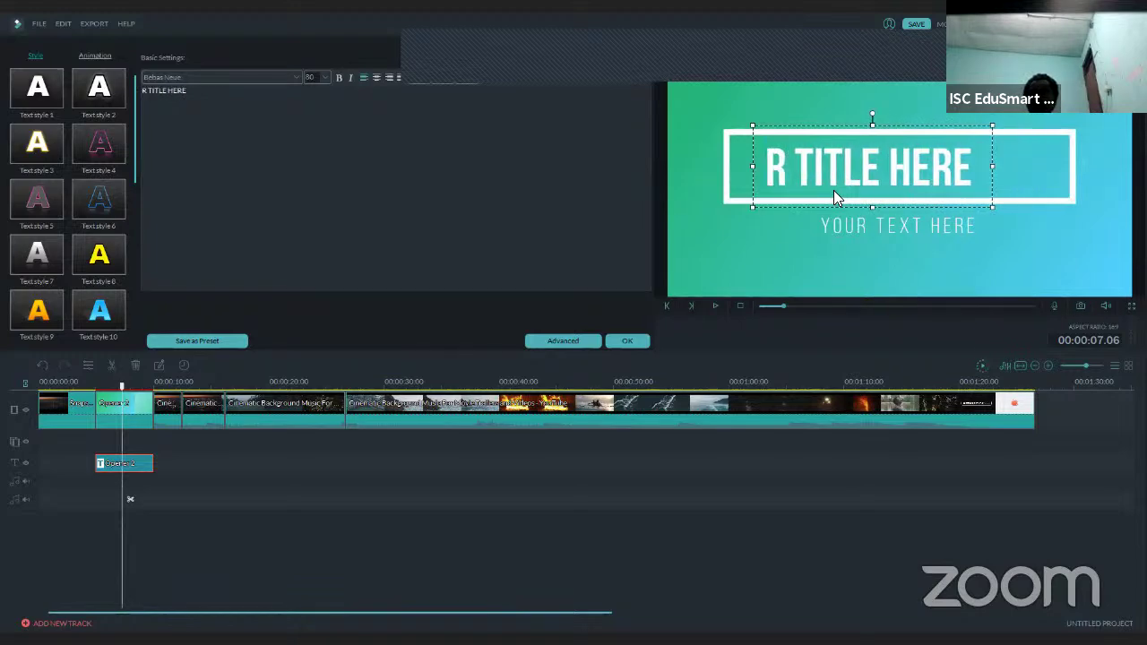
type("asd")
key("BackSpace")
key("BackSpace")
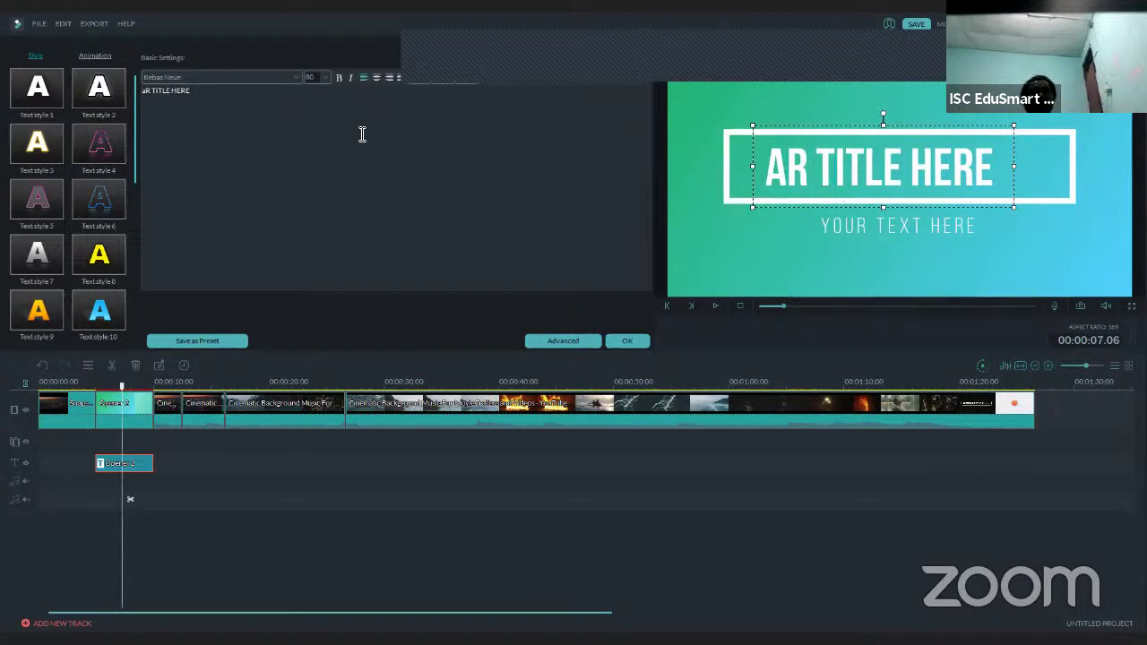
Replace the Opener 2 main title text with "teknologia edukasaun" and select the whole text.
left_click_drag(259, 107, 84, 77)
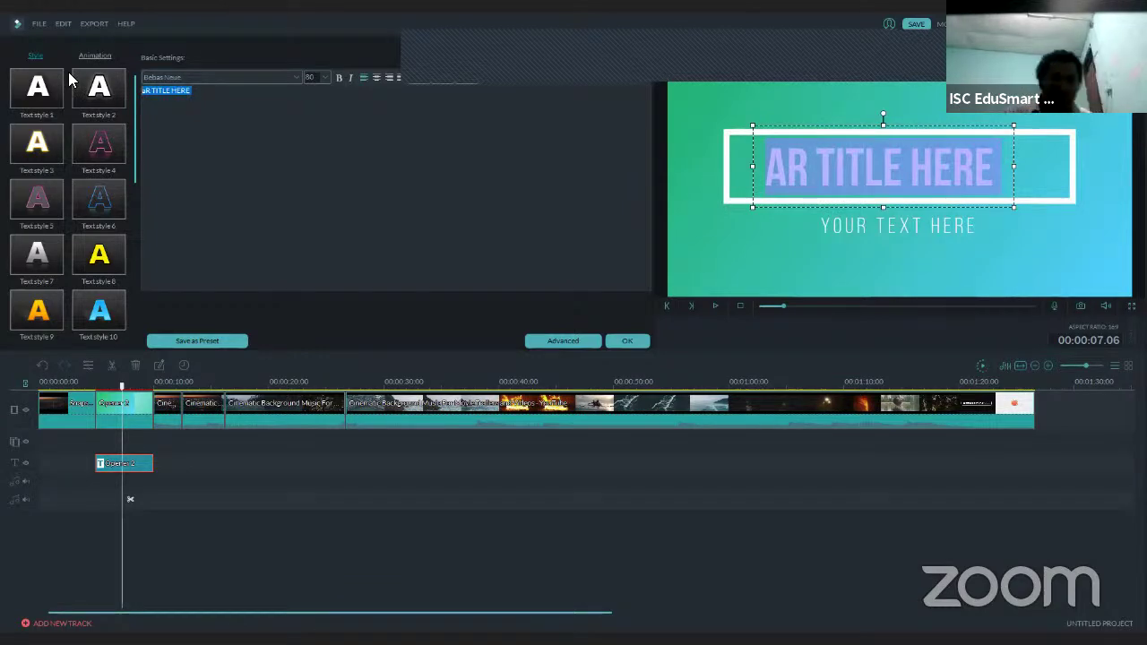
type("tekn")
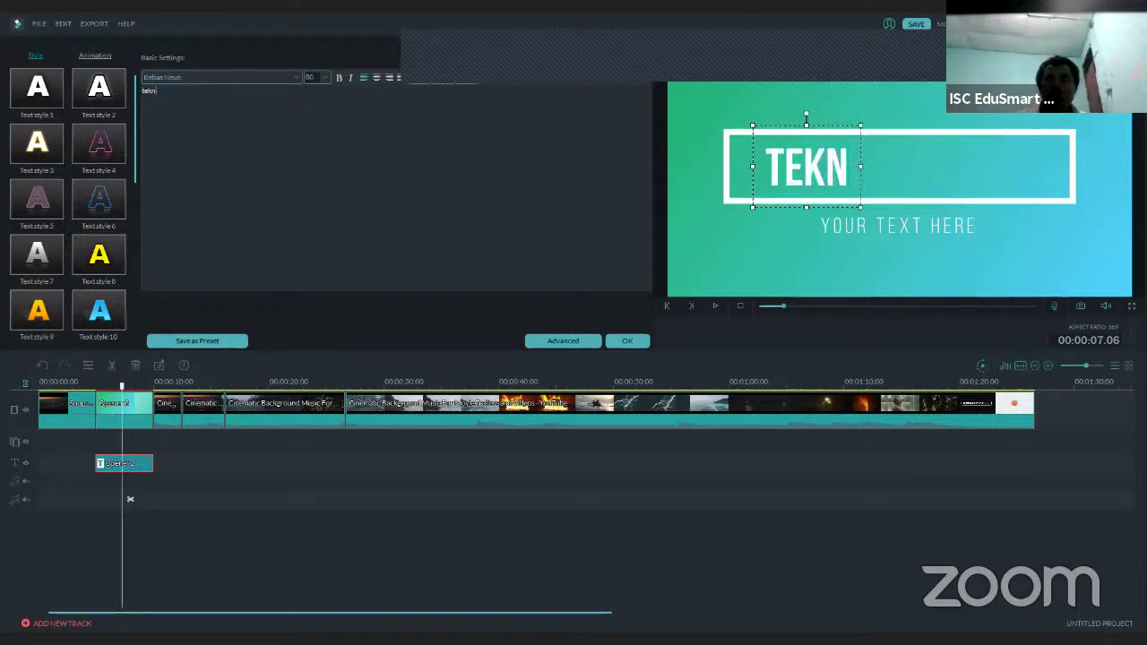
type("ologia")
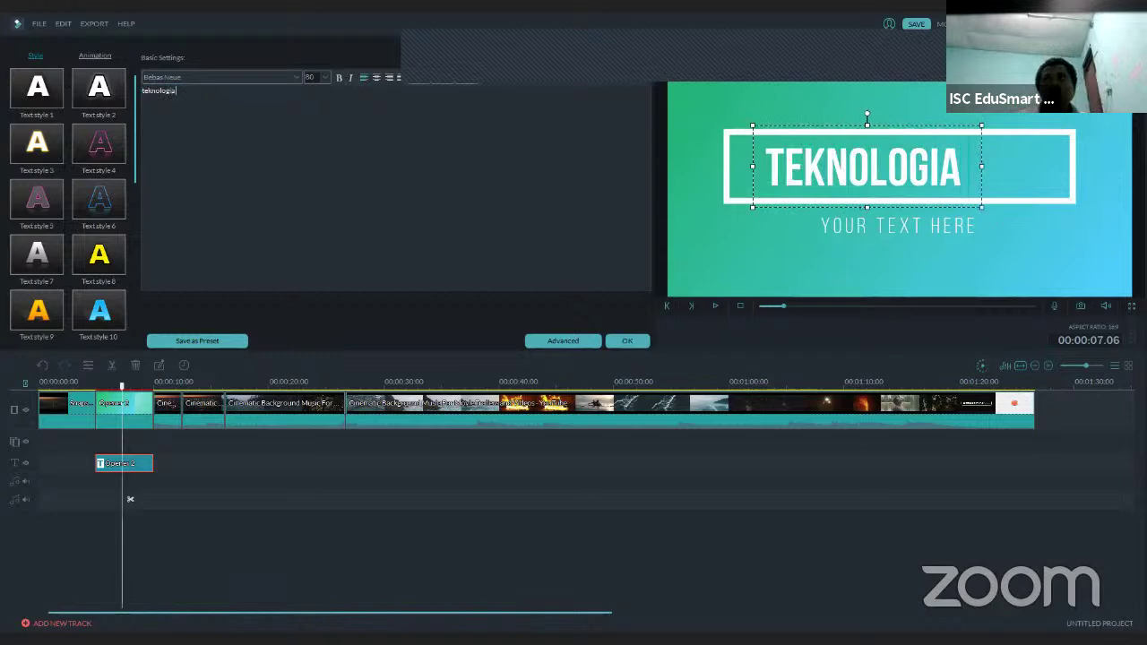
type(" edukasaun")
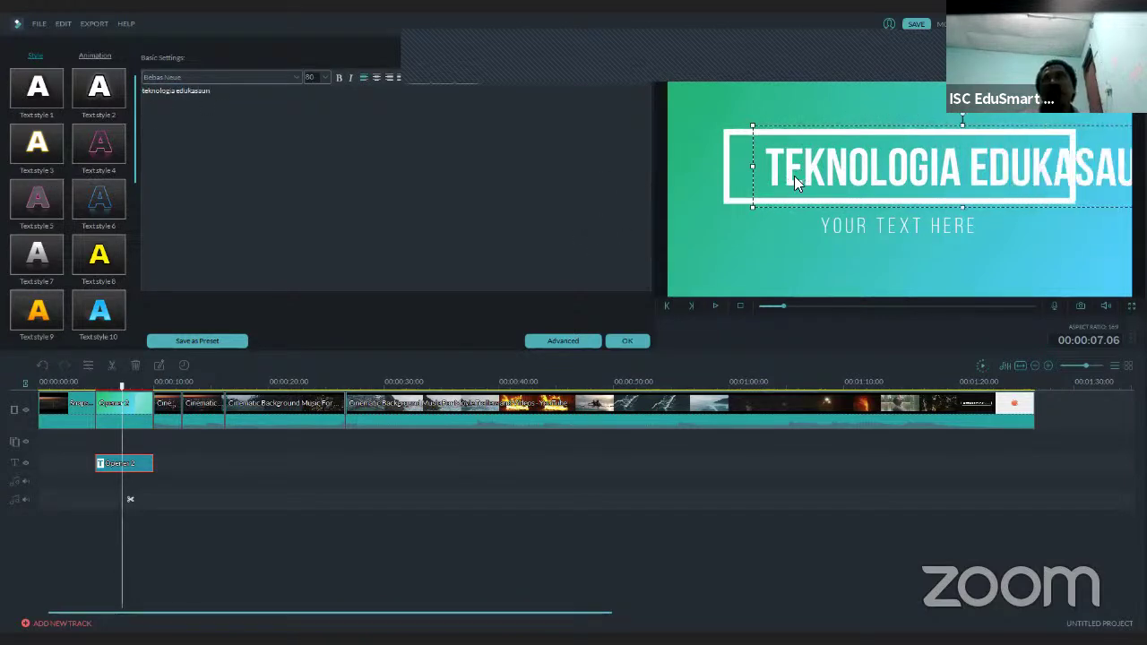
key("ctrl+a")
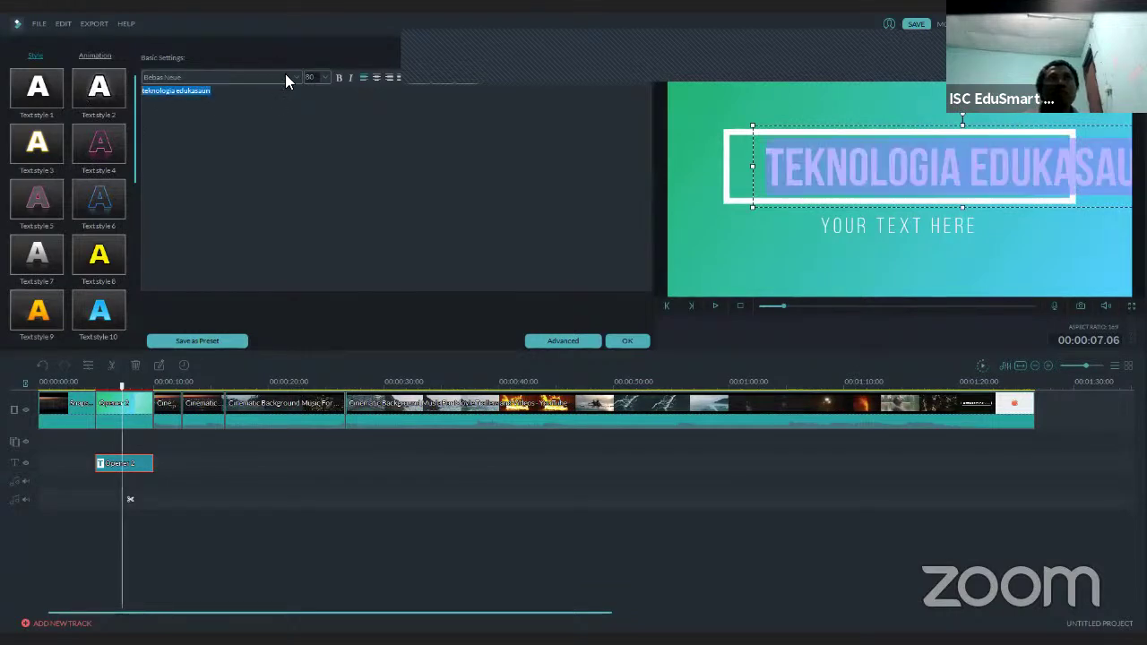
Try the Bebas Neue Book, BebasNeueBook, Bell MT Cursiva, Berlin Sans FB Negreta and Bernard MT Condensed fonts on the selected title text.
left_click(289, 75)
left_click(261, 97)
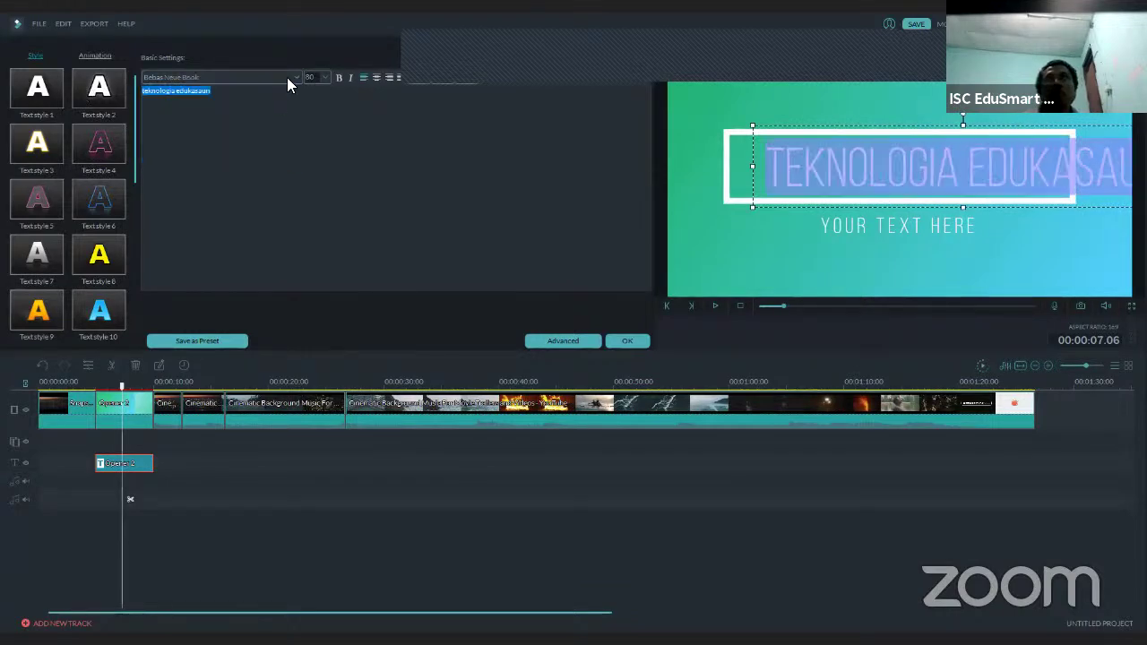
left_click(287, 77)
left_click(249, 114)
left_click(289, 81)
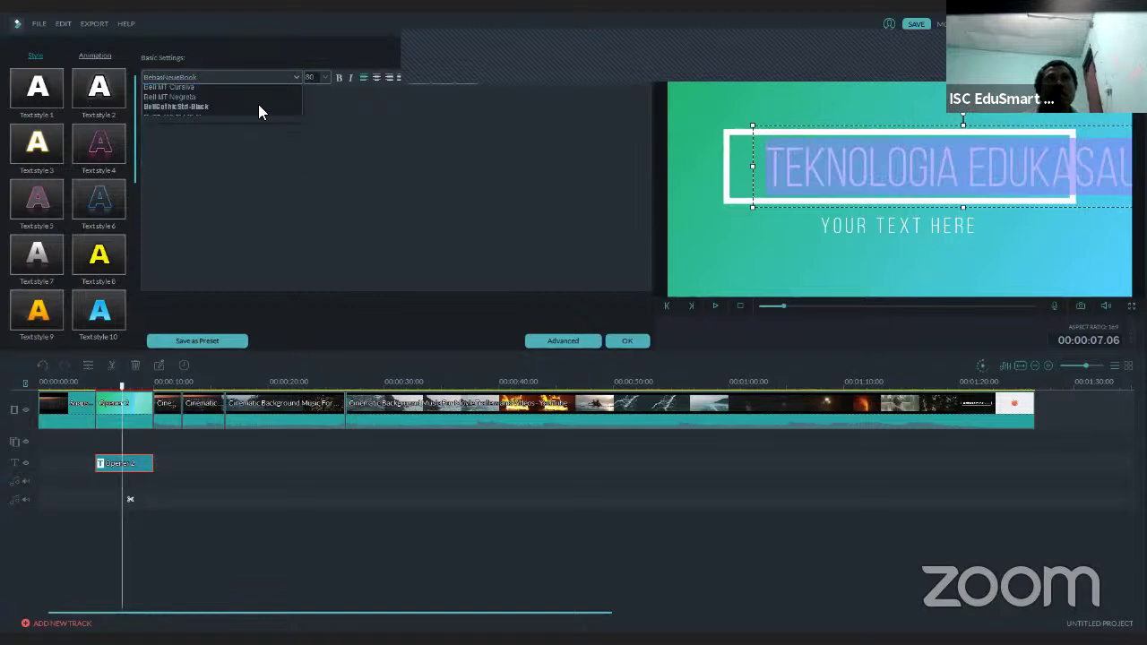
left_click(224, 132)
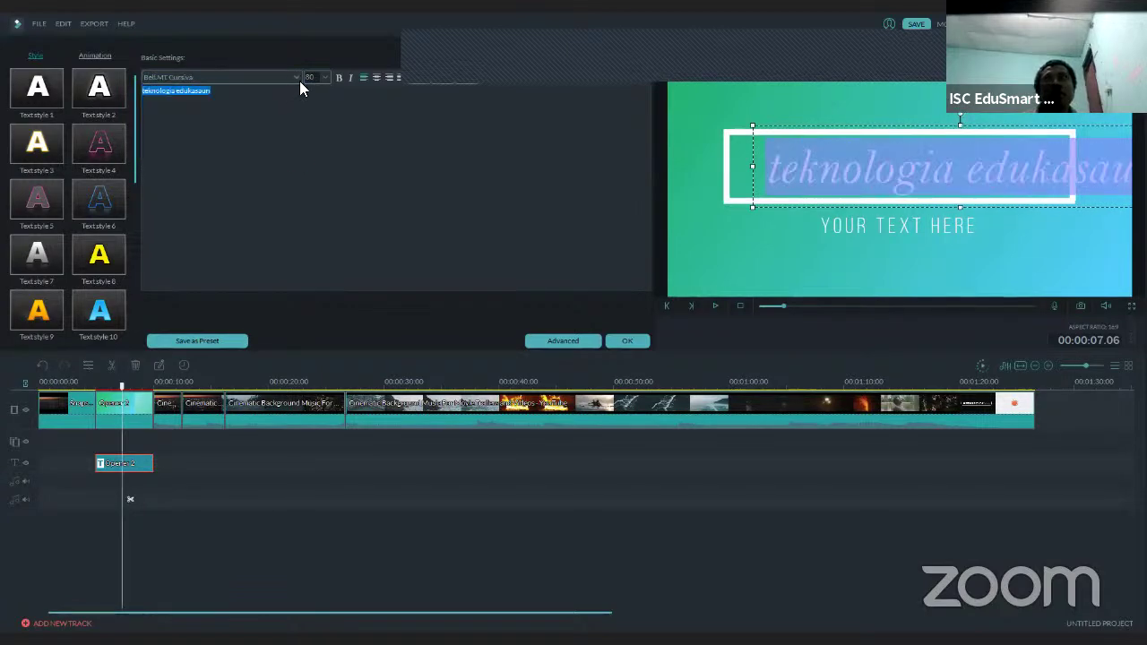
left_click(299, 81)
left_click(222, 151)
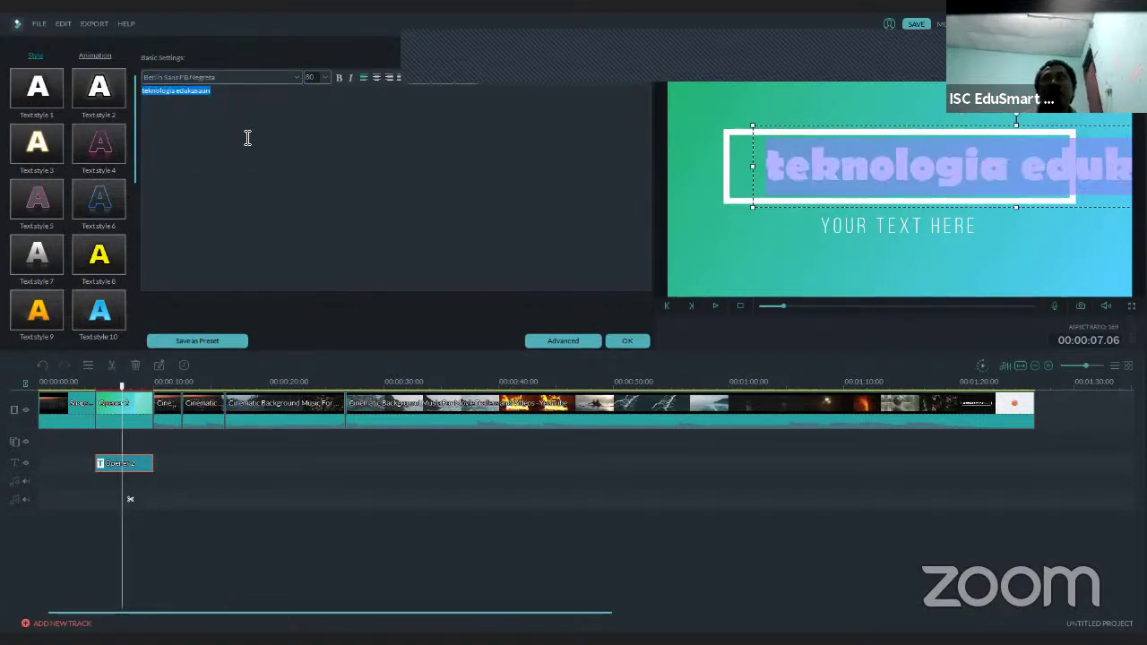
left_click(296, 77)
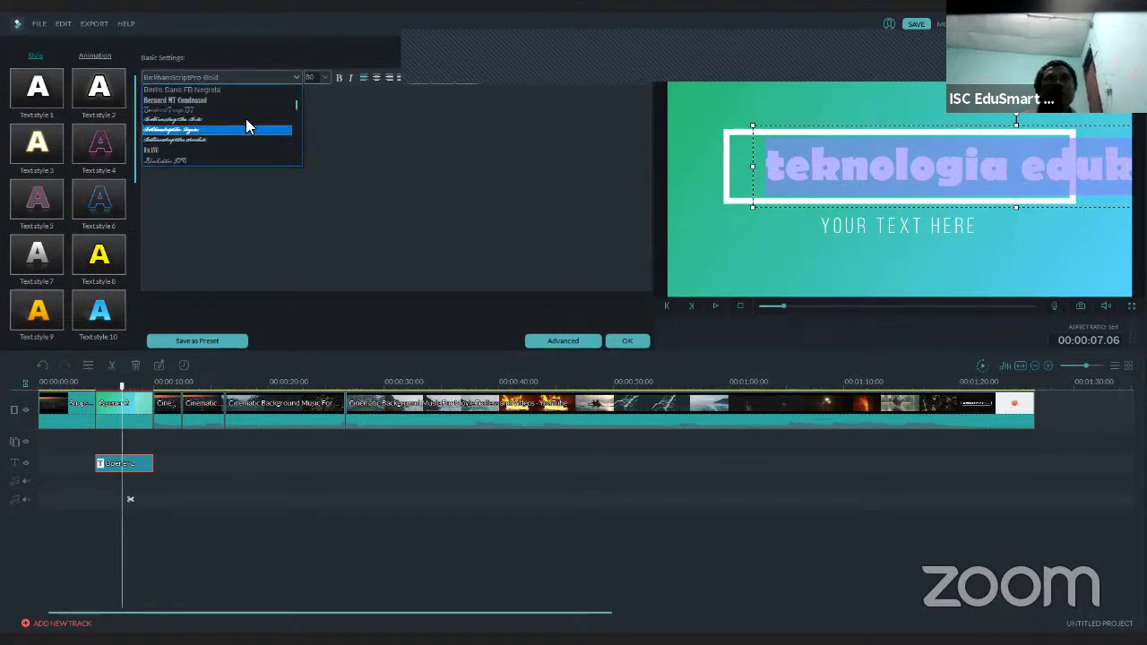
left_click(254, 101)
Look through the font list and set the selected title text to the Baloo font.
left_click(296, 78)
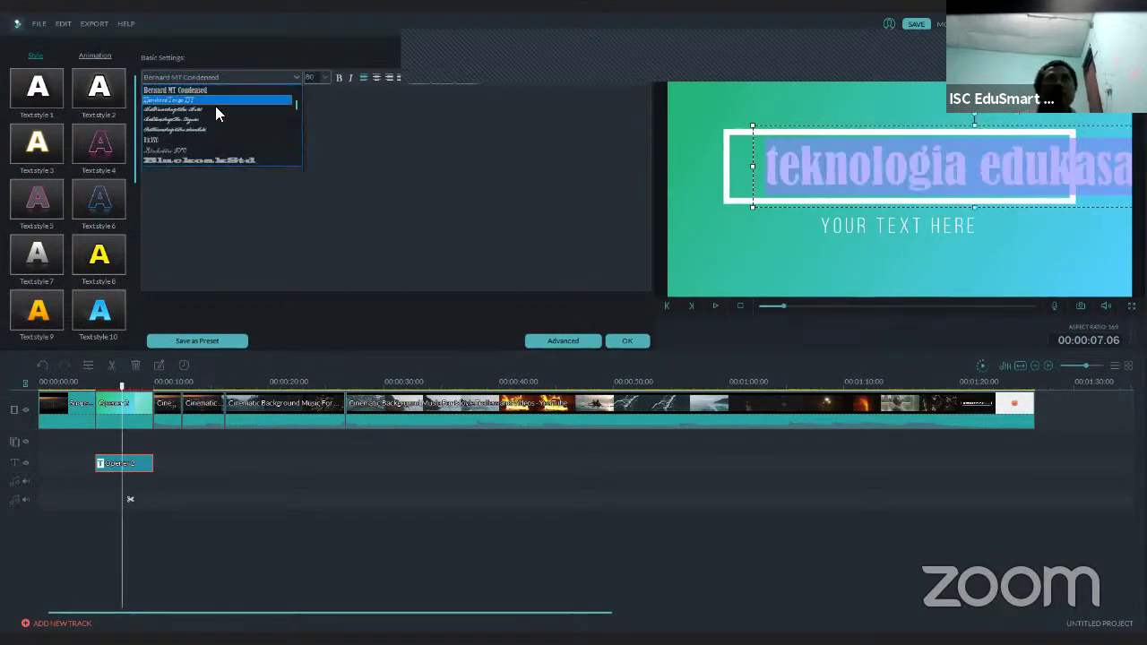
key("Down")
key("Down")
key("Down")
key("Down")
key("Down")
key("Down")
key("Down")
key("Down")
key("Down")
scroll(217, 131, "up", 5)
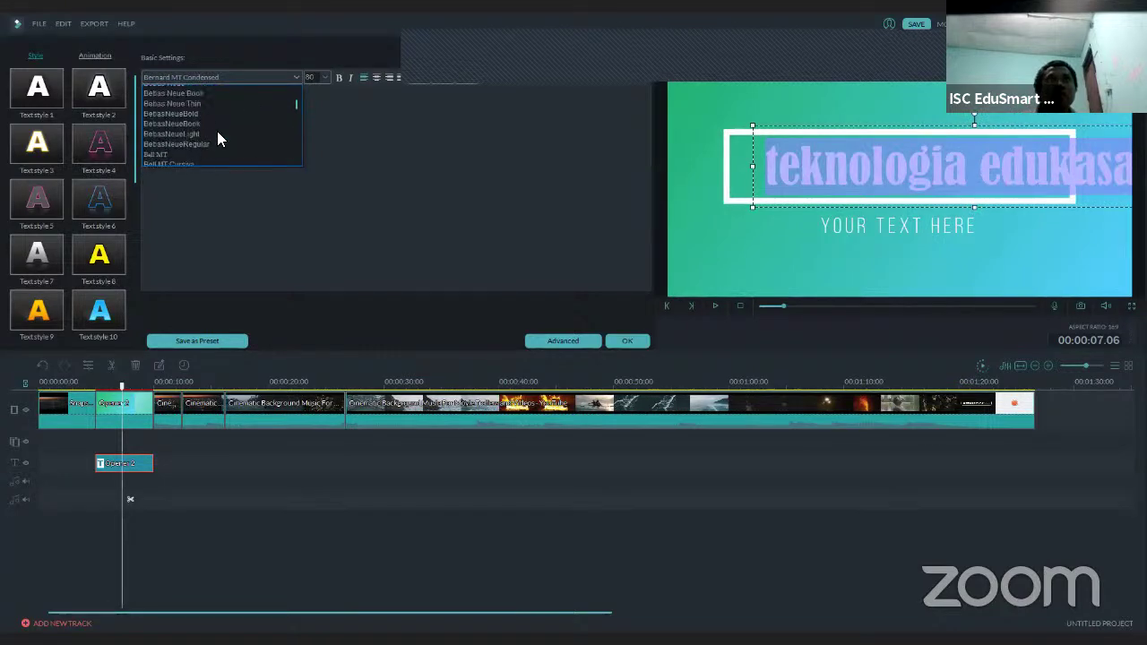
key("Return")
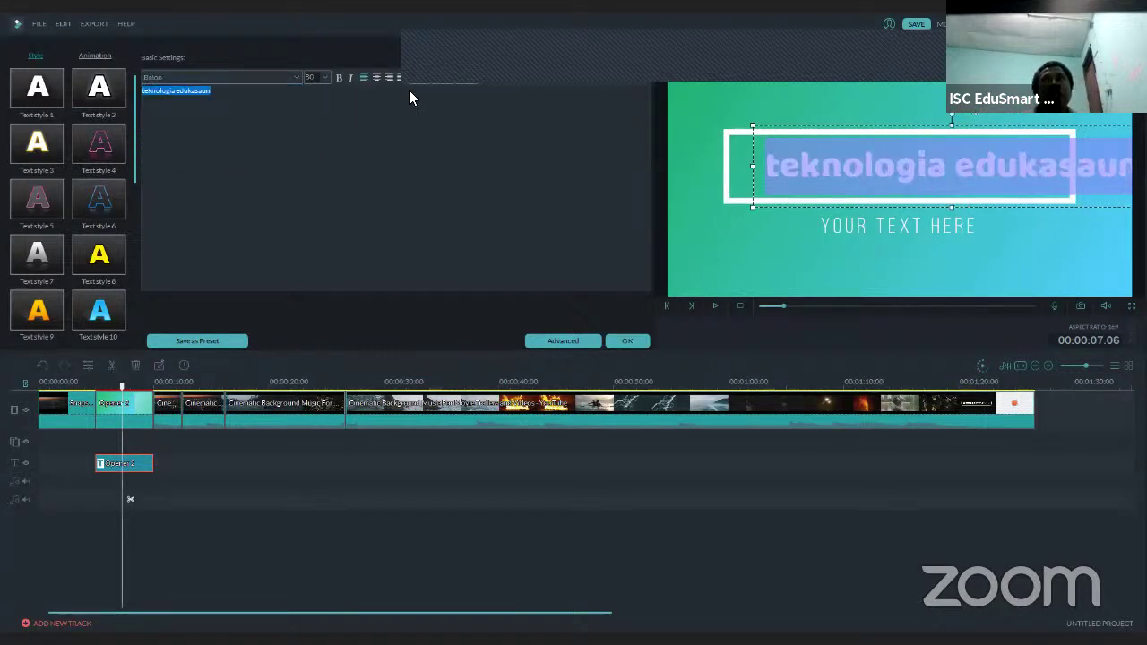
Set the font size of the "teknologia edukasaun" title text to 70.
left_click(313, 77)
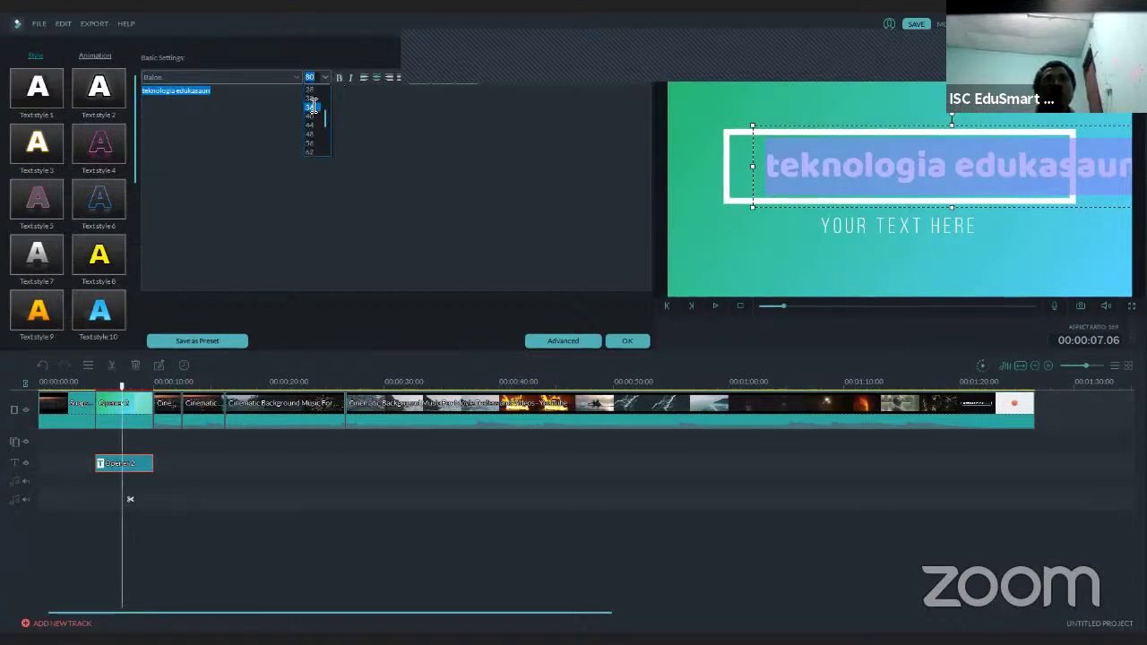
left_click(311, 107)
left_click(322, 79)
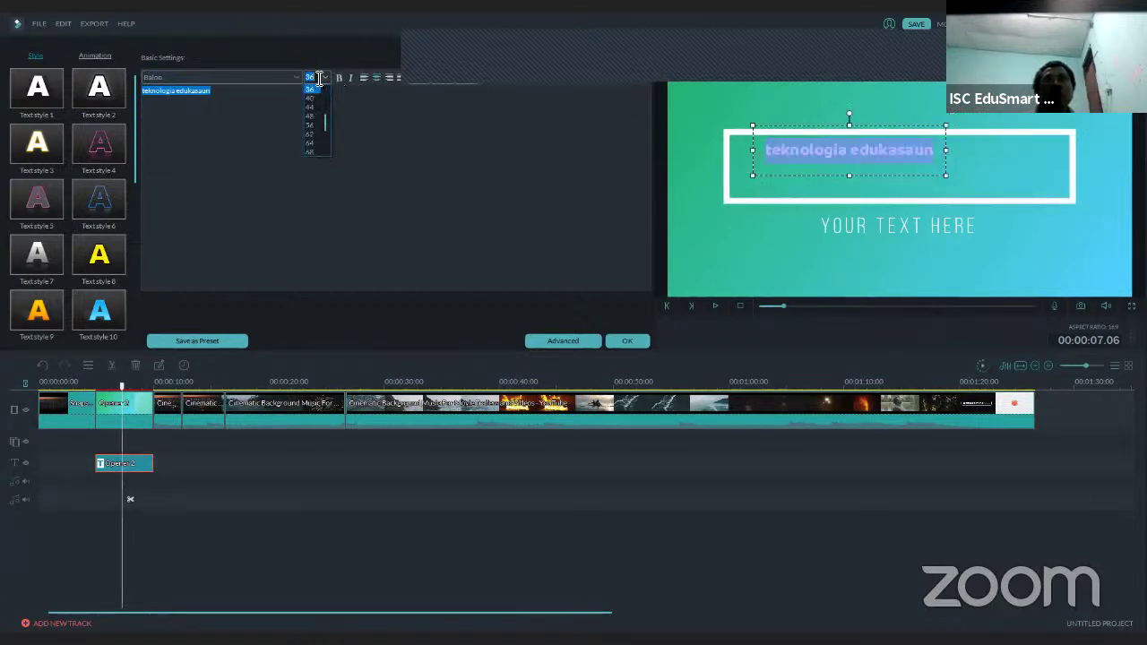
left_click(320, 79)
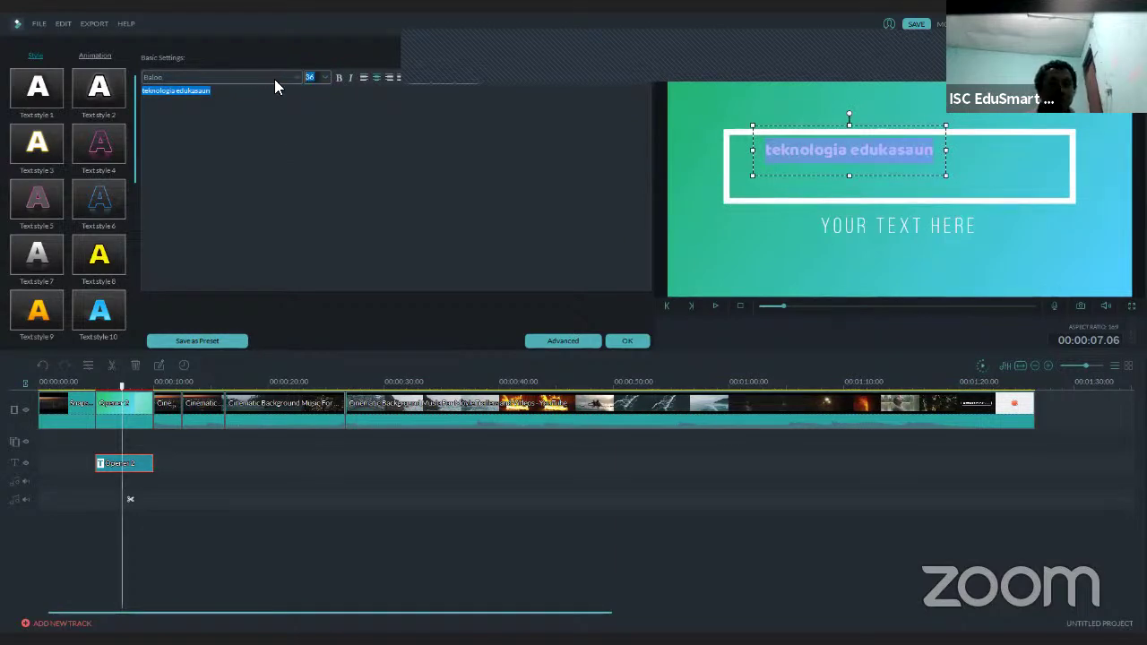
key("BackSpace")
type("40")
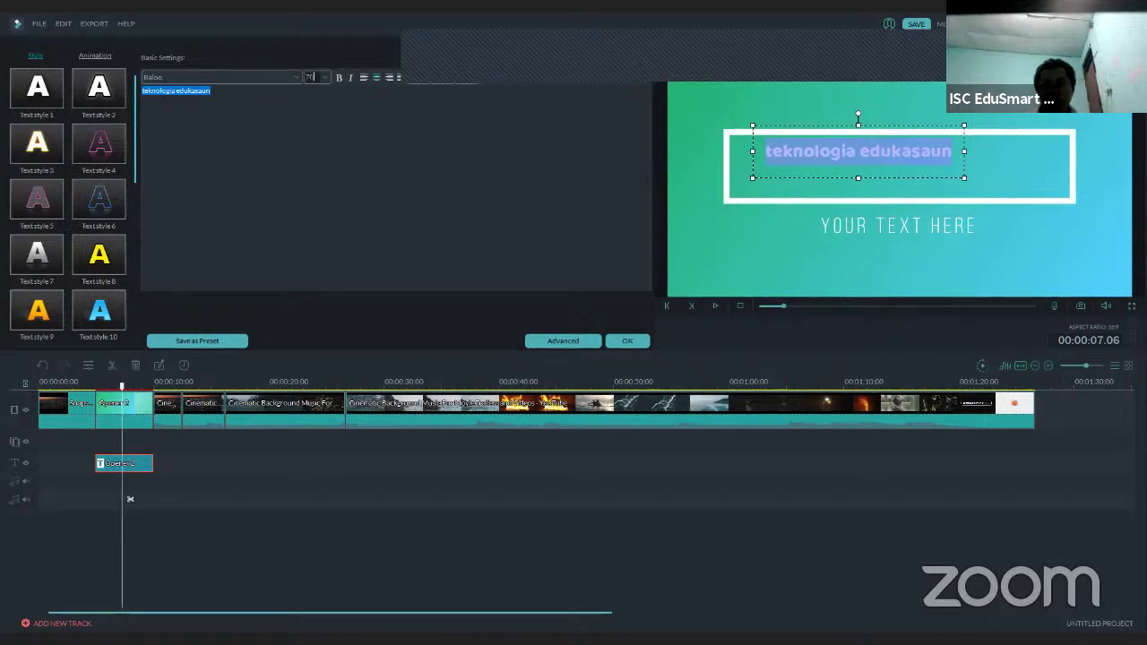
left_click(755, 164)
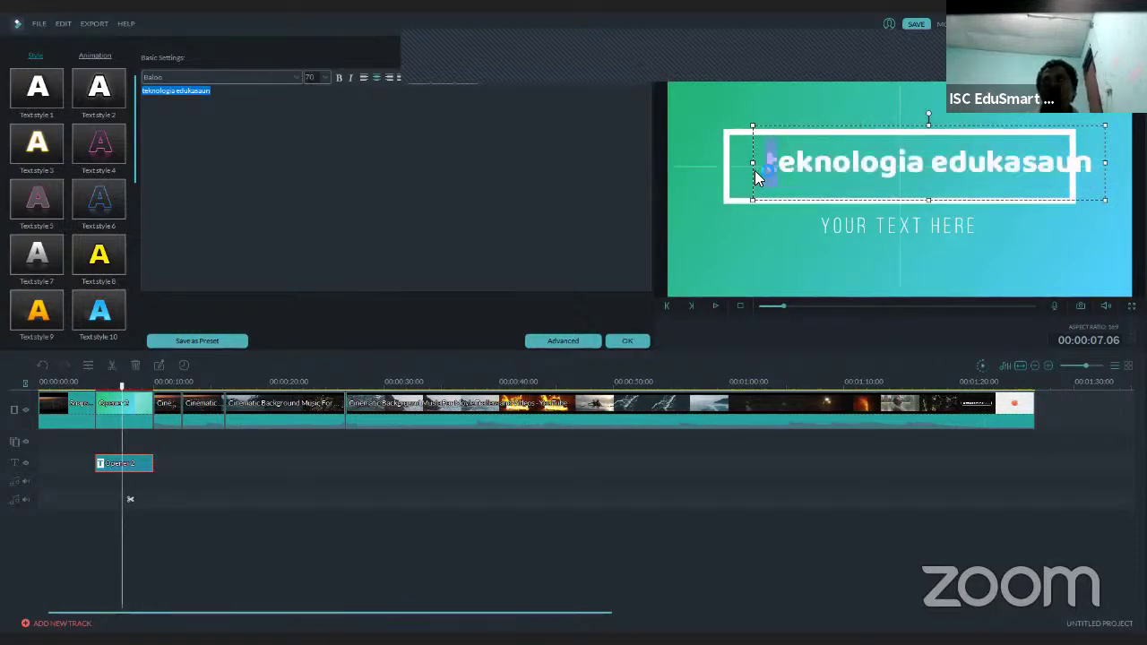
Fit the "teknologia edukasaun" title text inside the white frame and apply Text style 2 to the whole text.
left_click_drag(774, 130, 750, 123)
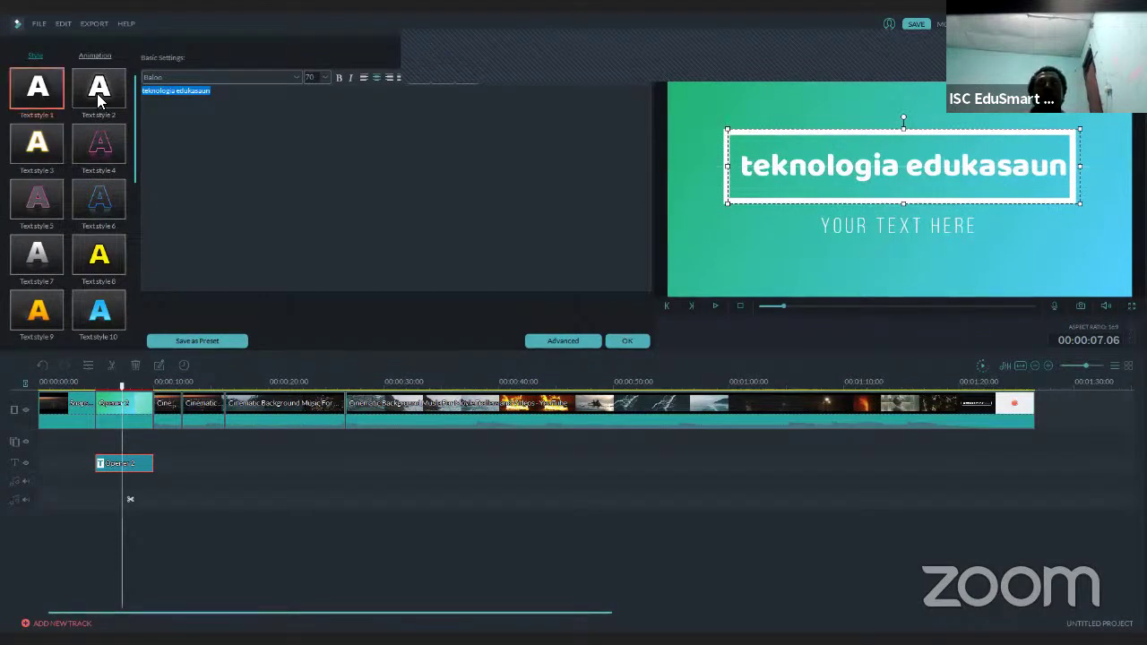
left_click(96, 130)
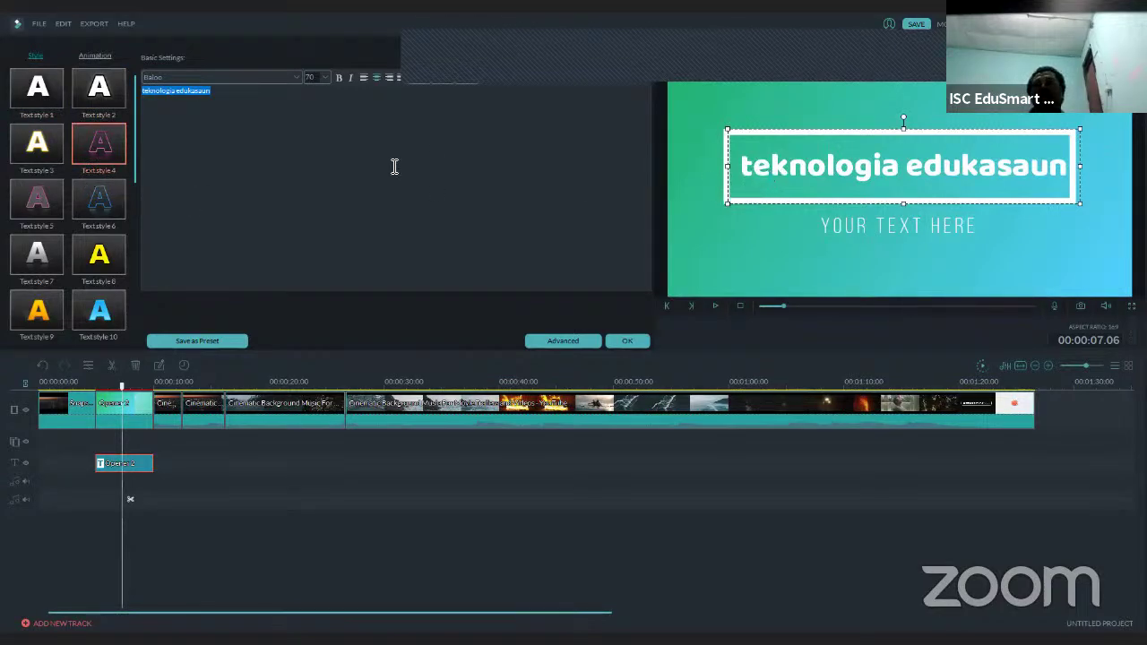
left_click(224, 93)
key("ctrl+a")
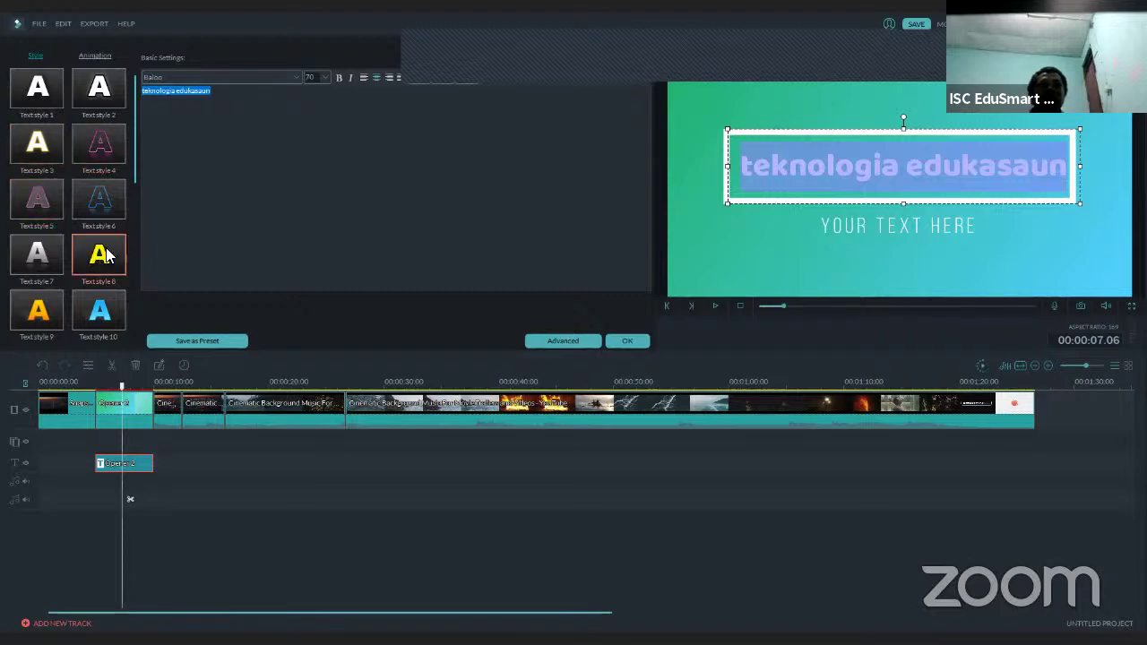
scroll(105, 256, "down", 2)
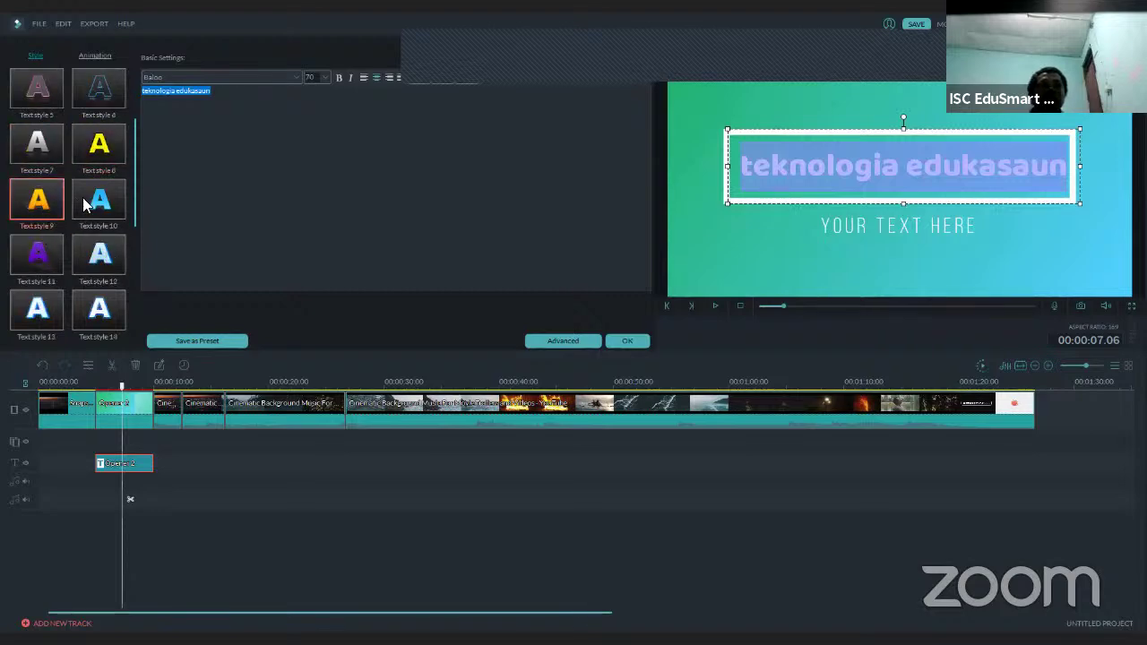
scroll(84, 205, "up", 2)
left_click(106, 114)
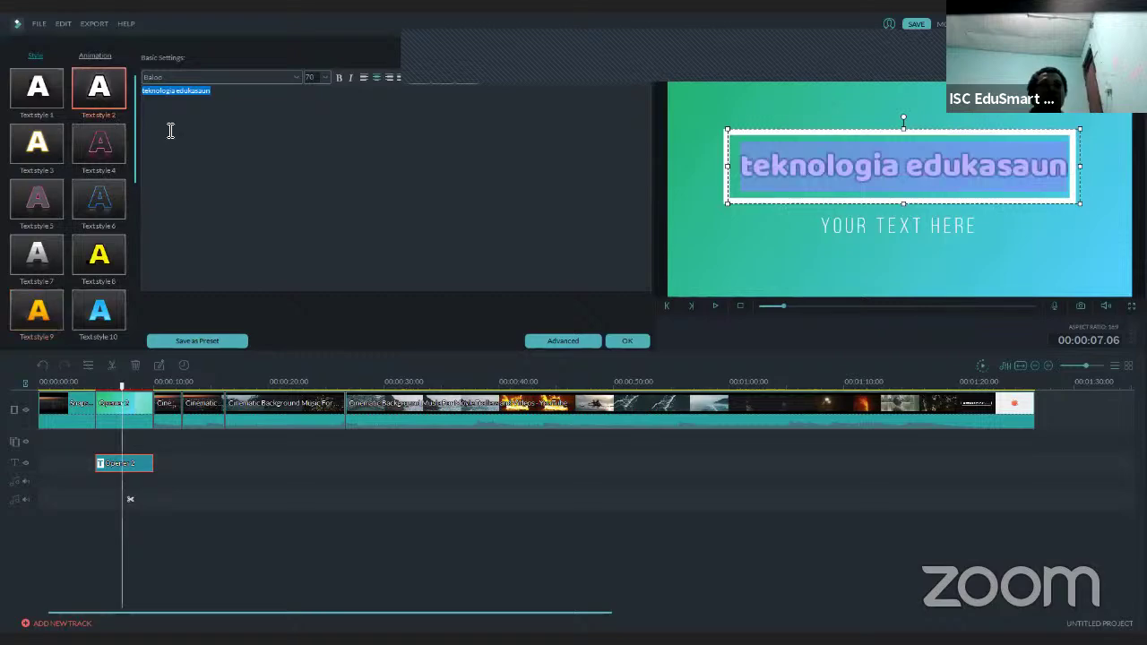
Set the title text's shadow color to light blue in the advanced text settings.
left_click(537, 339)
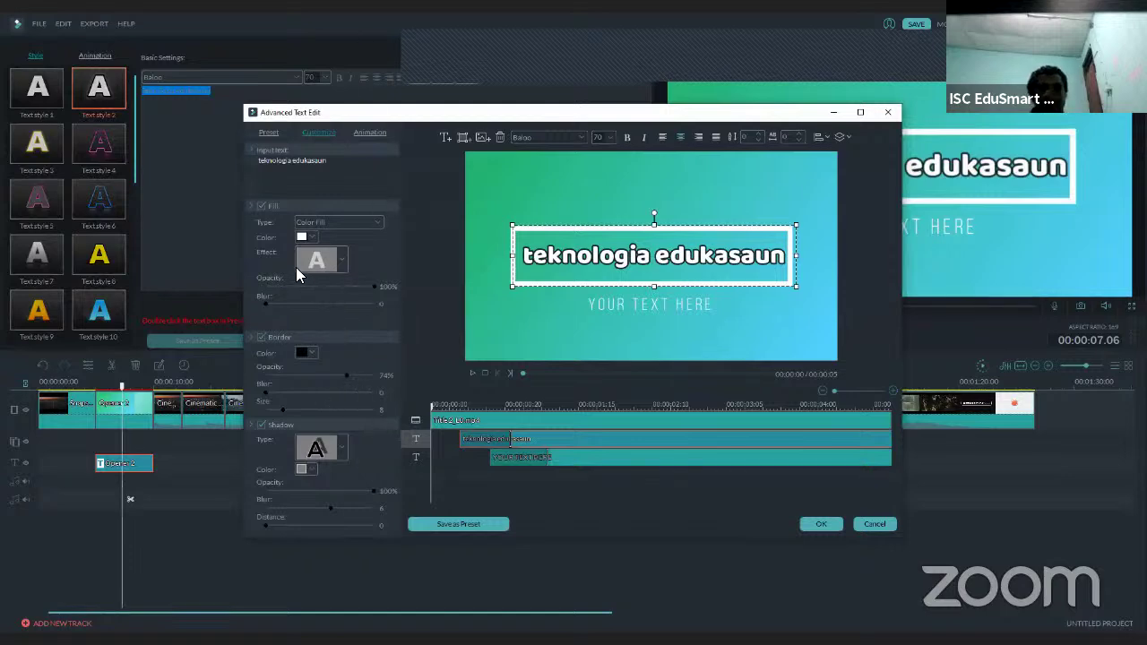
left_click(308, 470)
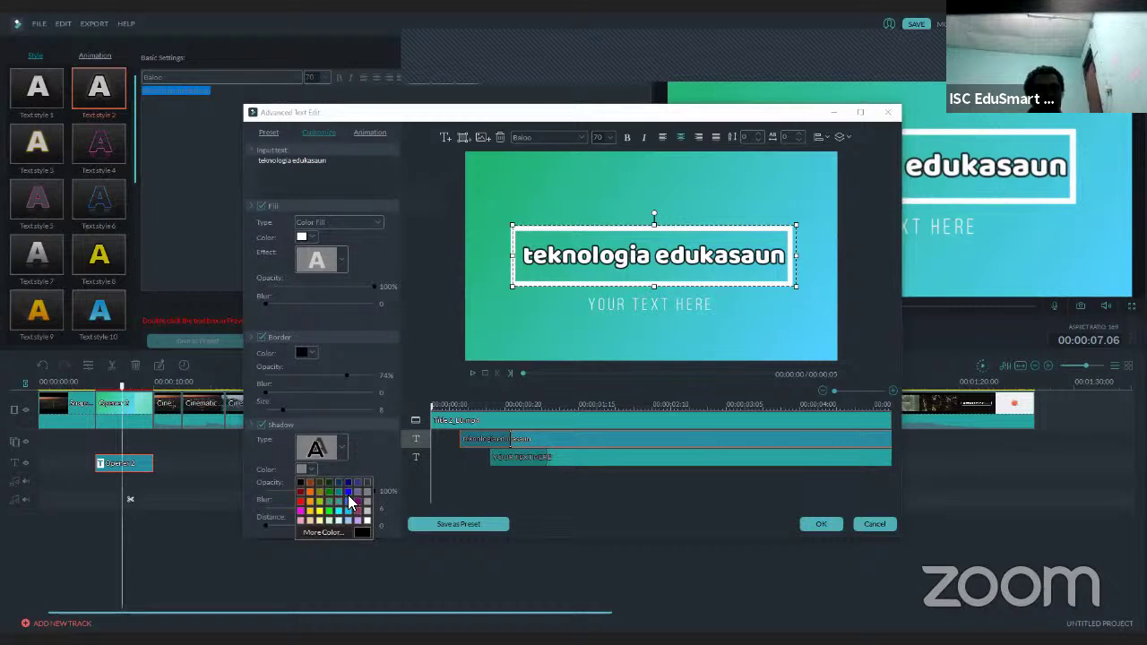
left_click(343, 510)
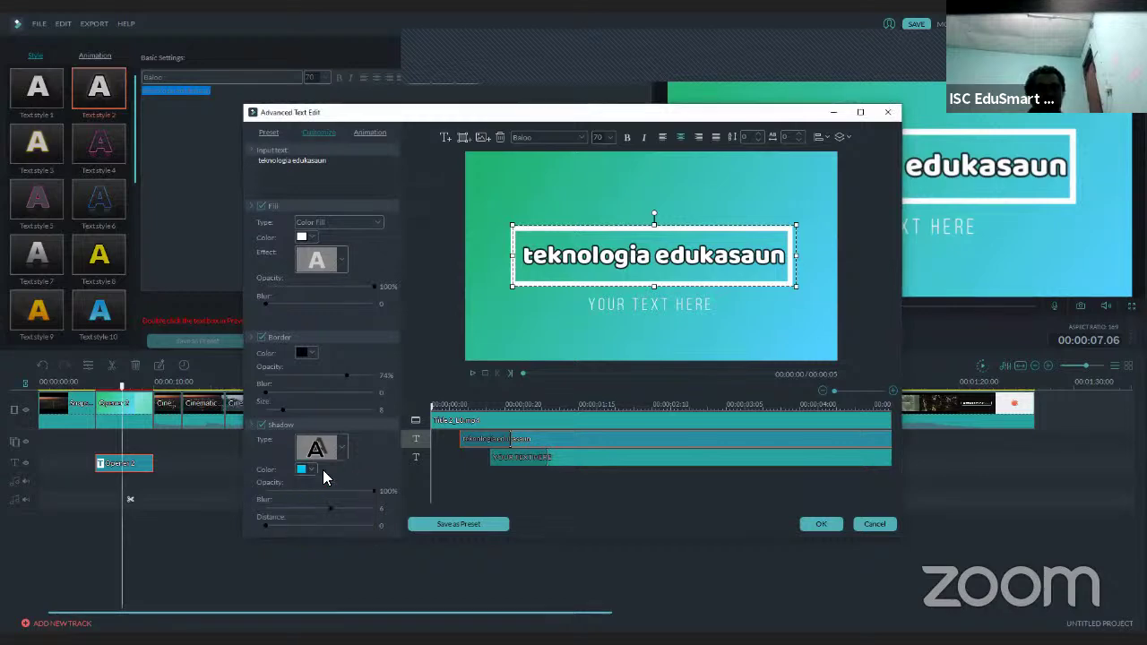
left_click(830, 523)
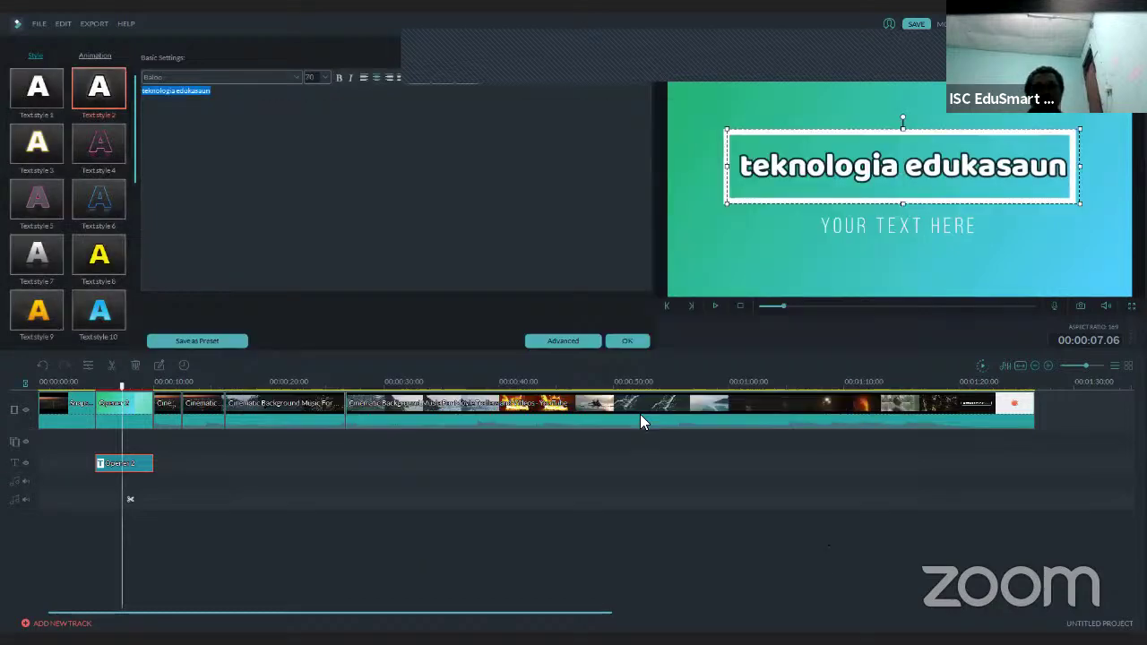
Replace the "YOUR TEXT HERE" subtitle with "kapita selekta" and confirm the title edits.
left_click(255, 175)
left_click(883, 225)
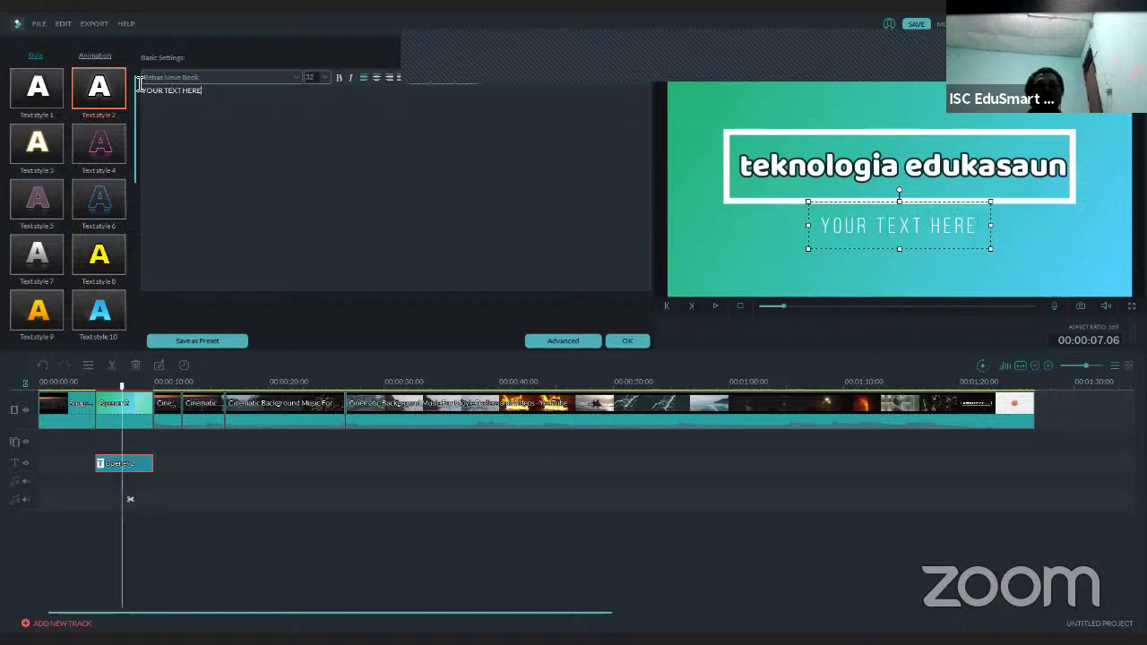
key("ctrl+a")
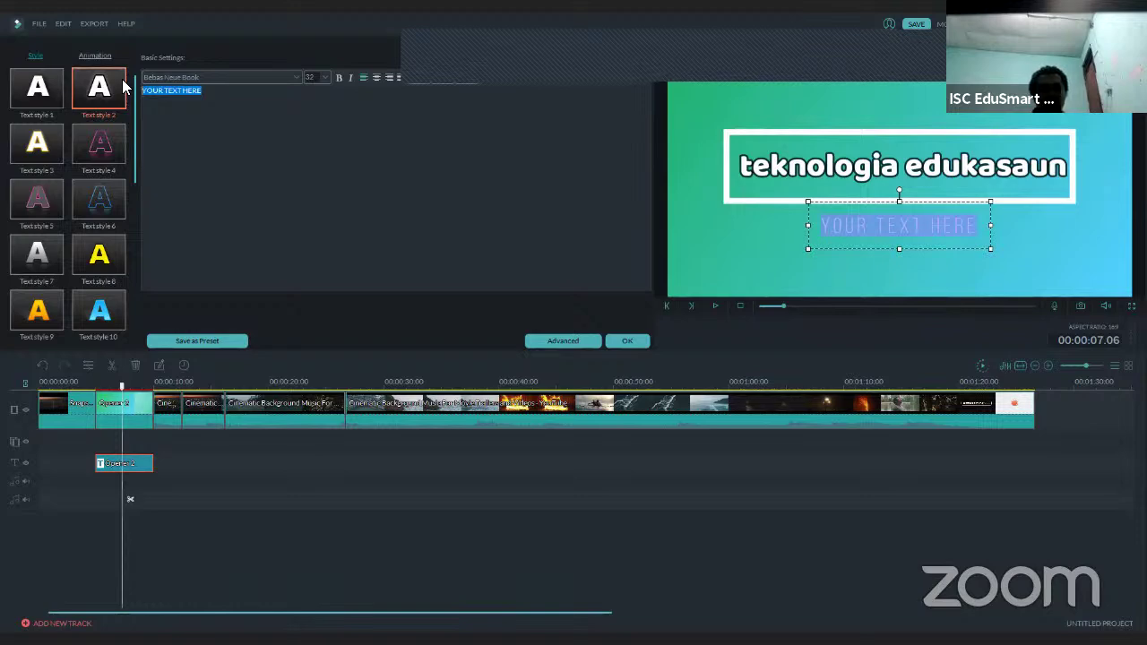
type("kapita sel")
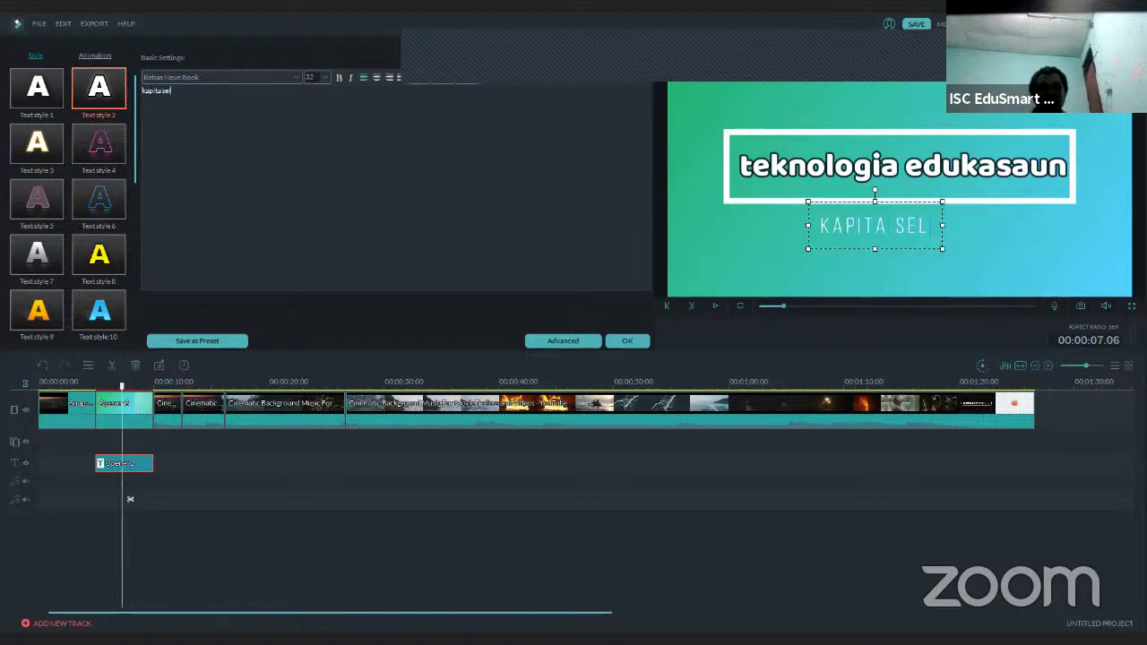
type("ekta")
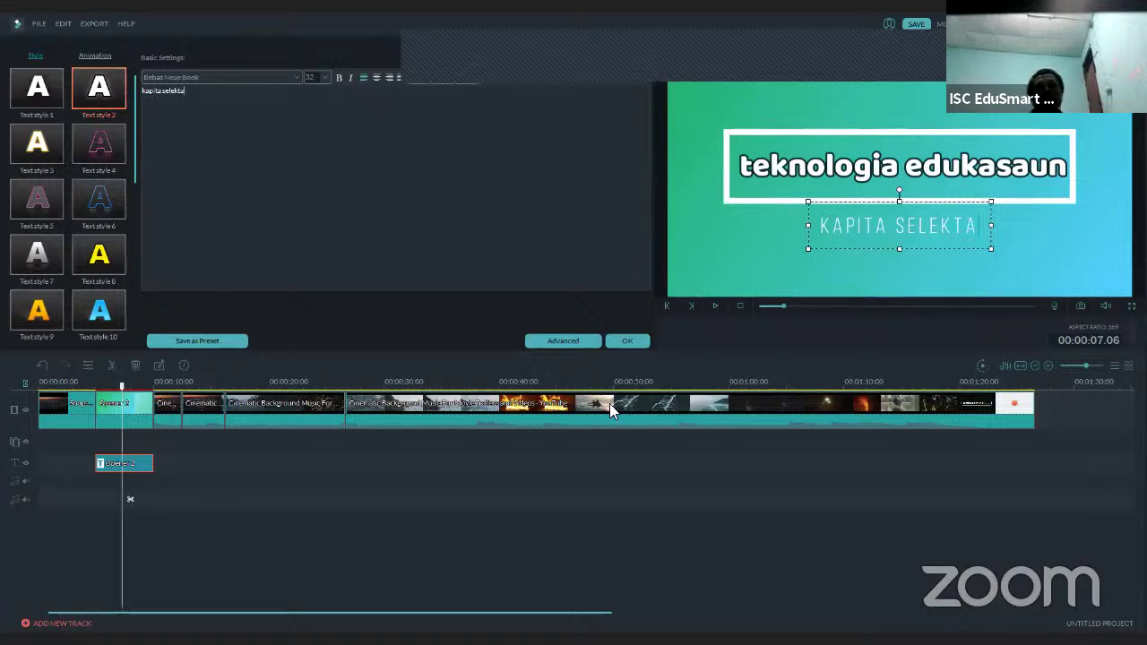
left_click(628, 341)
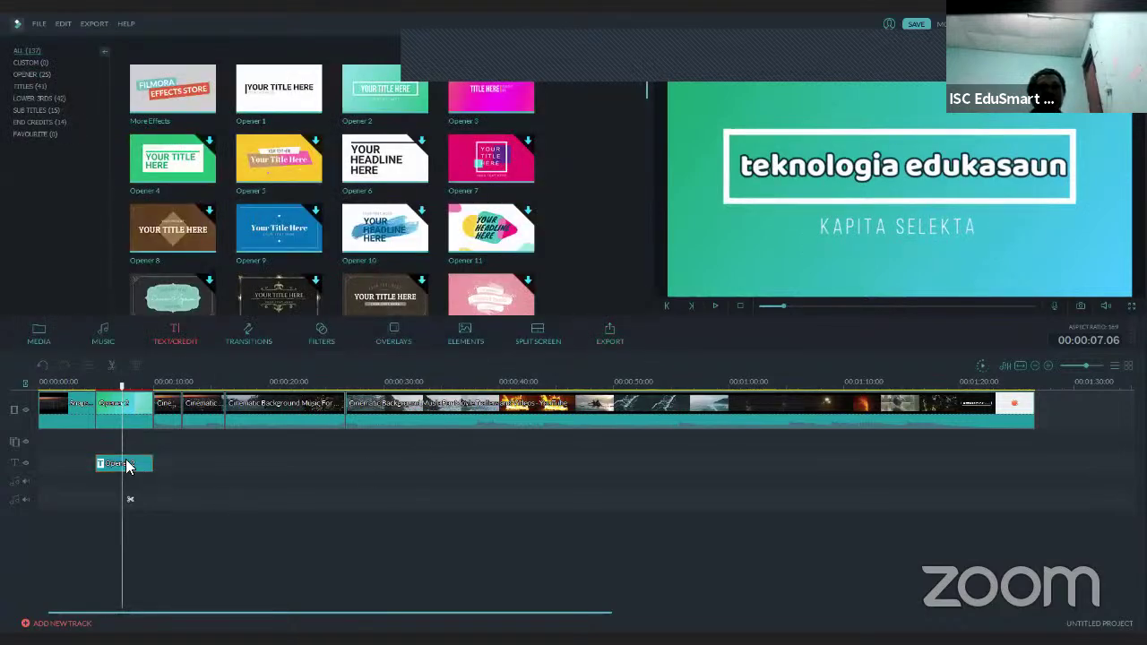
Move the Opener 2 title to the start of the timeline over the first video clip and play back the result.
left_click_drag(125, 463, 65, 451)
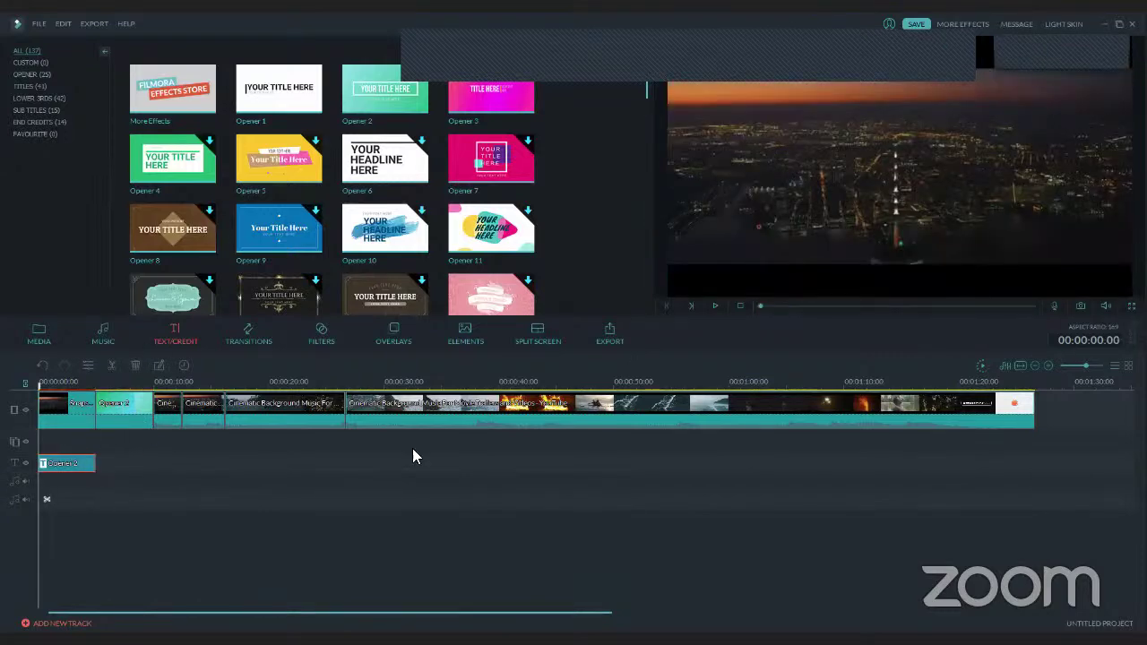
left_click(714, 306)
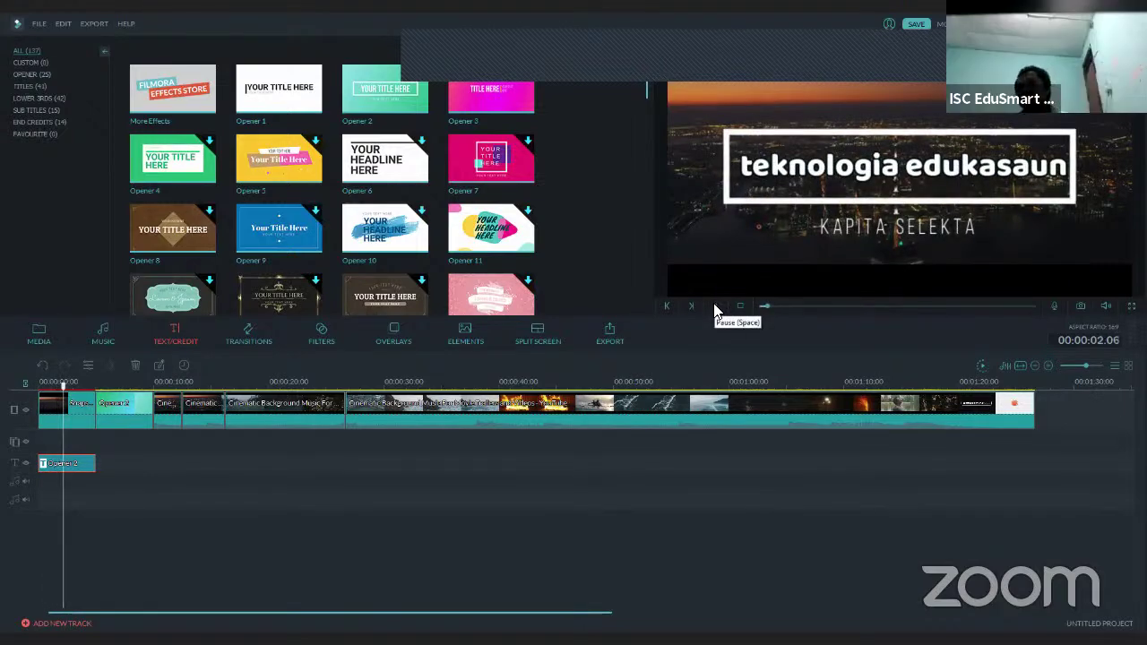
left_click(714, 305)
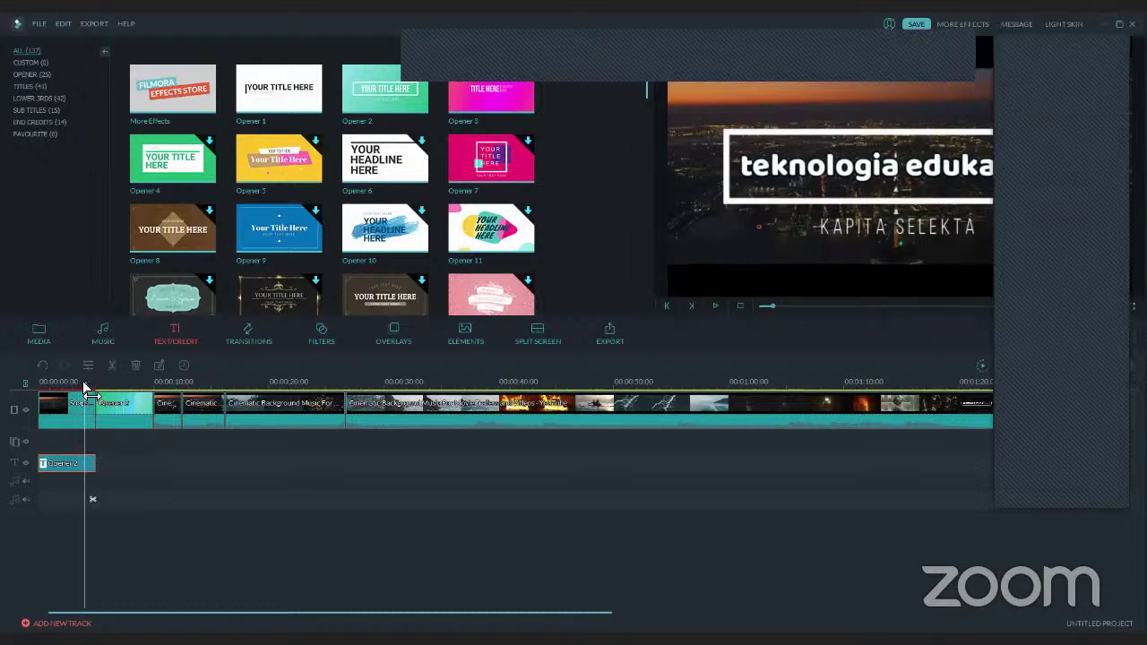
left_click_drag(87, 387, 41, 387)
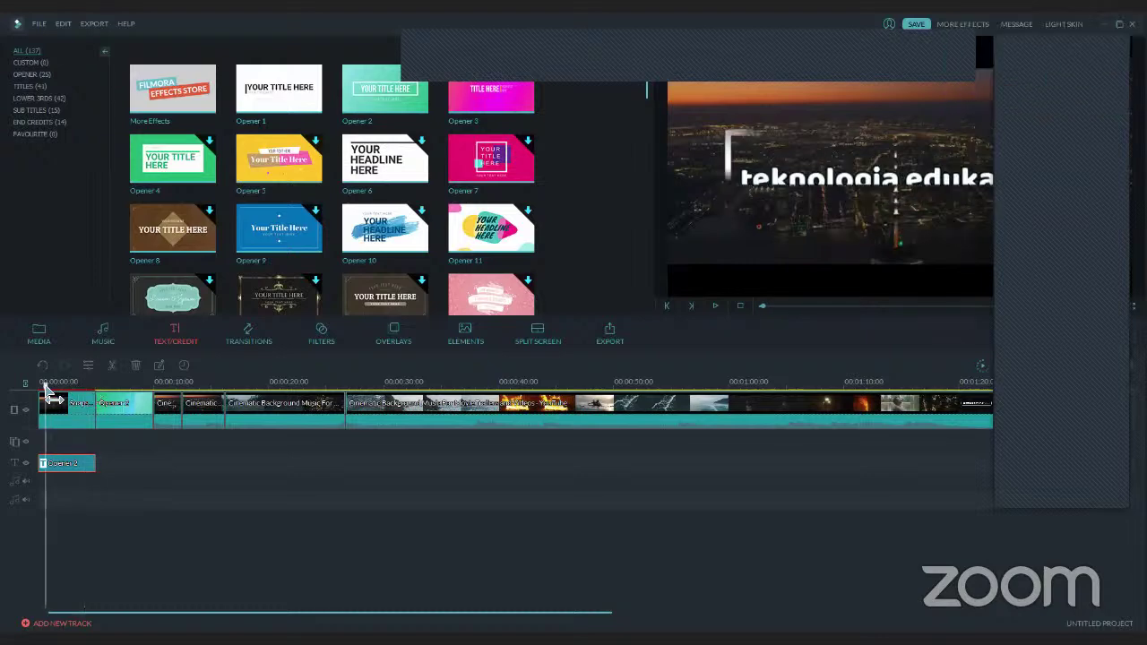
left_click(713, 308)
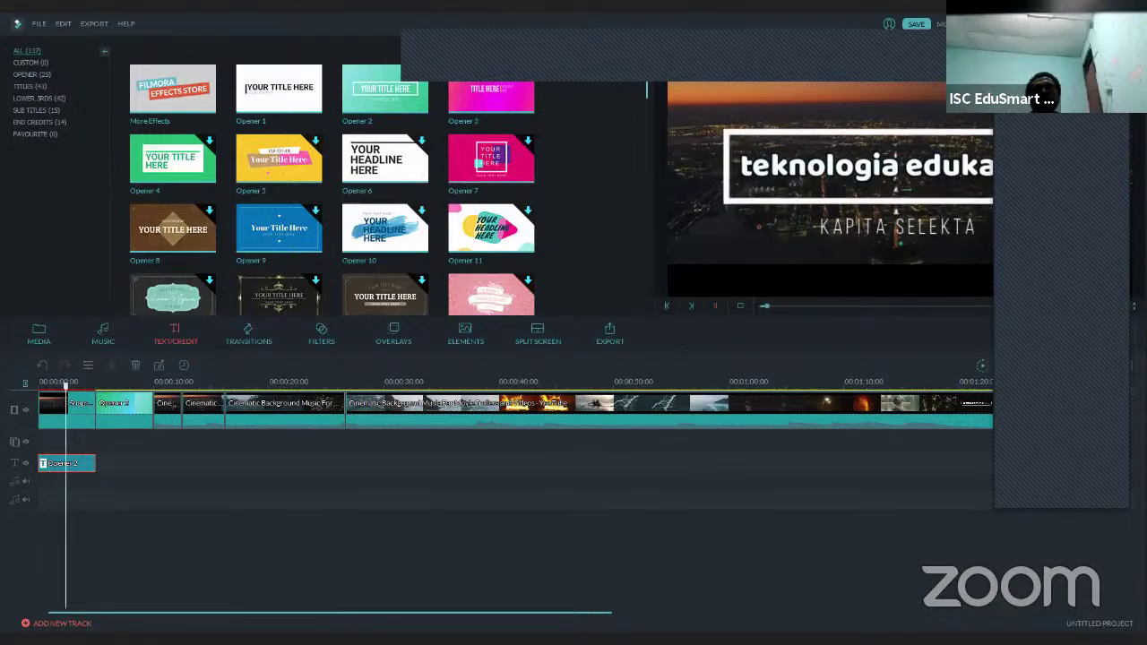
left_click(987, 52)
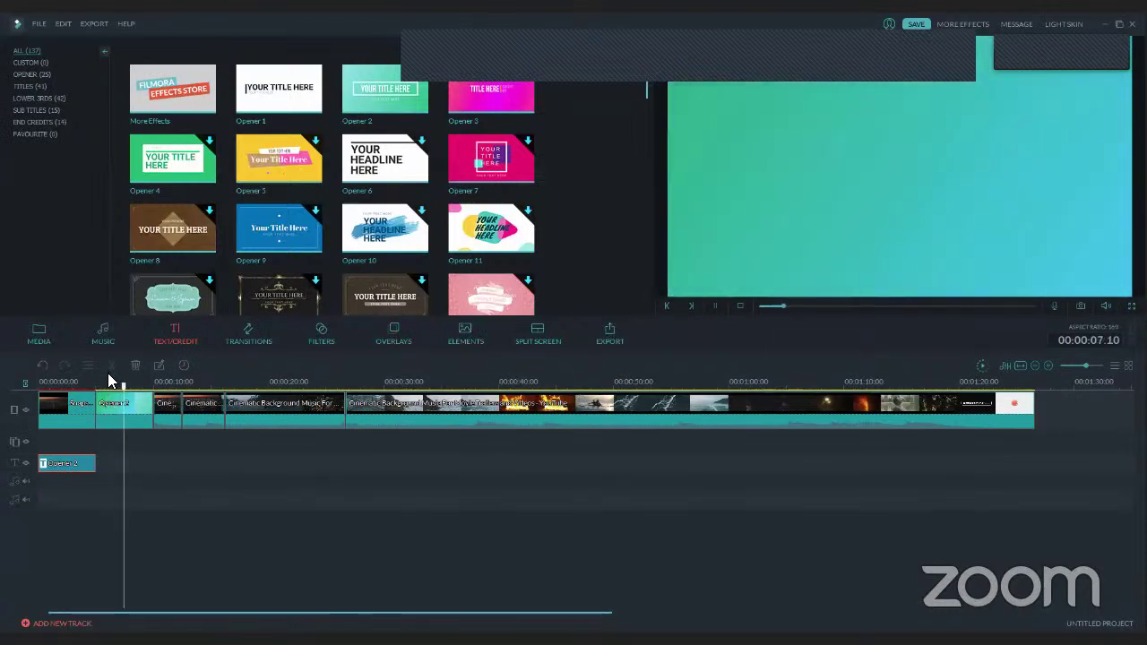
left_click(714, 306)
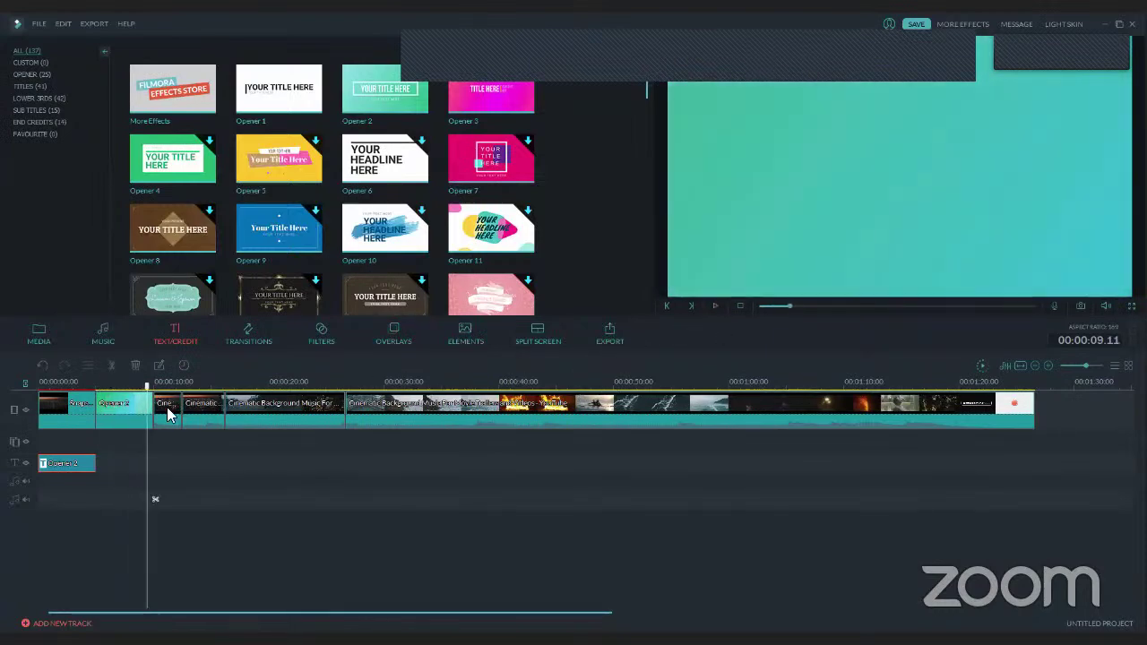
Import Barefoot_McCoy_-_Summer_in_My_Soul.mp3 and place it on the first audio track at the start of the timeline.
left_click(40, 417)
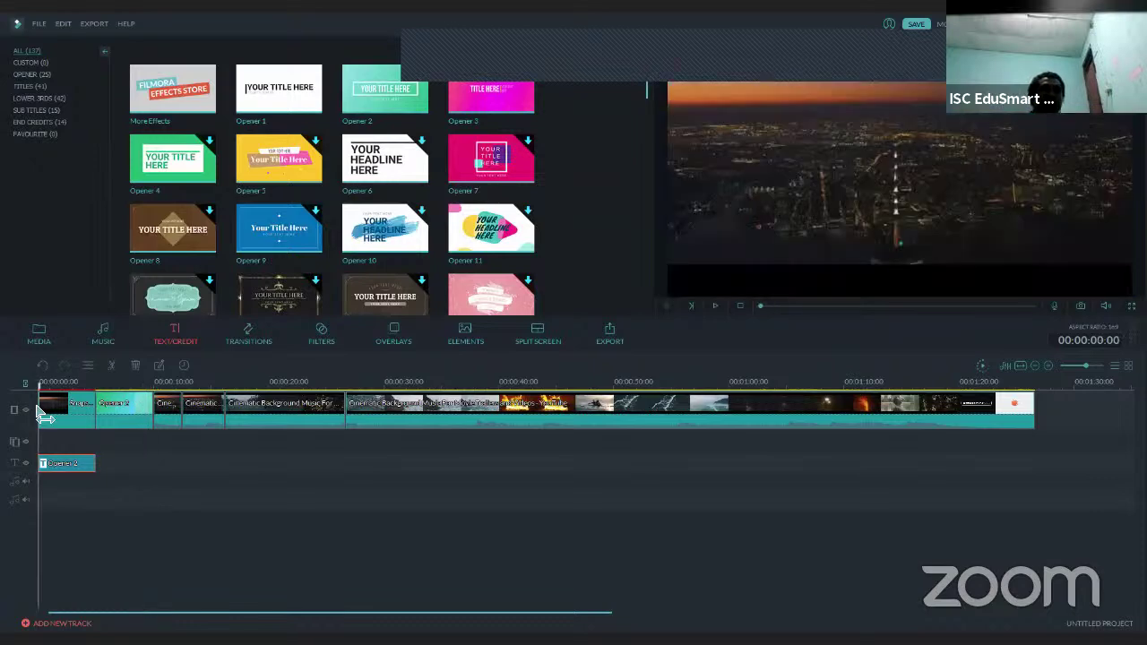
left_click(98, 345)
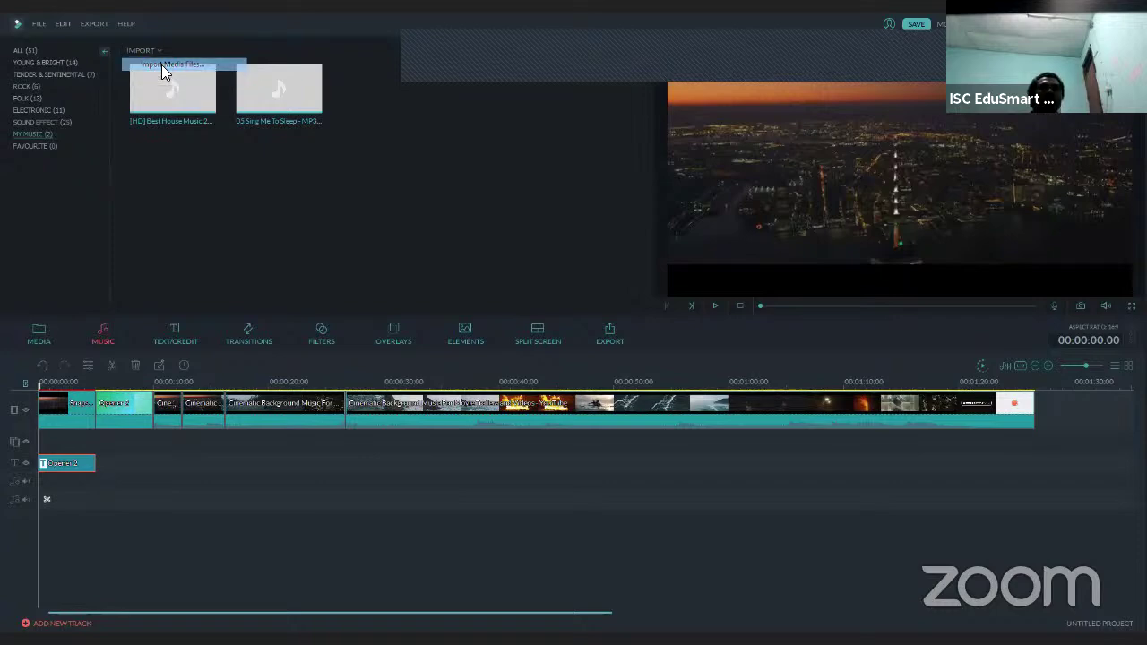
left_click(163, 65)
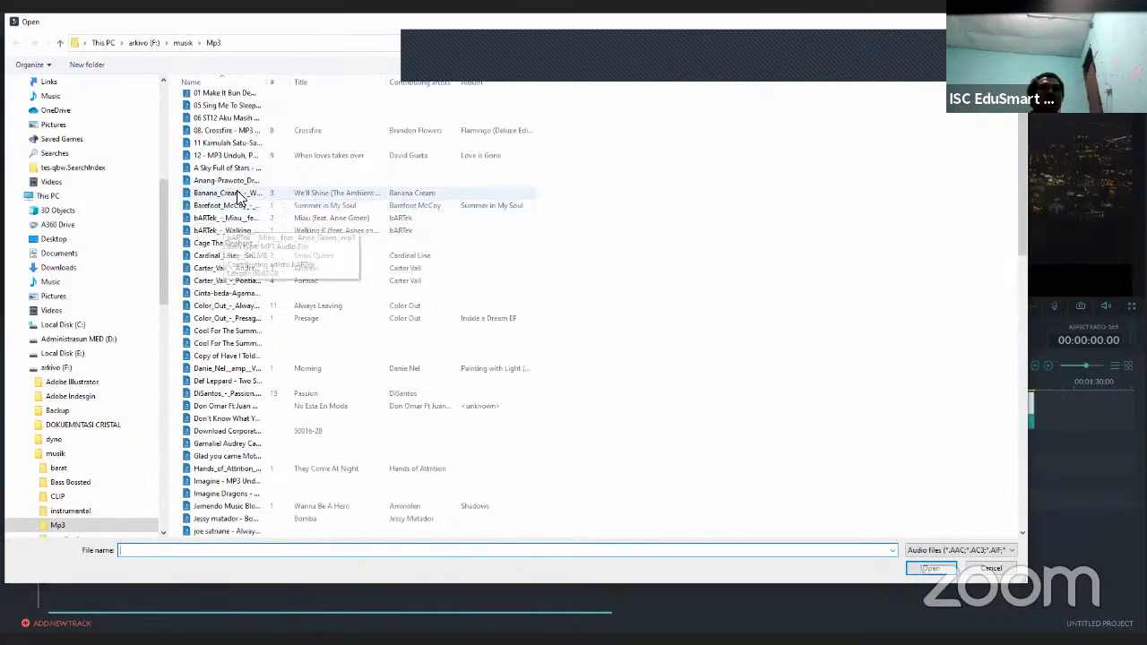
left_click(245, 207)
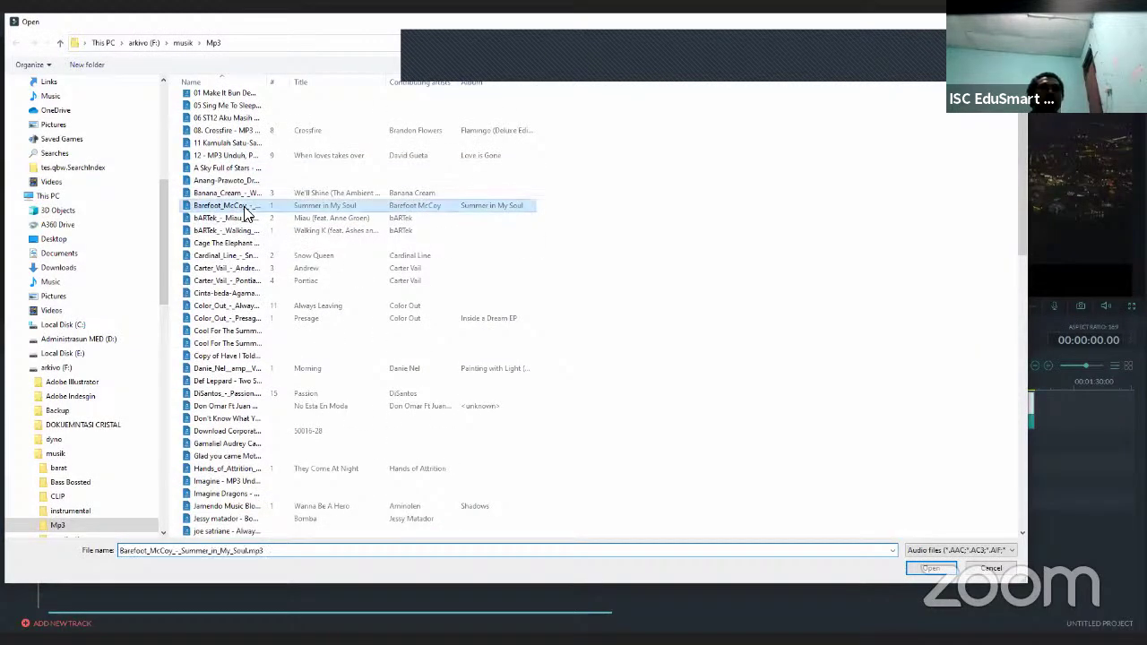
double_click(244, 207)
left_click_drag(389, 98, 43, 482)
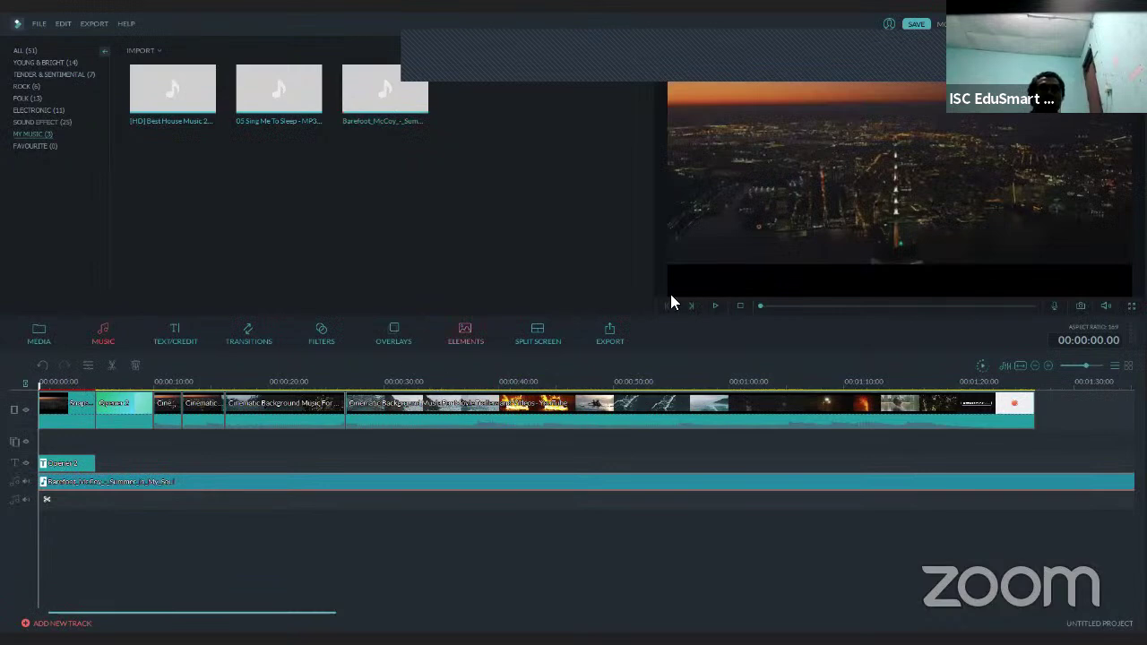
Play the opening with its music and delete the Opener 2 title from the text track.
left_click(715, 307)
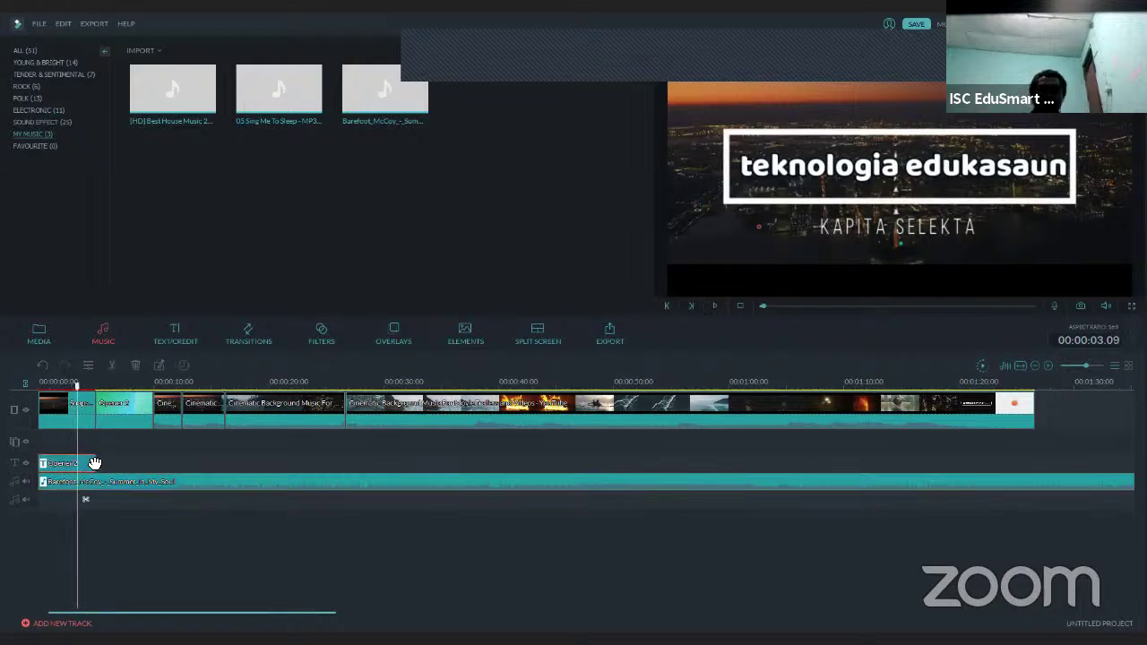
key("Delete")
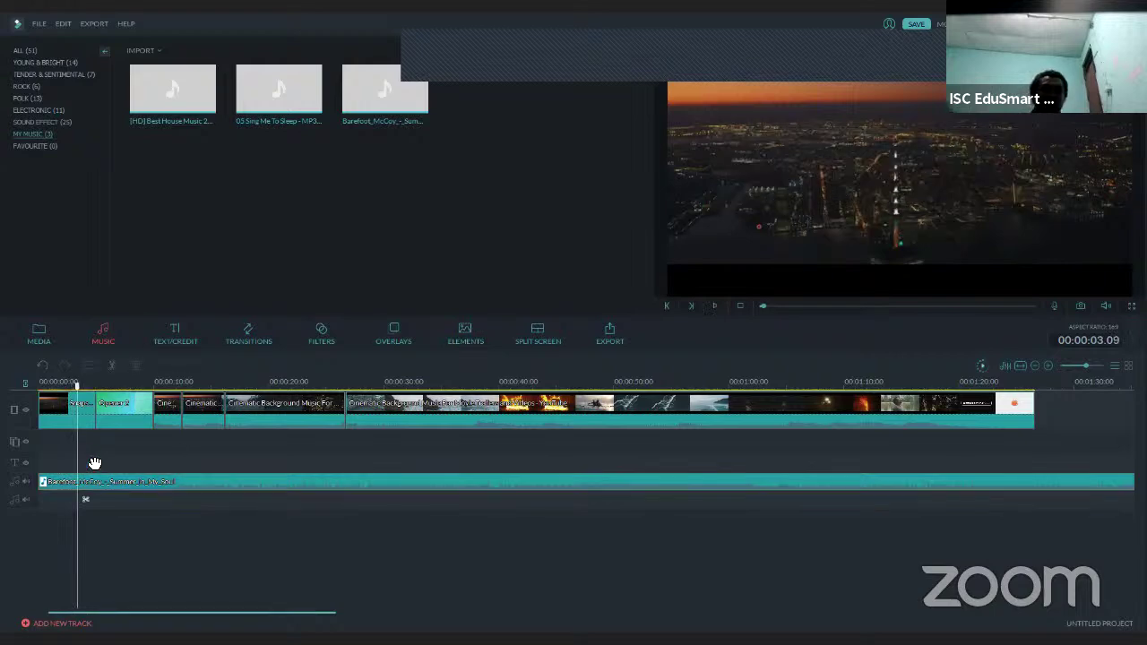
Browse the title presets and add Opener 2 to the timeline twice after the first clip.
left_click(179, 342)
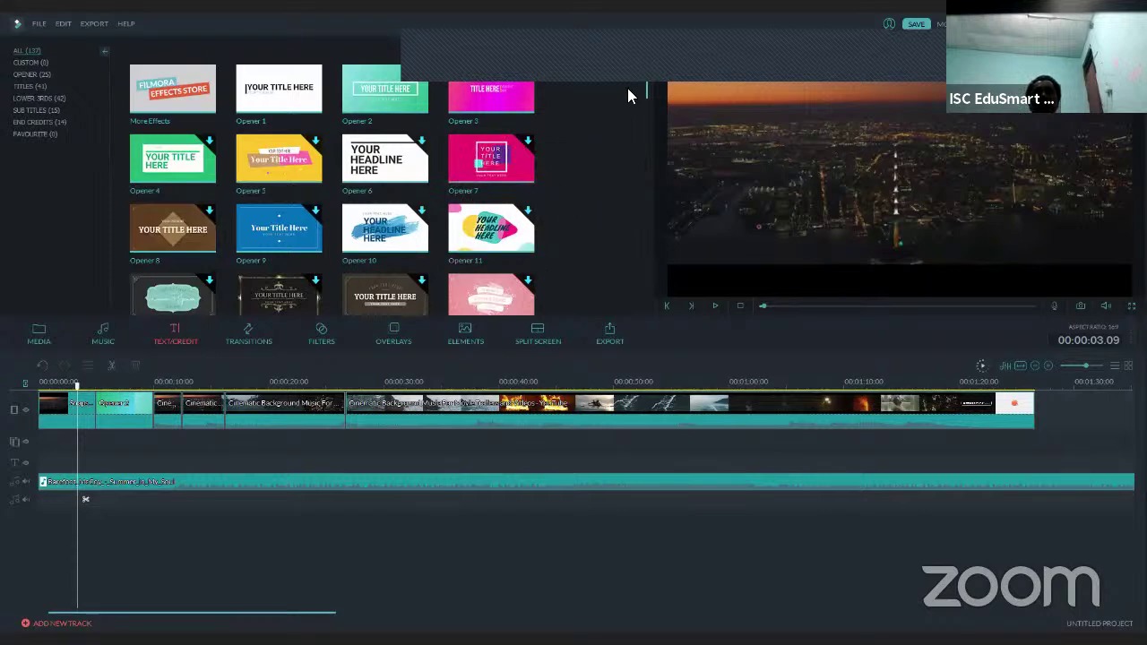
scroll(630, 154, "down", 5)
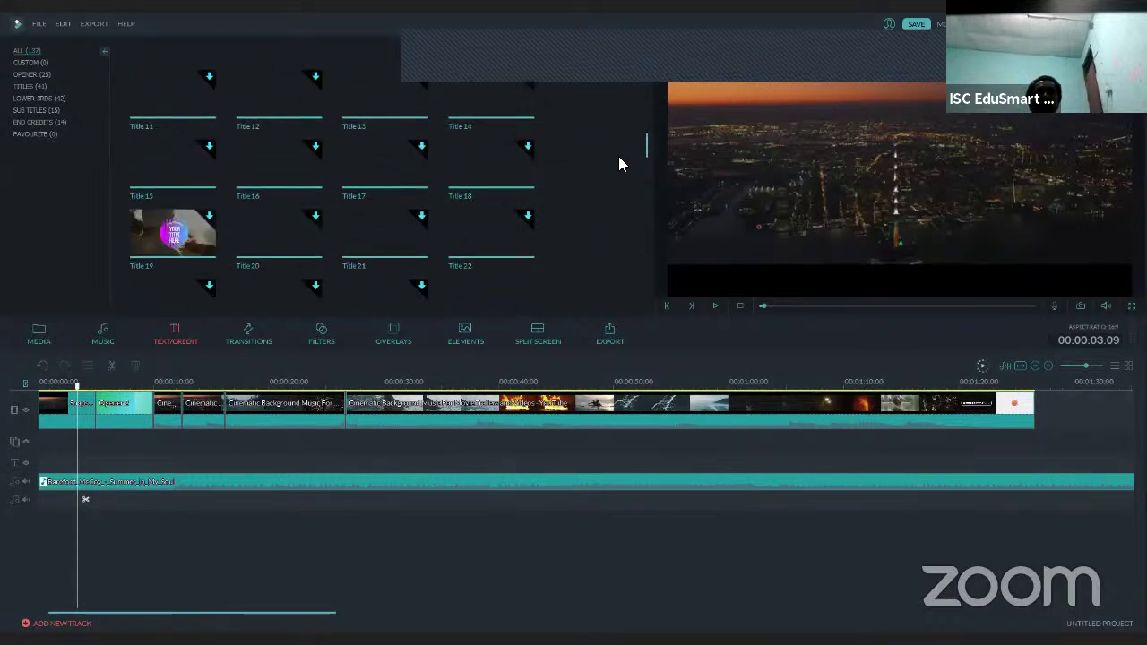
scroll(645, 153, "down", 3)
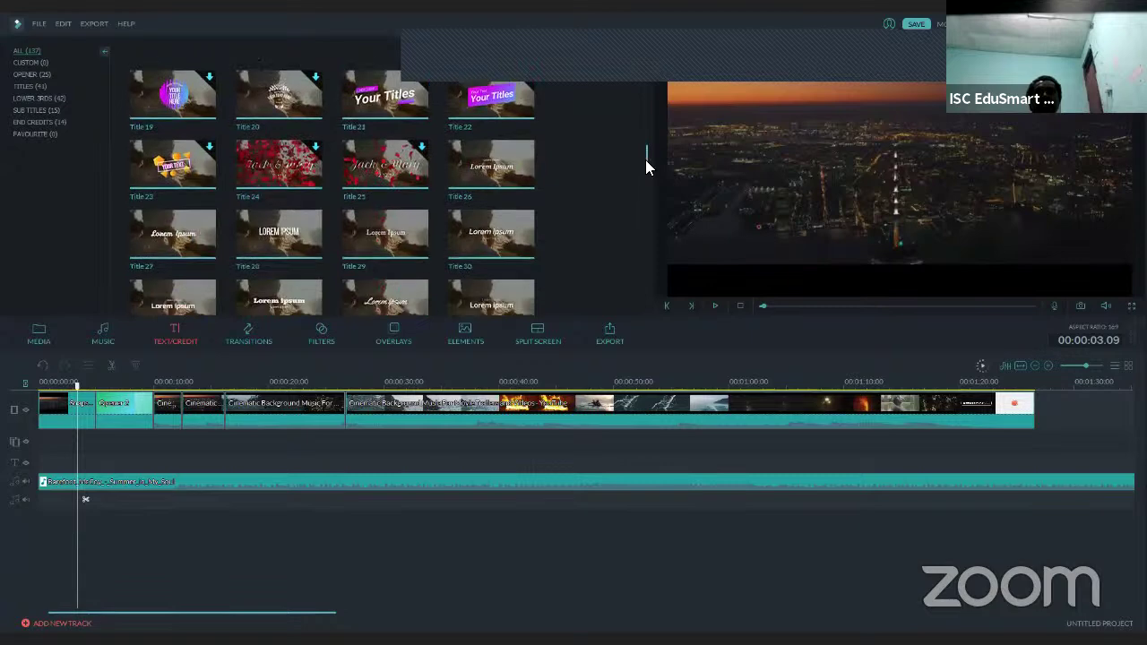
scroll(646, 183, "down", 15)
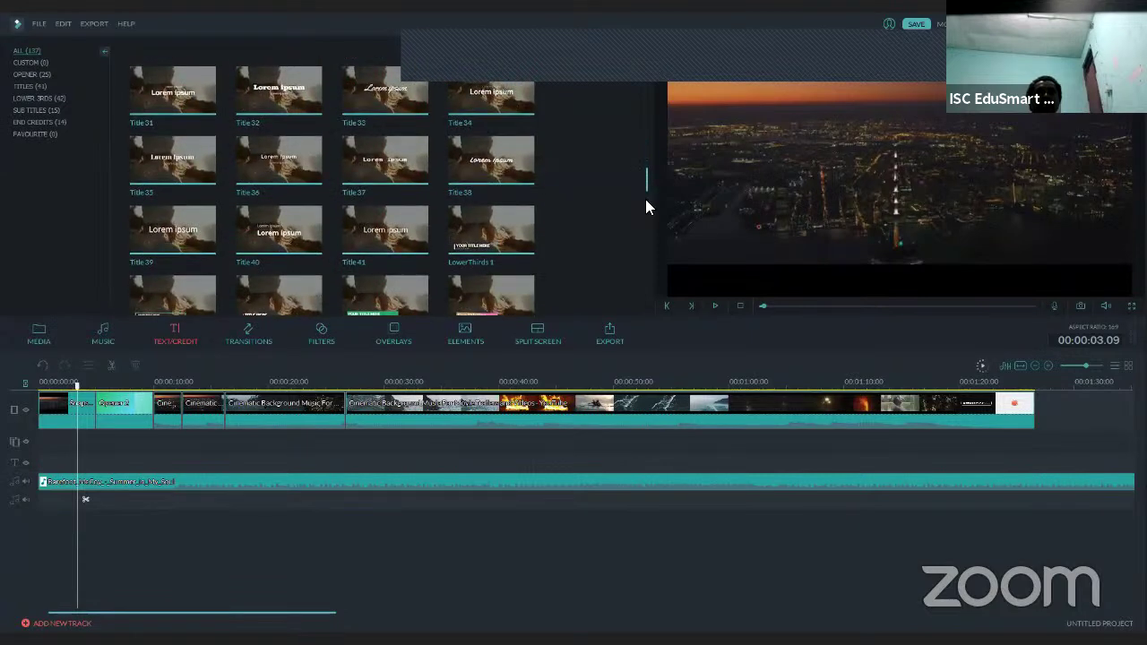
left_click_drag(647, 267, 655, 71)
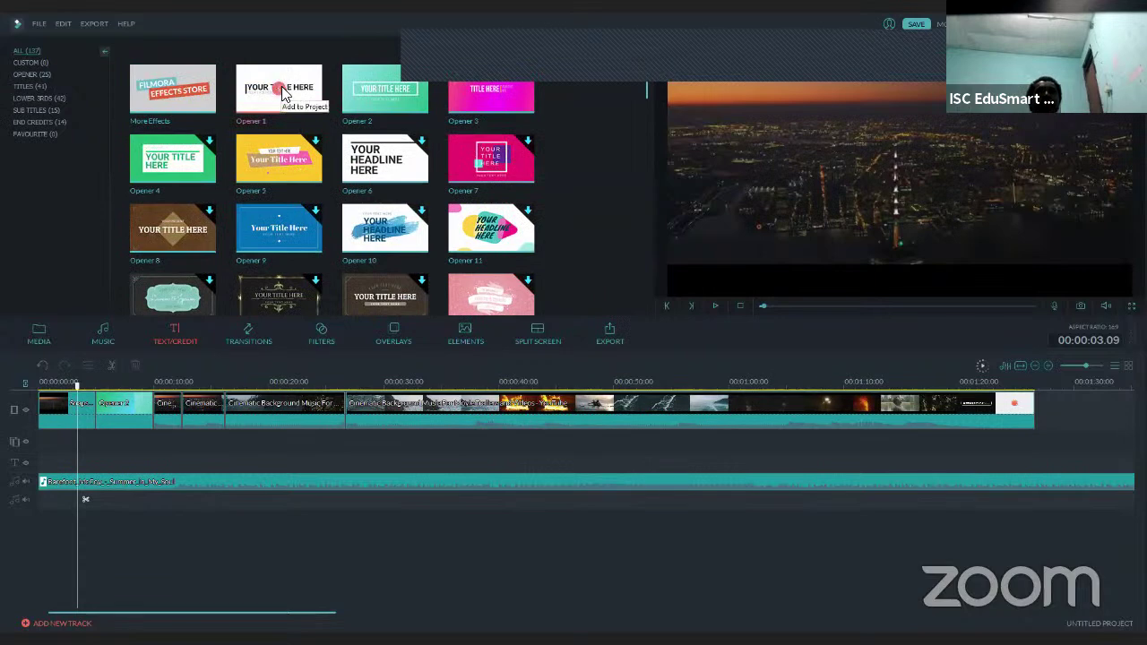
left_click(383, 95)
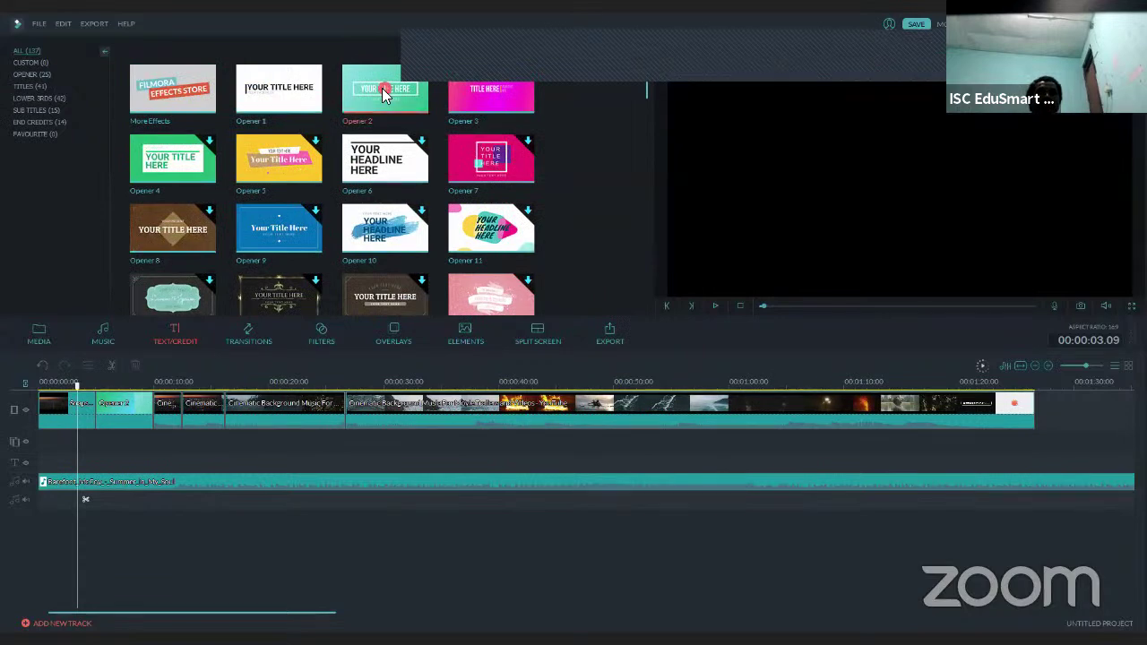
left_click(382, 100)
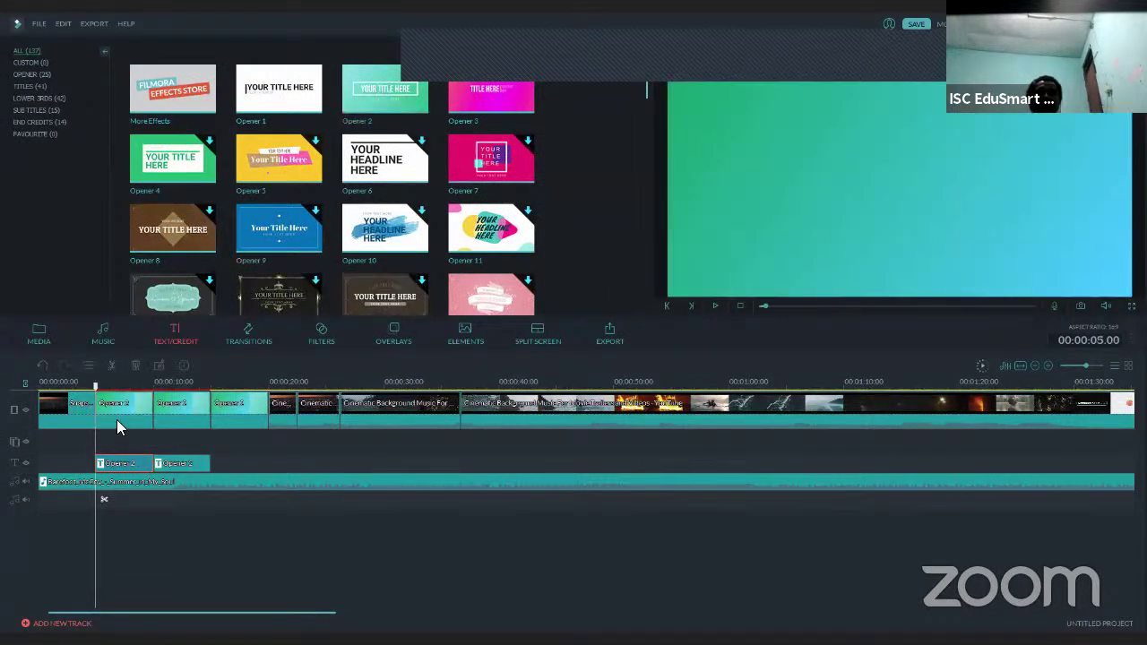
Check the opener clips in the preview and delete the second Opener 2 title from the text track.
left_click_drag(97, 401, 142, 407)
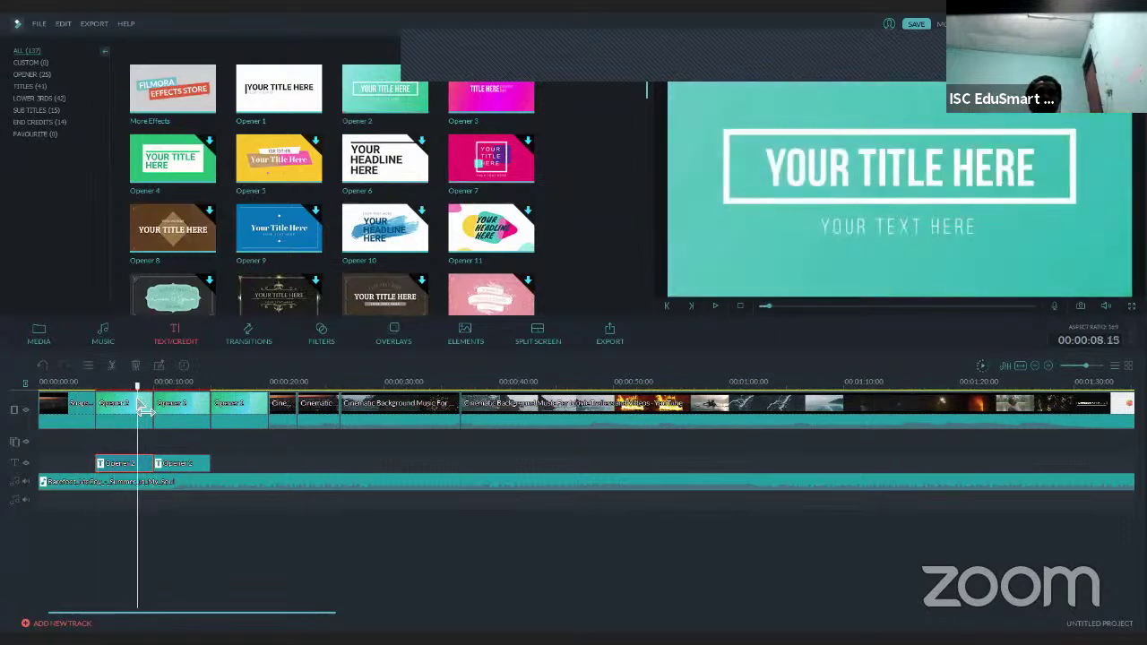
left_click(143, 408)
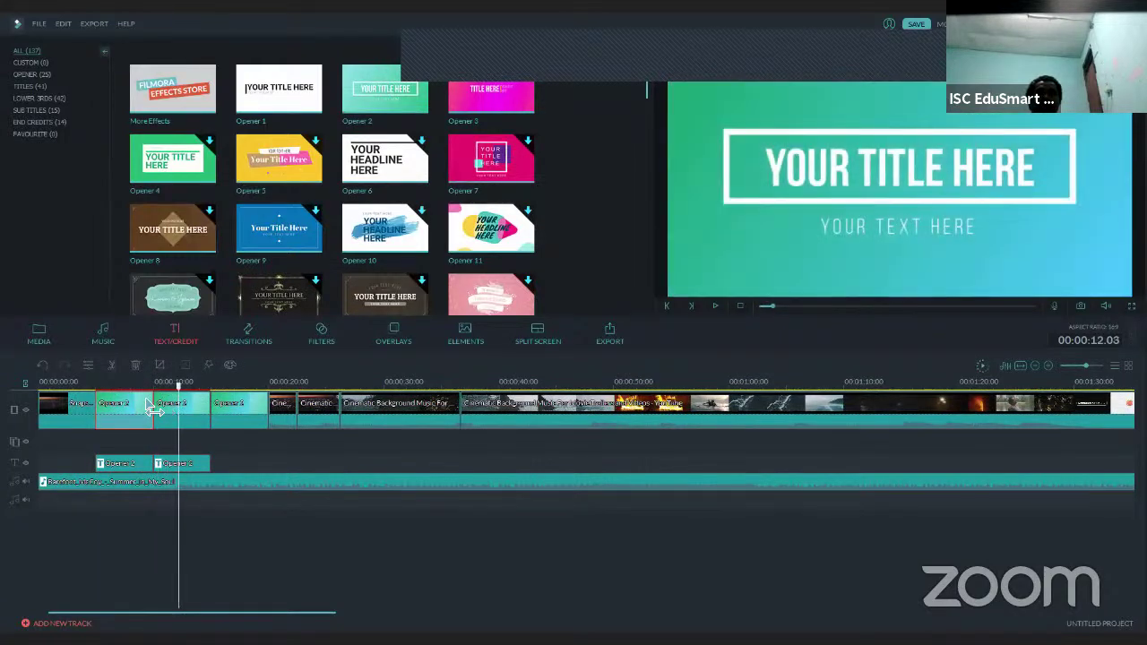
left_click(182, 469)
key("Delete")
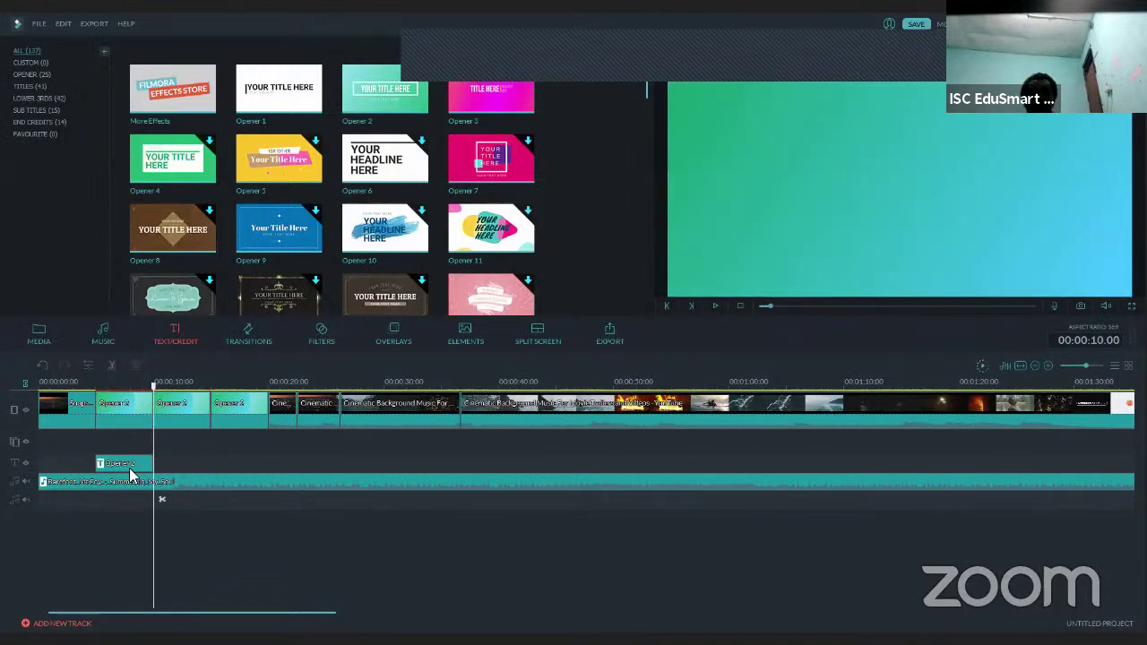
Open the remaining Opener 2 title for editing and replace its headline with "mestrado teknologia edukasaun".
left_click(128, 466)
double_click(128, 466)
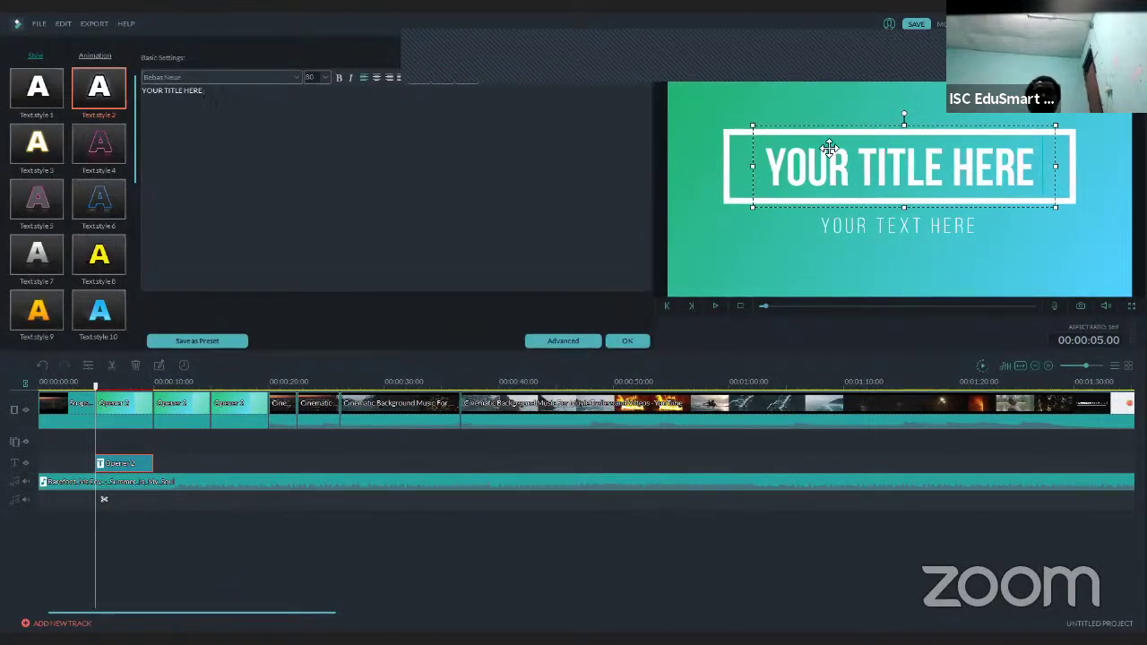
key("ctrl+a")
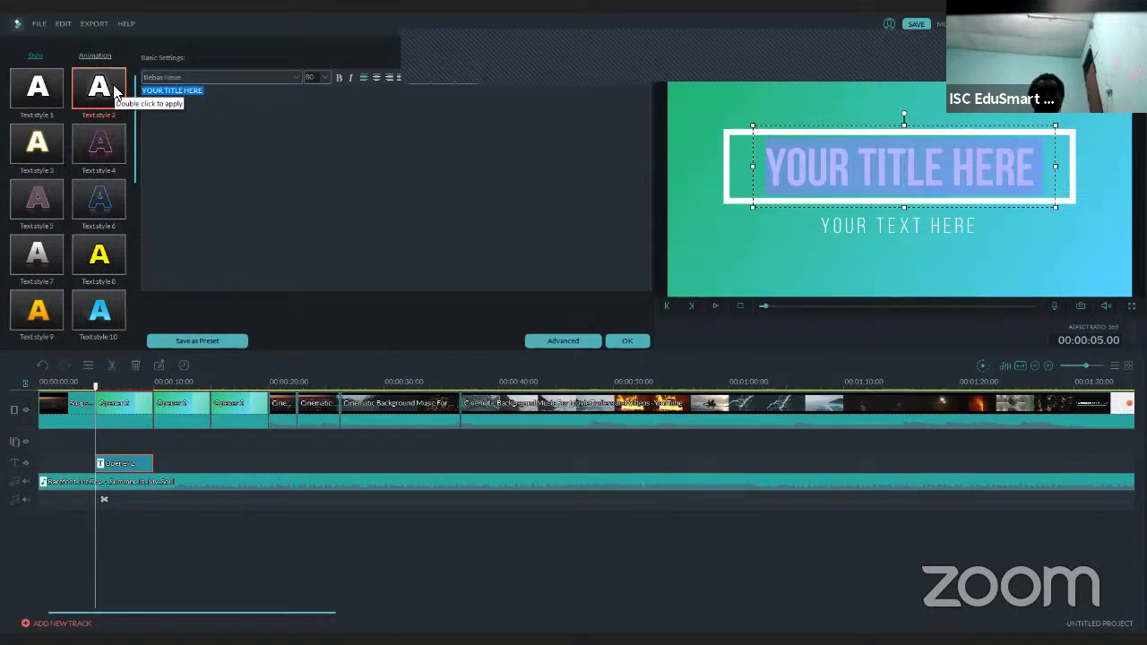
type("mestrado")
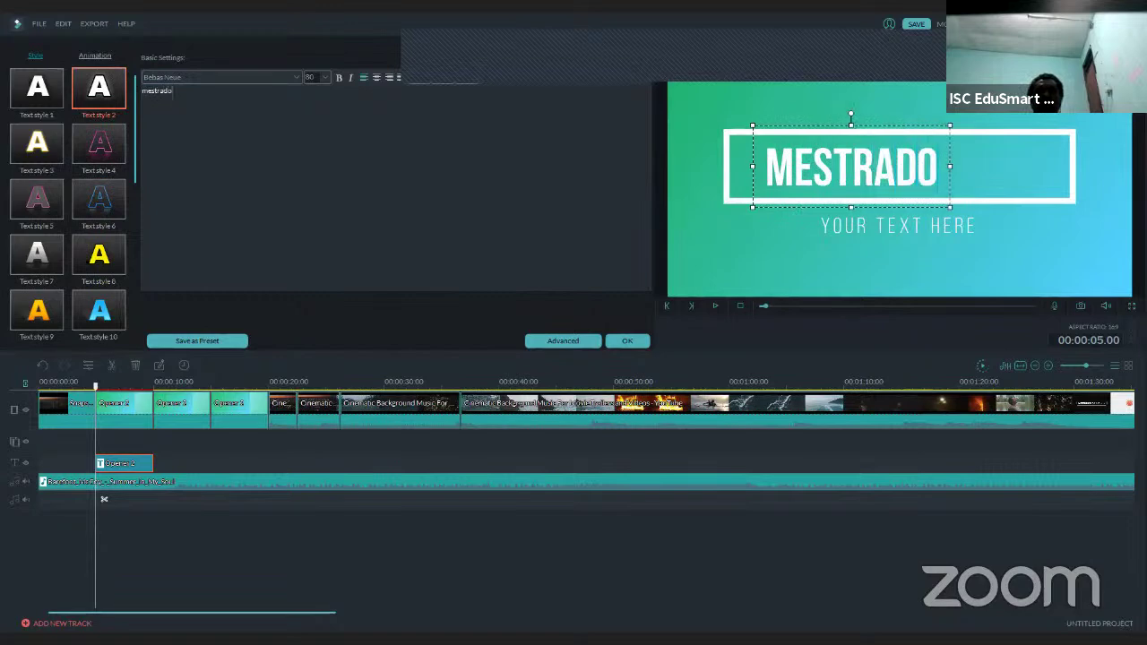
type(" tekn")
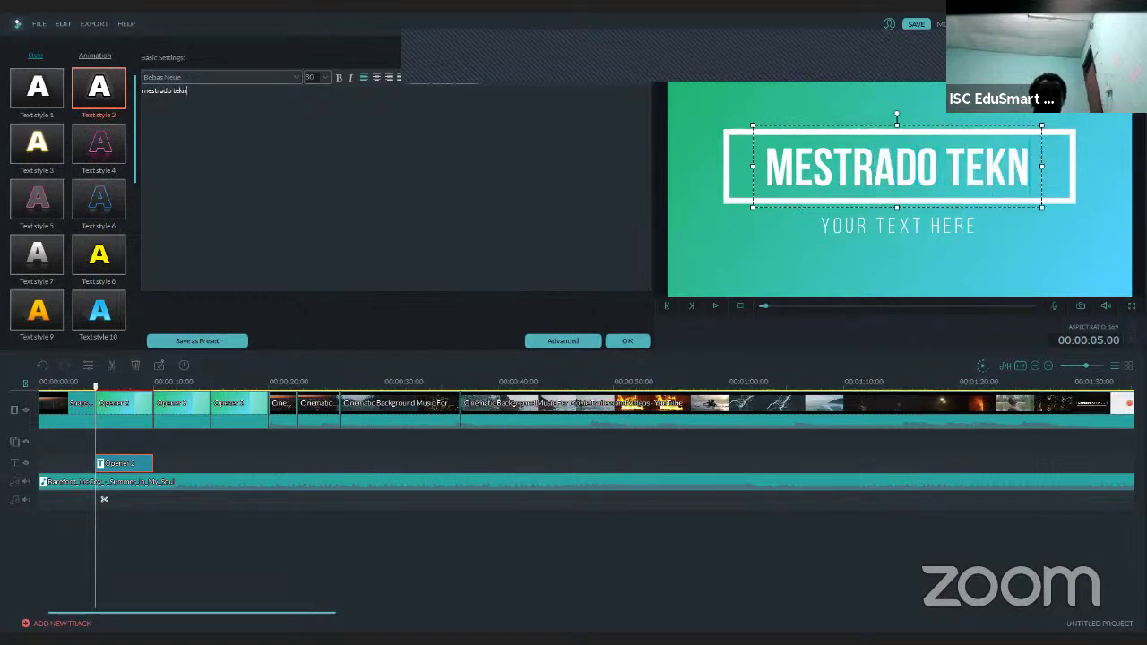
type("ologia edukasaun")
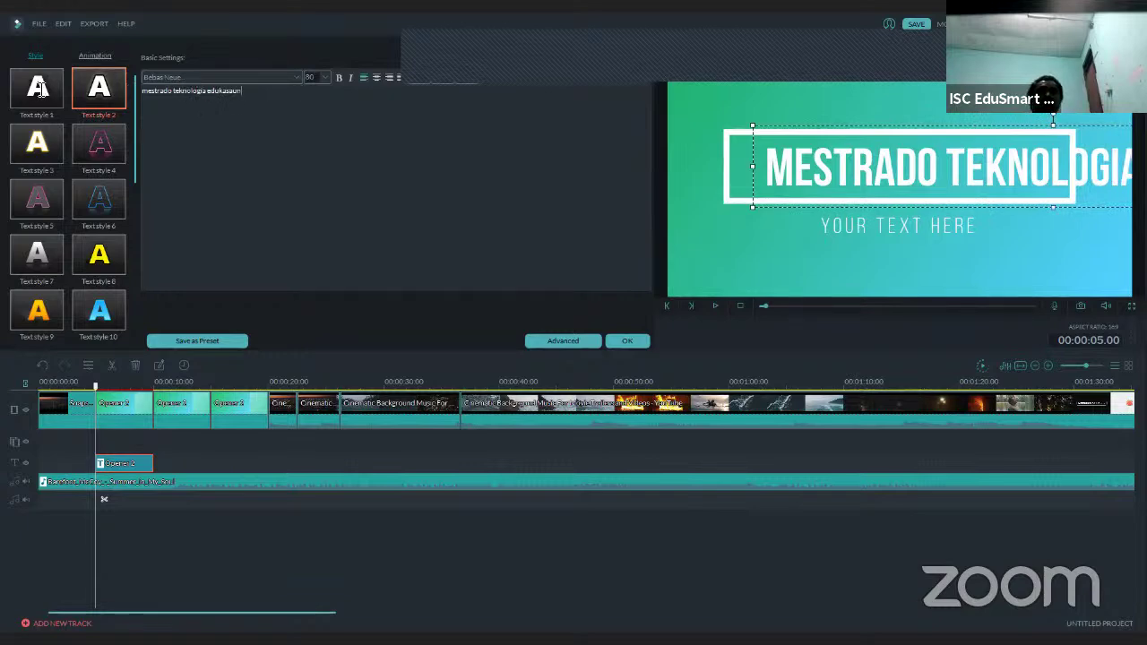
Reduce the headline's font size to 40 so the text fits inside the white frame.
key("ctrl+a")
left_click(316, 79)
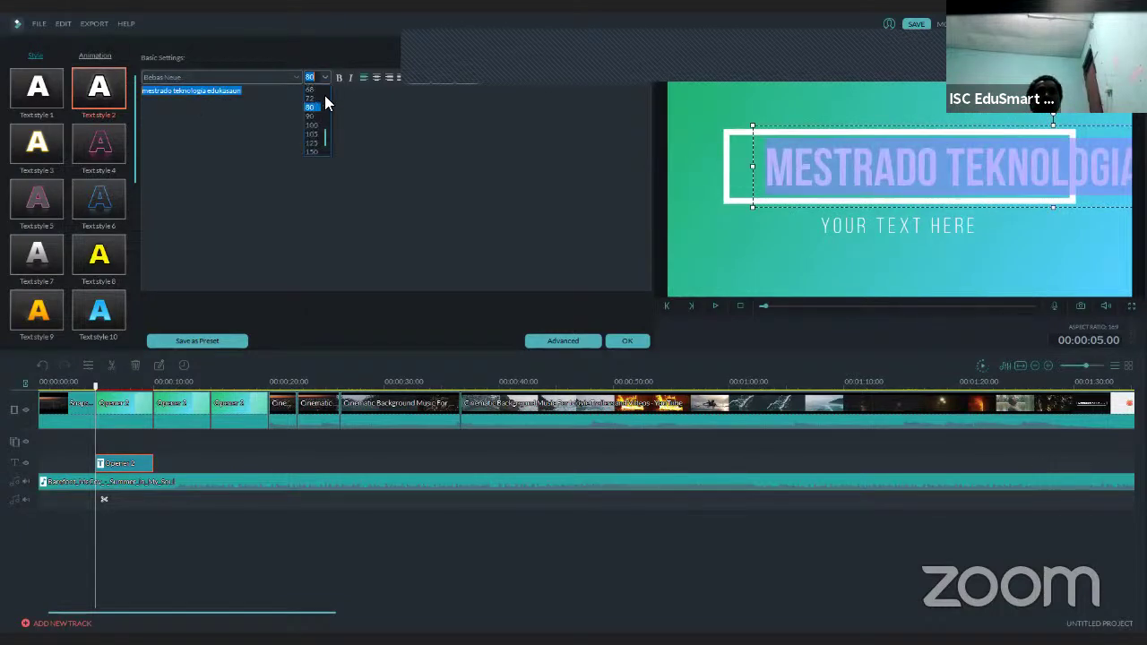
left_click(318, 103)
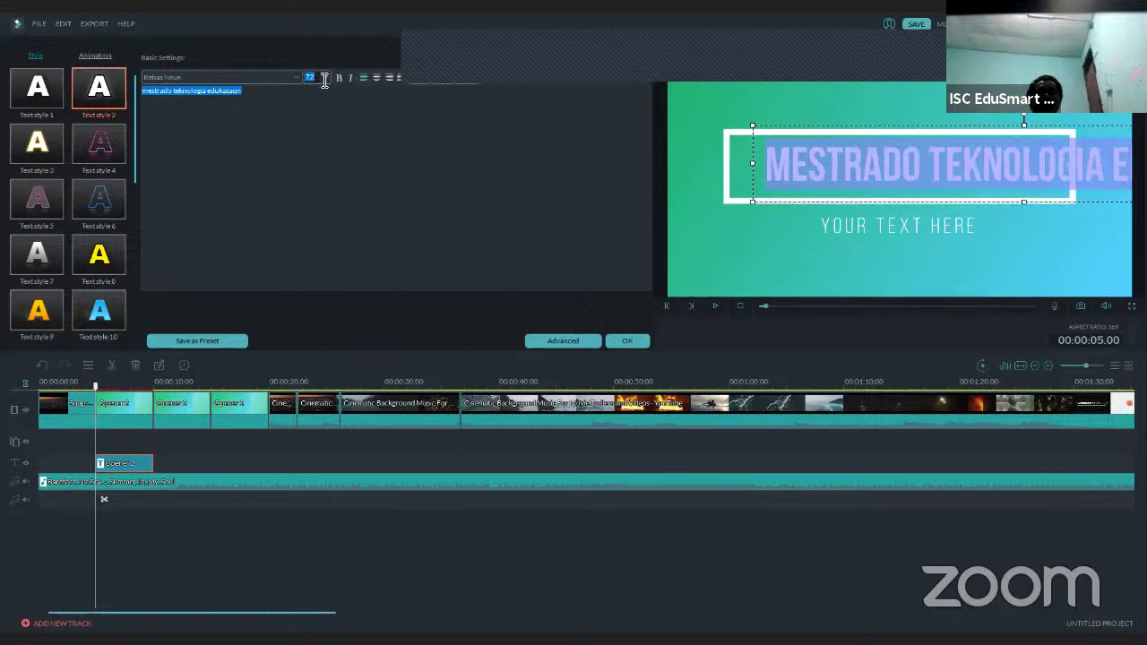
type("40")
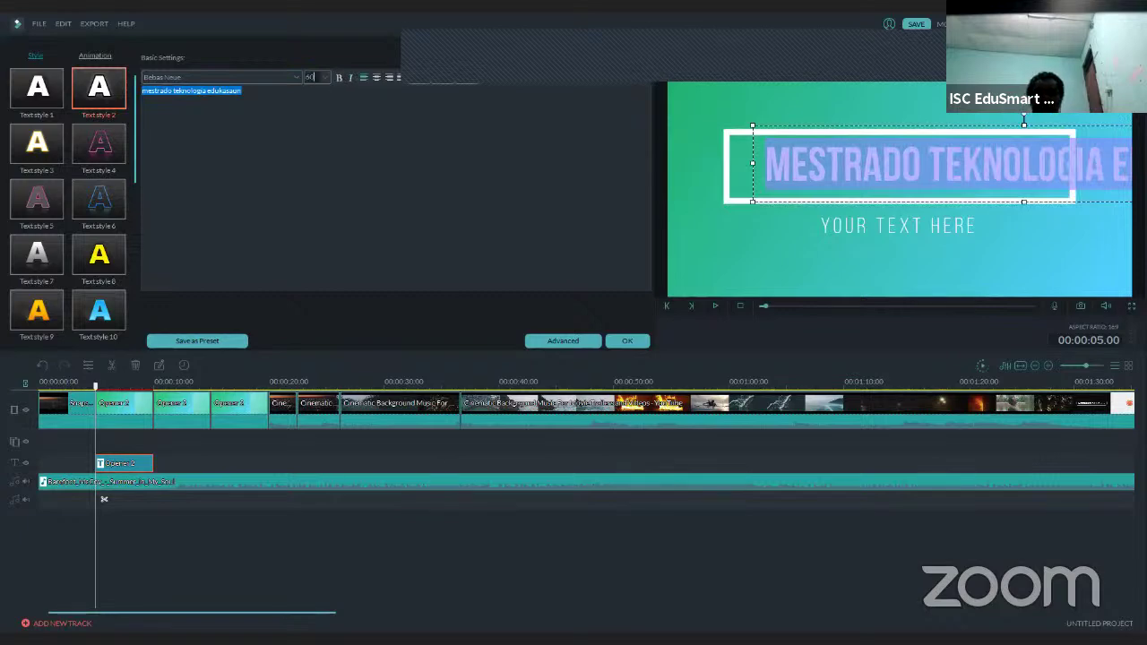
key("Return")
double_click(316, 77)
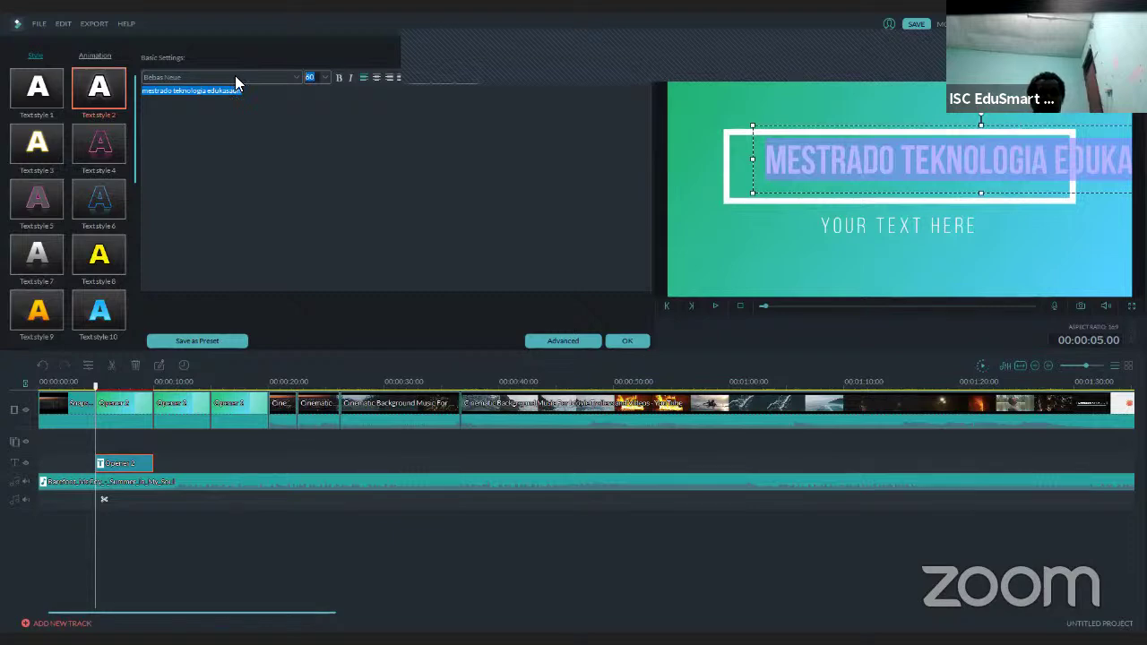
key("Return")
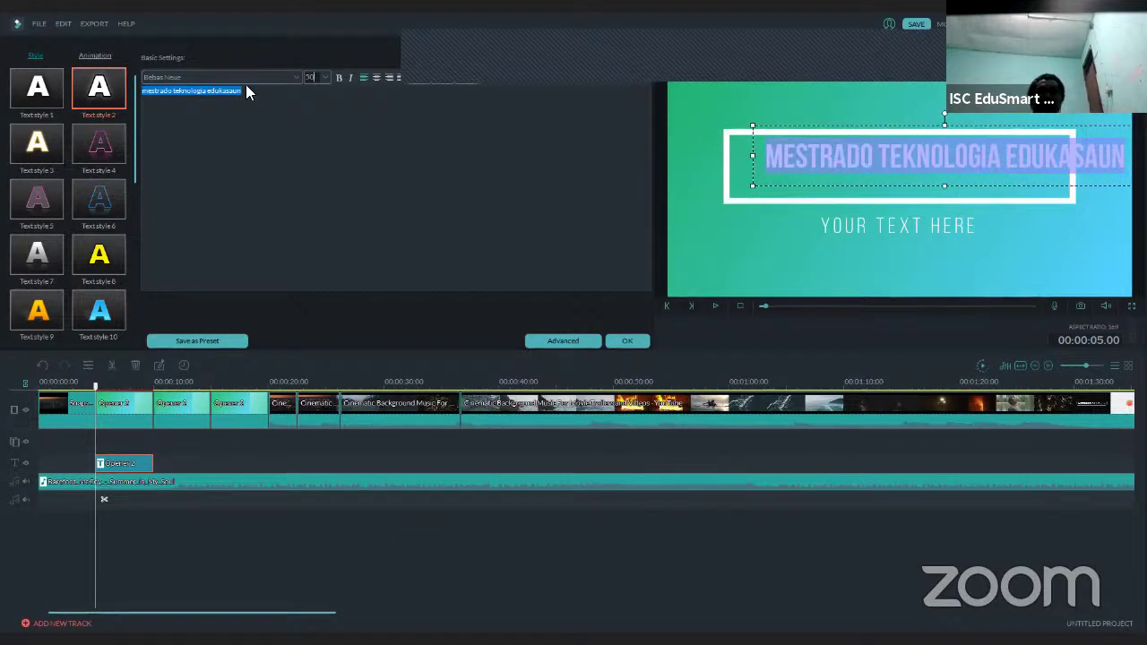
double_click(313, 78)
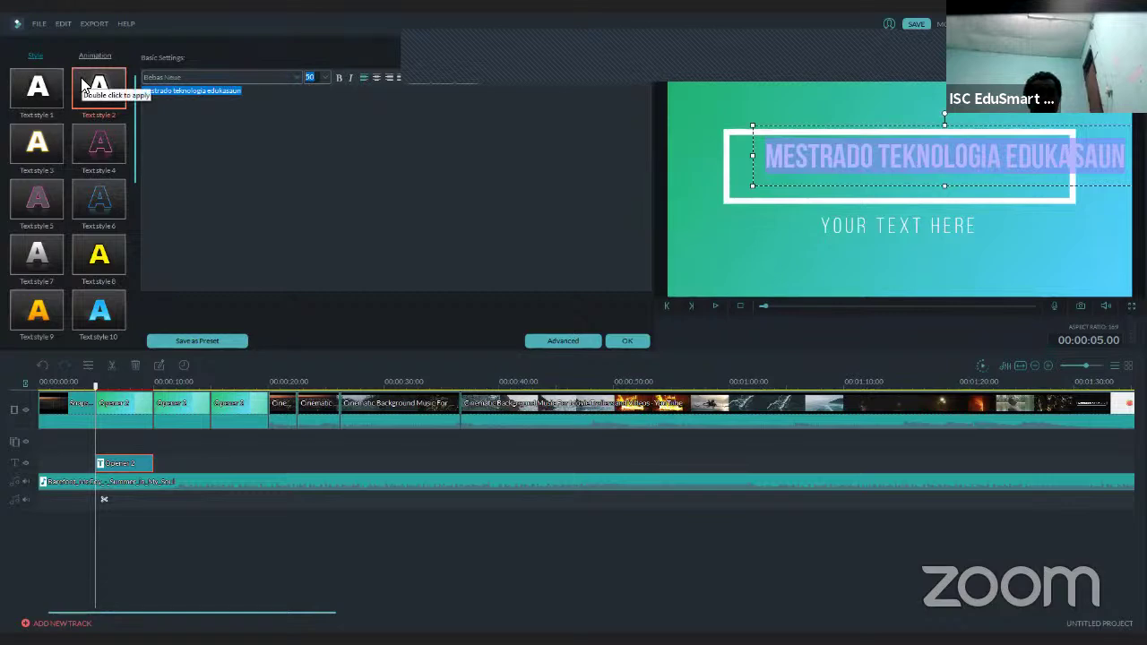
type("40")
left_click(524, 231)
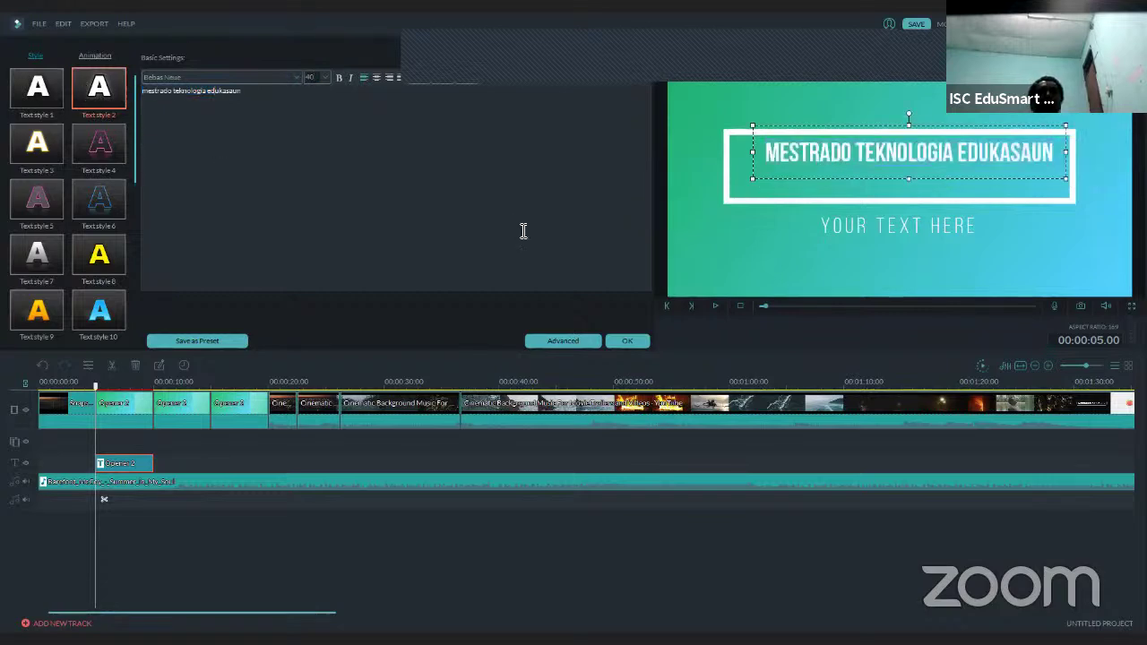
Replace the placeholder subtitle below the frame with "kapita selekta\" and add a line break.
left_click(837, 224)
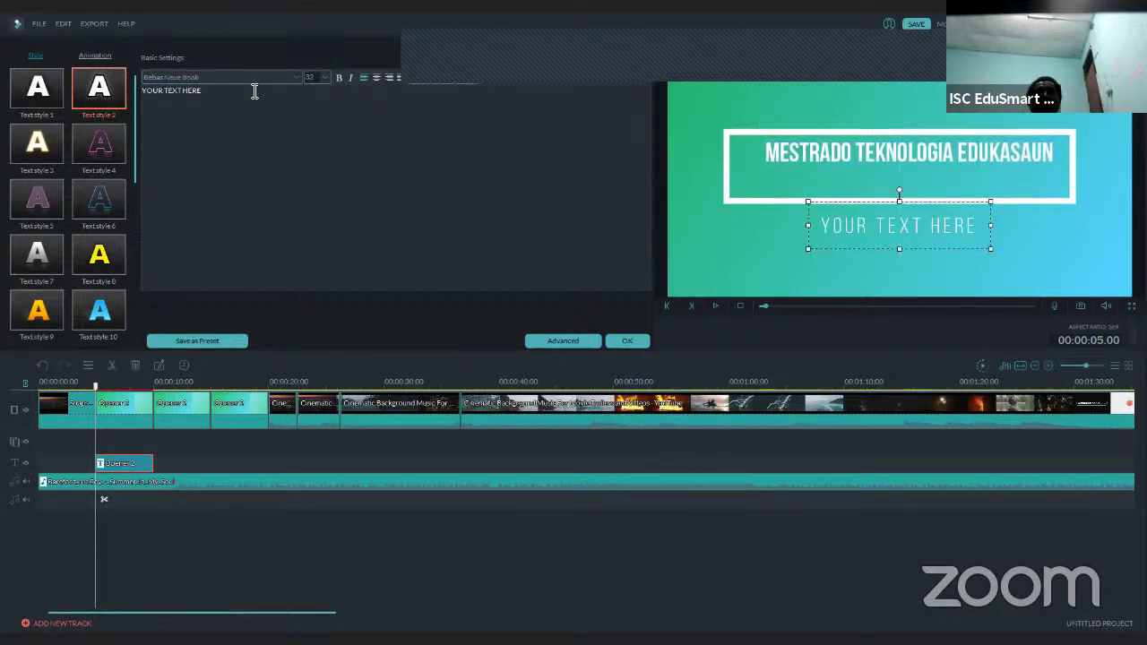
left_click_drag(203, 91, 115, 95)
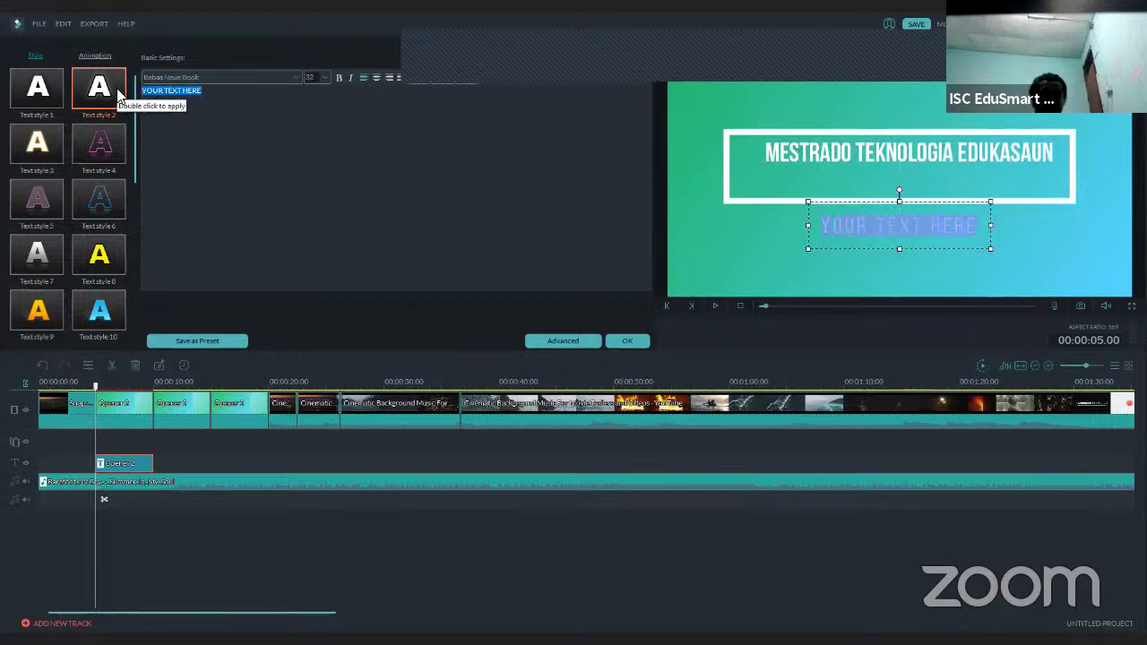
type("mater")
key("BackSpace")
key("BackSpace")
key("BackSpace")
key("BackSpace")
key("BackSpace")
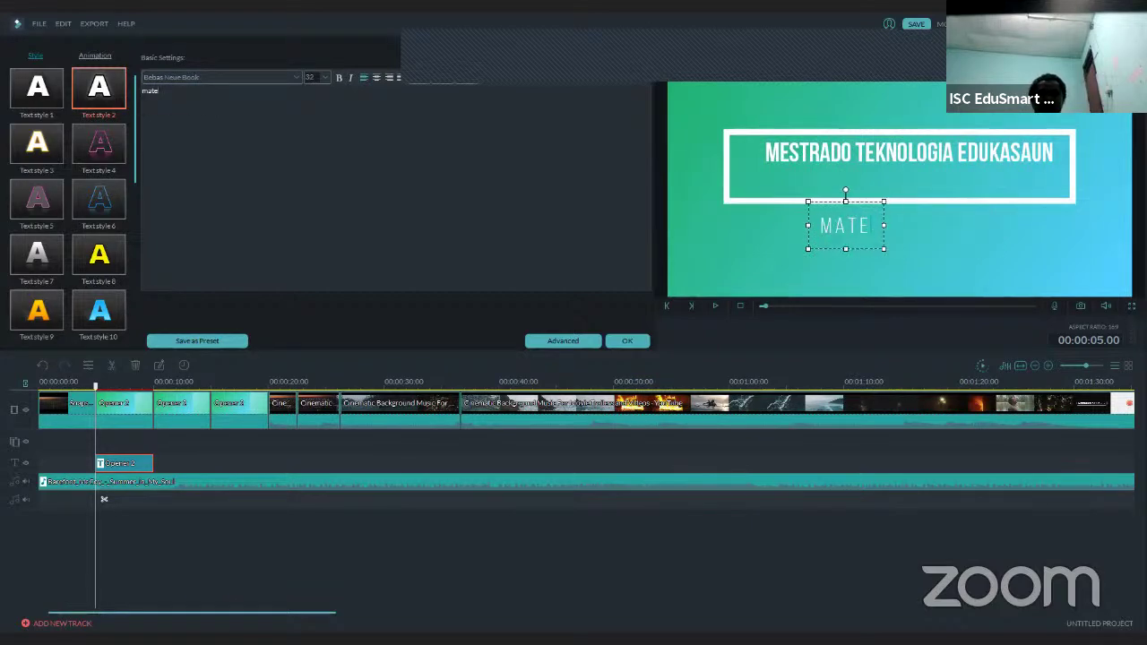
type("kapi")
key("BackSpace")
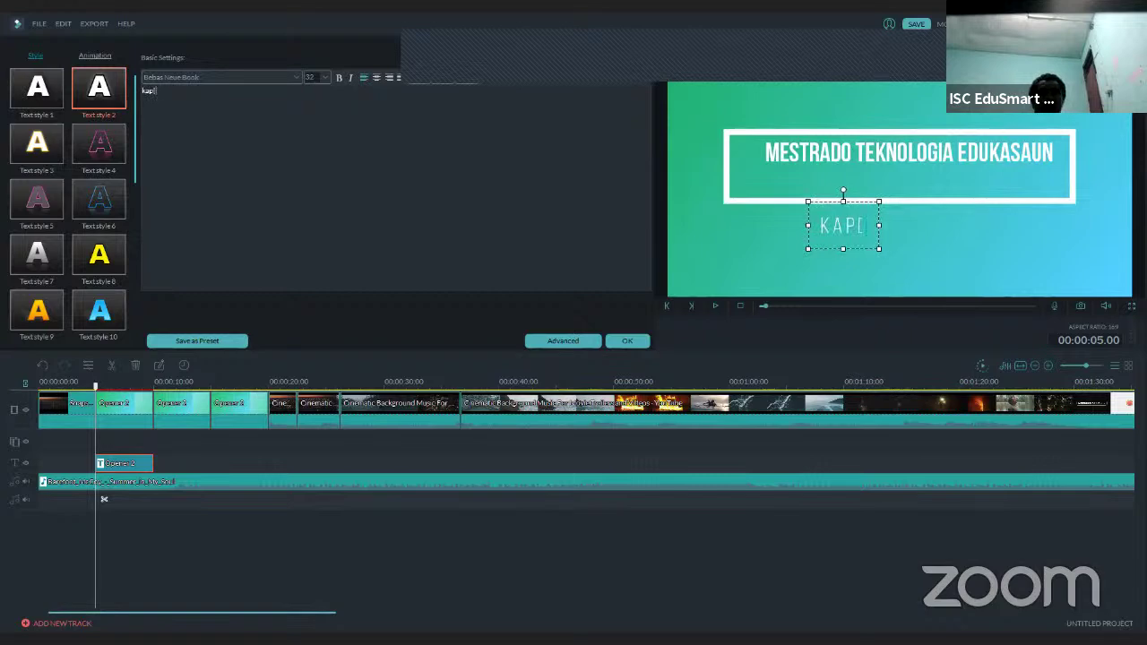
type("s")
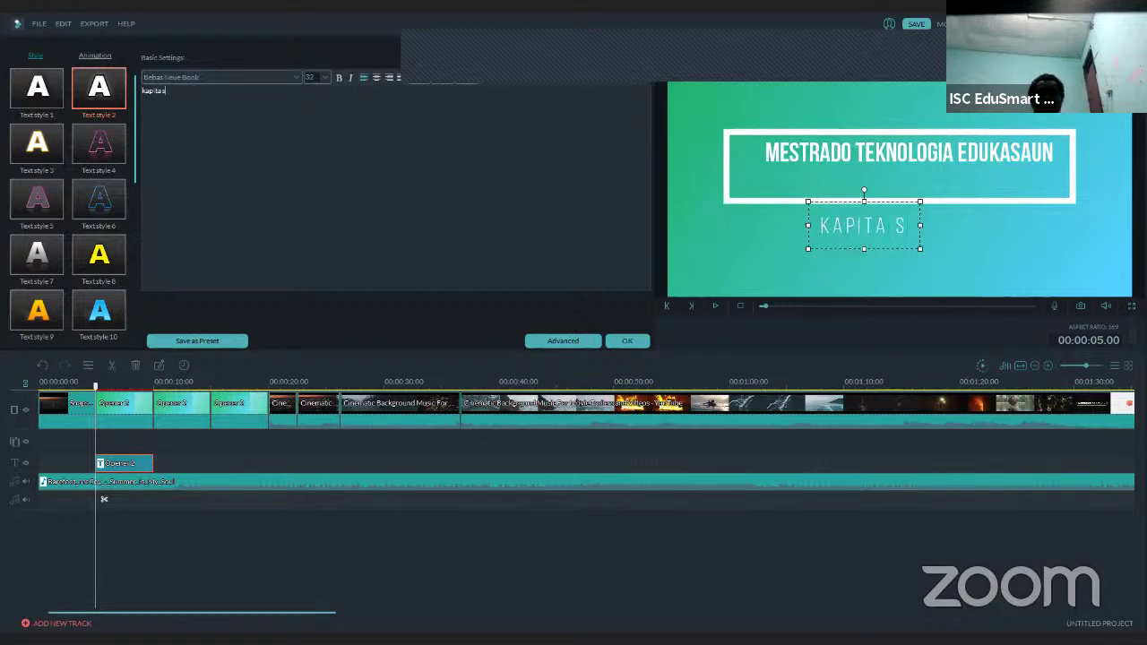
type("elekta\\")
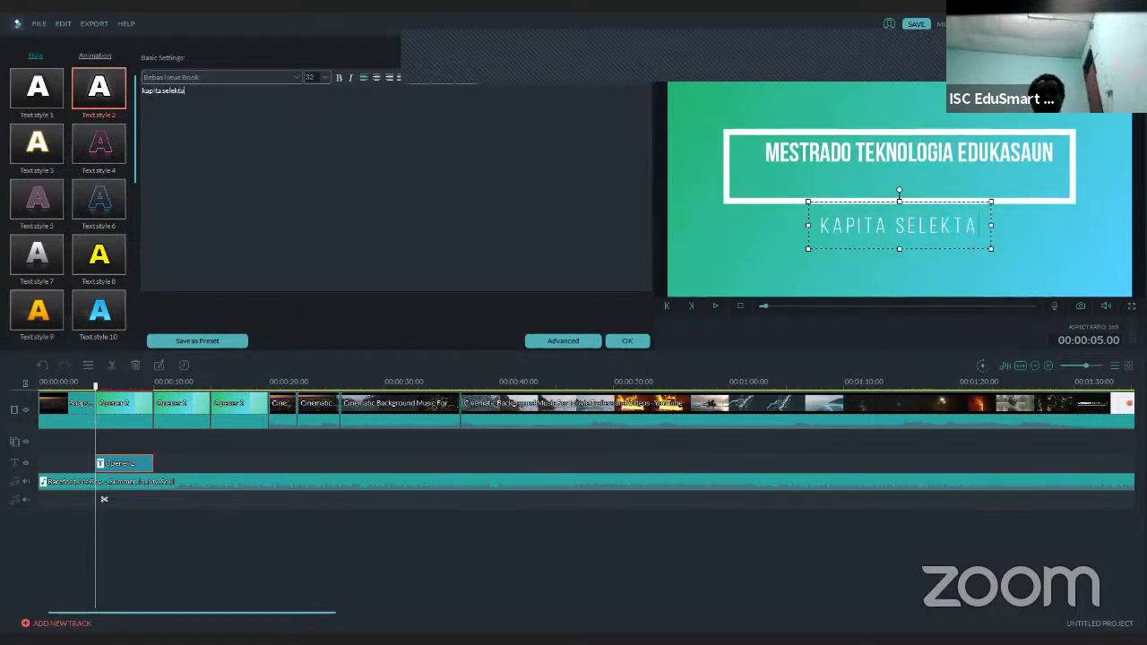
key("Return")
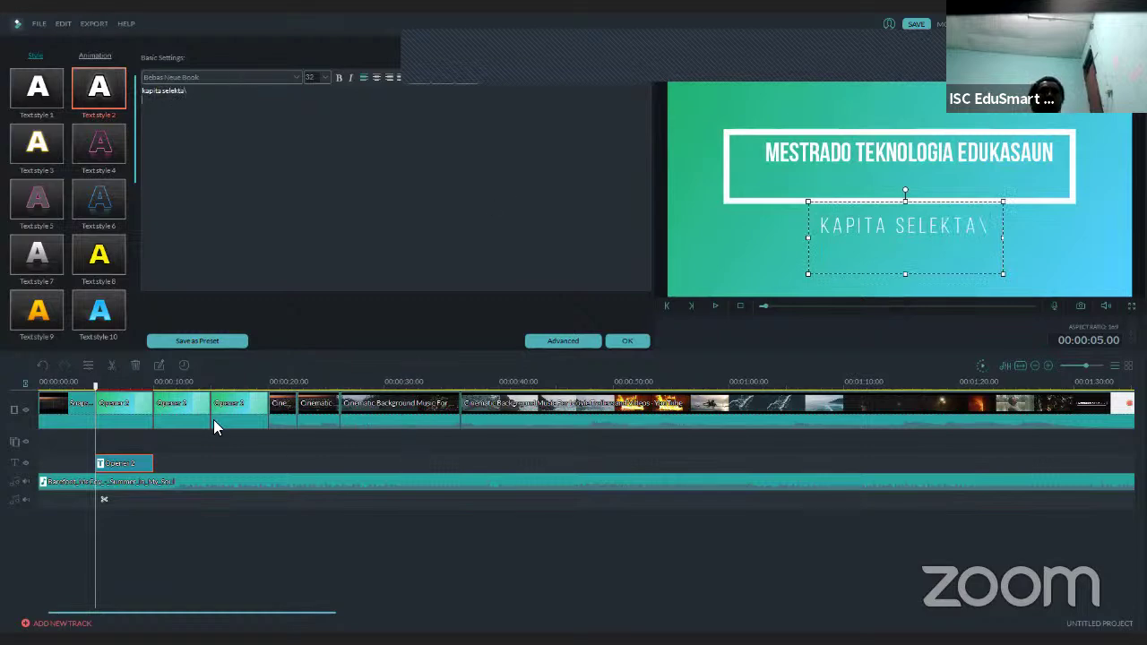
Move the edited title to the start of the timeline over the first video clip and play back the opening.
left_click(93, 395)
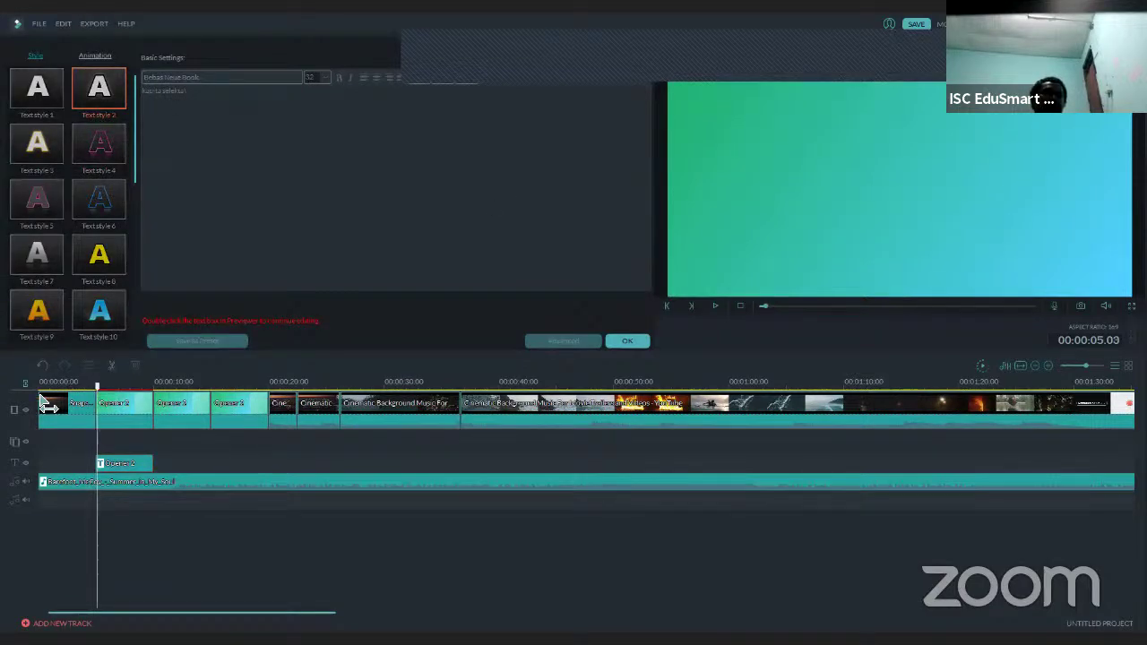
left_click(124, 463)
left_click_drag(78, 469, 67, 466)
left_click(67, 391)
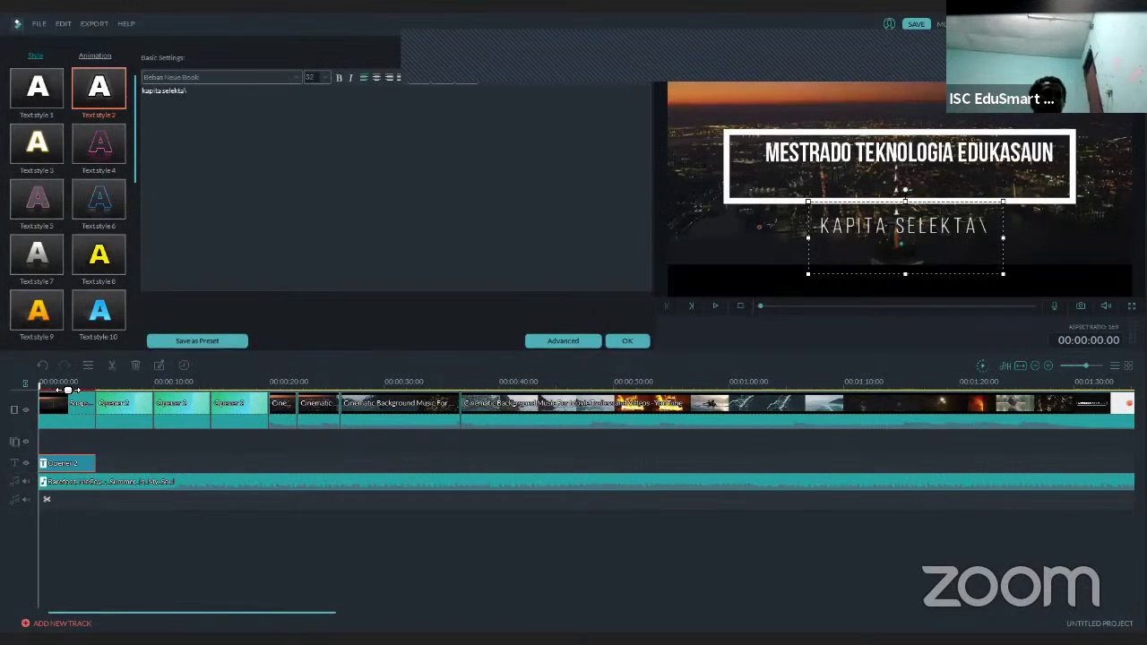
left_click(715, 307)
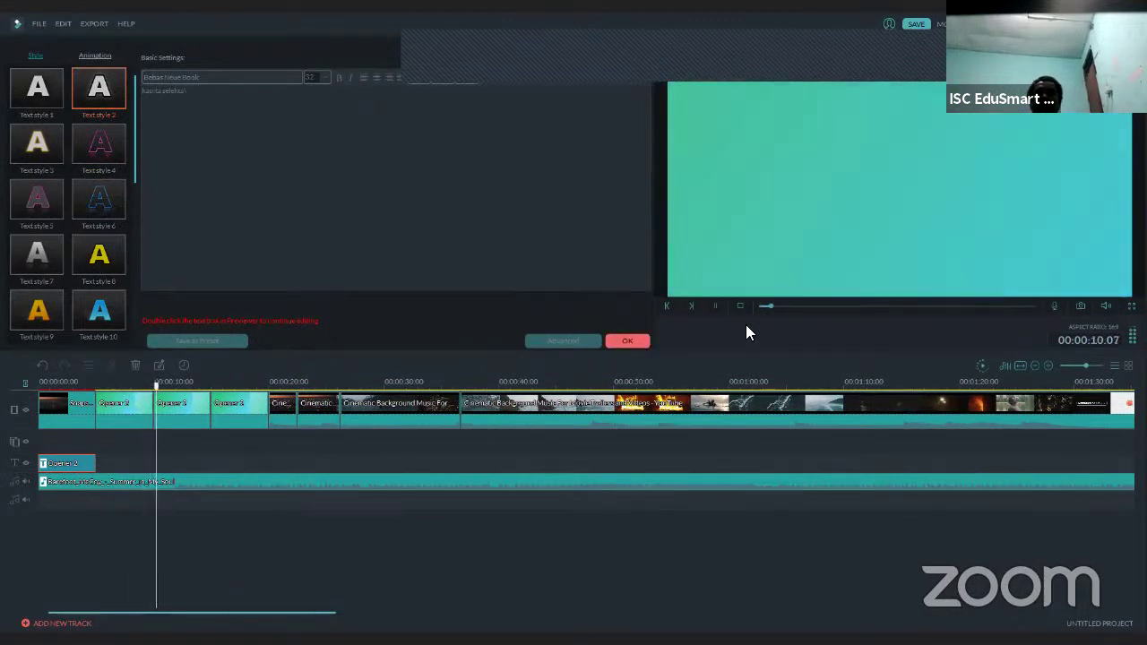
left_click(714, 307)
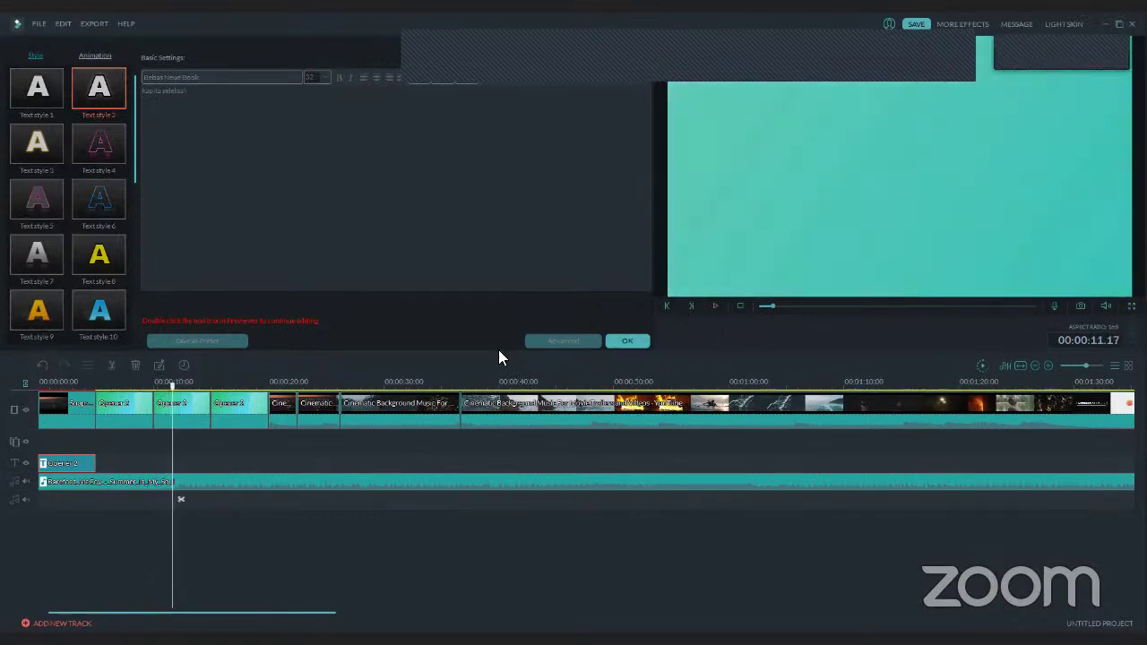
Delete the three Opener background clips that follow the first clip on the video track.
double_click(112, 407)
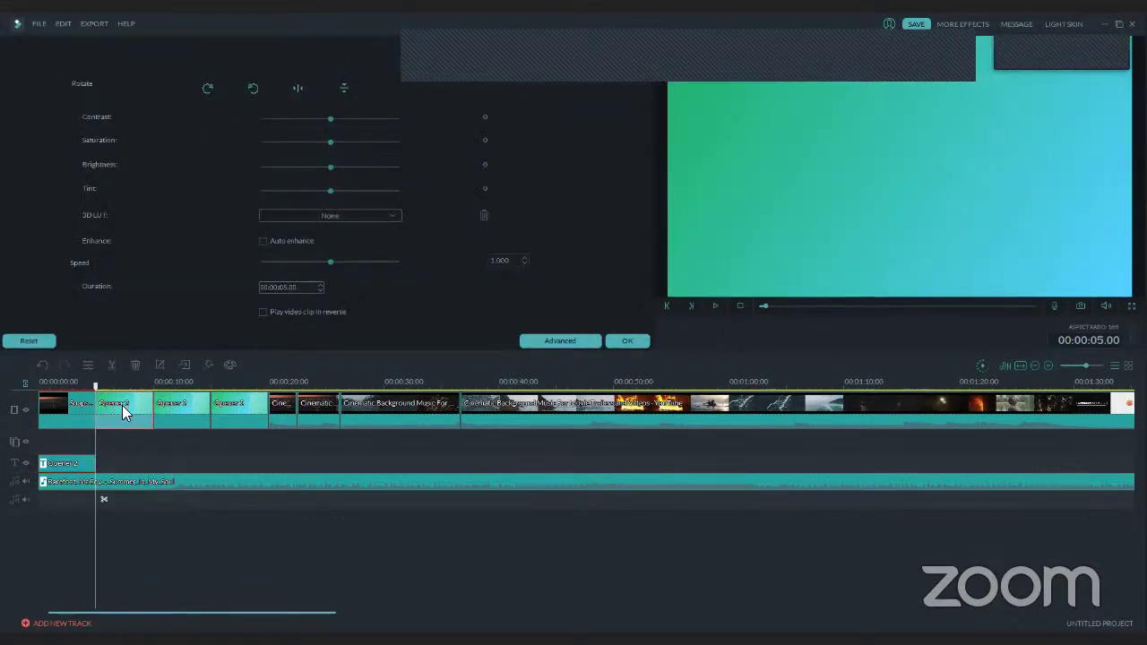
key("Delete")
key("Delete")
left_click(149, 402)
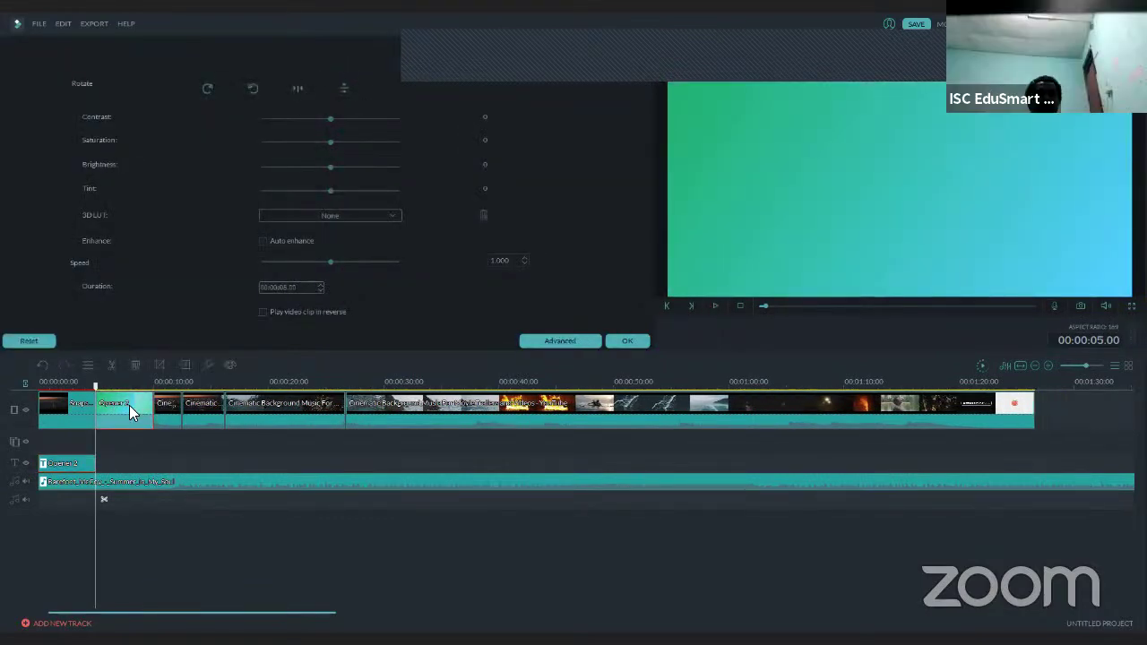
key("Delete")
Close the clip settings and play the titled opening from near the start of the timeline.
left_click_drag(96, 386, 40, 393)
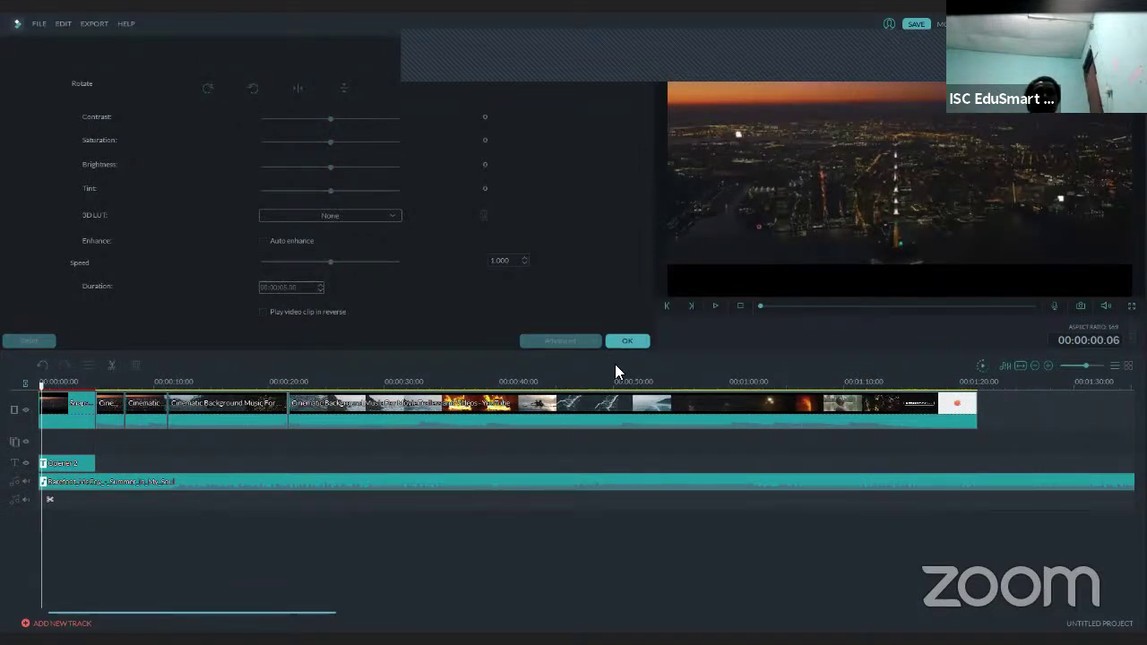
left_click(635, 338)
left_click(716, 307)
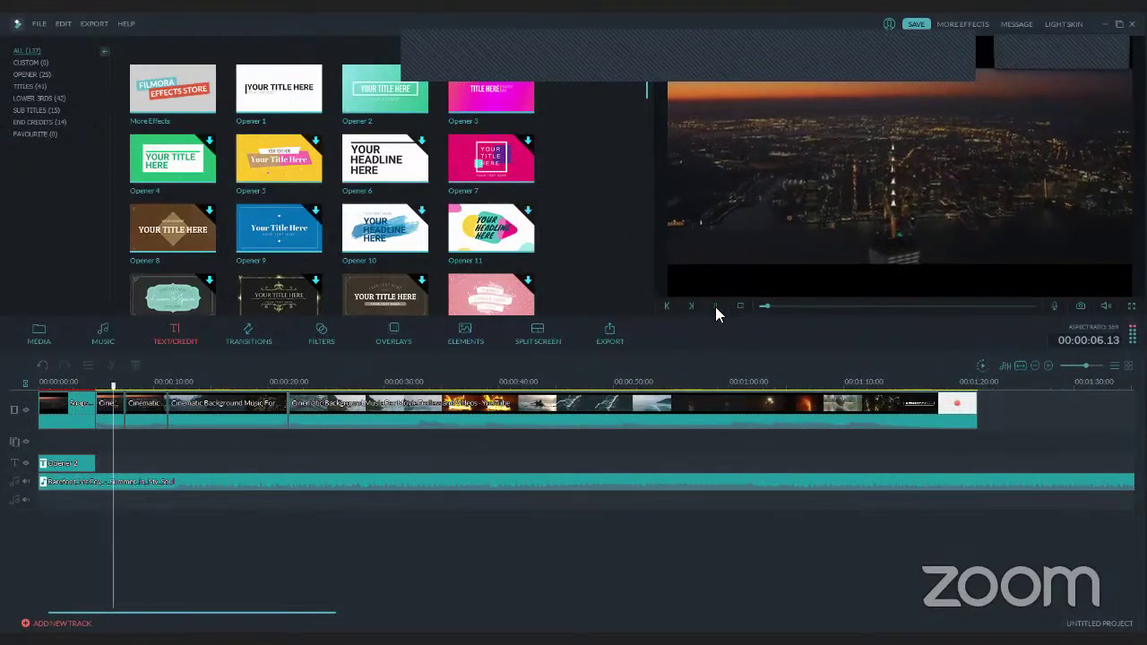
key("space")
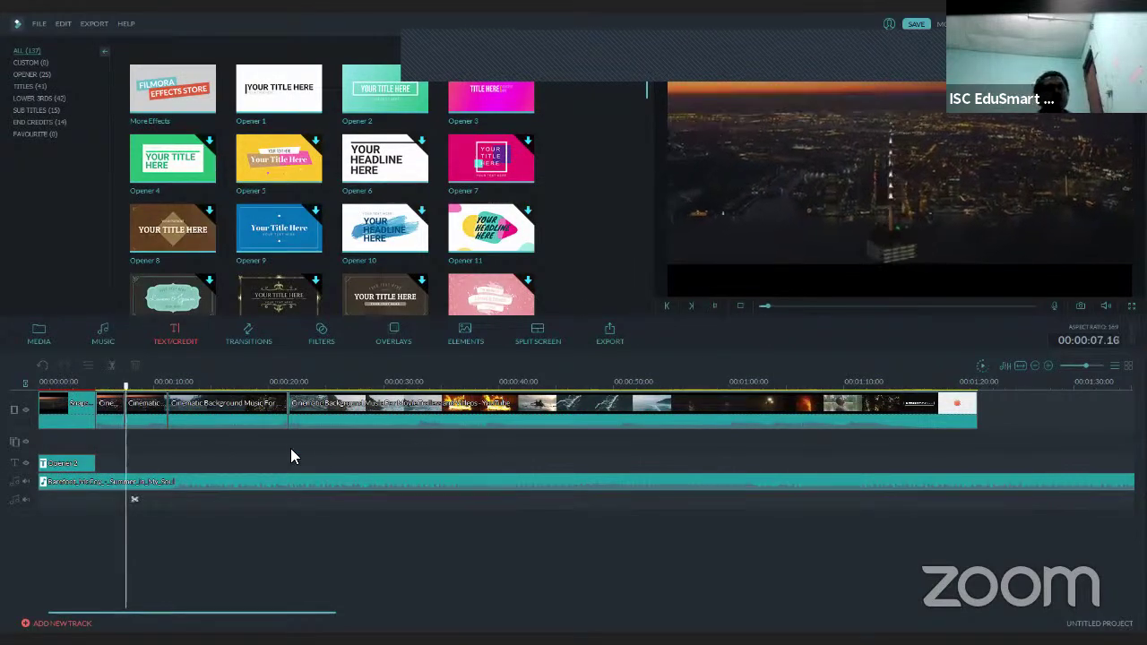
left_click(199, 418)
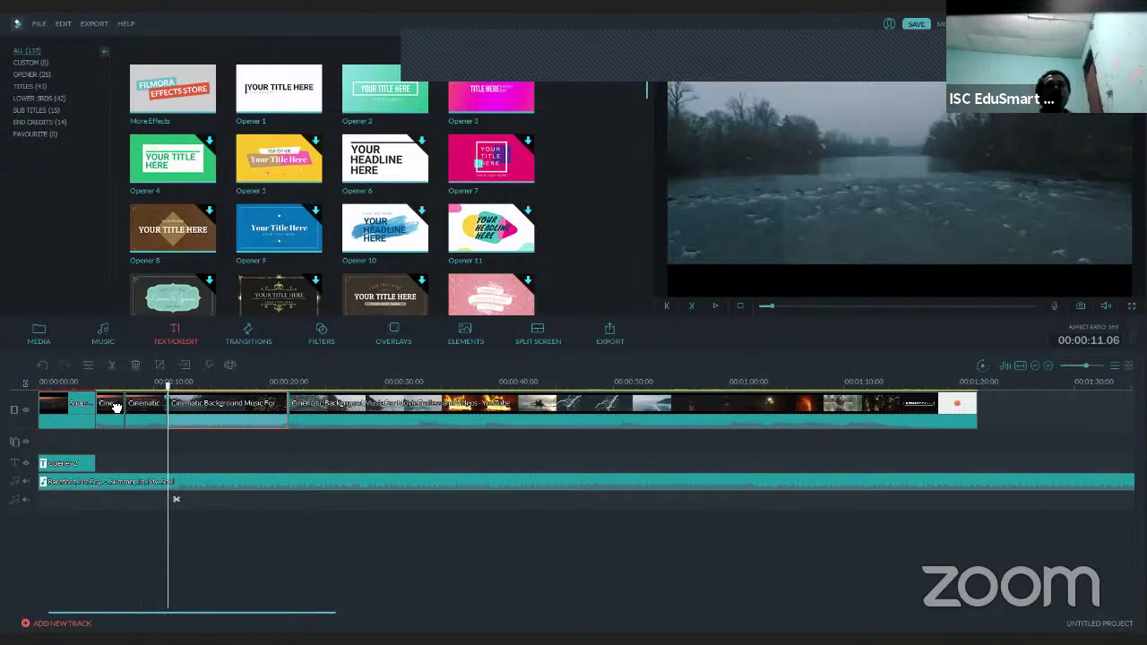
left_click(68, 405)
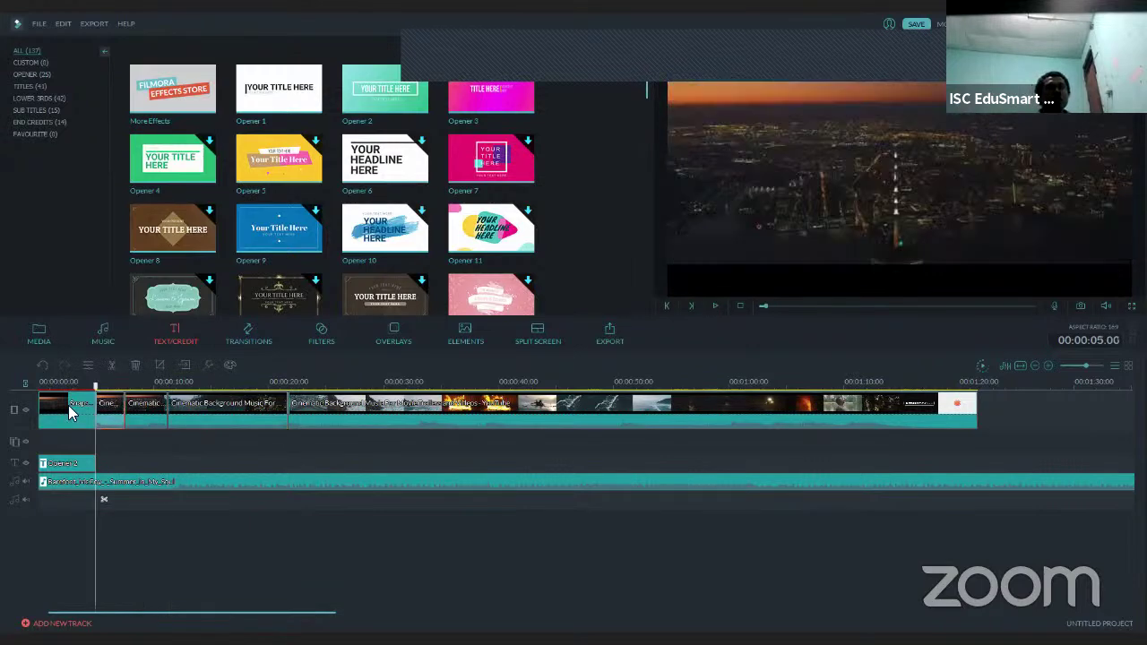
Open the transitions library and examine the separate clips and the cuts between them on the video track.
left_click(236, 338)
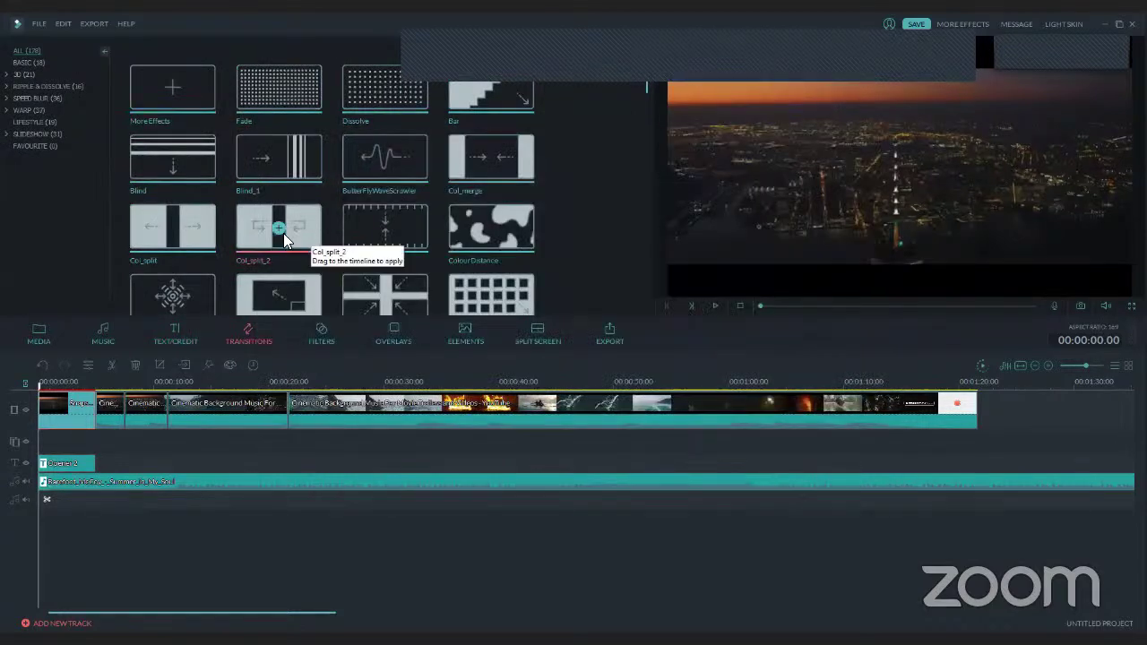
left_click(116, 418)
left_click(206, 413)
left_click(349, 411)
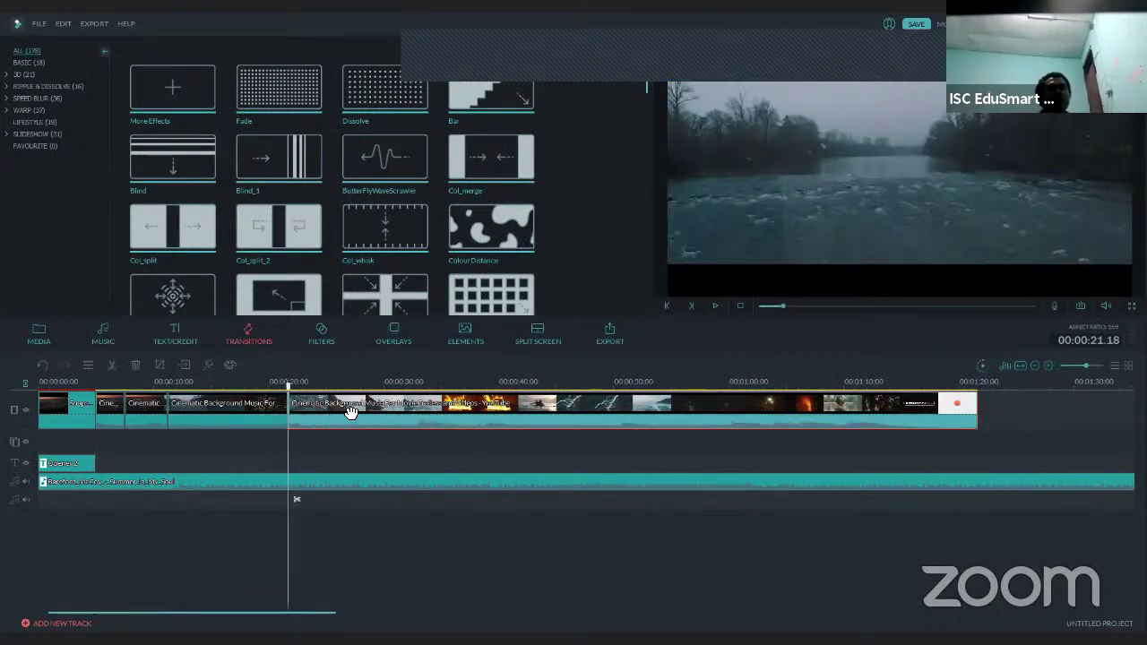
left_click(82, 409)
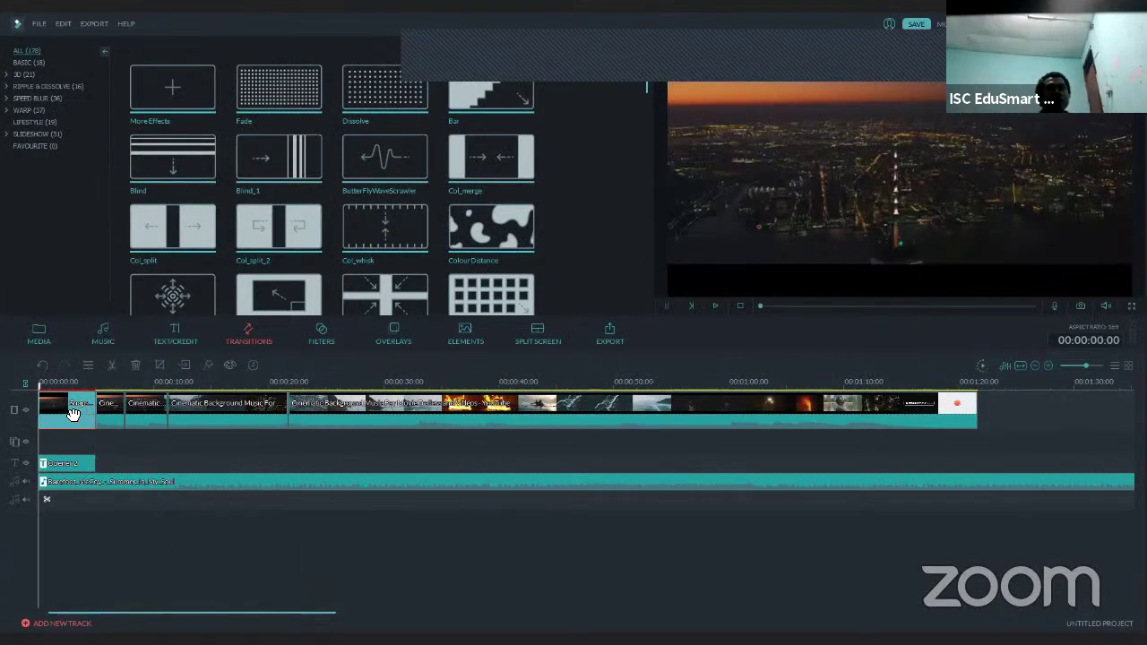
left_click(108, 410)
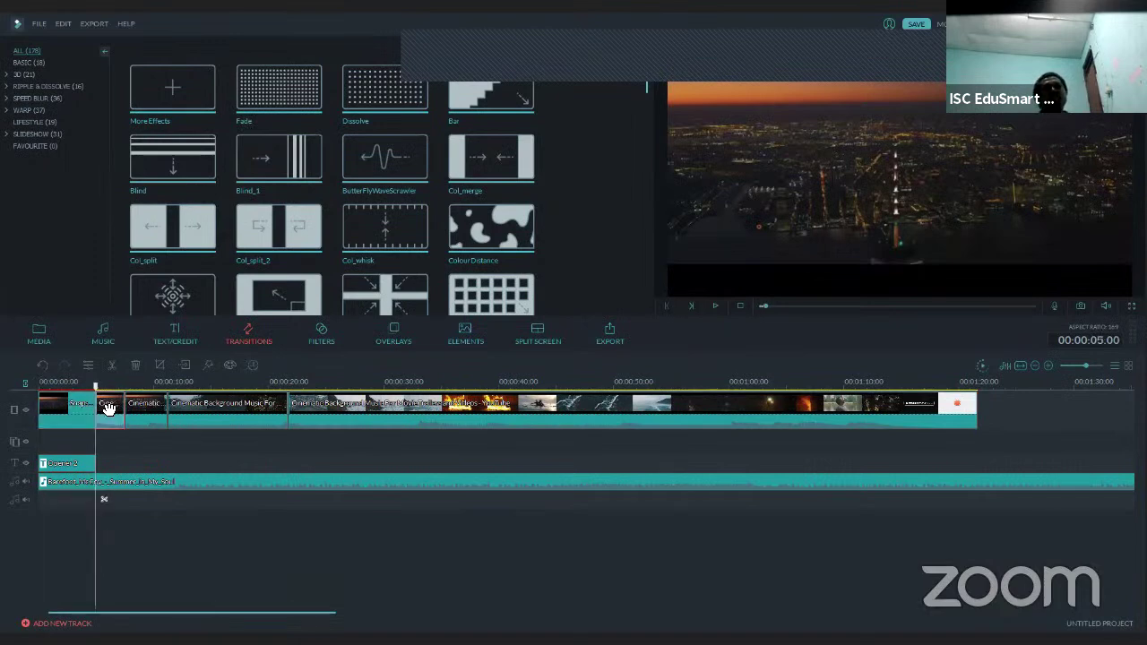
left_click(141, 409)
left_click(205, 415)
left_click(134, 409)
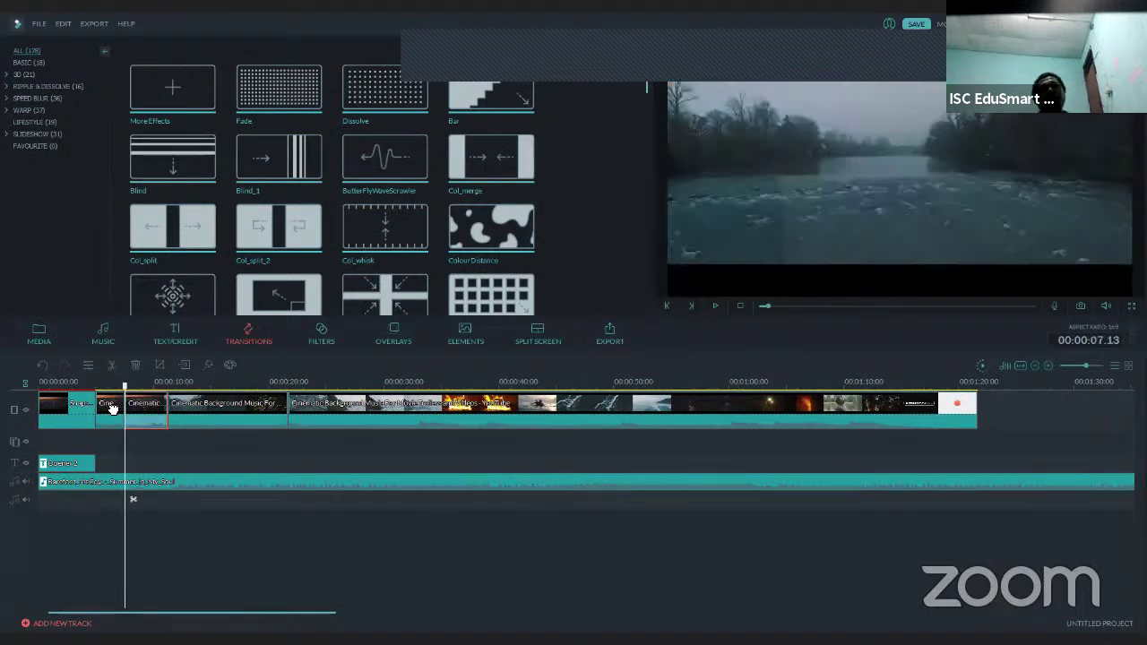
left_click(107, 408)
Play back the cut between the first and second video clips, starting just before the 5-second mark.
mouse_move(96, 387)
left_mouse_down()
mouse_move(95, 398)
mouse_move(66, 399)
mouse_move(105, 404)
mouse_move(48, 402)
mouse_move(88, 404)
left_mouse_up()
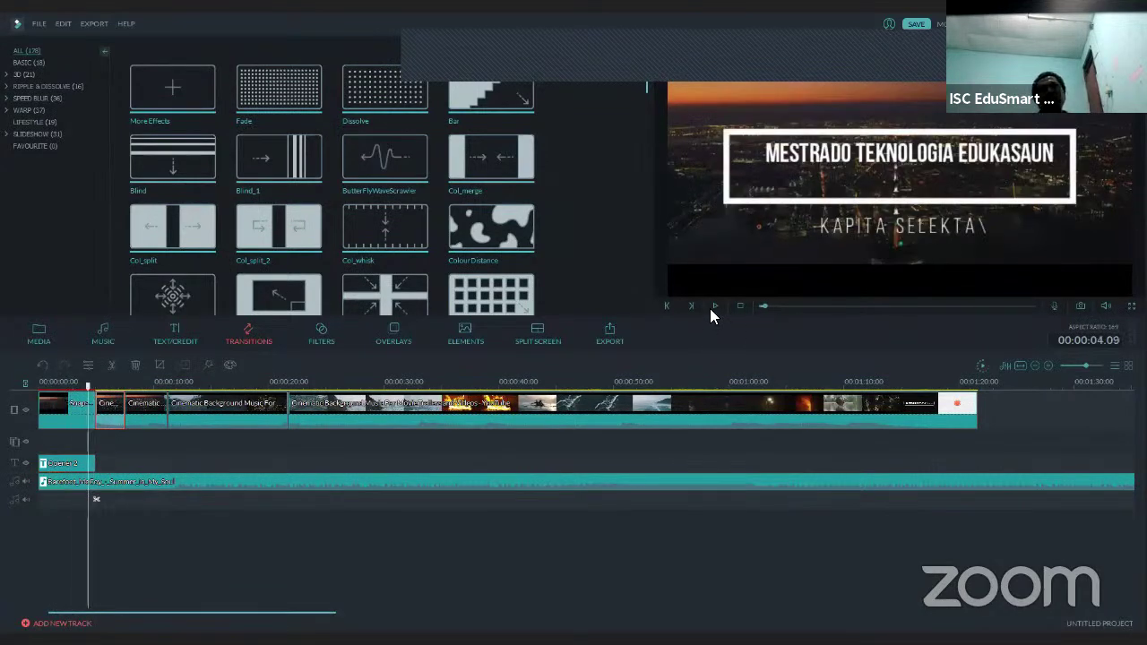
left_click(714, 306)
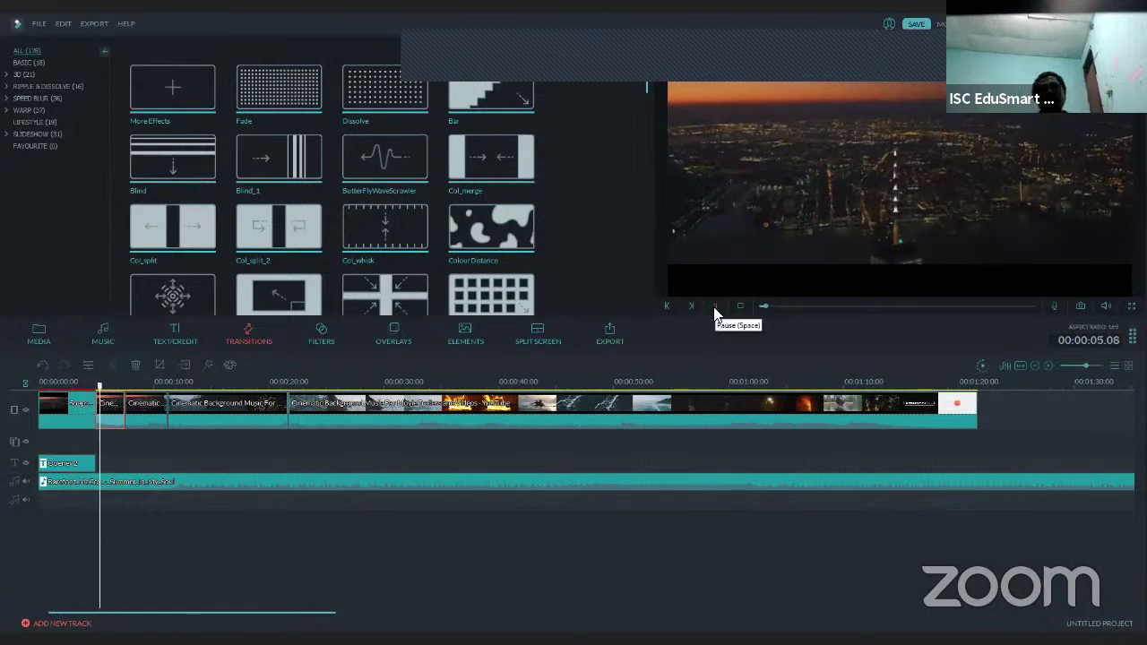
left_click(714, 307)
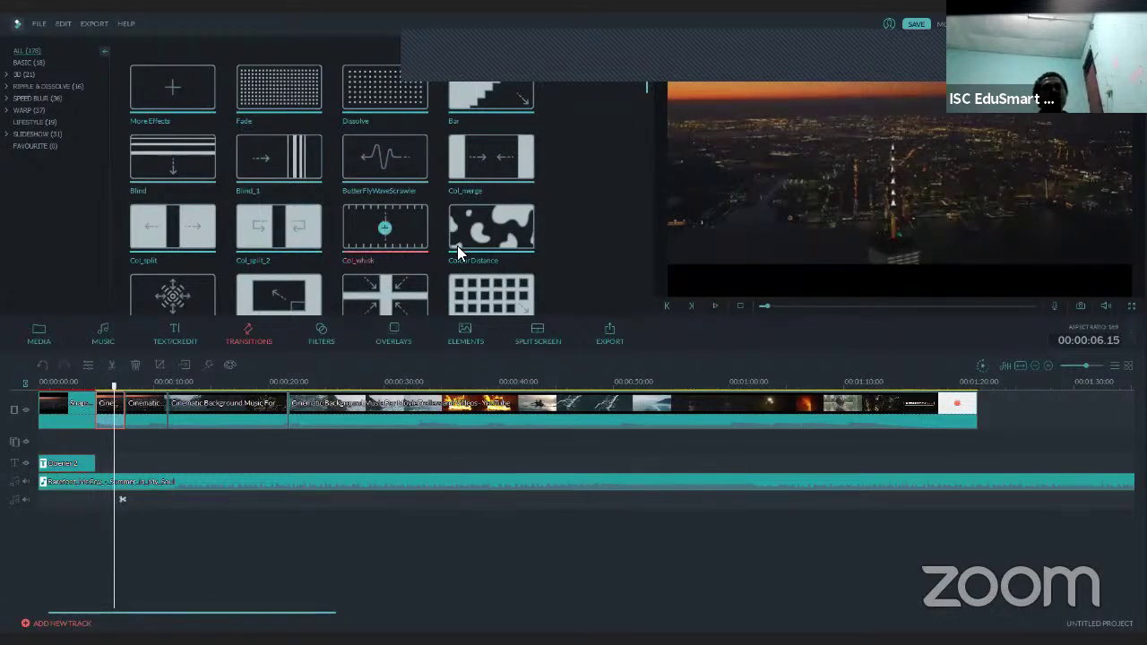
Browse the transition effects and preview DoorWay and Drop.
scroll(643, 98, "down", 8)
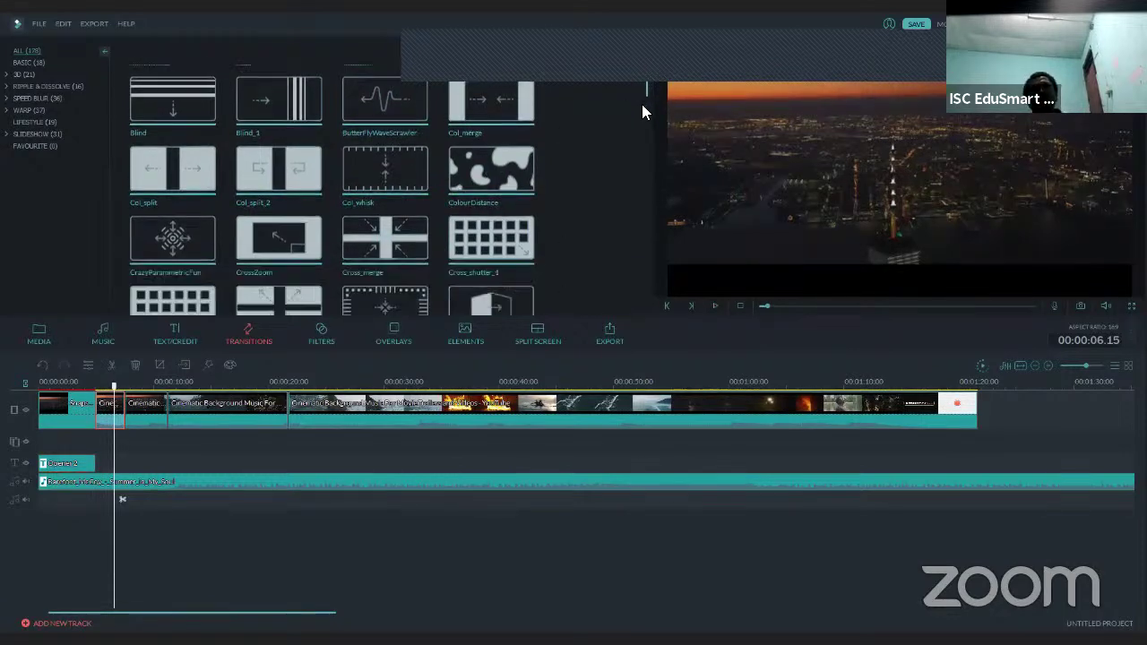
scroll(641, 110, "up", 1)
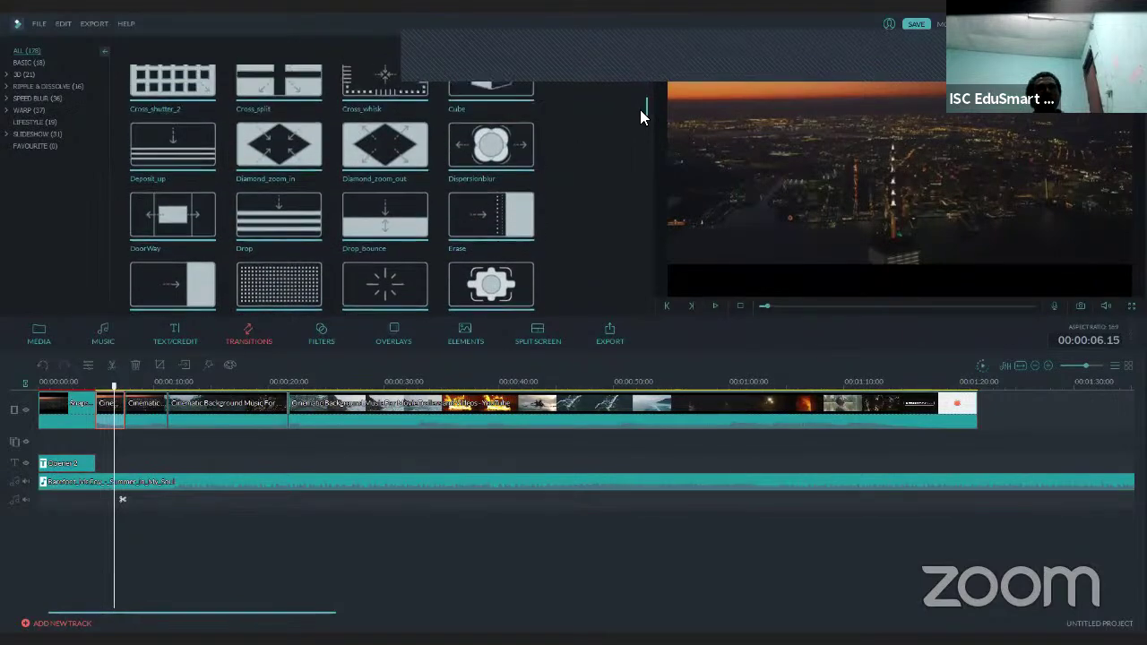
left_click(180, 222)
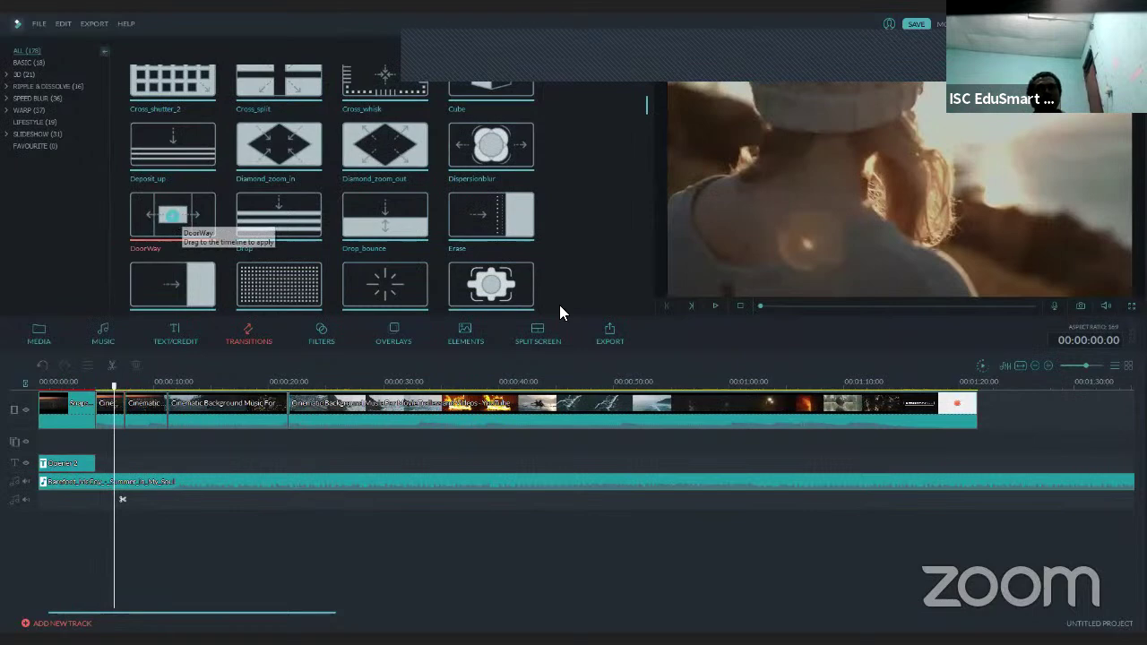
left_click(716, 306)
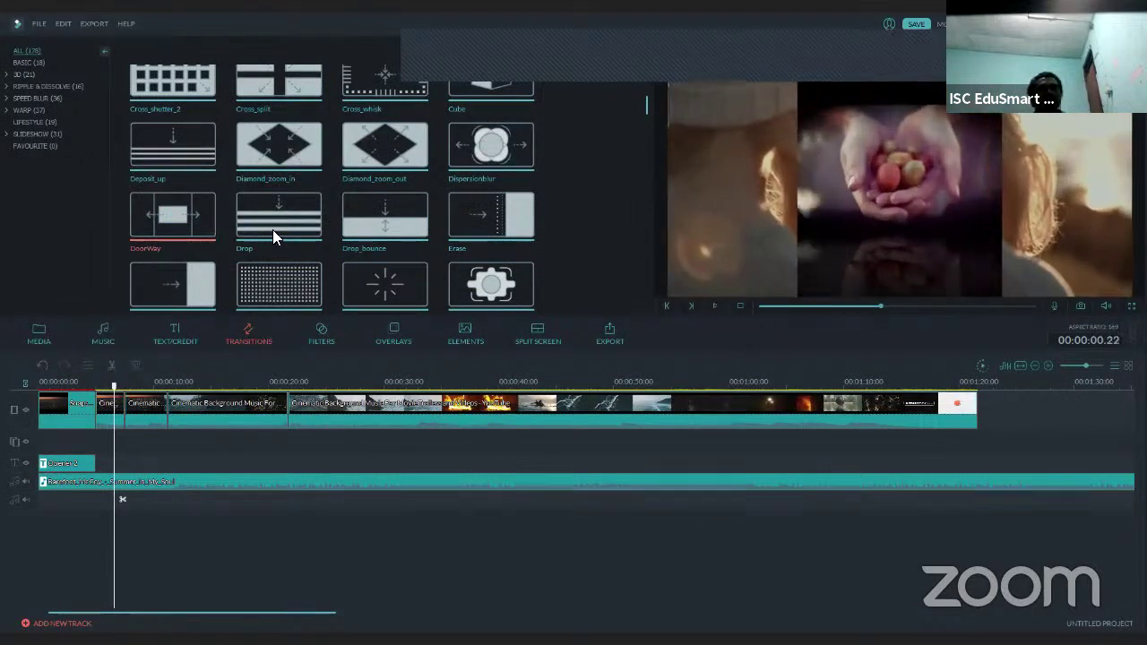
left_click(272, 233)
left_click(715, 307)
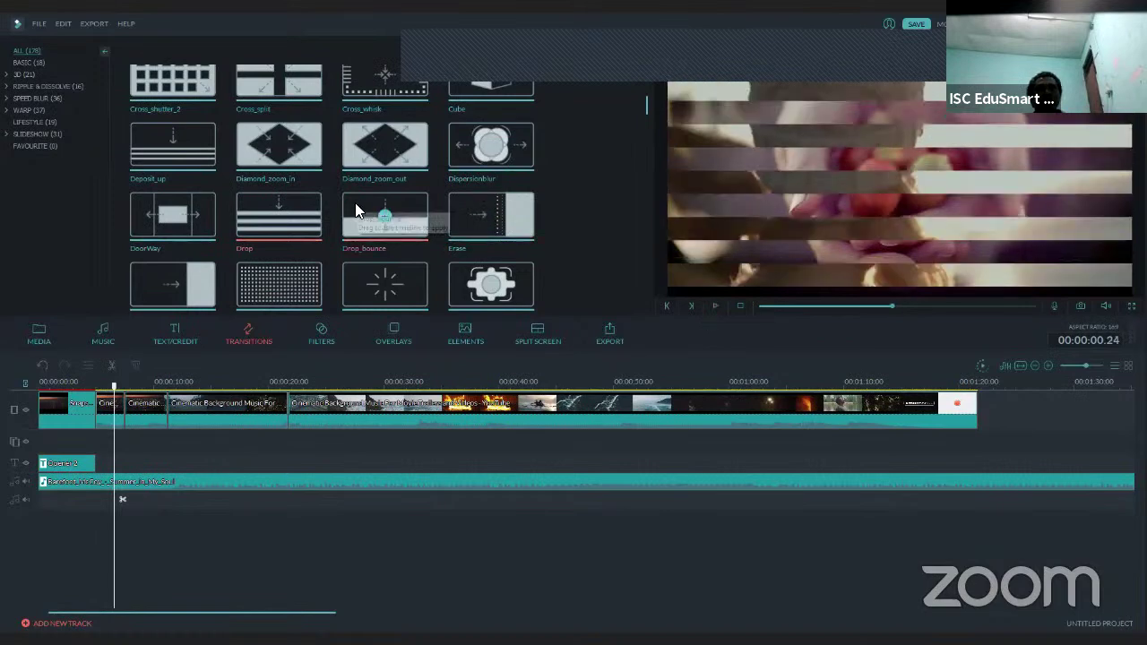
Preview the Row_merge transition and apply it between the first and second video clips.
scroll(358, 218, "down", 5)
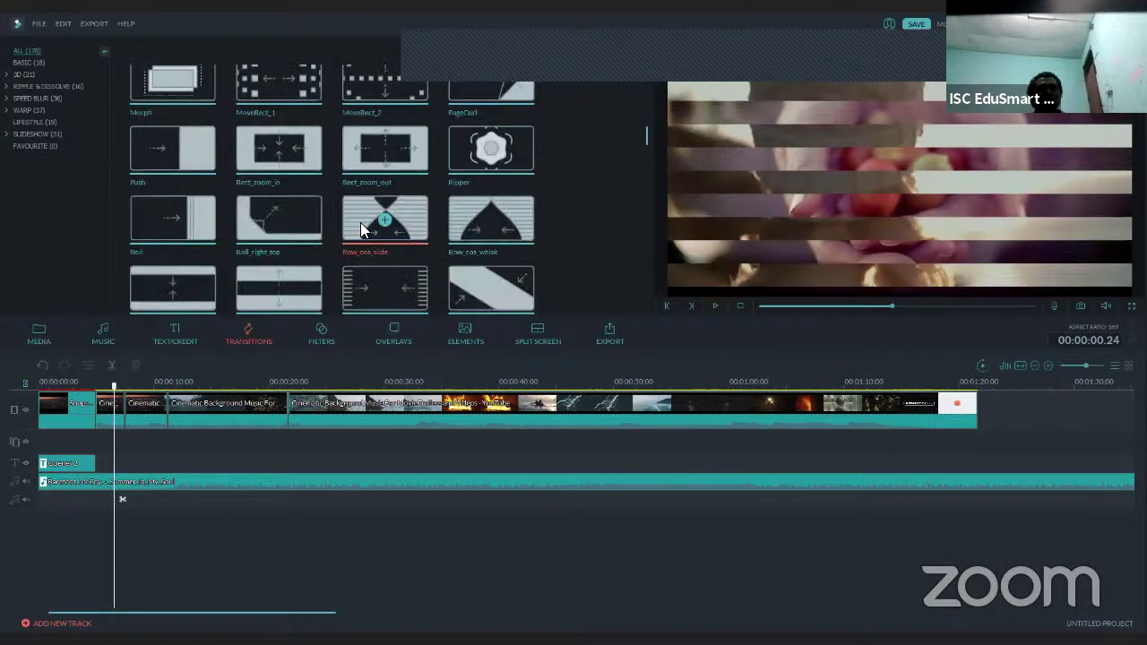
left_click(202, 280)
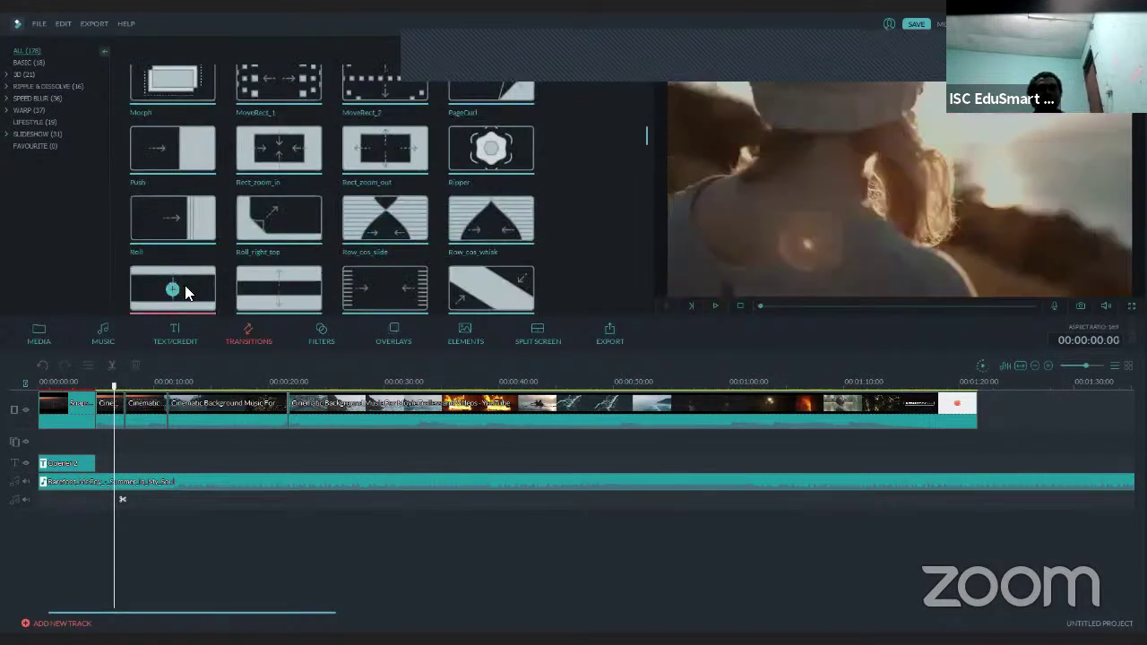
left_click(714, 307)
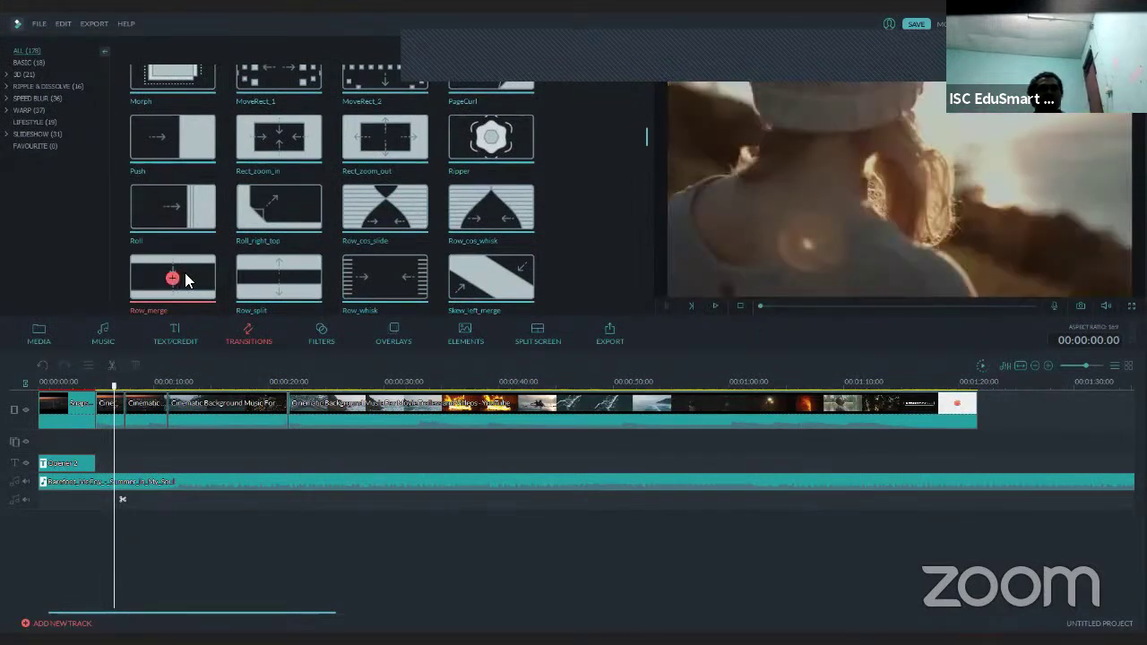
left_click_drag(188, 272, 99, 434)
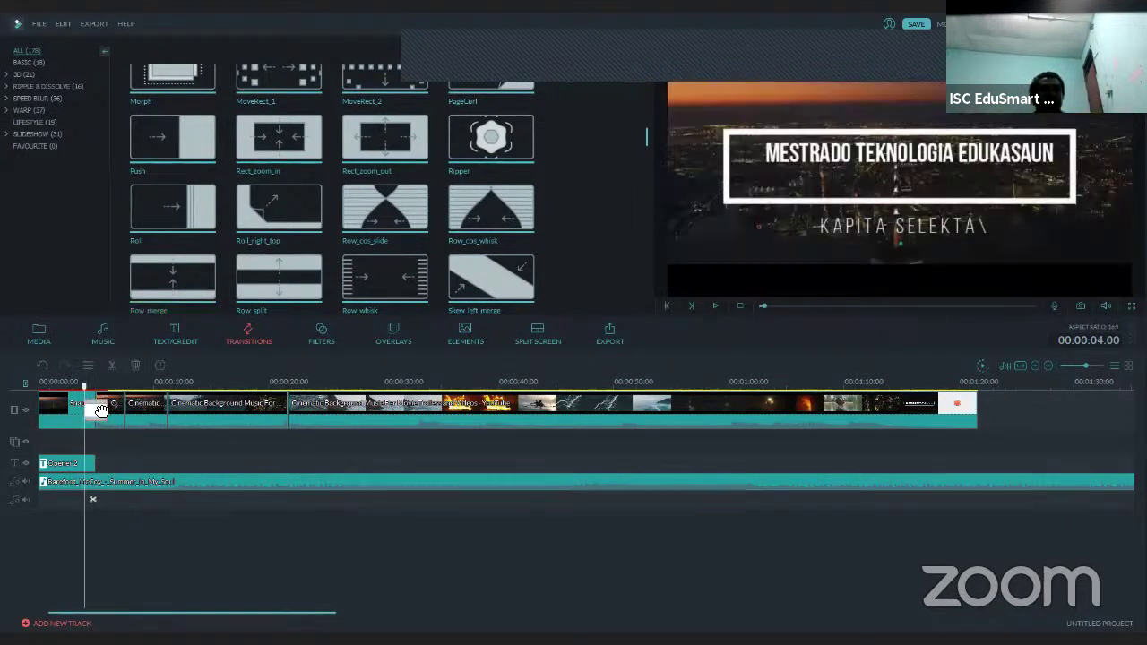
Play the timeline from near its start through the Row_merge transition, stopping in the third clip.
left_click_drag(80, 393, 40, 393)
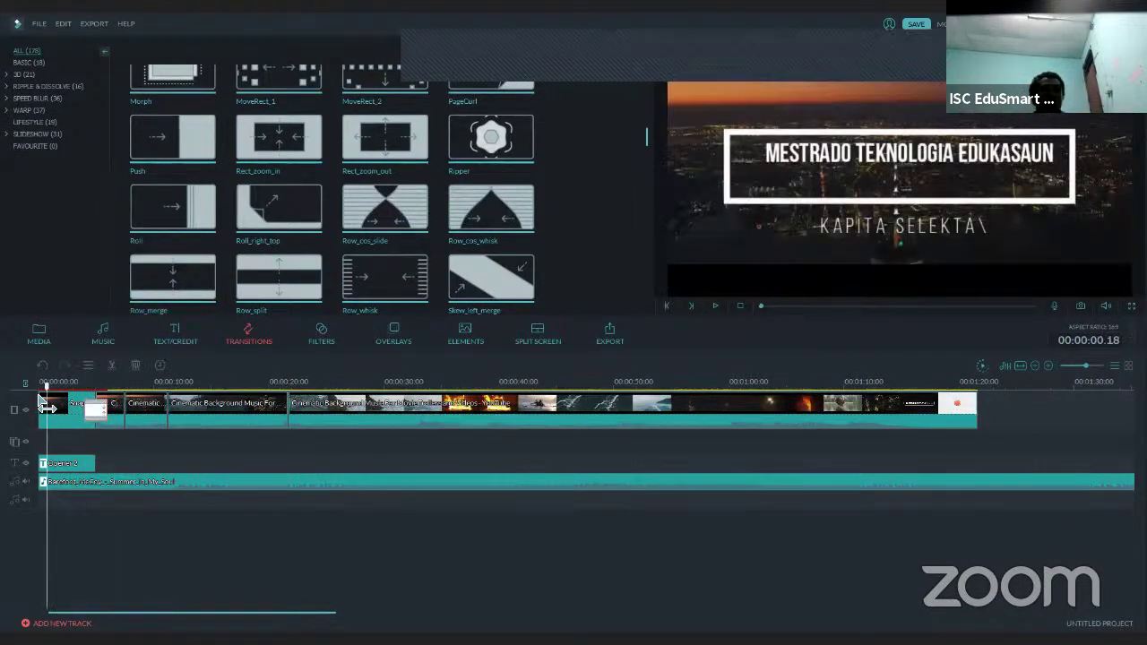
left_click(713, 310)
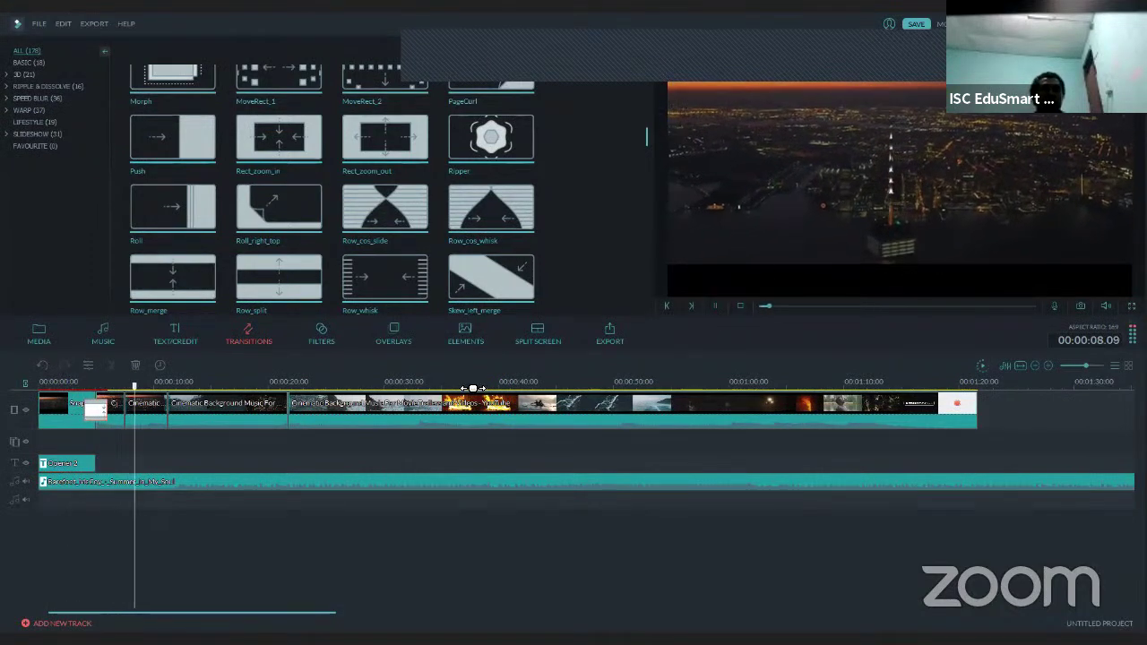
left_click(715, 306)
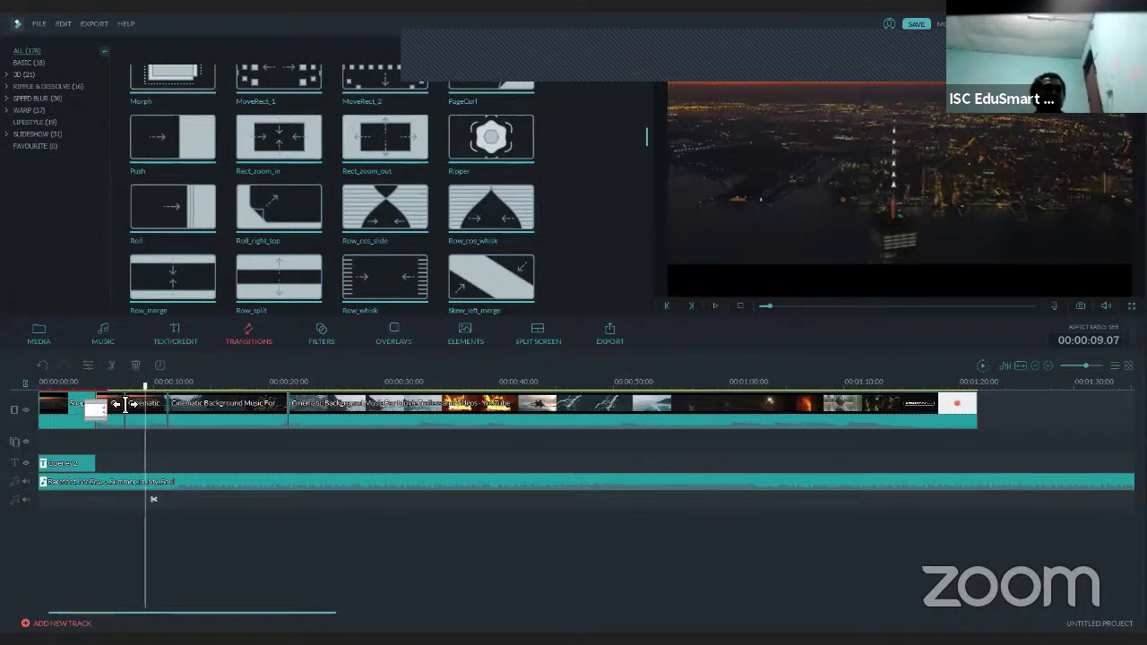
Replace the transition between the first two clips with Skew_left_merge, extend it to the second clip's end, and return the playhead to the start.
left_click_drag(96, 417, 94, 413)
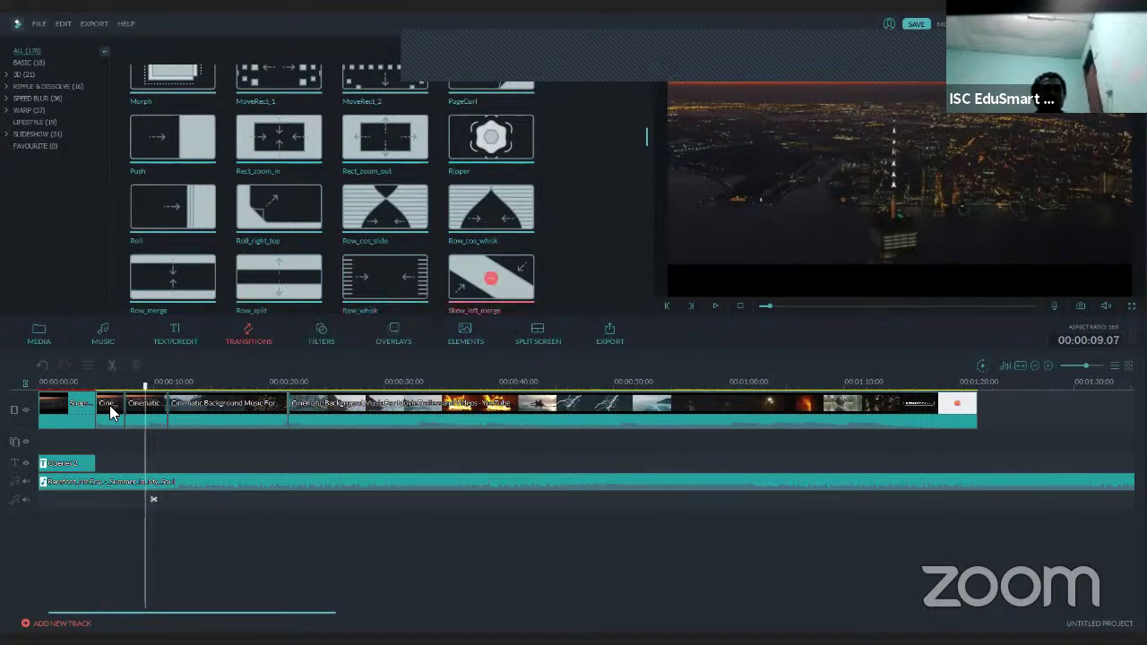
left_click_drag(477, 279, 110, 404)
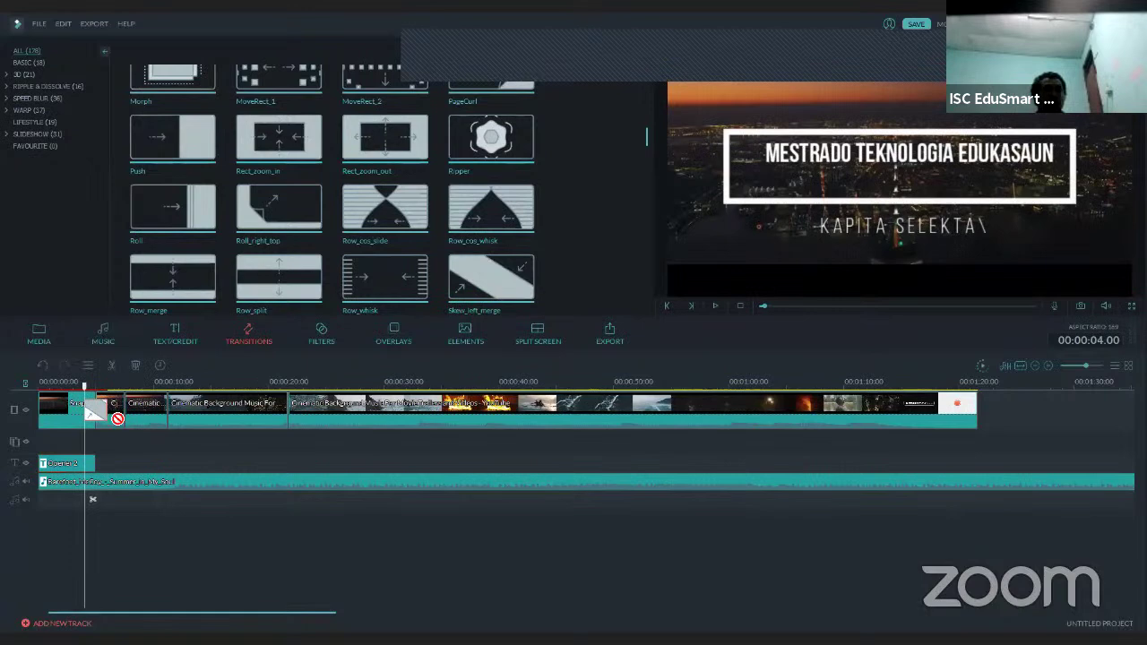
left_click_drag(116, 418, 38, 387)
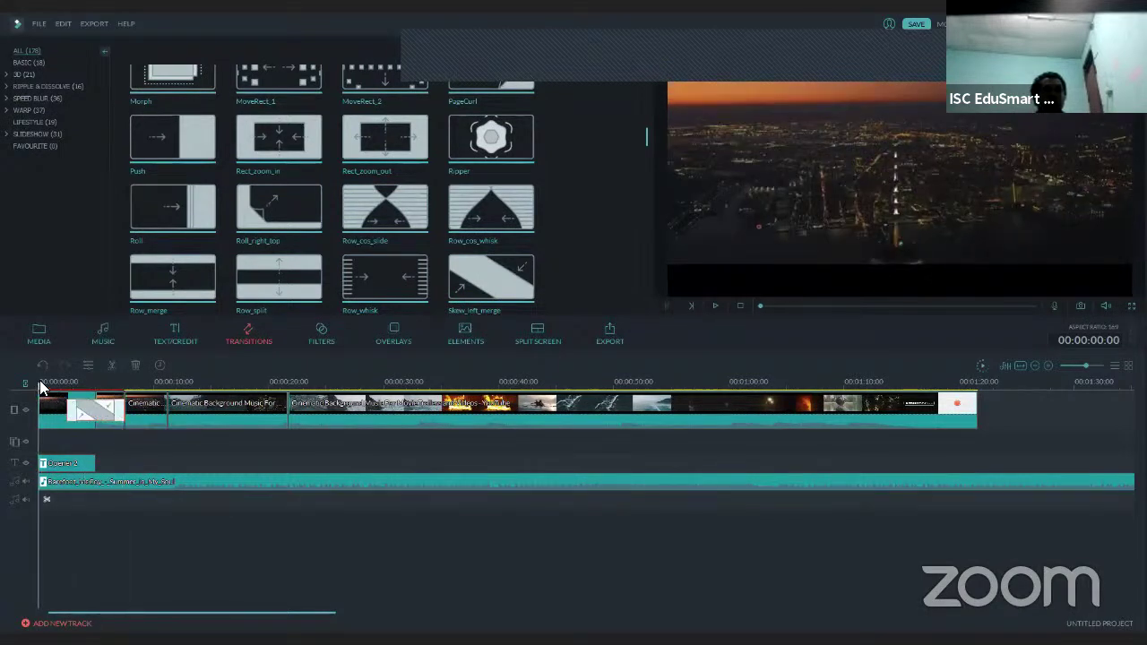
Play the timeline from the beginning through the Skew_left_merge transition, then stop playback.
left_click(715, 307)
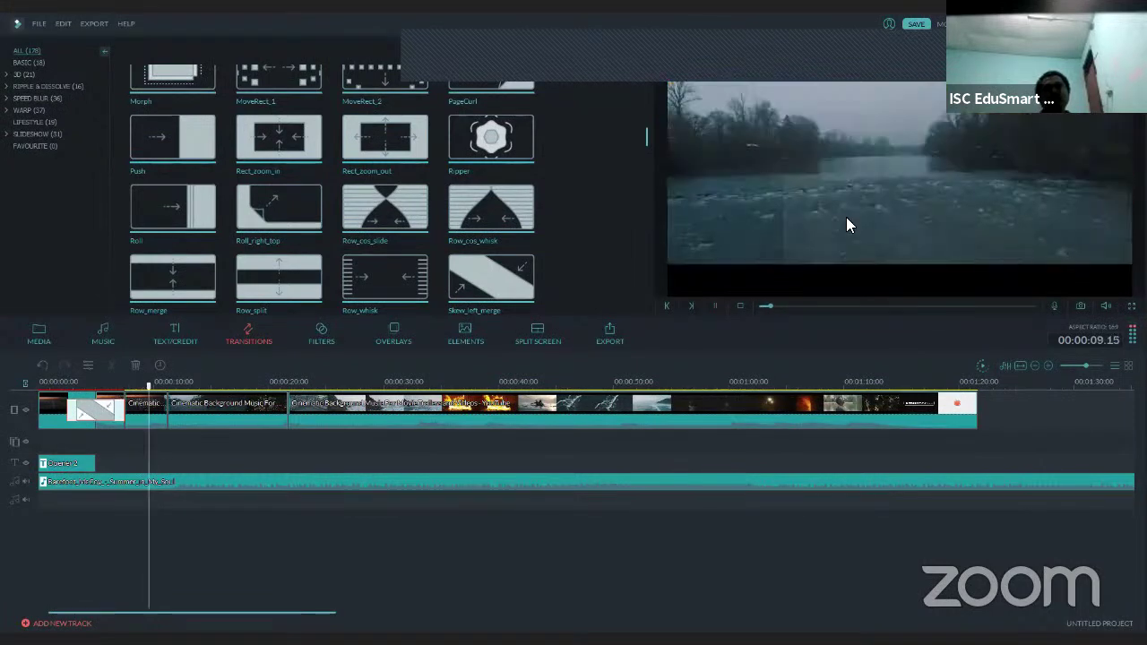
left_click(742, 307)
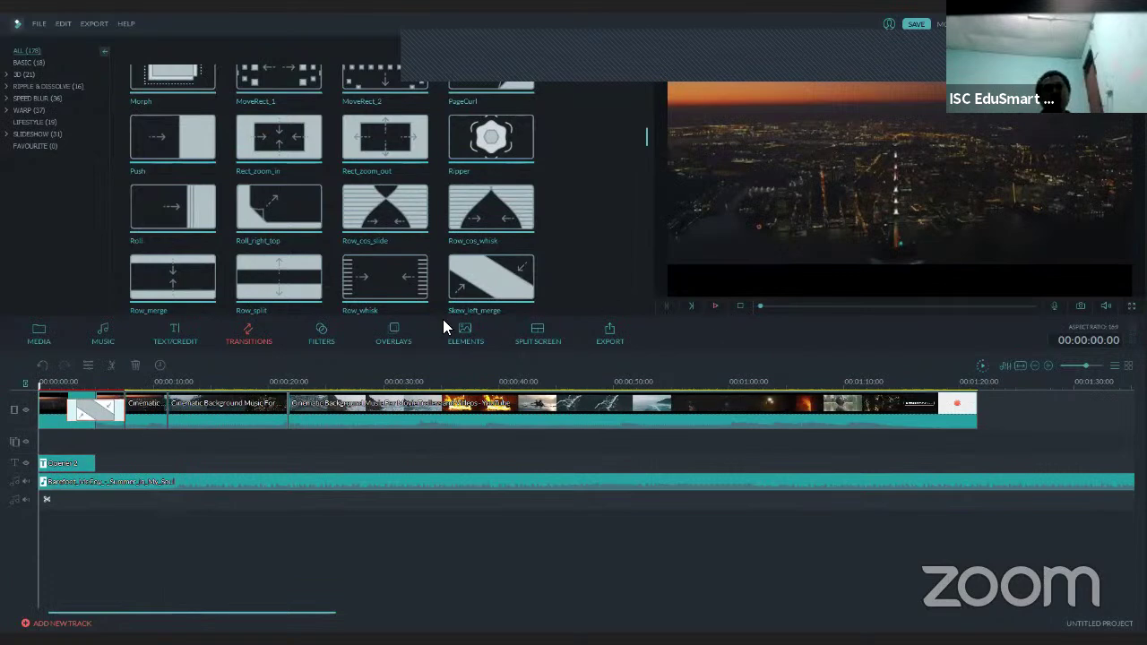
Preview the Chaos 2 and Holiday filters and add Holiday to the timeline beneath the first video clip.
left_click(319, 342)
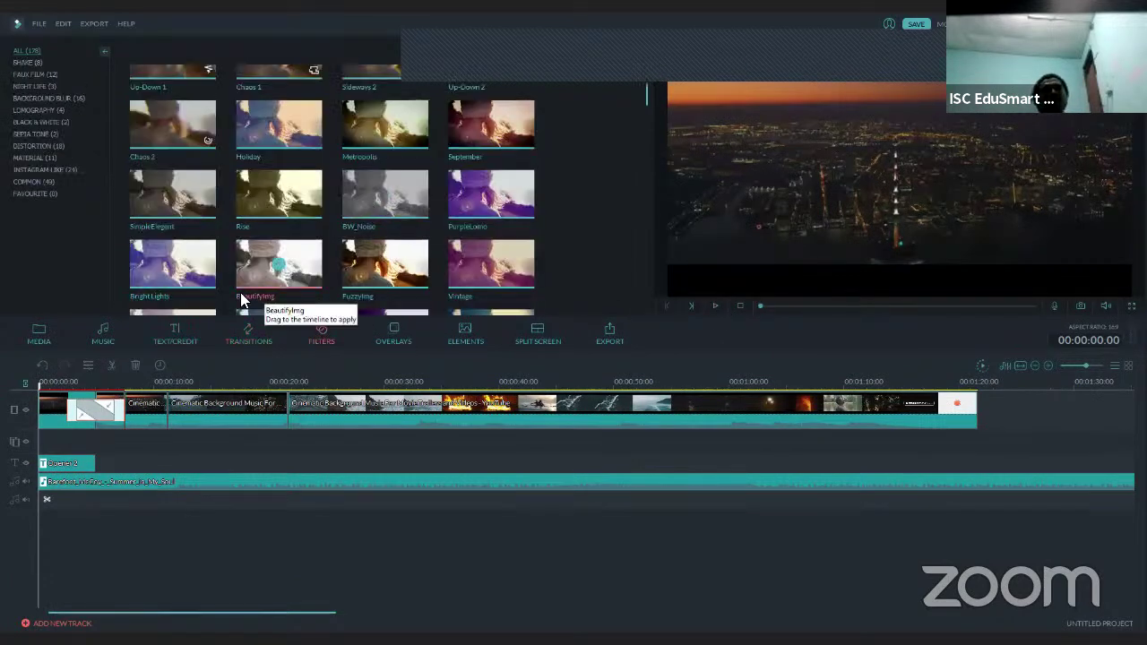
left_click(174, 134)
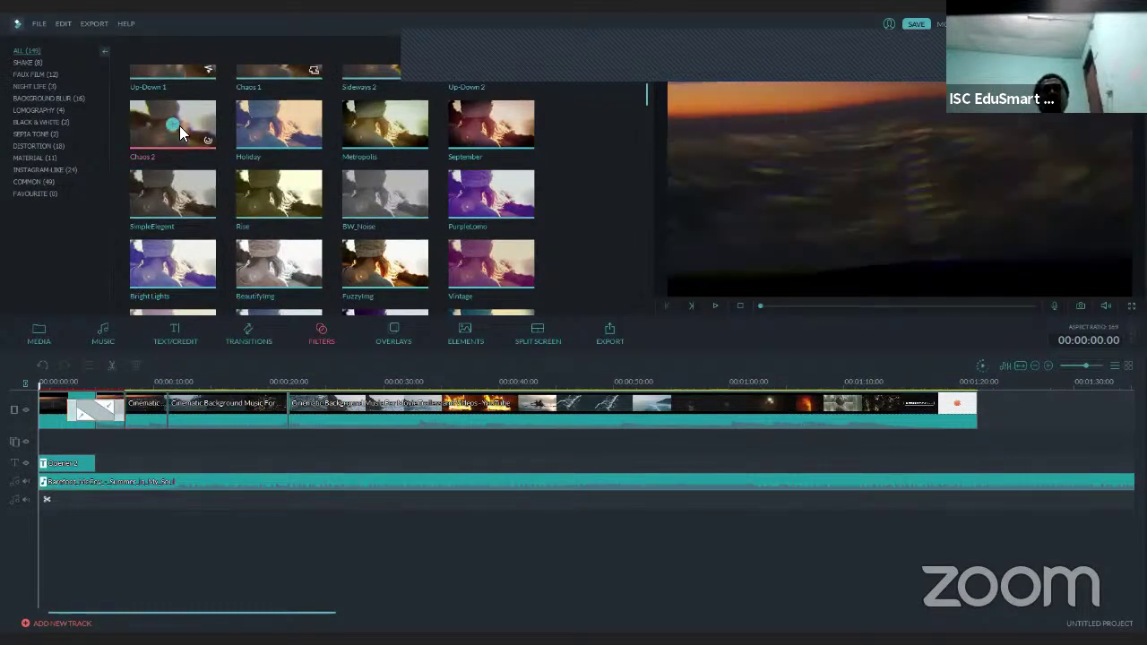
left_click(280, 132)
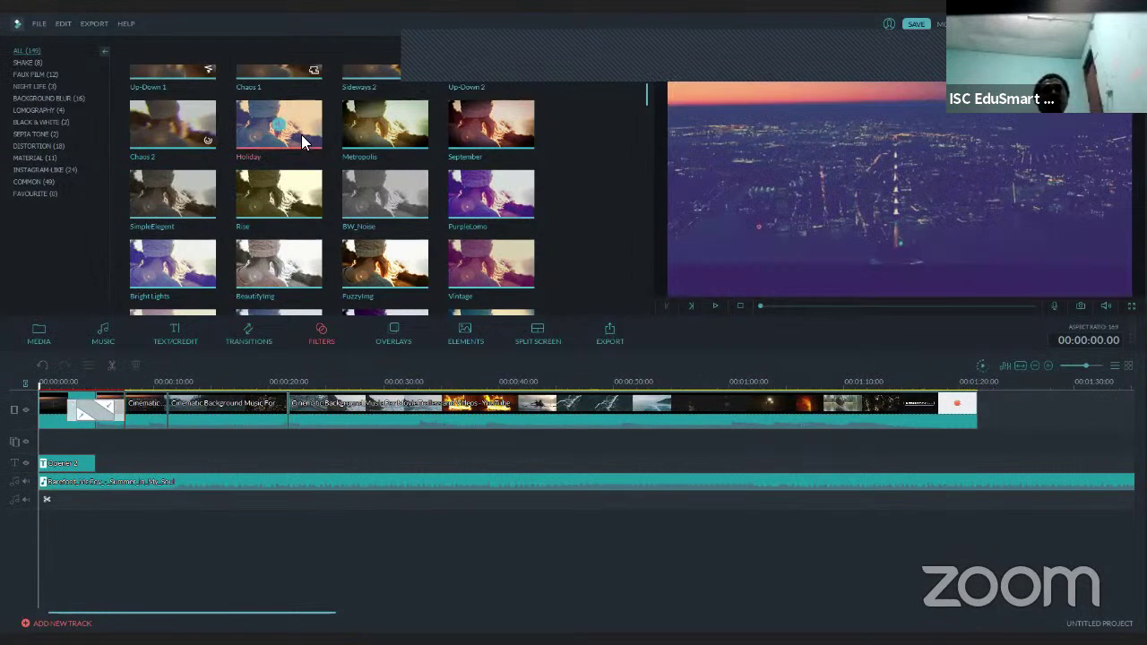
left_click_drag(182, 275, 54, 422)
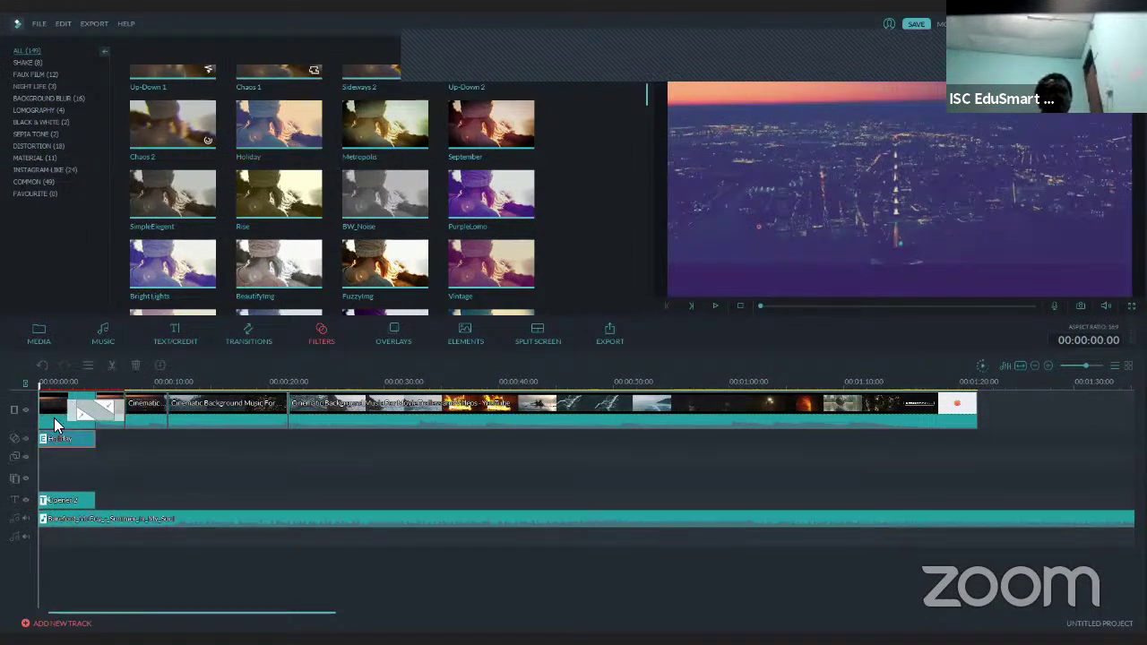
Inspect the settings of the Holiday filter and the first video clip, then play the timeline from the start.
left_click(57, 407)
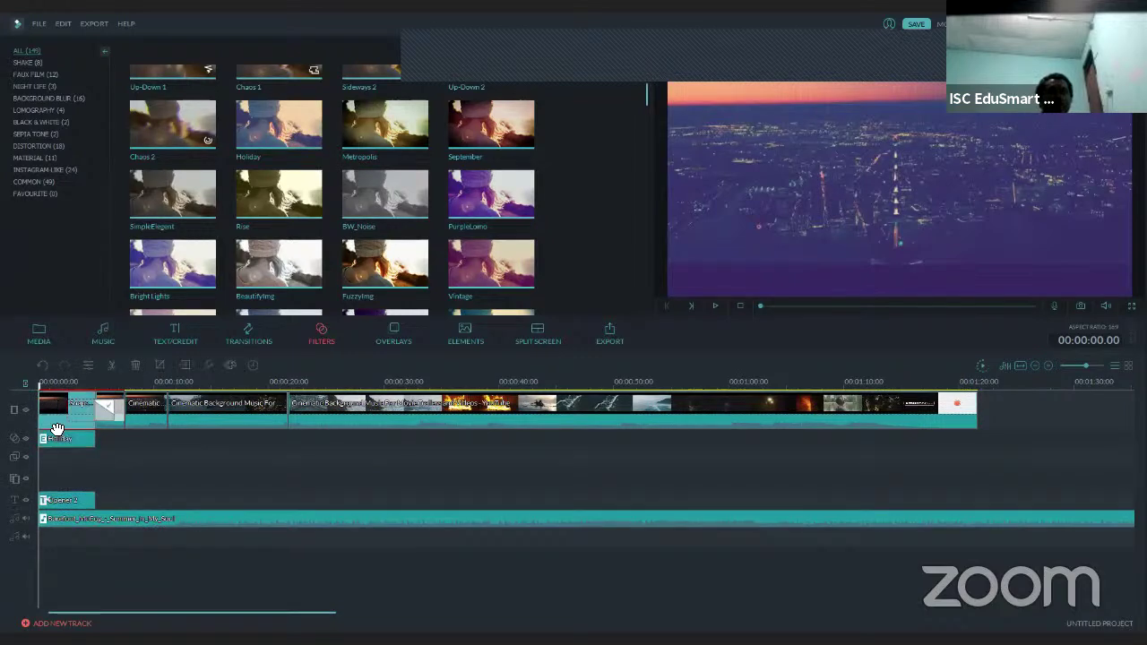
left_click(58, 438)
double_click(57, 440)
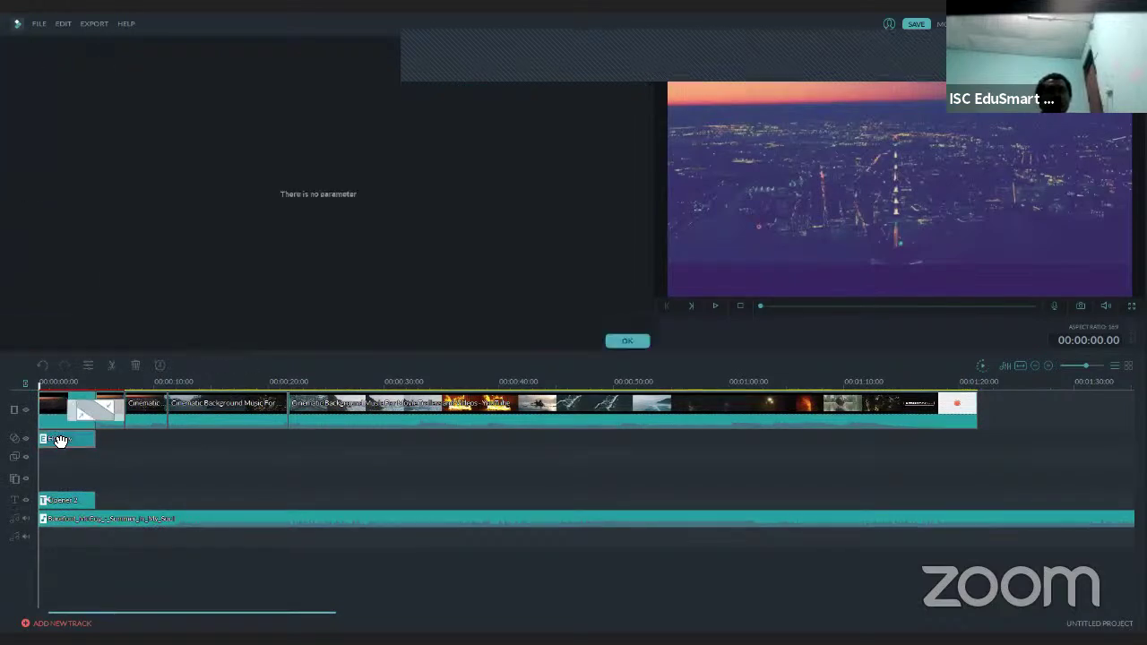
double_click(62, 413)
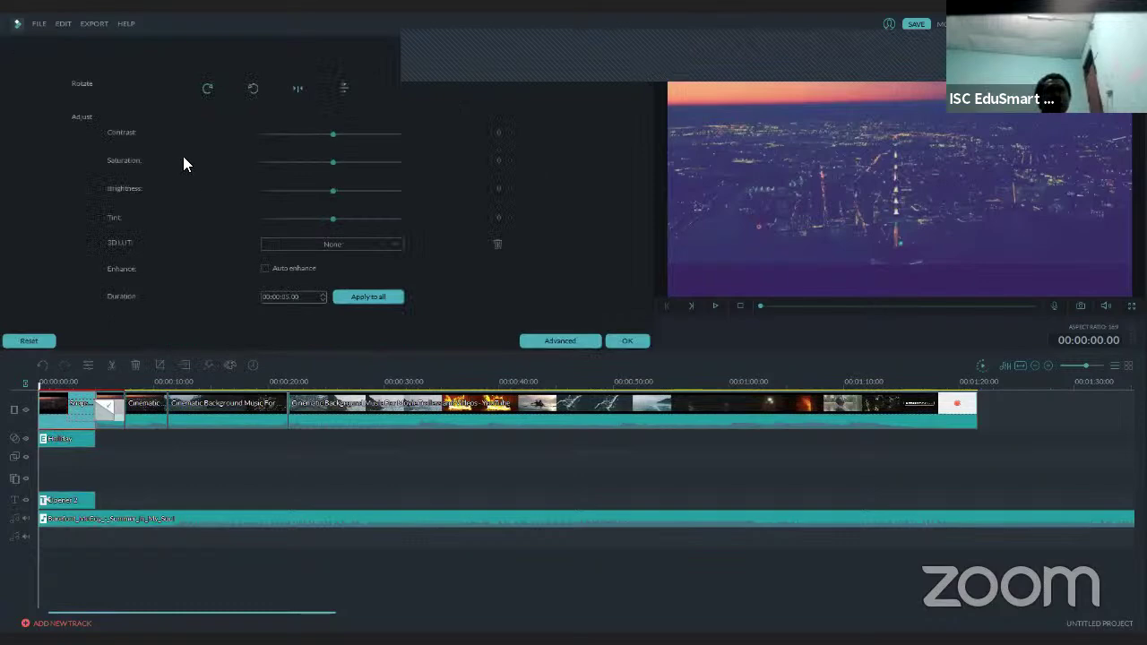
double_click(65, 439)
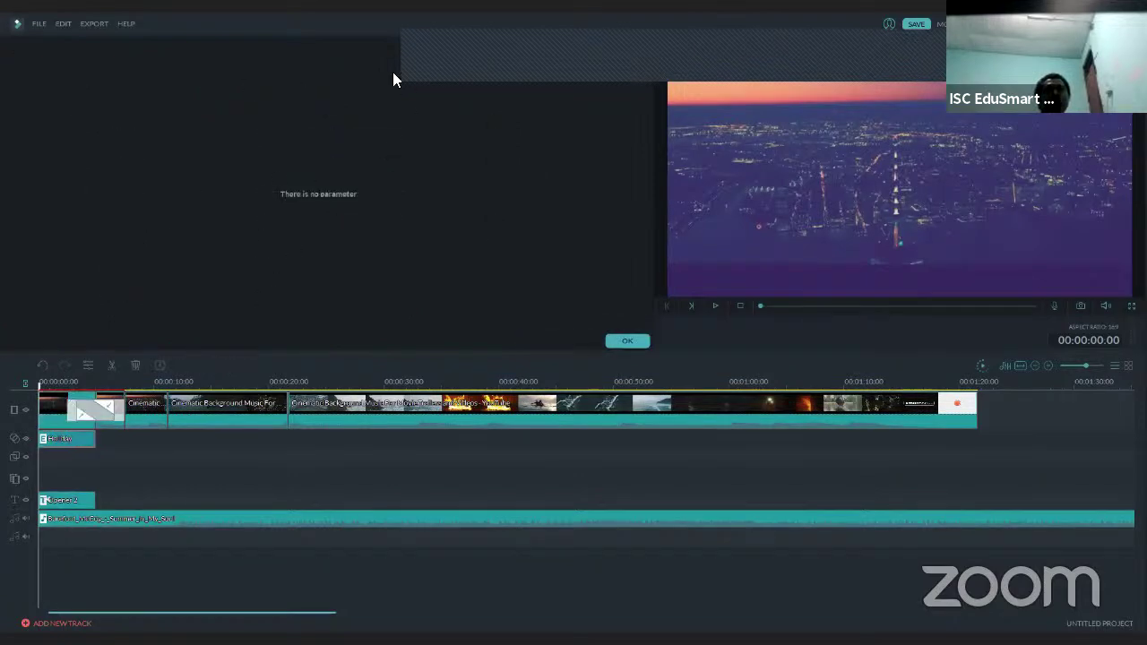
left_click(625, 342)
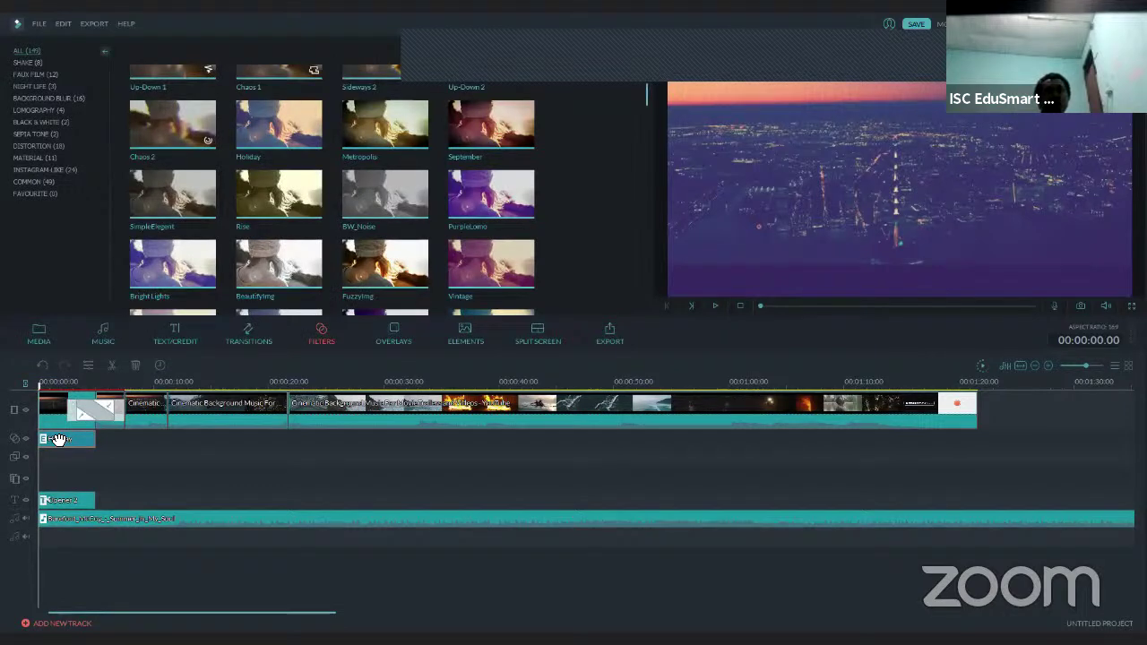
left_click(714, 309)
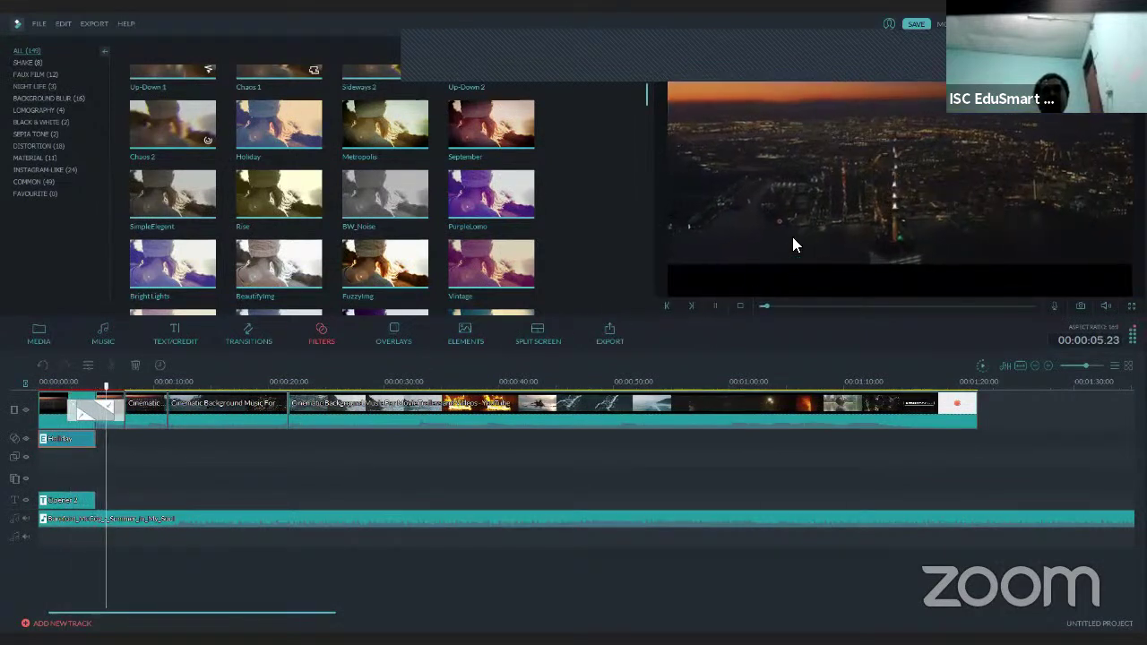
Stop playback and extend the Holiday filter to the end of the third video clip, at 00:00:21.18.
left_click(740, 306)
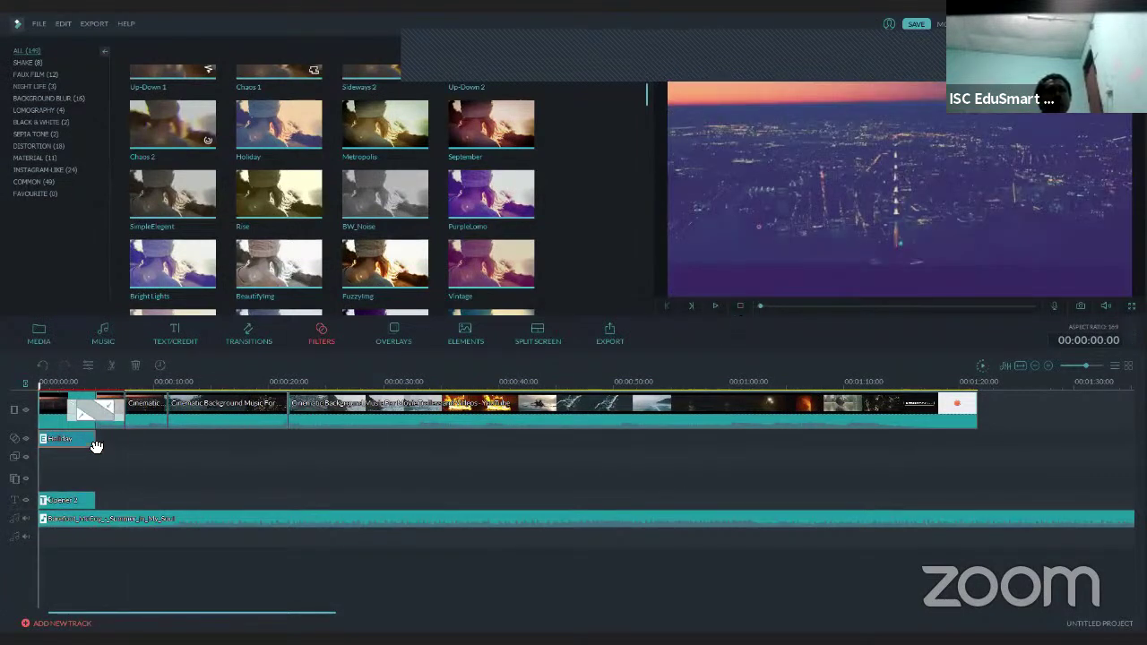
left_click_drag(96, 446, 169, 445)
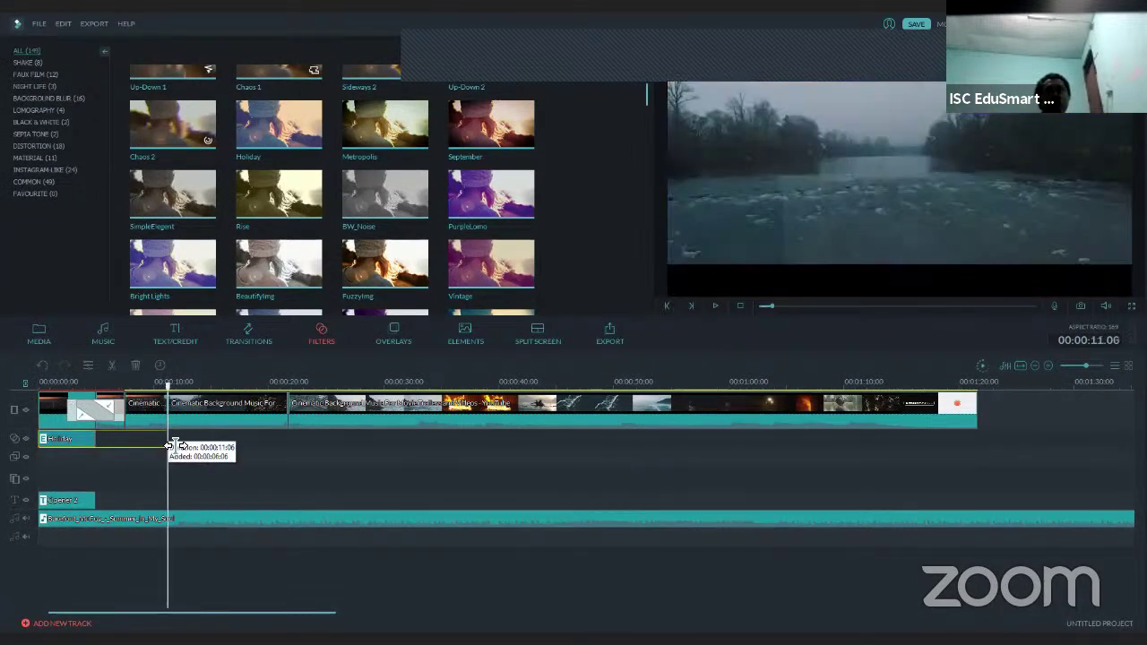
left_click_drag(265, 446, 288, 394)
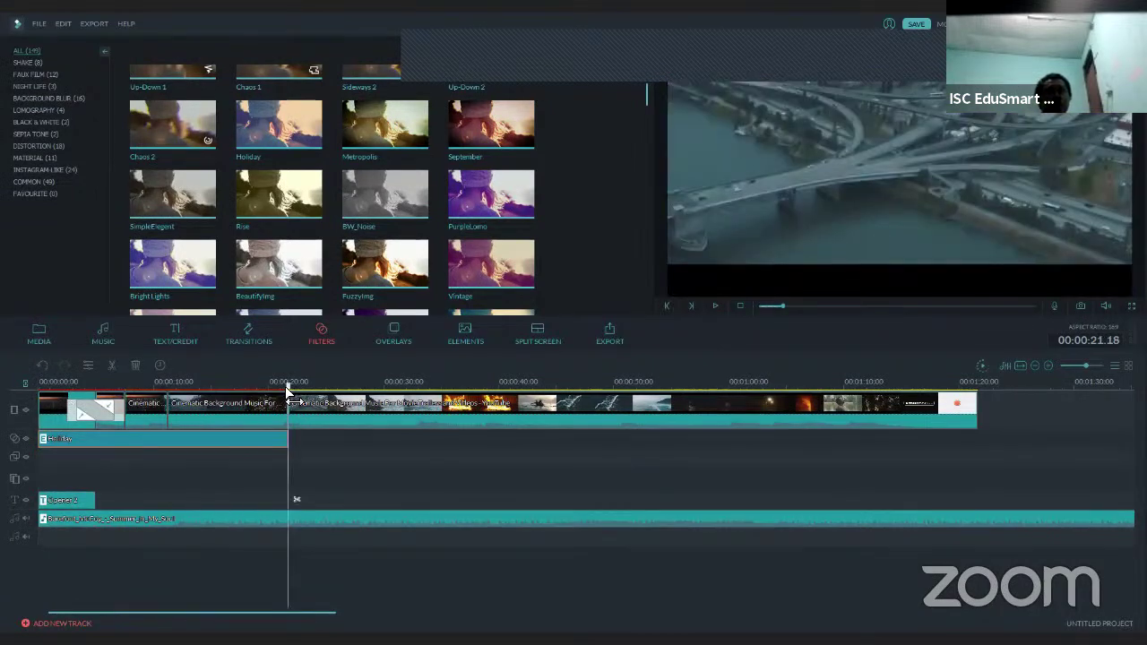
Play the timeline from the start to preview the extended Holiday filter, pausing at about 18 seconds.
left_click(88, 414)
left_click(40, 412)
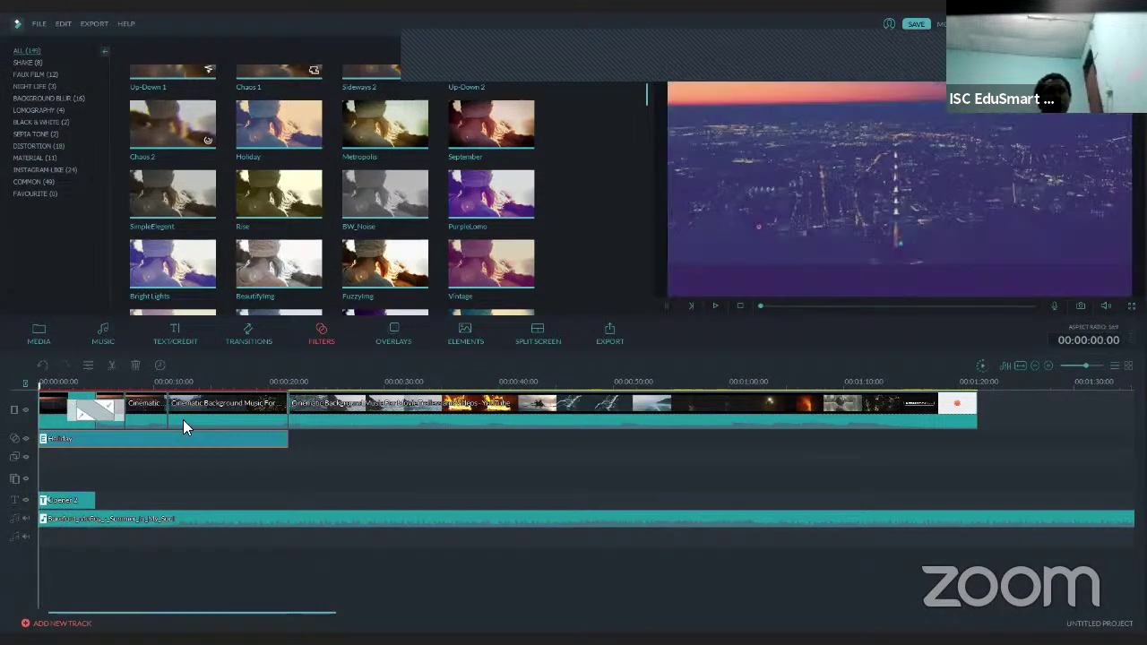
left_click(713, 306)
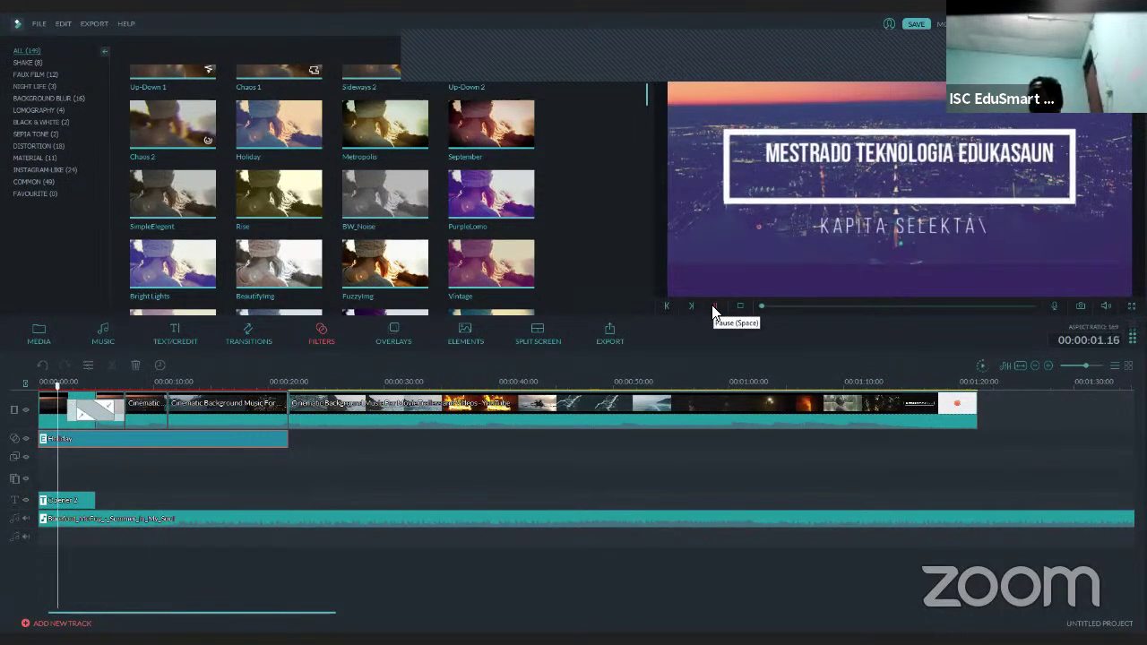
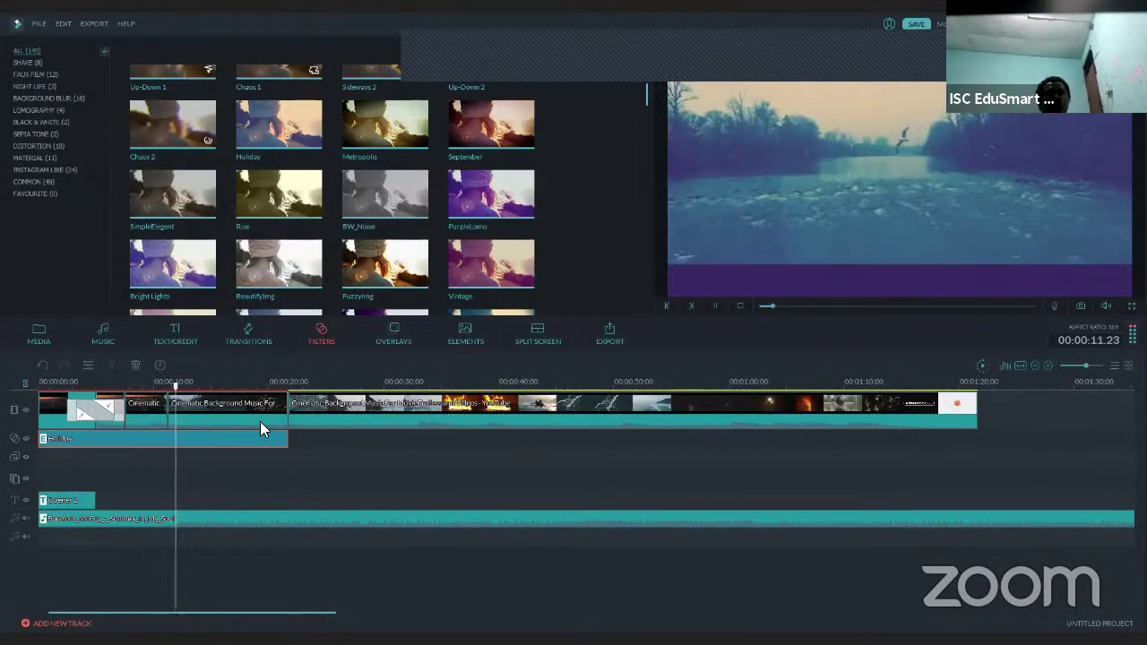
left_click(714, 306)
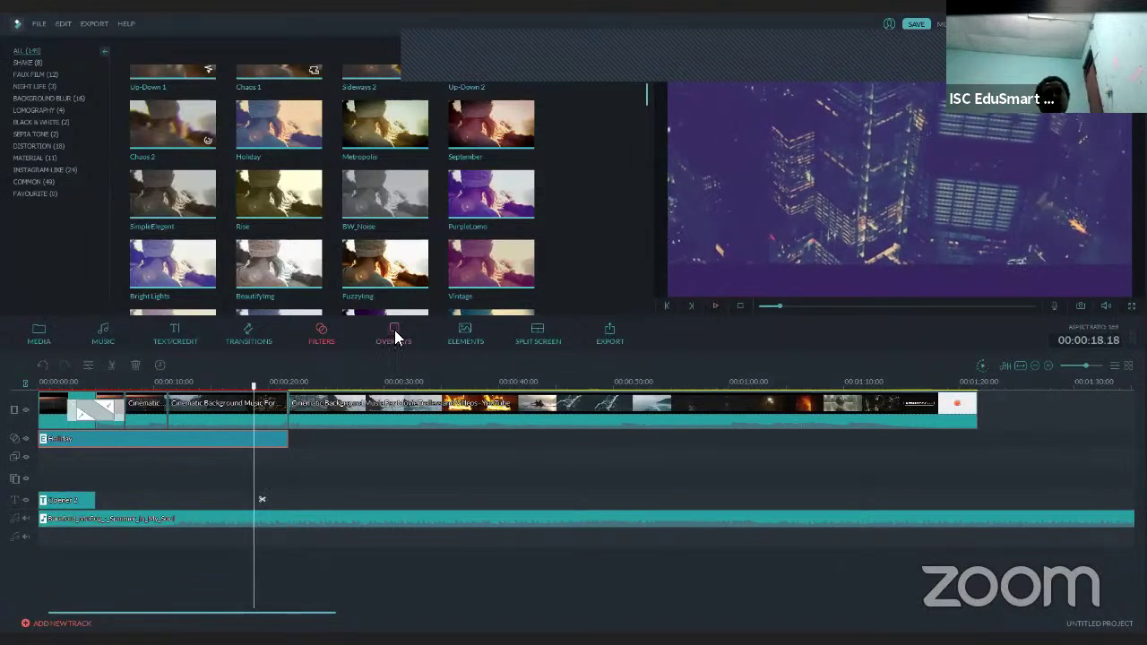
Add the Cinema 21:9 overlay at 00:00:22.17 and a second copy on the filter track directly after the Holiday filter.
left_click(395, 334)
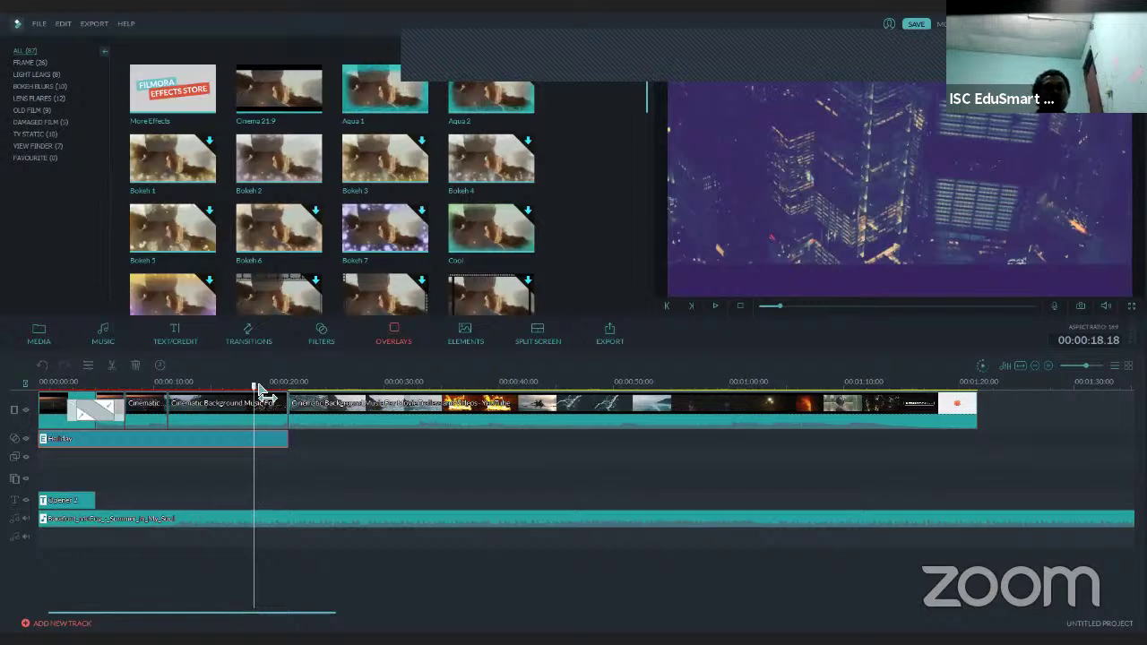
left_click_drag(257, 389, 300, 393)
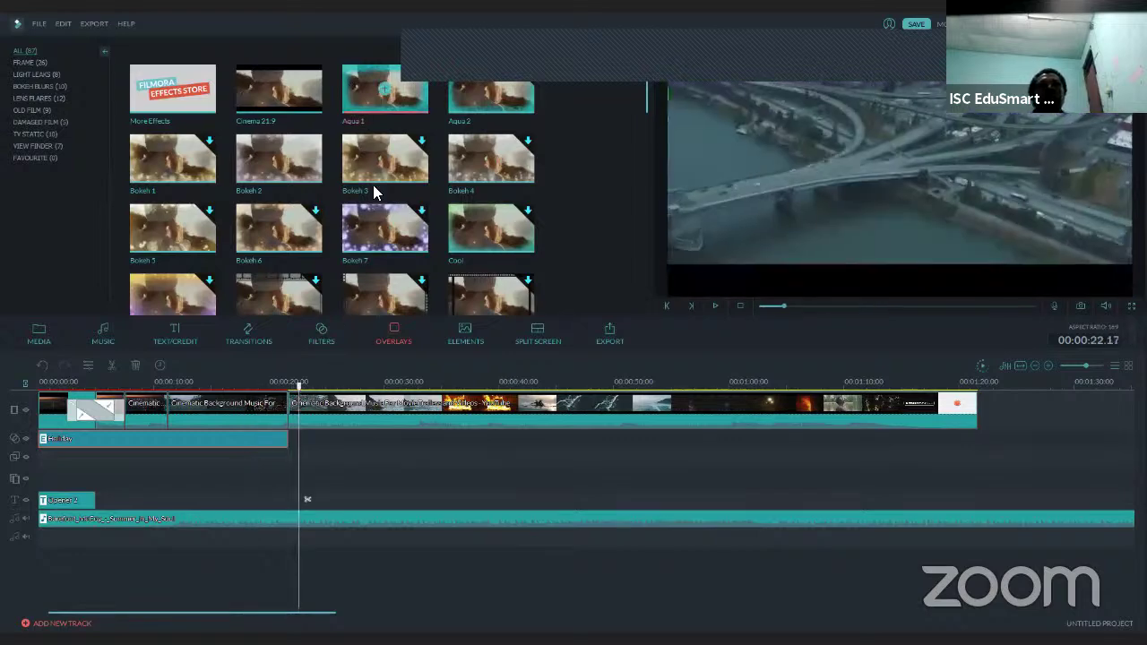
left_click(279, 94)
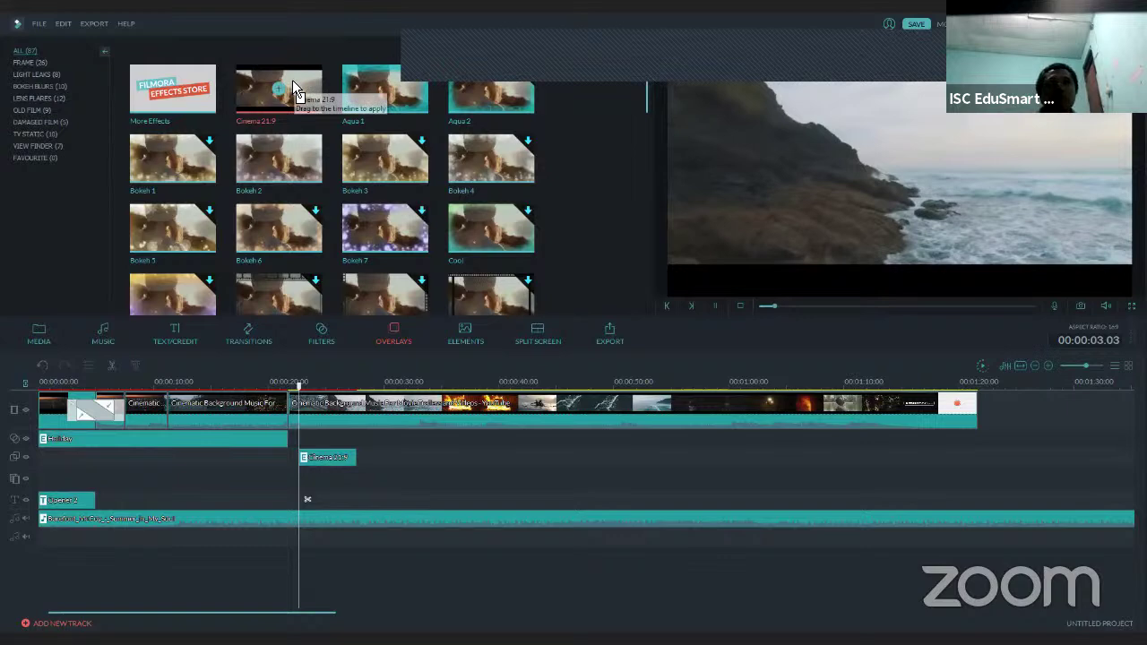
left_click_drag(292, 80, 287, 446)
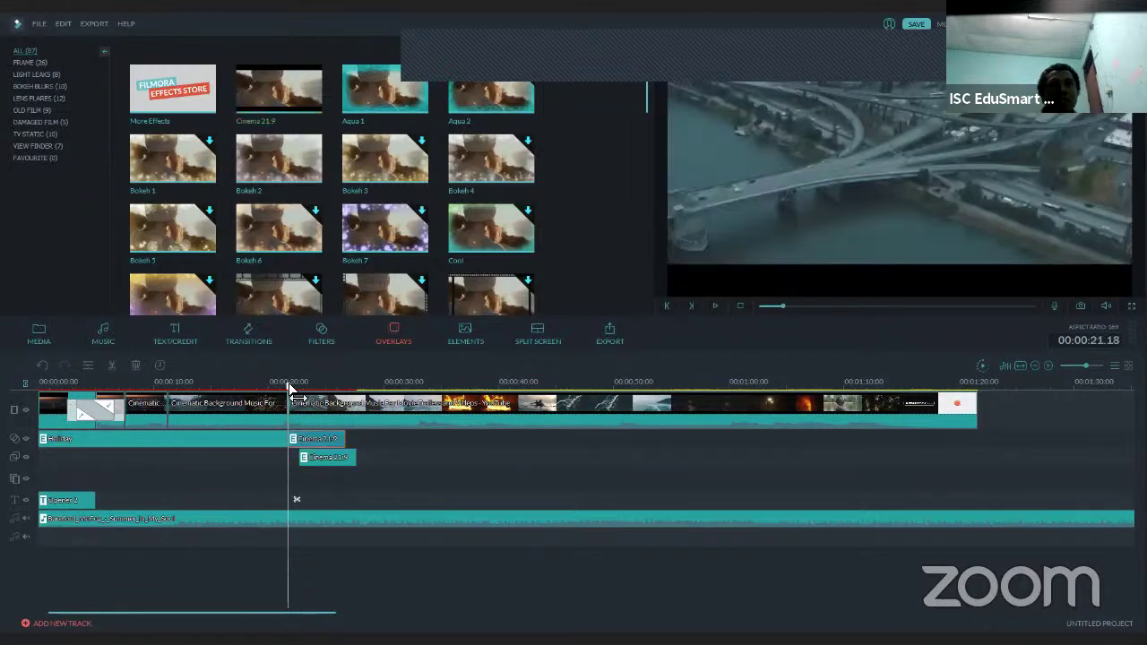
Play the timeline from just before the Cinema 21:9 overlays and pause after about two seconds.
mouse_move(294, 389)
left_mouse_down()
mouse_move(320, 388)
mouse_move(290, 398)
left_mouse_up()
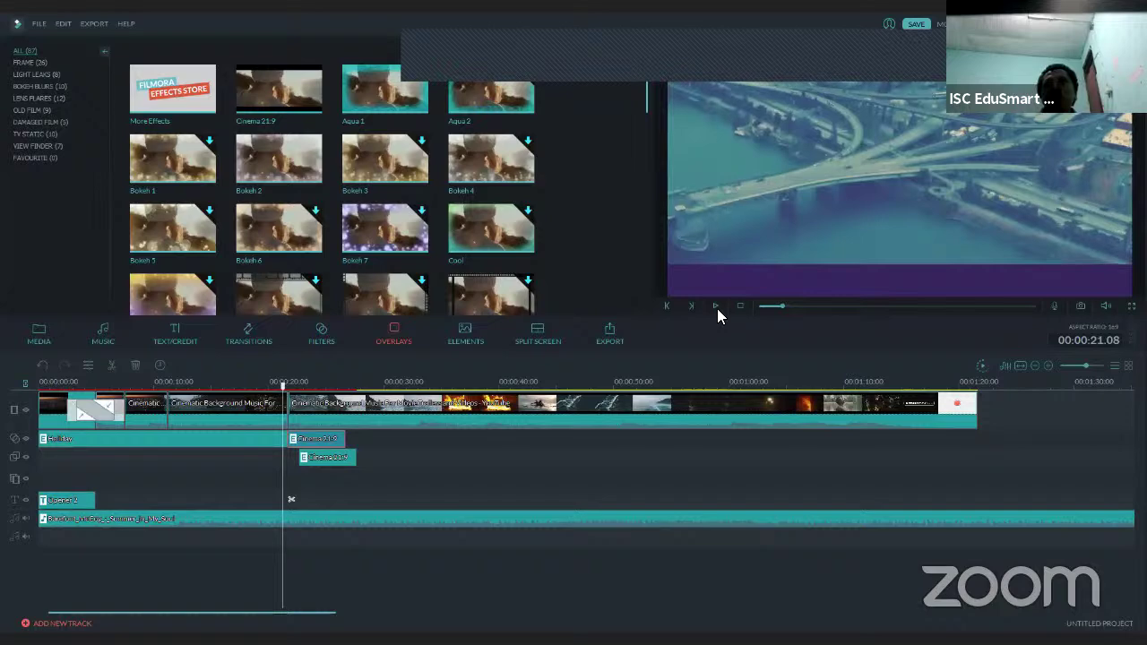
left_click(714, 307)
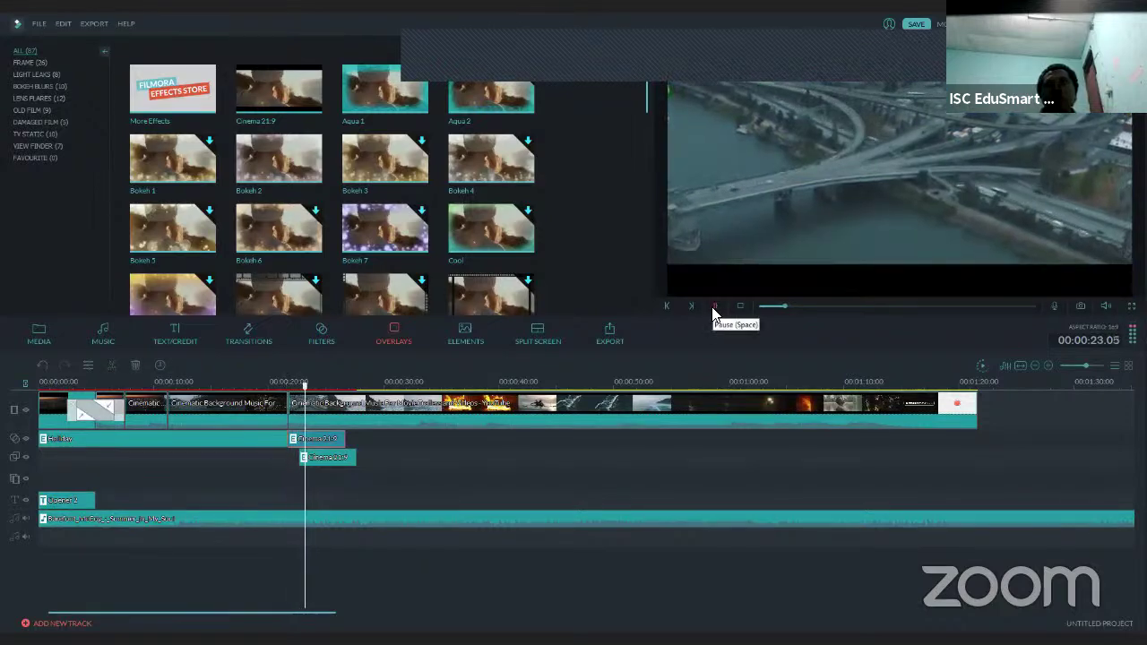
left_click(714, 307)
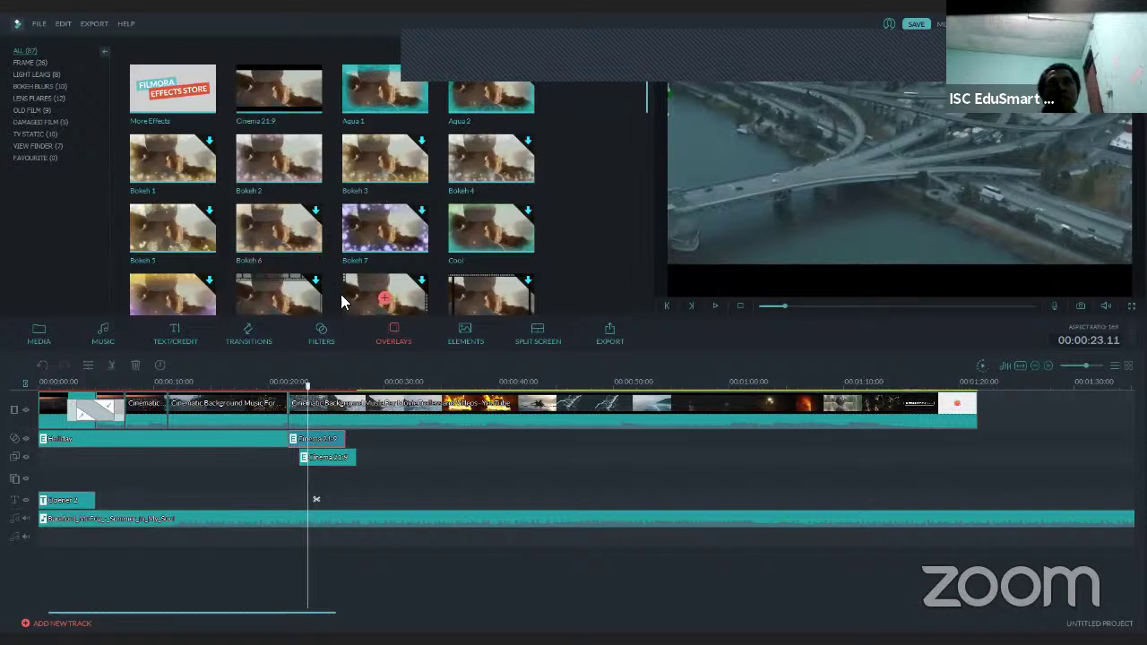
Add the Aqua 1 overlay at the playhead and again on the filter track directly after Cinema 21:9.
left_click(387, 104)
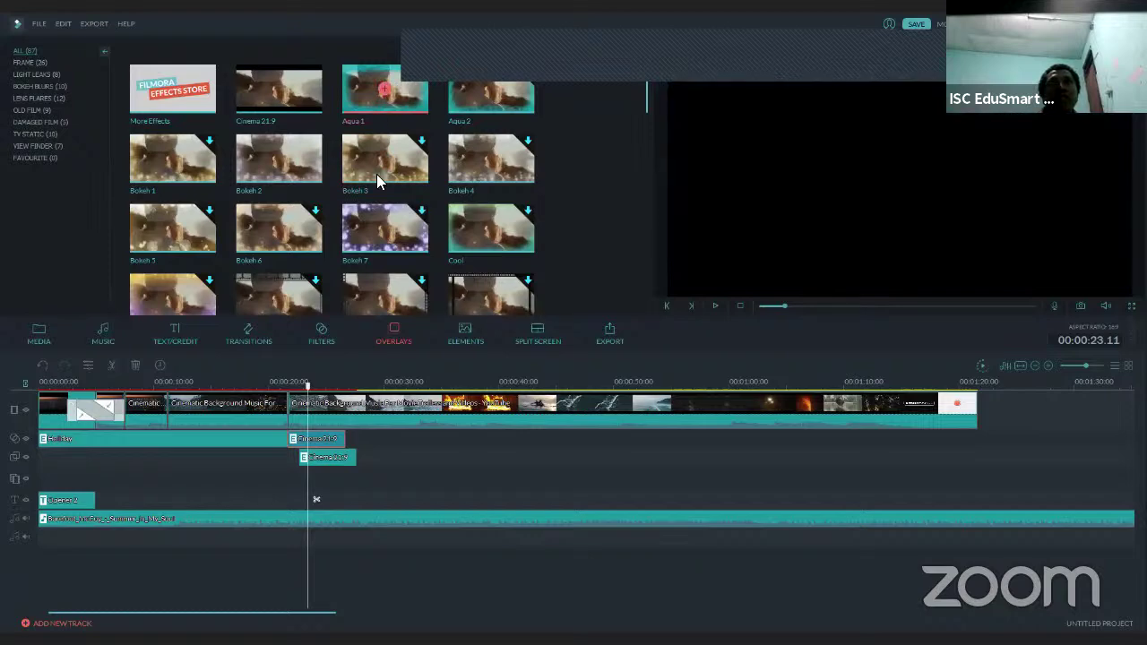
left_click_drag(319, 437, 397, 430)
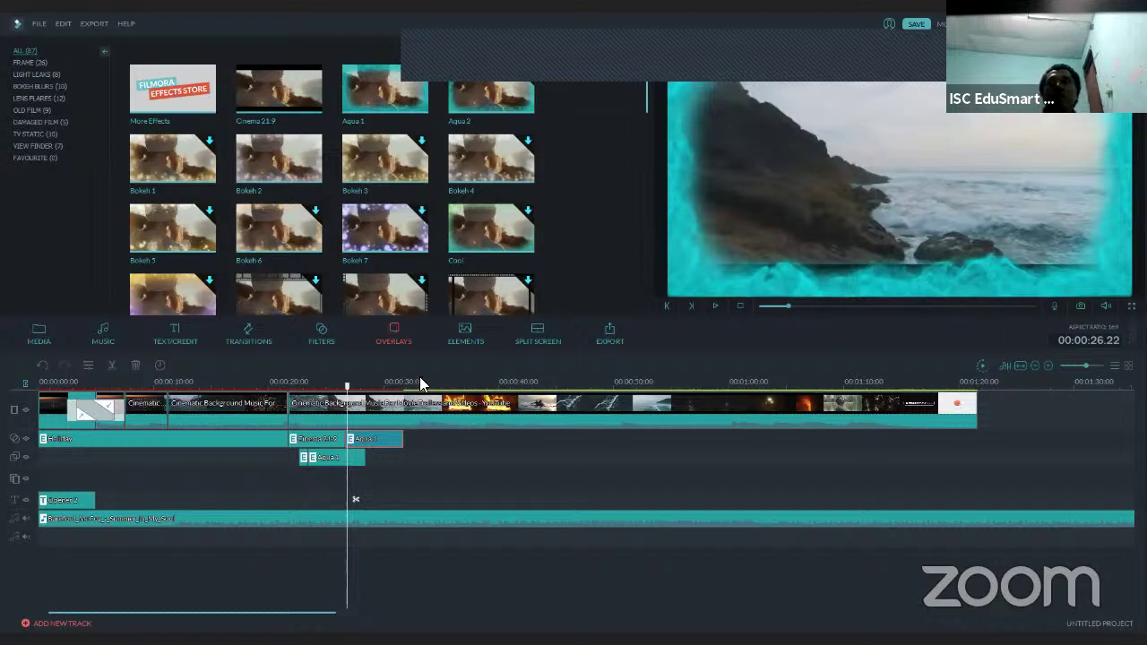
Delete all Cinema 21:9 and Aqua 1 overlays from both timeline tracks, keeping the Holiday filter.
left_click(323, 440)
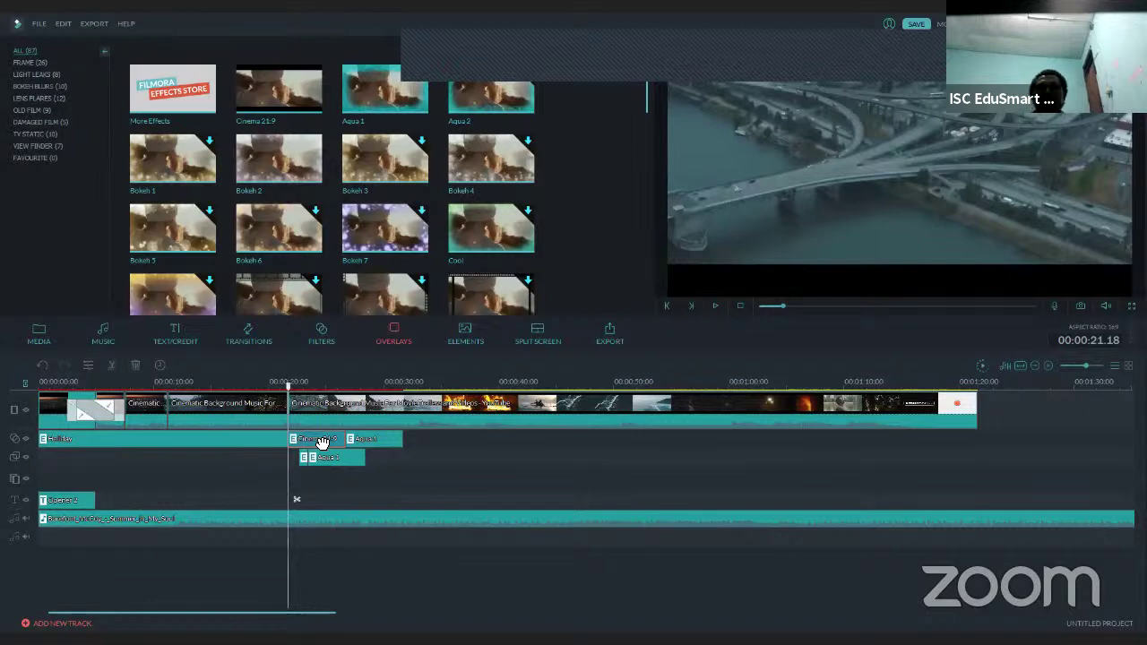
key("Delete")
left_click(353, 439)
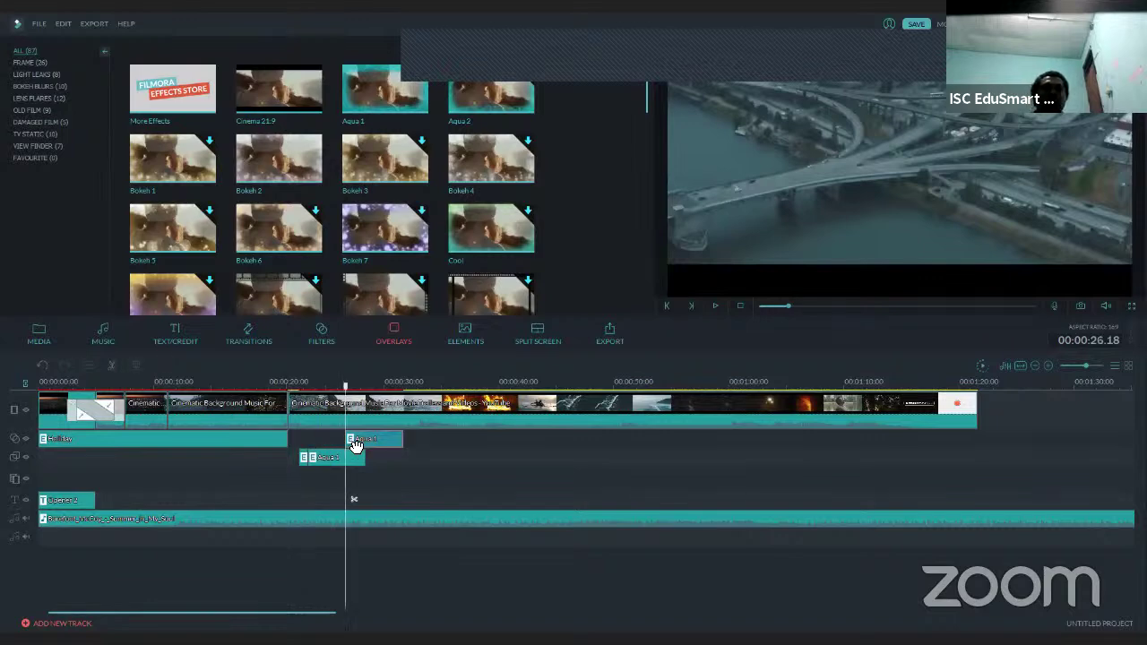
left_click_drag(334, 460, 304, 463)
key("Delete")
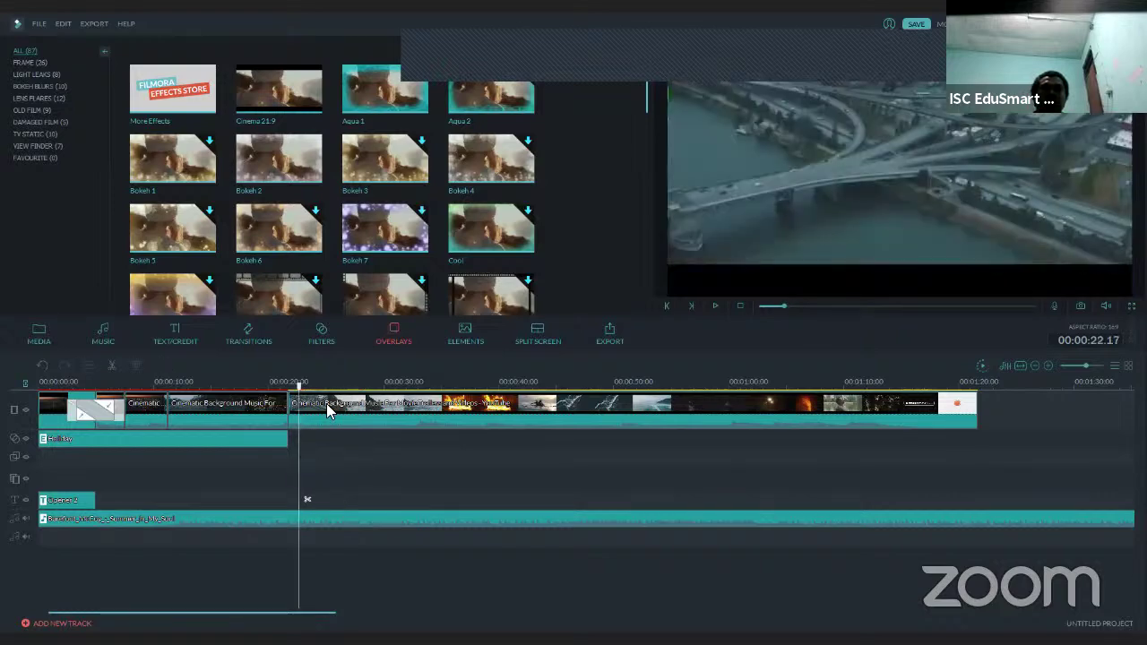
Add Element Love 1 to the timeline at 00:00:22.17 and play the section to preview it.
left_click(463, 336)
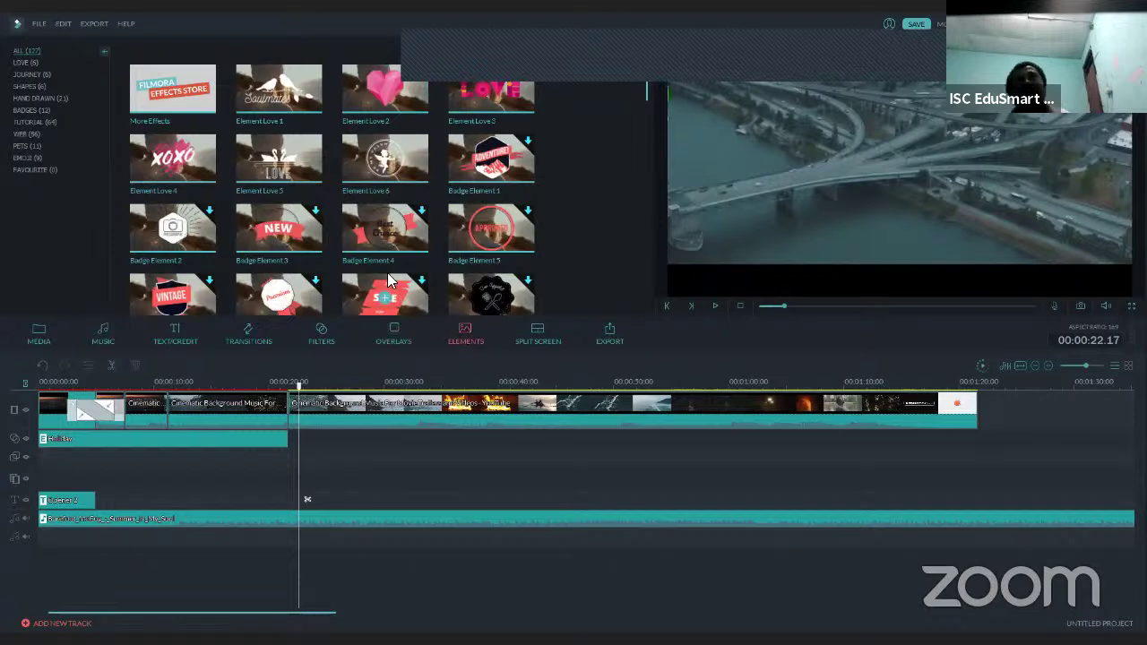
left_click(283, 95)
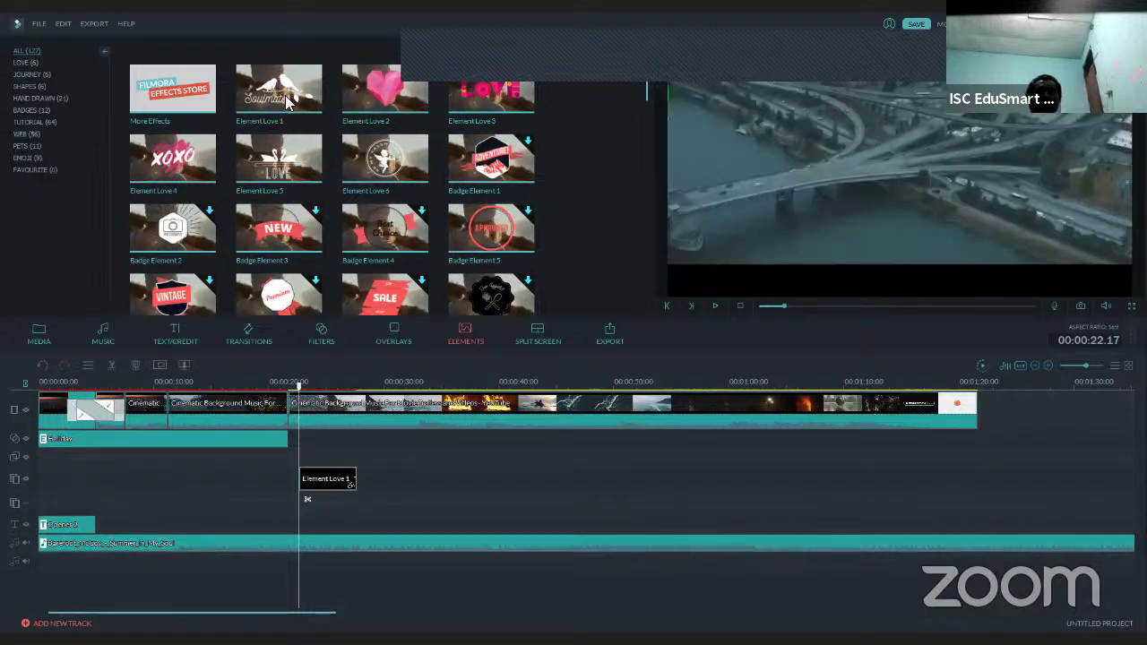
left_click(713, 305)
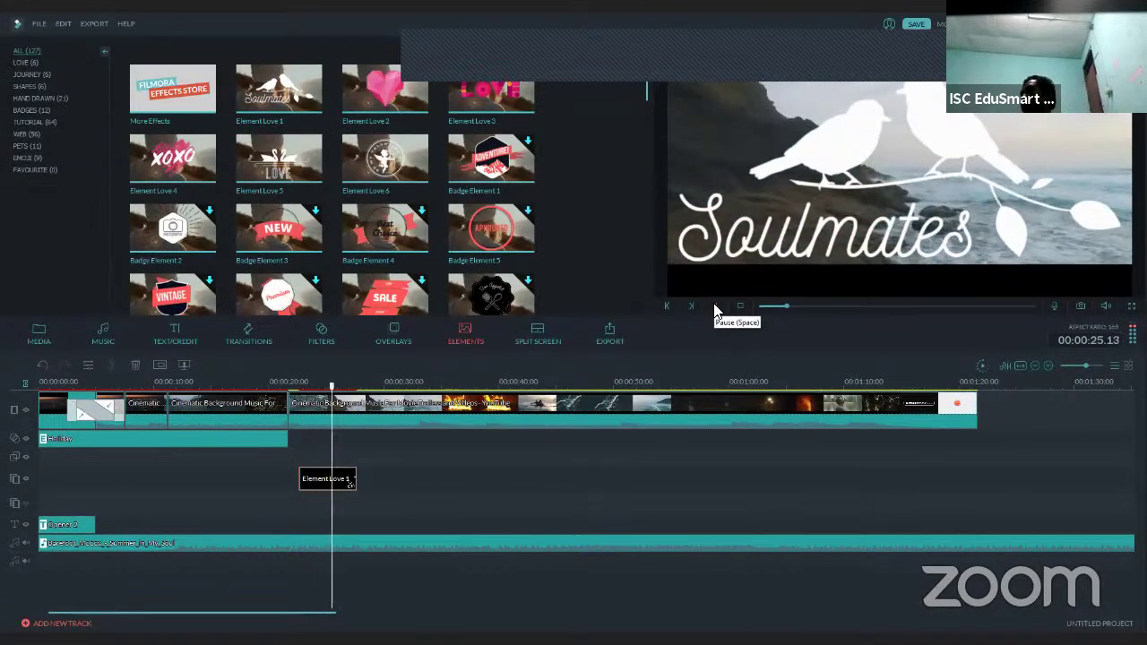
left_click(713, 305)
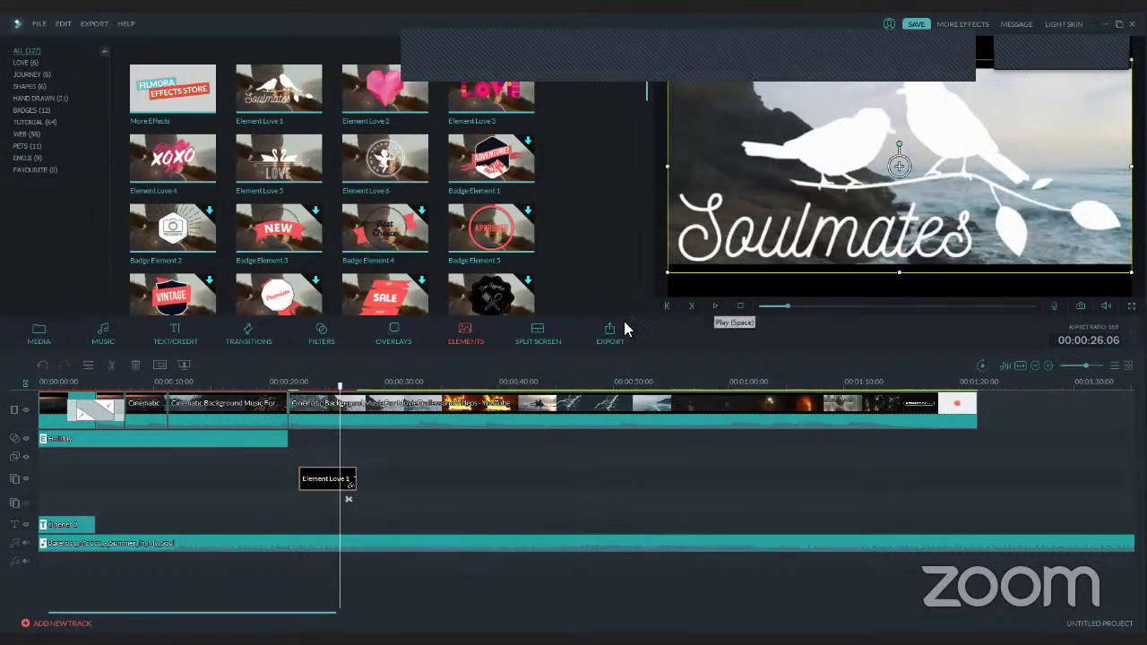
Move the Element Love 1 clip earlier to 00:00:06.20 and place the playhead at its start.
left_click(317, 469)
left_click_drag(317, 469, 131, 478)
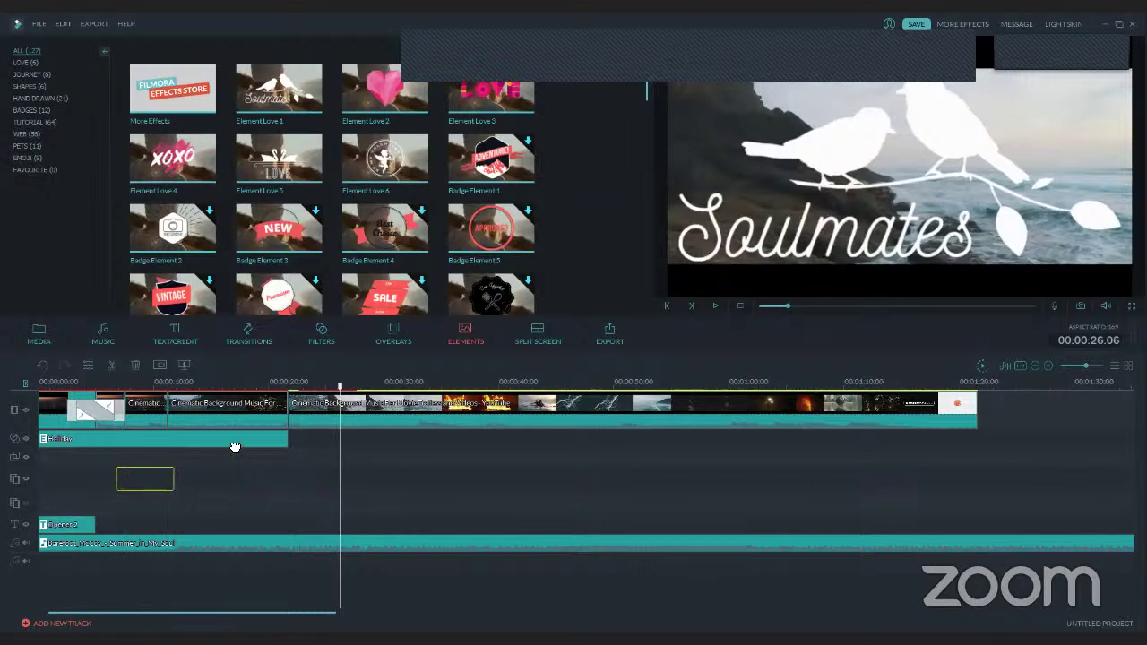
left_click_drag(341, 395, 116, 395)
Open the motion settings of Element Love 1, try Spin 1 and the fade presets, and choose Fly to zoom in.
double_click(156, 476)
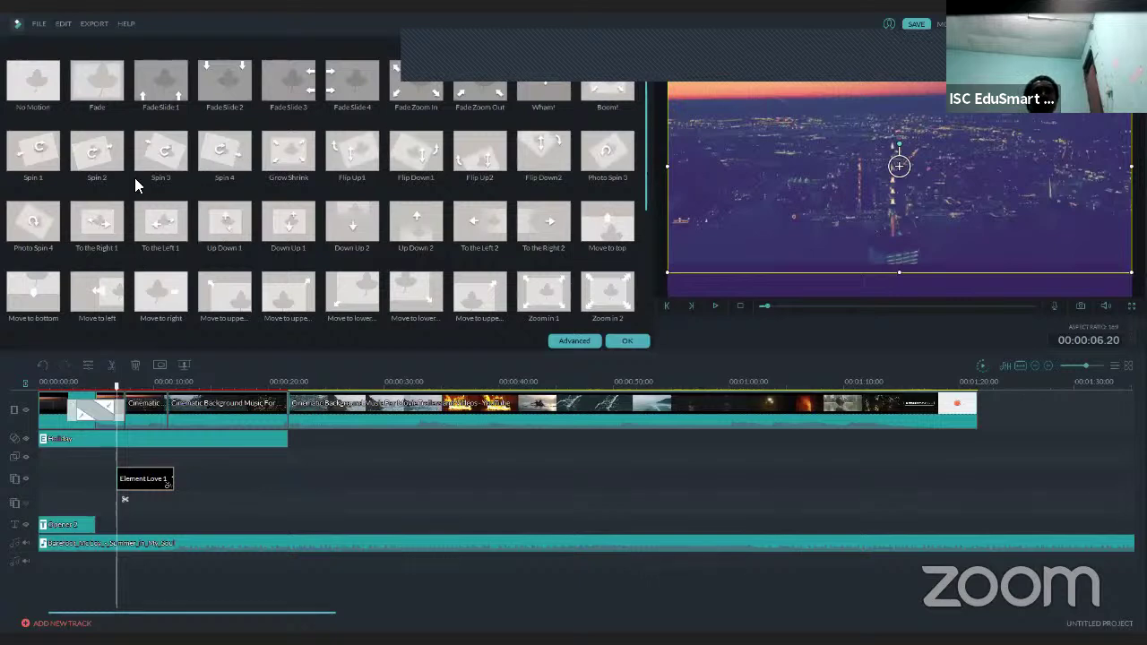
left_click(33, 150)
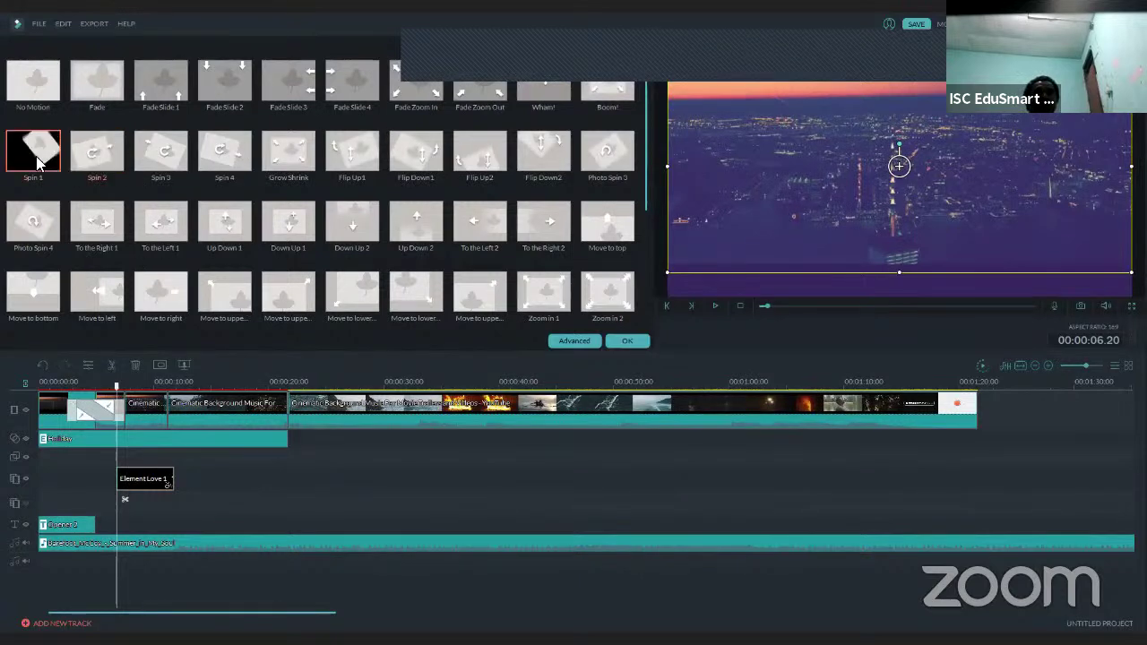
left_click(94, 90)
left_click(152, 88)
left_click(224, 86)
left_click(291, 79)
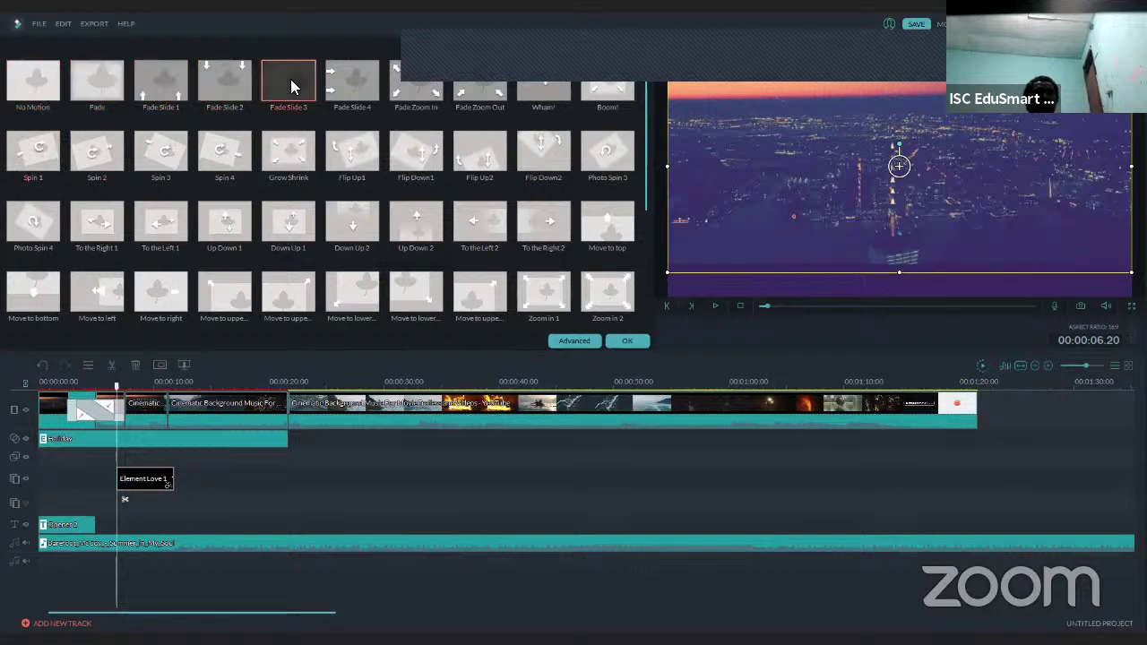
left_click(349, 81)
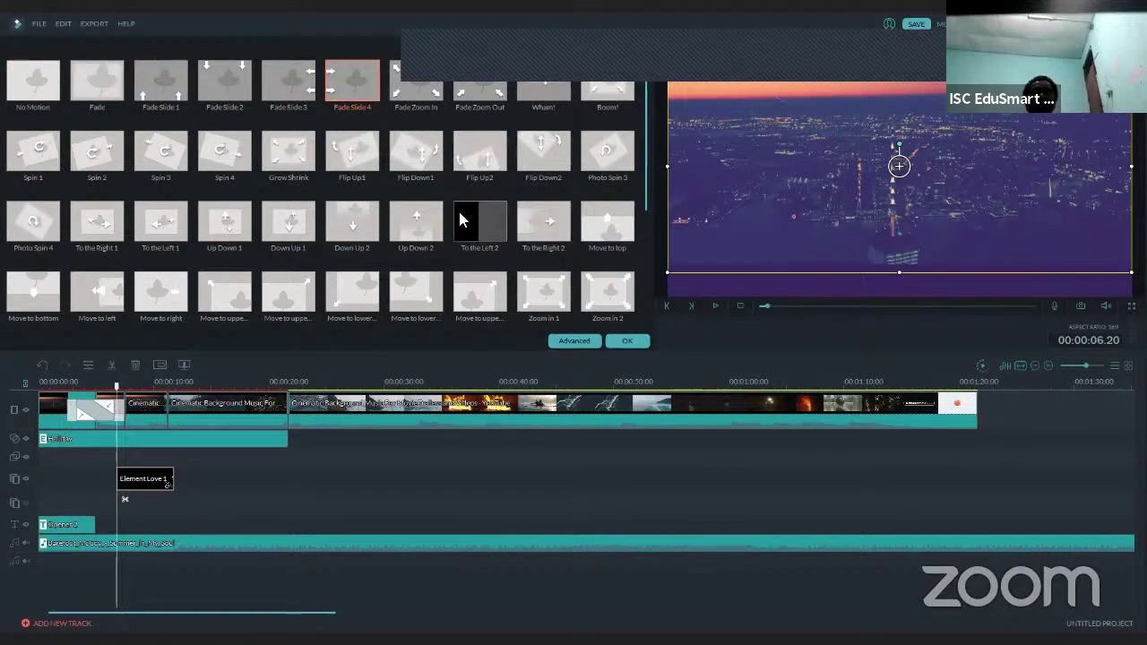
scroll(484, 228, "down", 3)
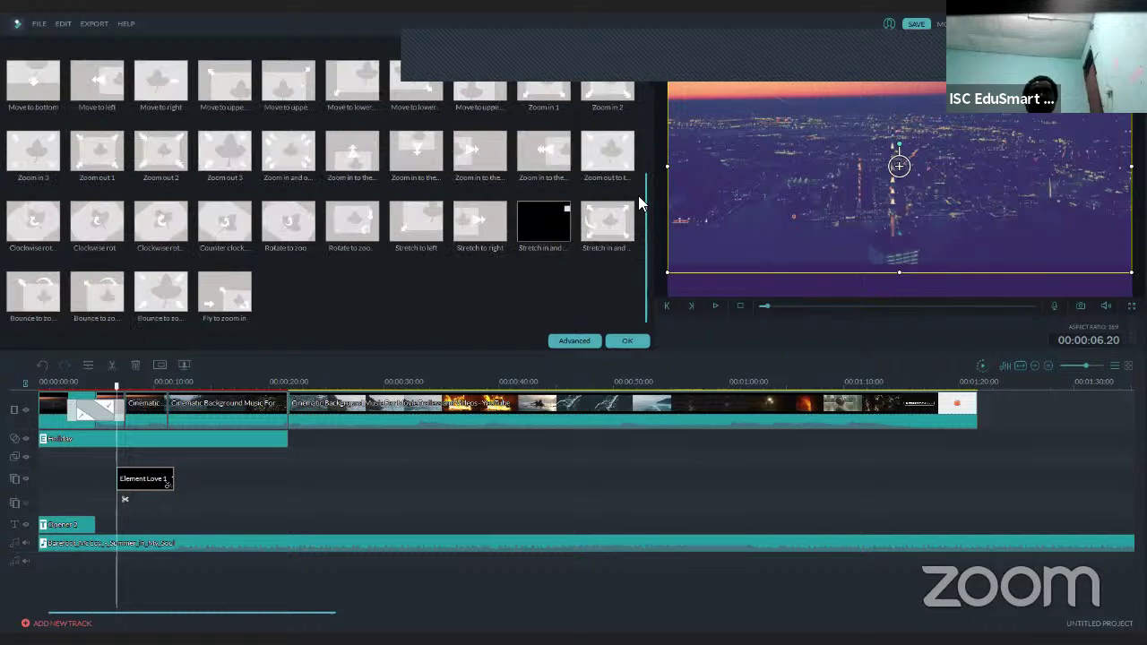
left_click(202, 297)
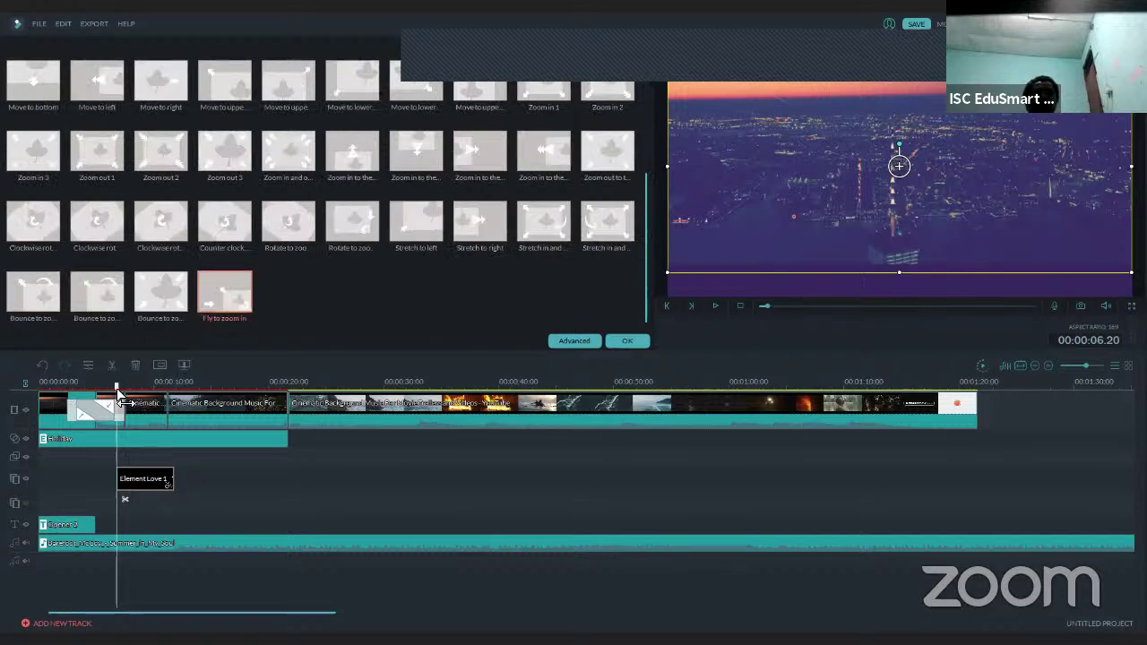
mouse_move(117, 389)
left_mouse_down()
mouse_move(101, 395)
mouse_move(114, 389)
left_mouse_up()
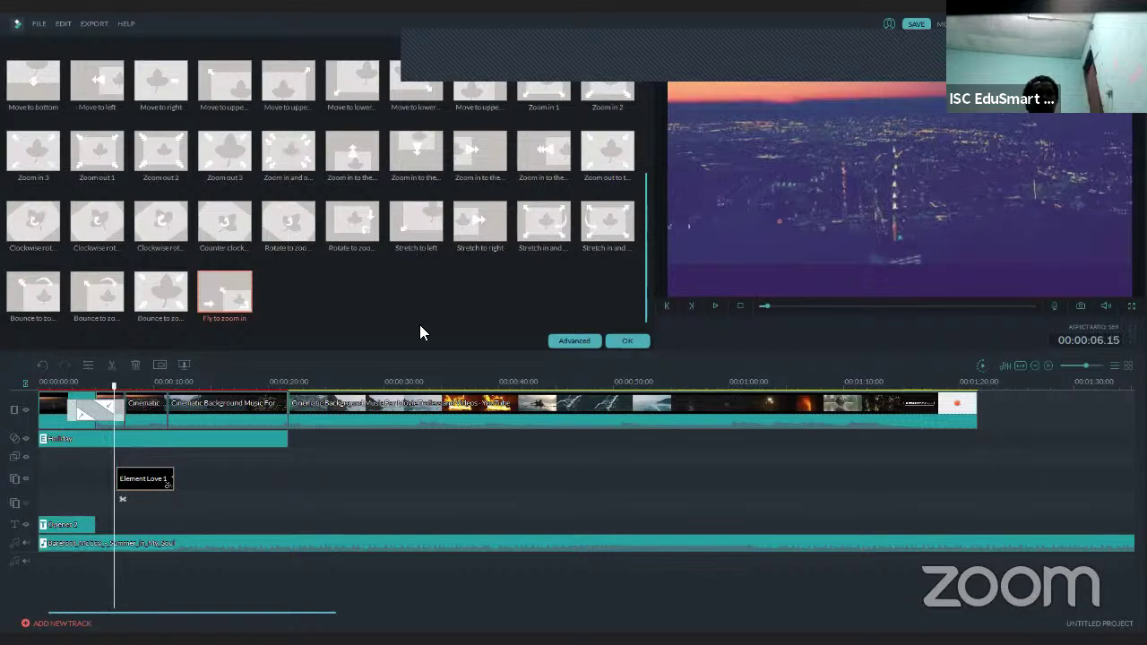
left_click(627, 340)
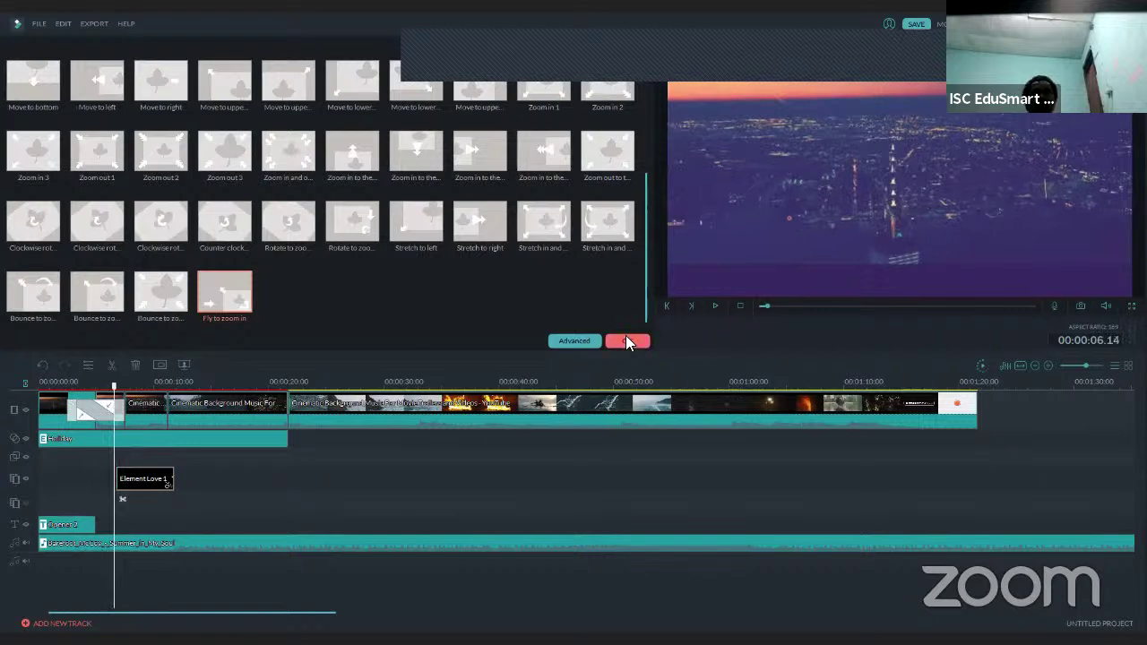
Open the advanced PIP settings of Element Love 1 and enable making parts of the clip transparent under Chroma Key.
left_click(580, 341)
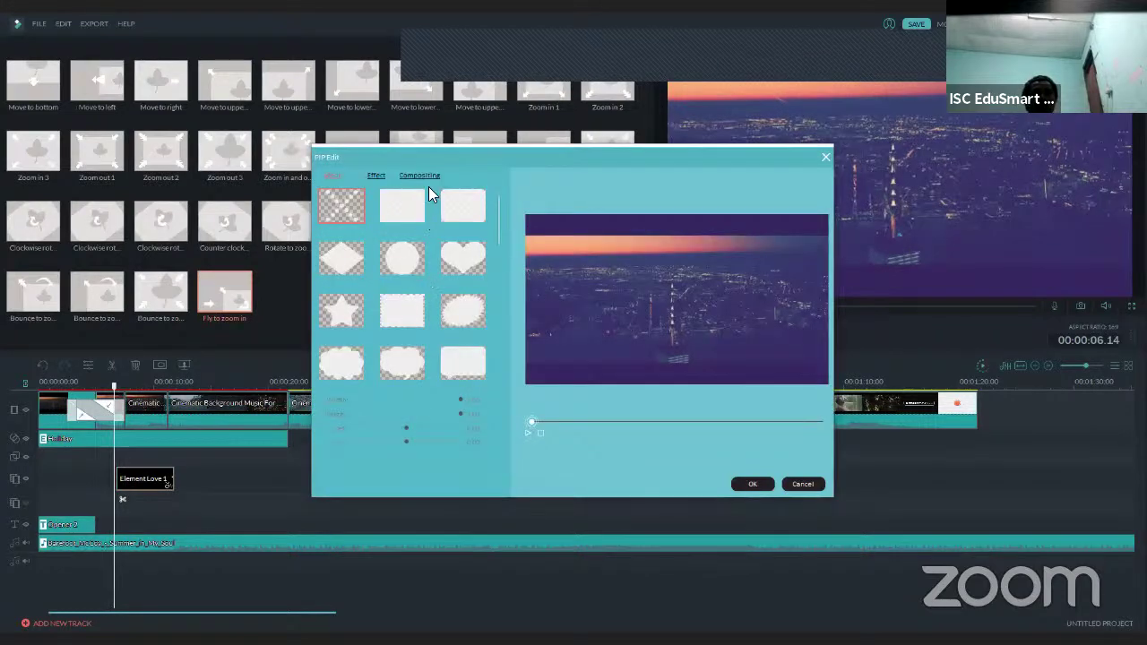
left_click(384, 174)
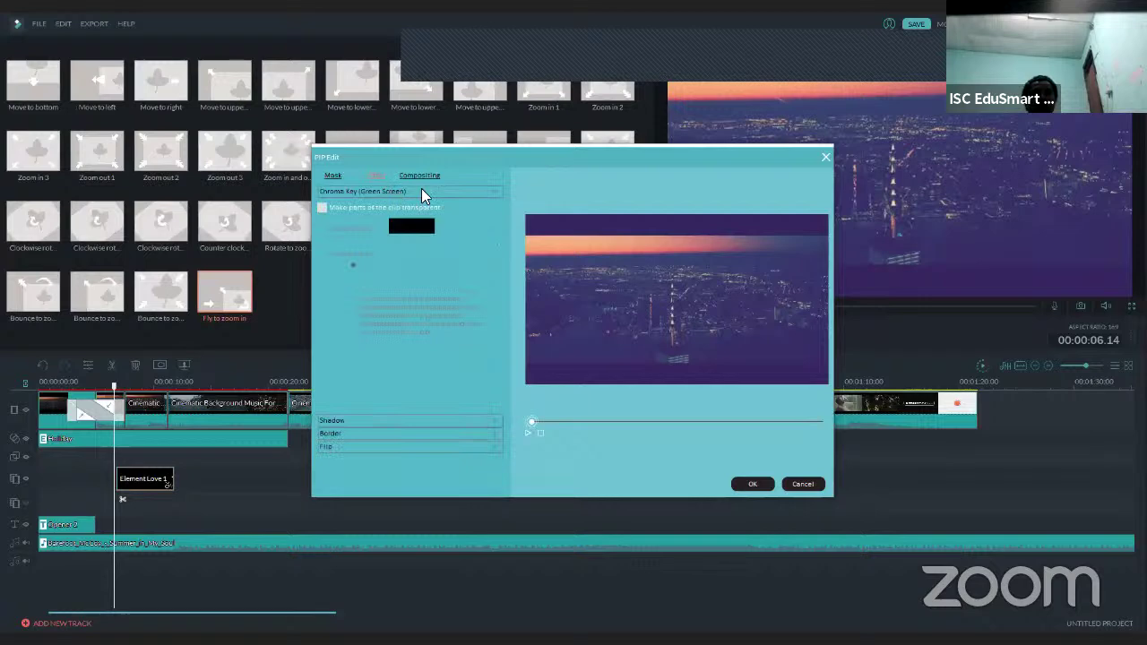
left_click(412, 206)
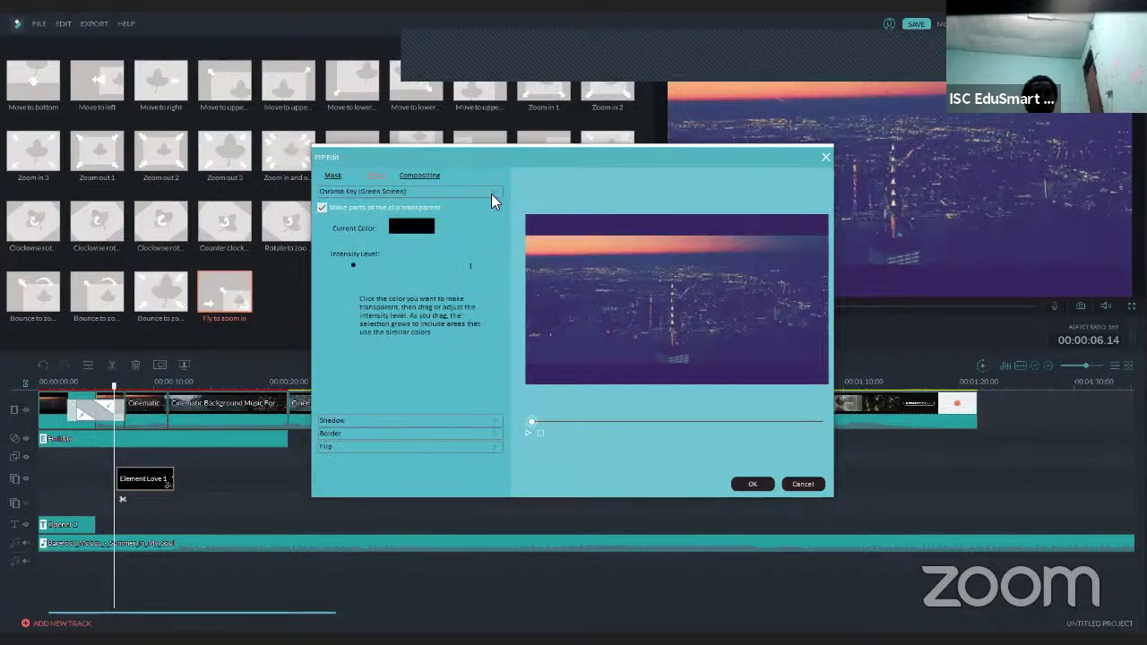
Try the Linear Burn blending mode on Element Love 1 and play its preview.
left_click(417, 176)
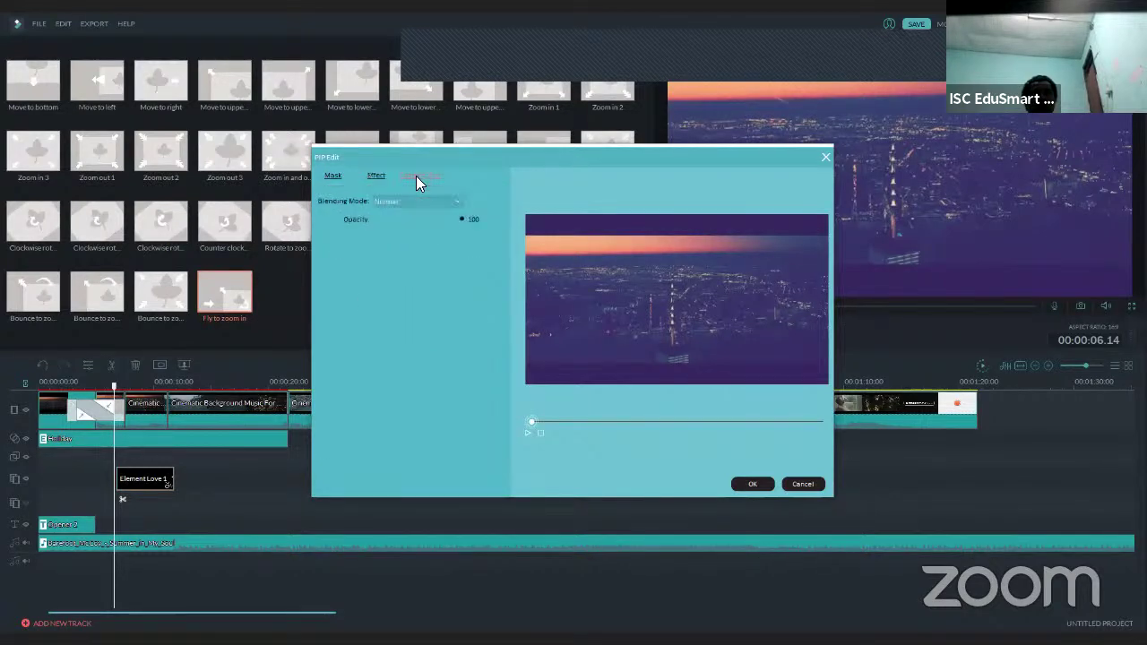
left_click(427, 202)
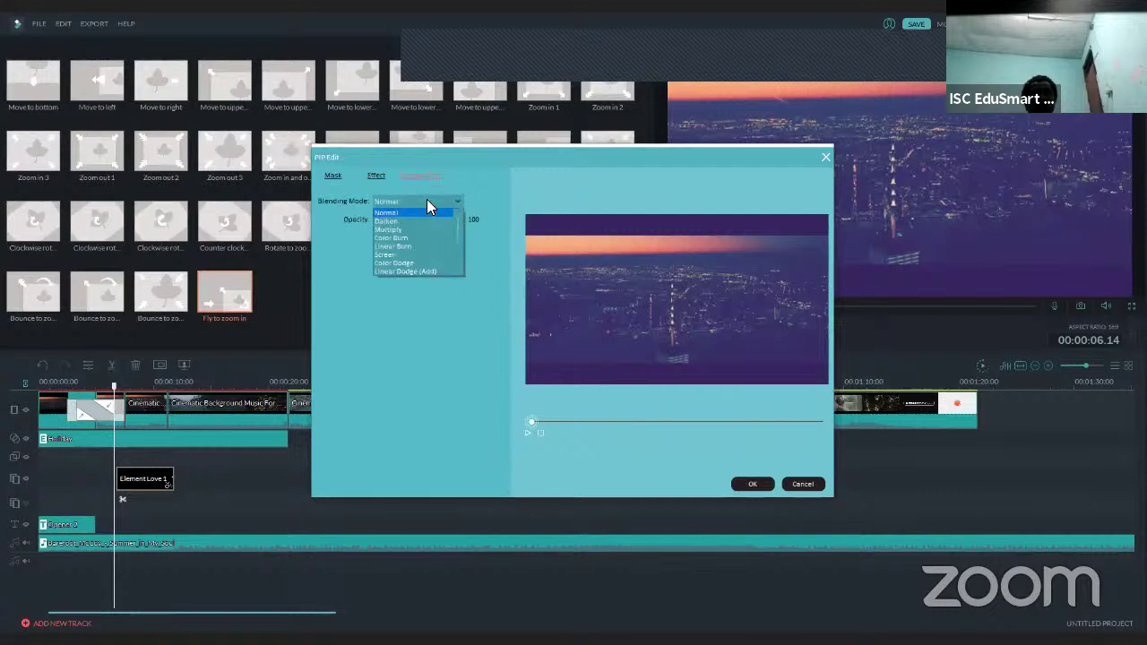
left_click(419, 248)
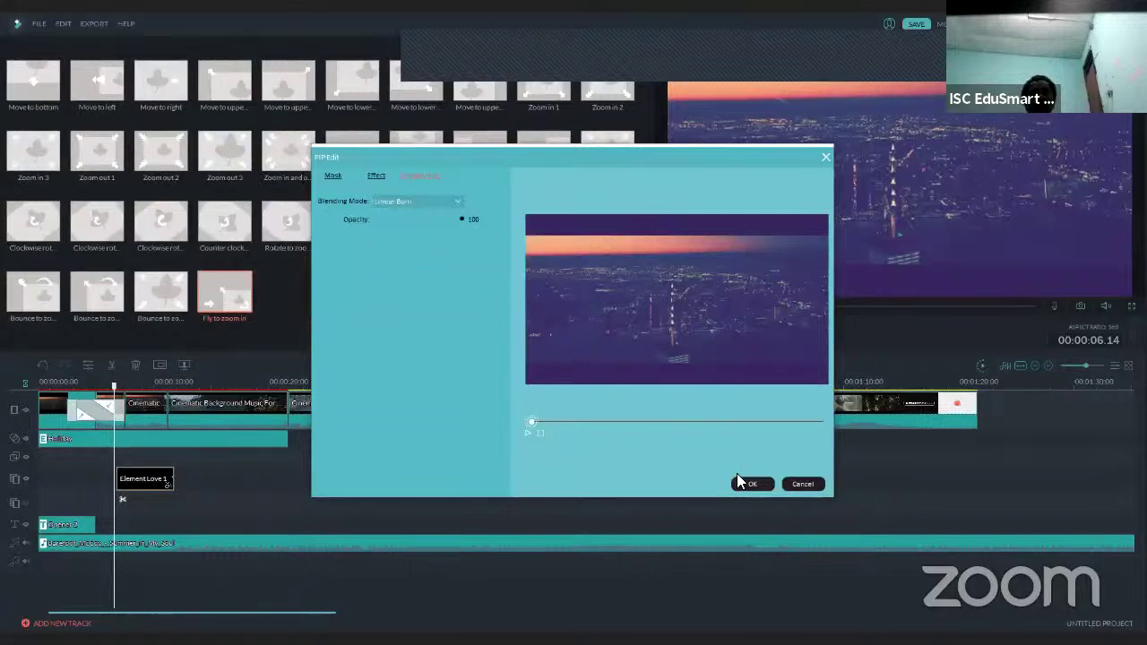
left_click(527, 433)
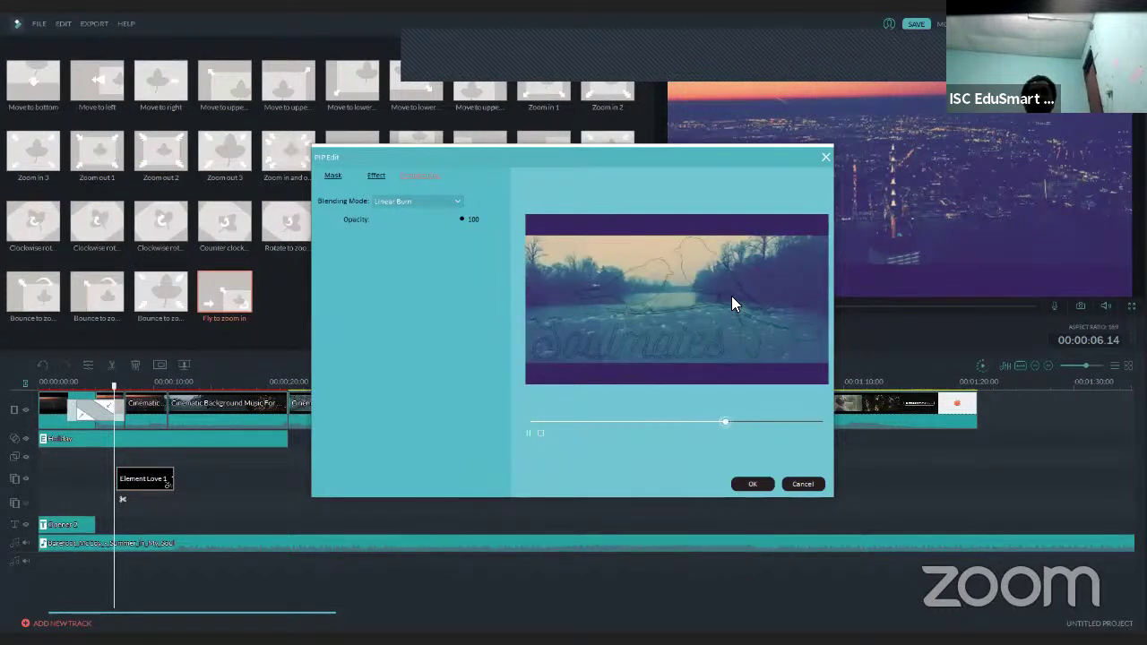
Try the Screen blending mode on Element Love 1, previewing it at full opacity and at 59 opacity.
left_click(455, 202)
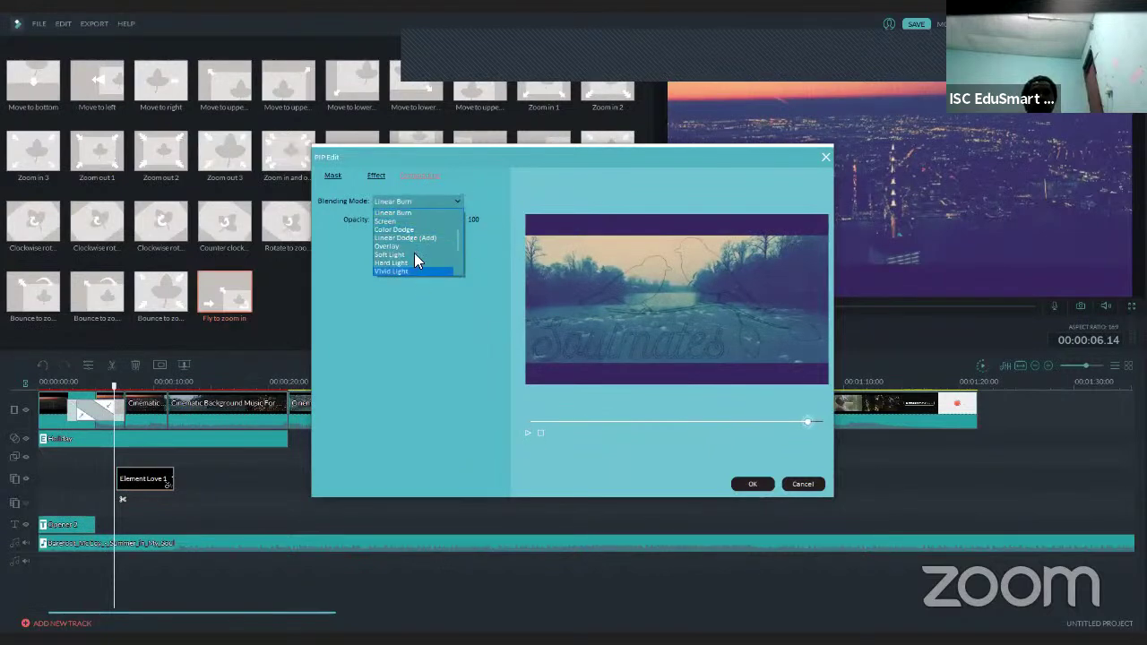
left_click(407, 220)
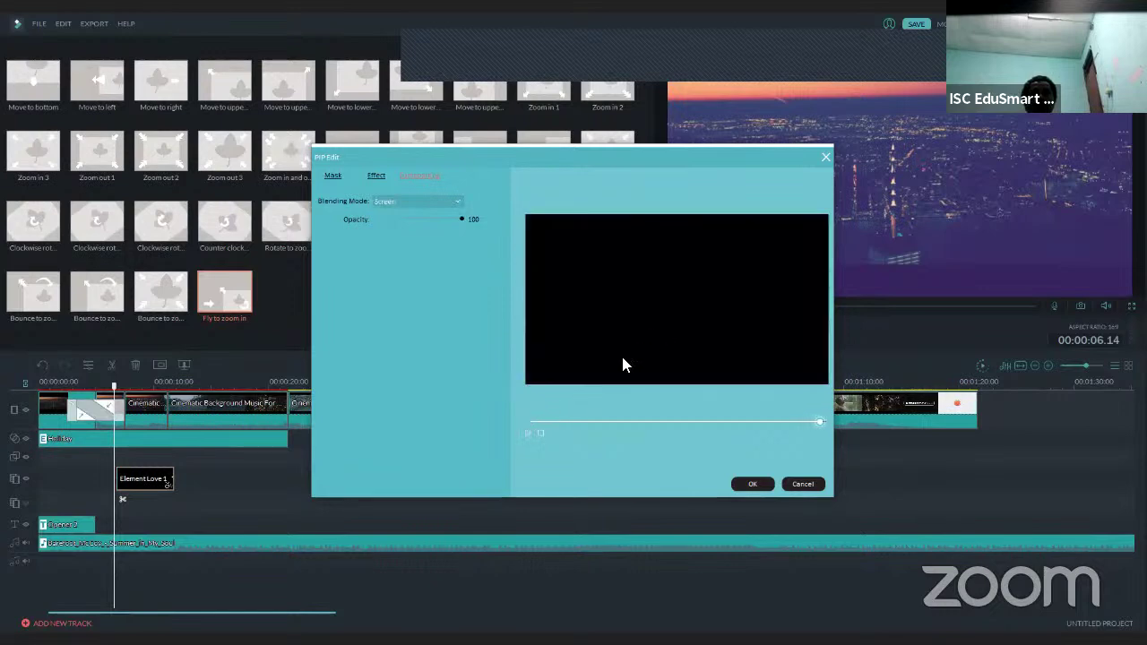
left_click(534, 433)
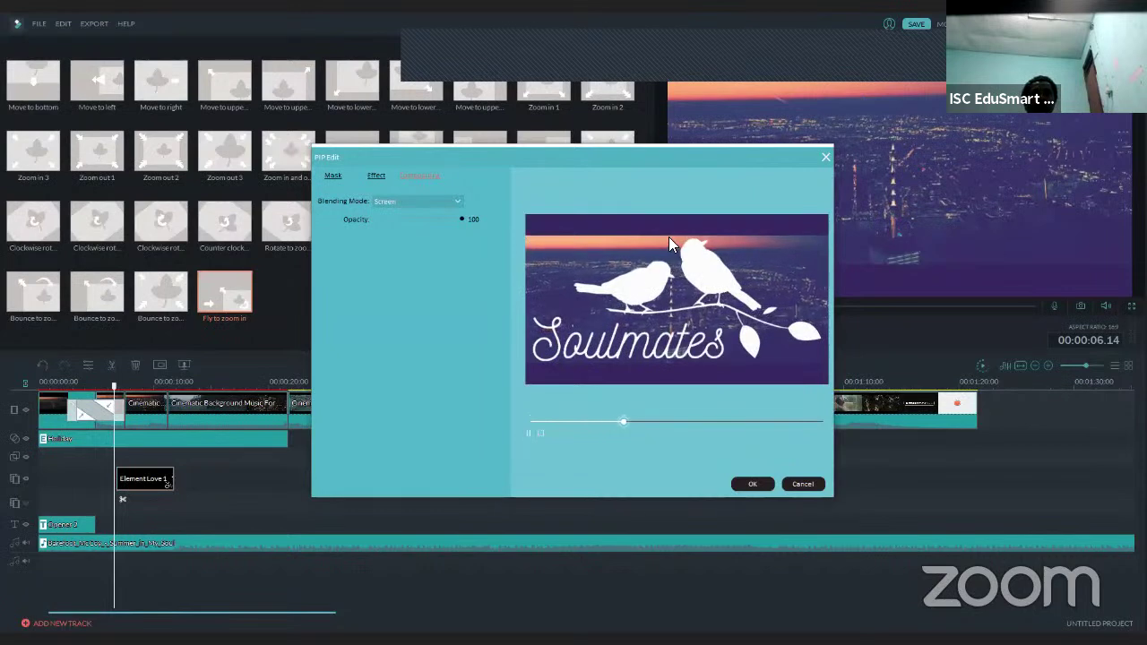
left_click(527, 434)
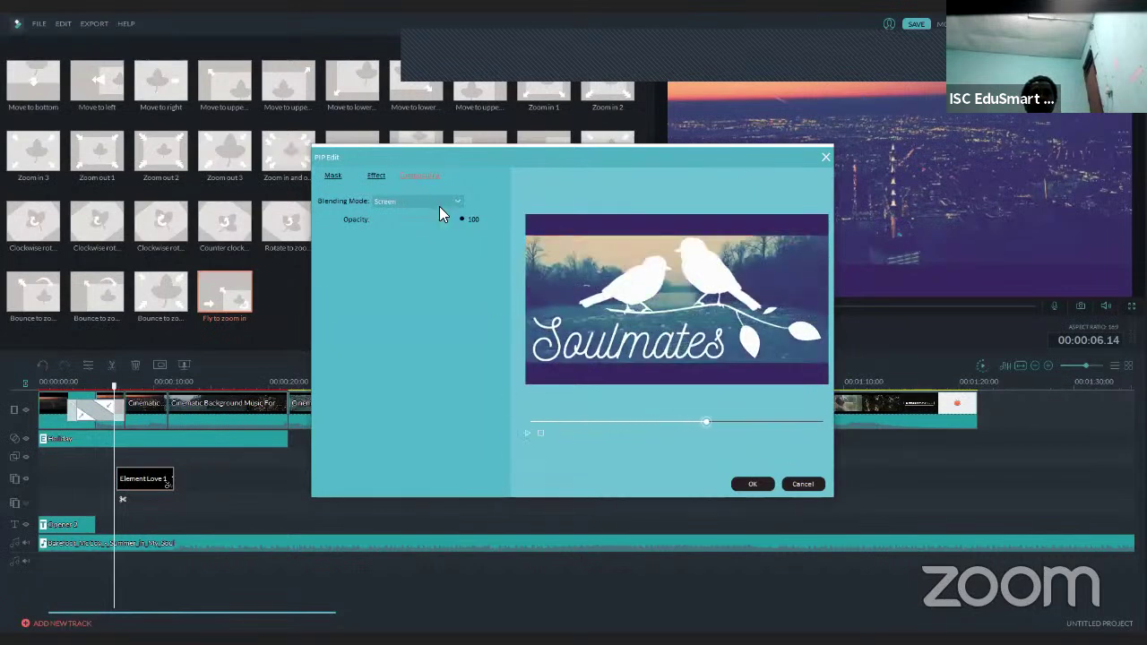
left_click_drag(452, 218, 425, 223)
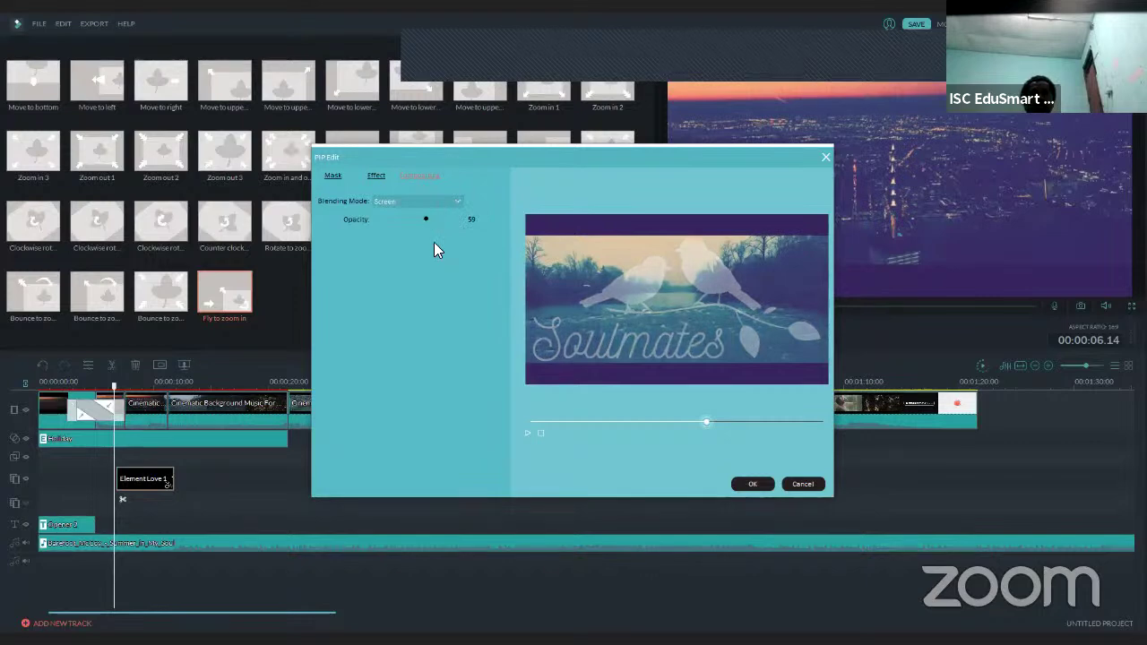
left_click(526, 434)
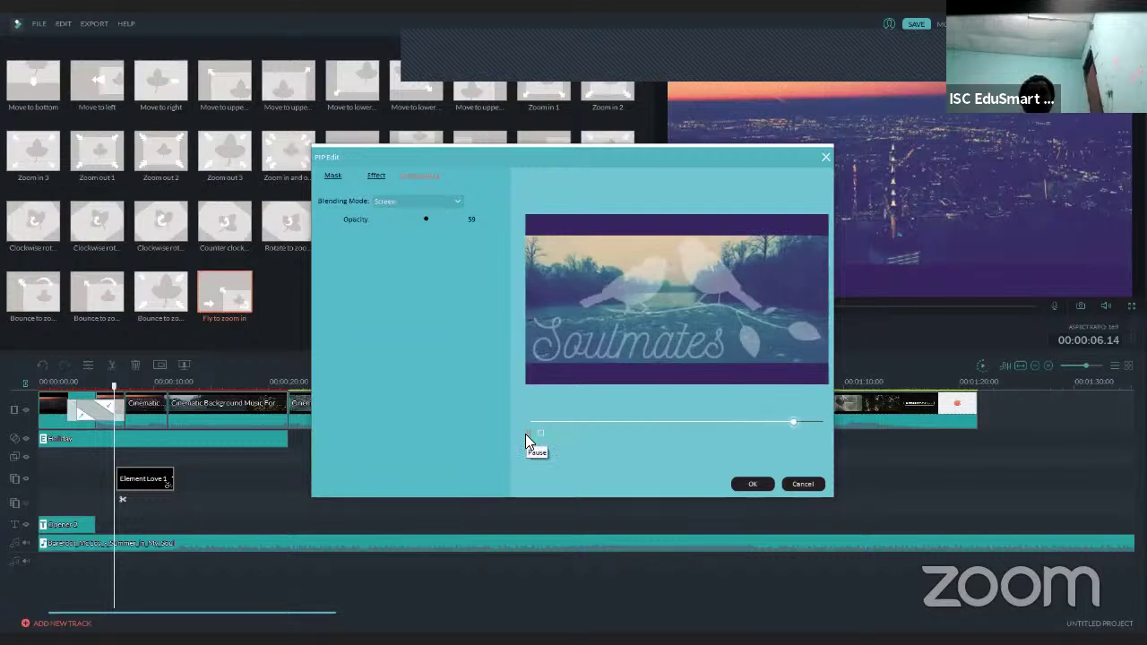
Try the Soft Light blending mode on Element Love 1, raise the opacity to 100 and preview the result.
left_click(454, 203)
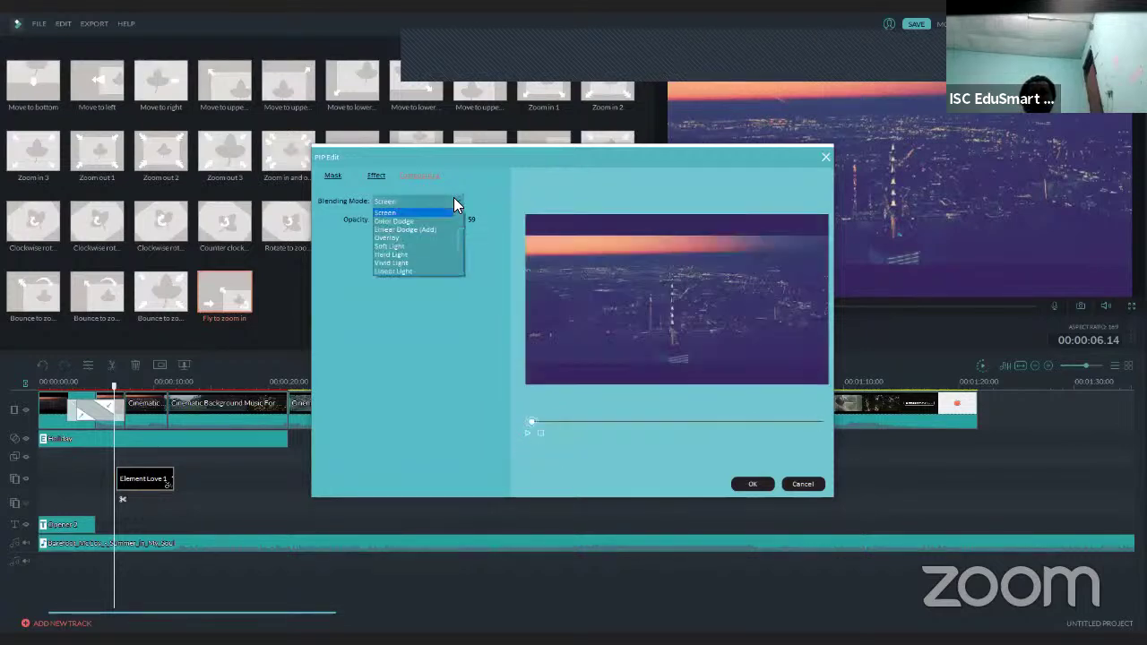
left_click(437, 246)
left_click(527, 432)
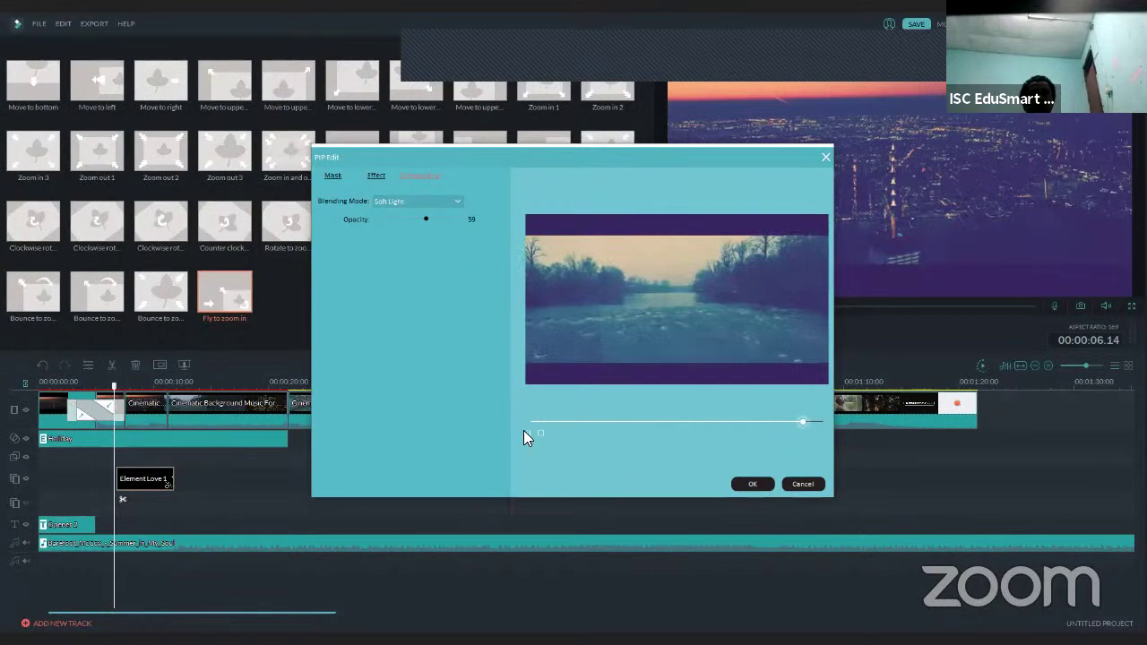
left_click_drag(427, 221, 471, 226)
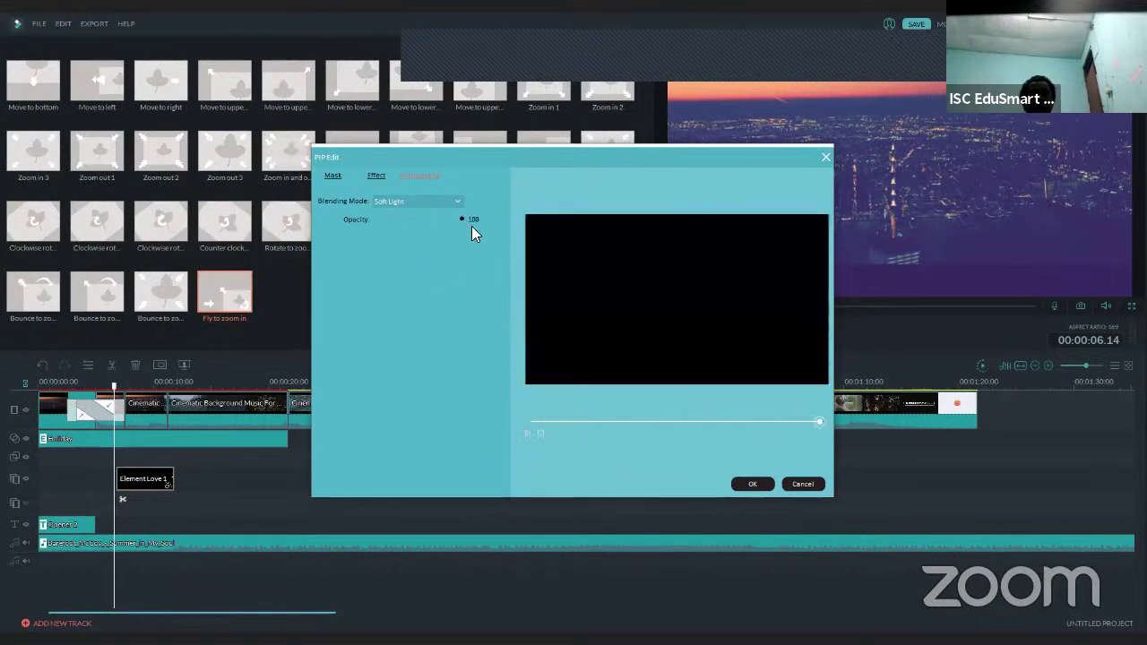
left_click(525, 433)
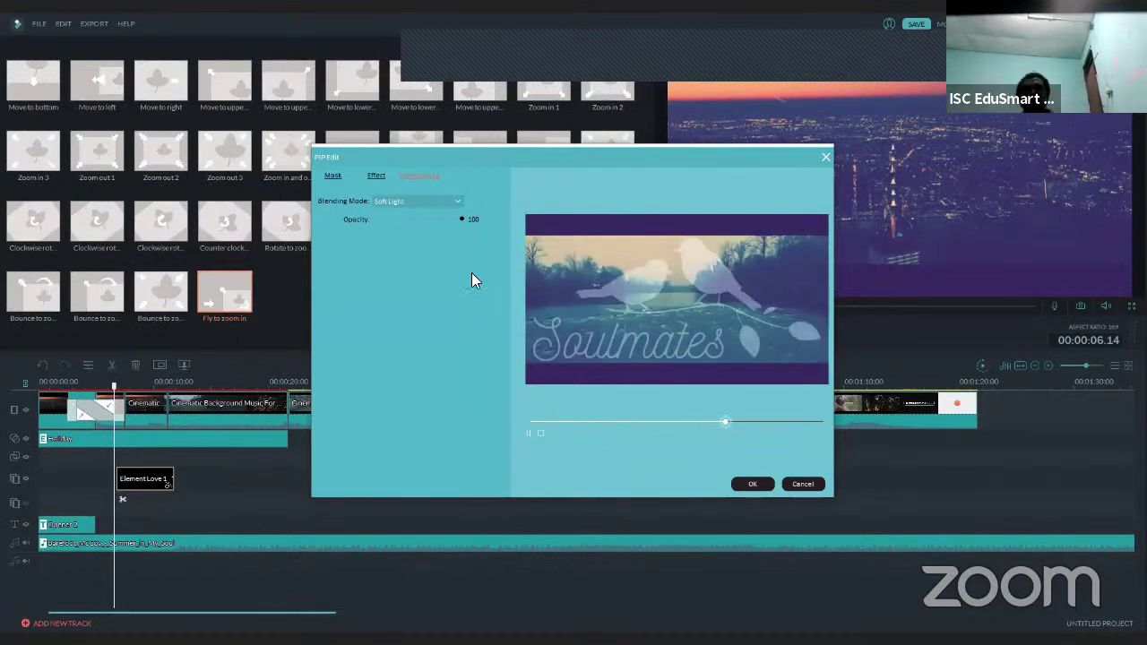
Set the blending mode of Element Love 1 to Exclusion, apply the settings, and play the clip on the timeline.
left_click(451, 197)
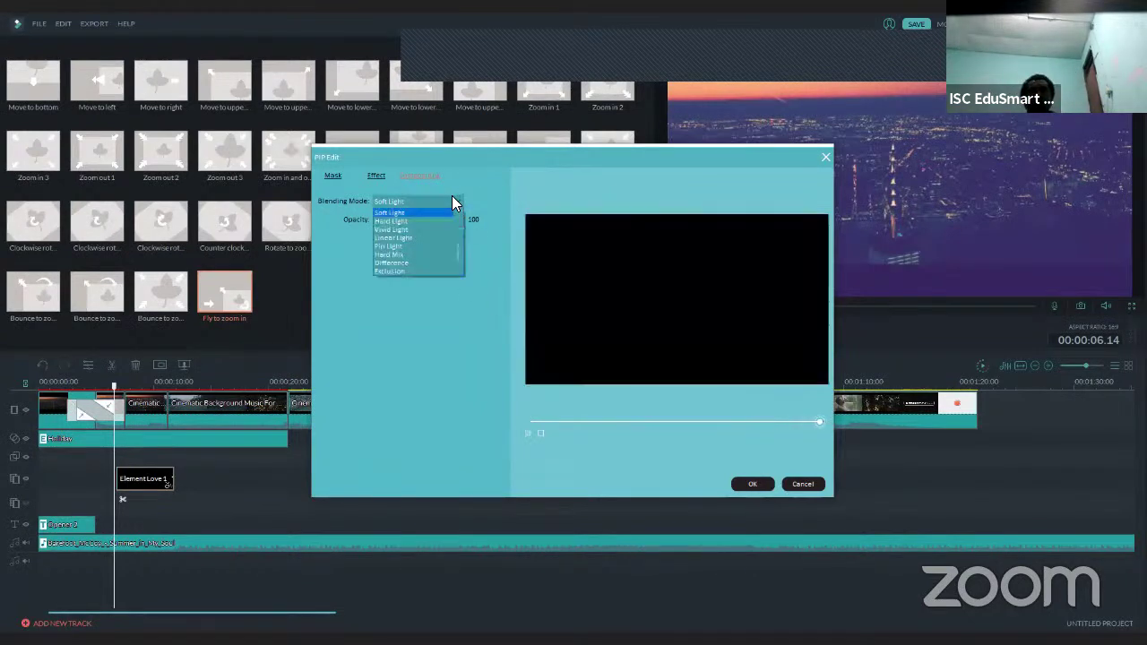
left_click(432, 270)
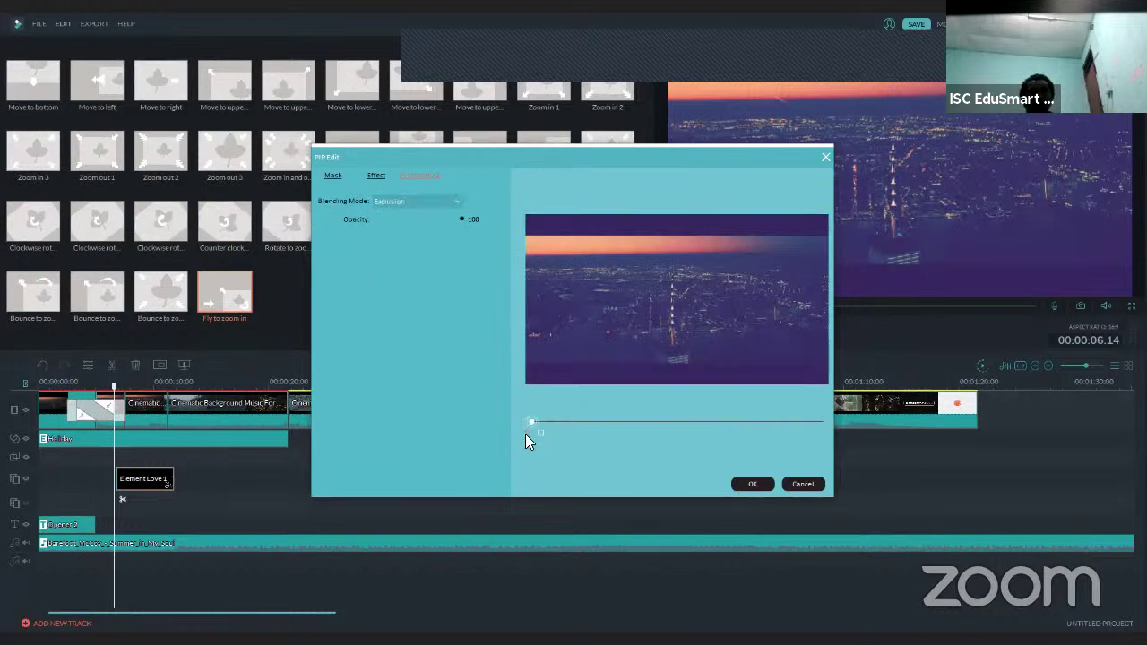
left_click(526, 434)
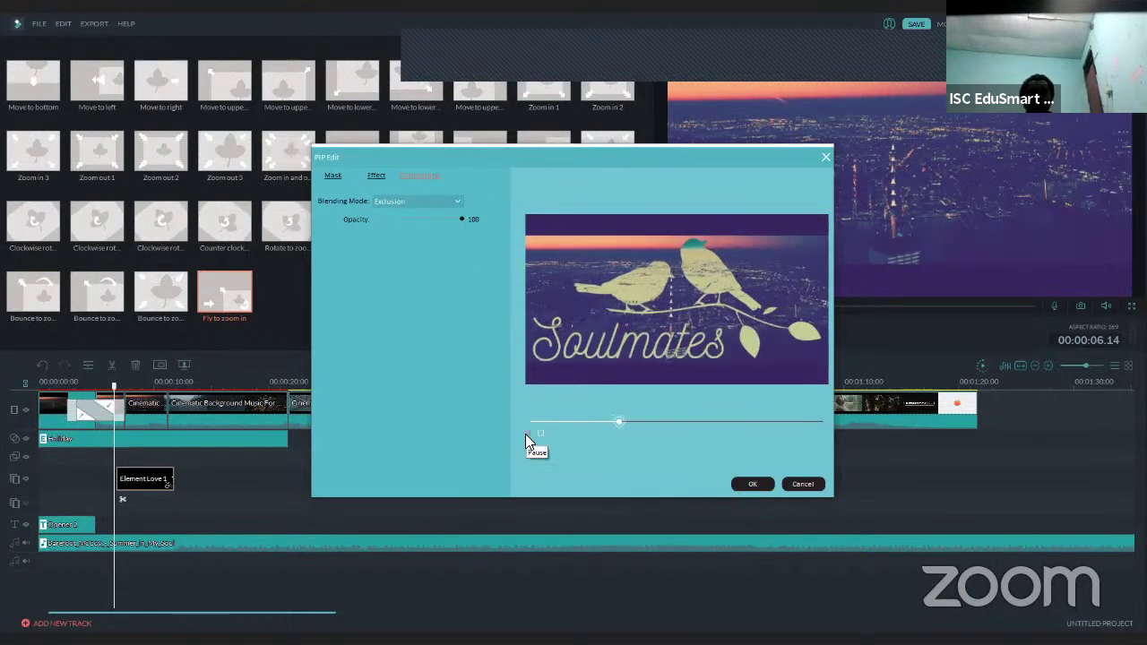
left_click(751, 486)
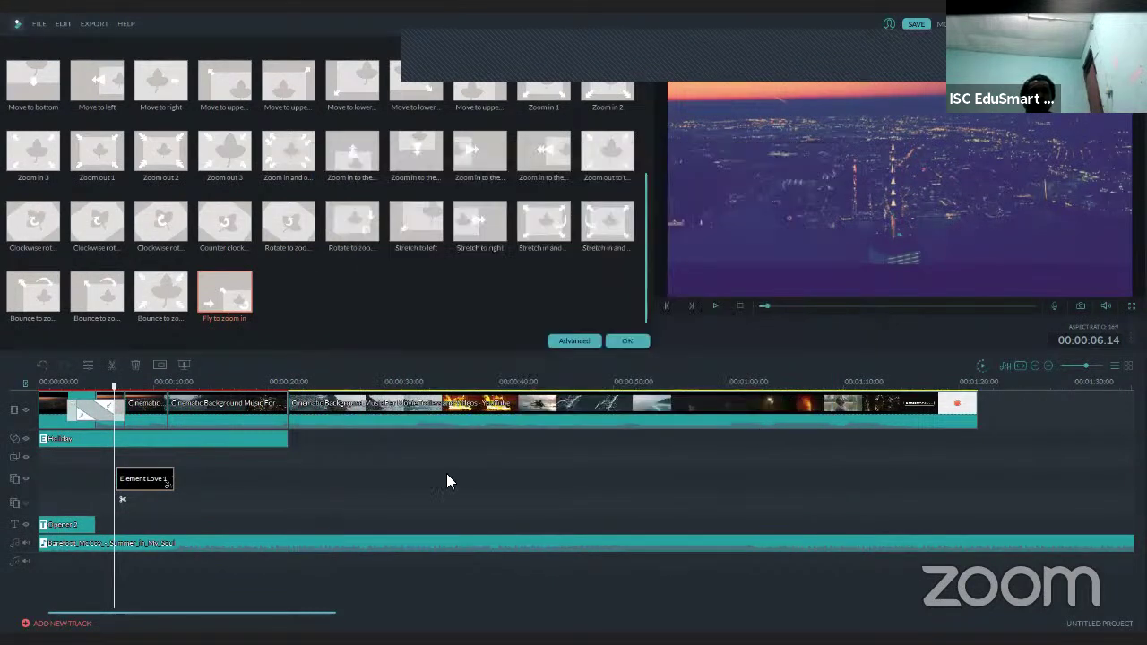
left_click(714, 306)
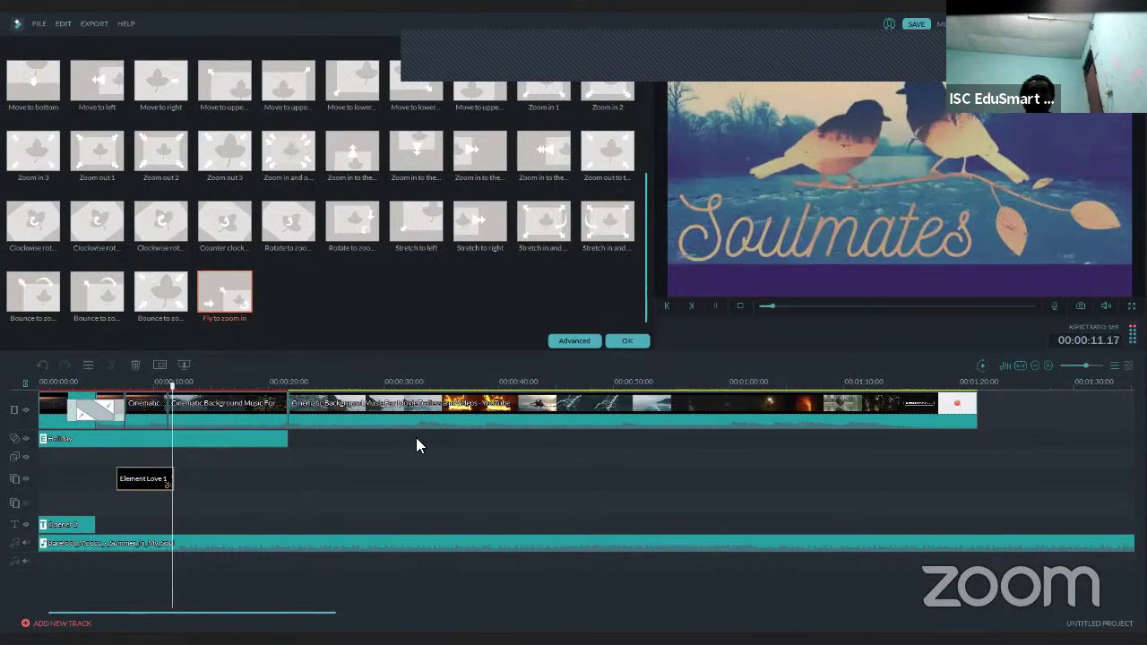
left_click(625, 341)
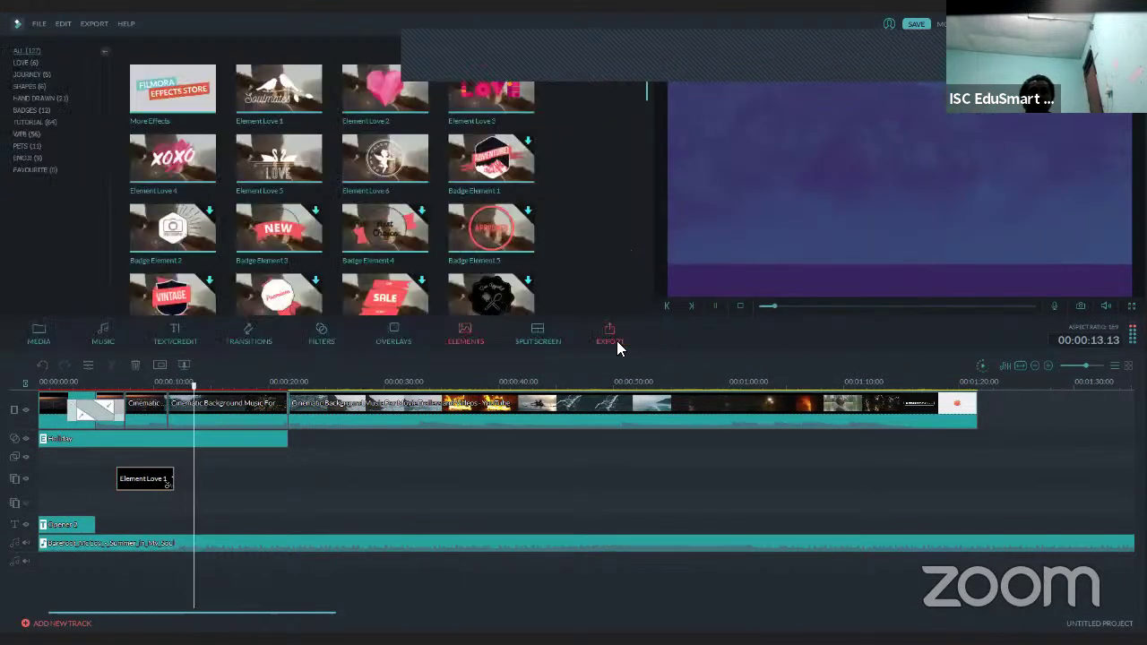
Add Element Love 6 to the timeline at 00:00:20.01 and play its opening until the full badge appears.
left_click(384, 166)
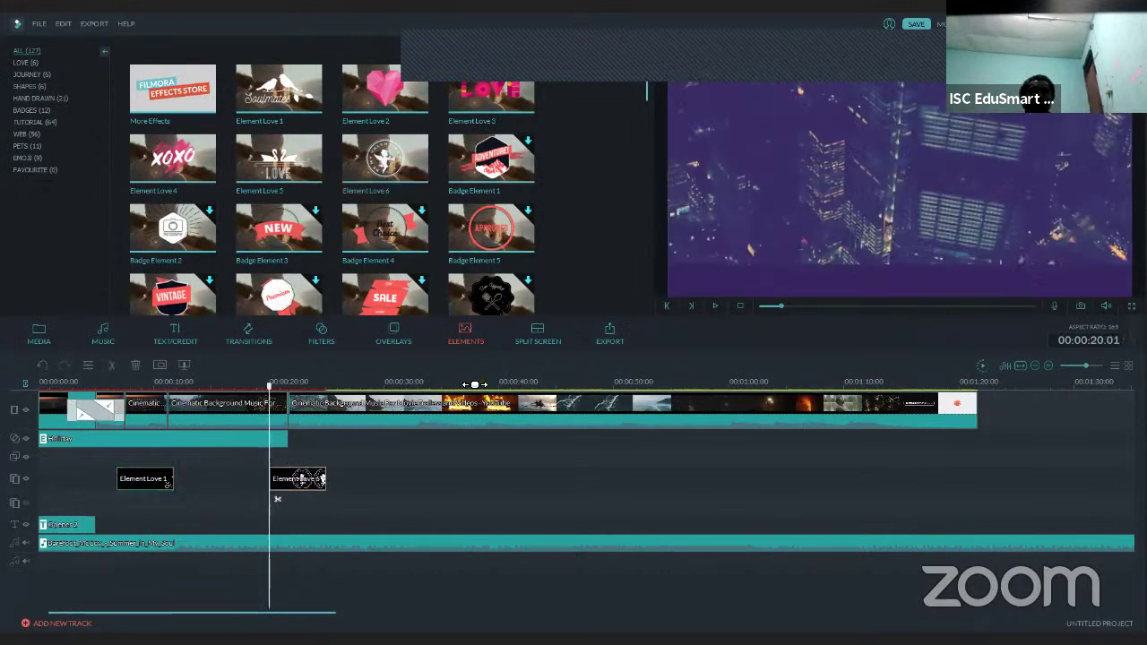
left_click(715, 306)
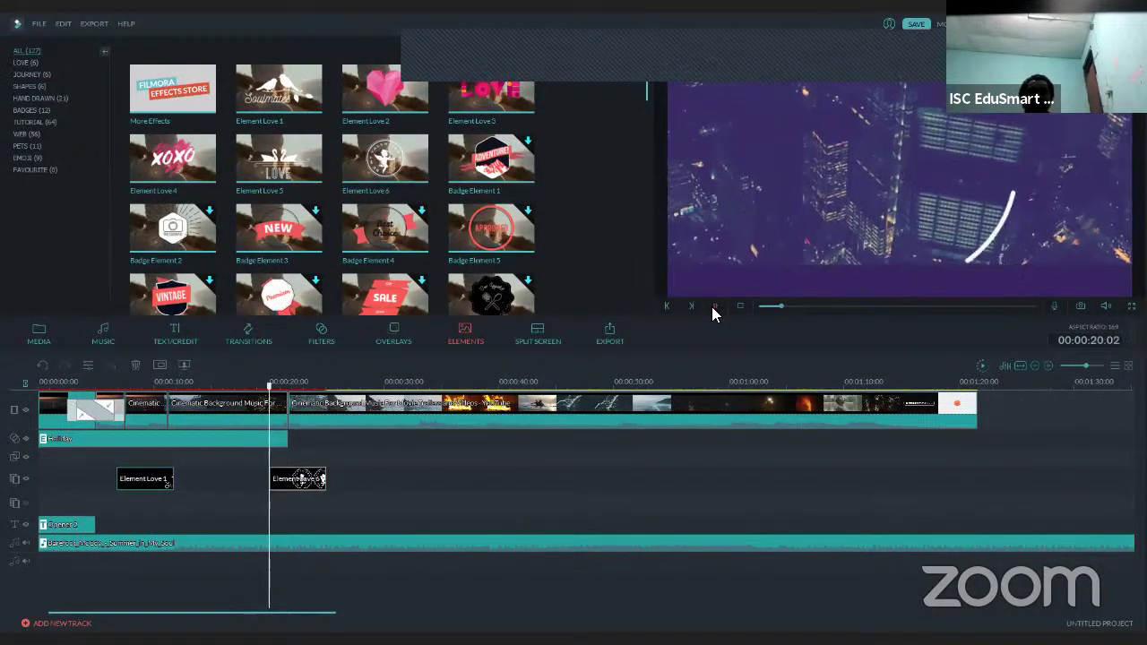
left_click(714, 307)
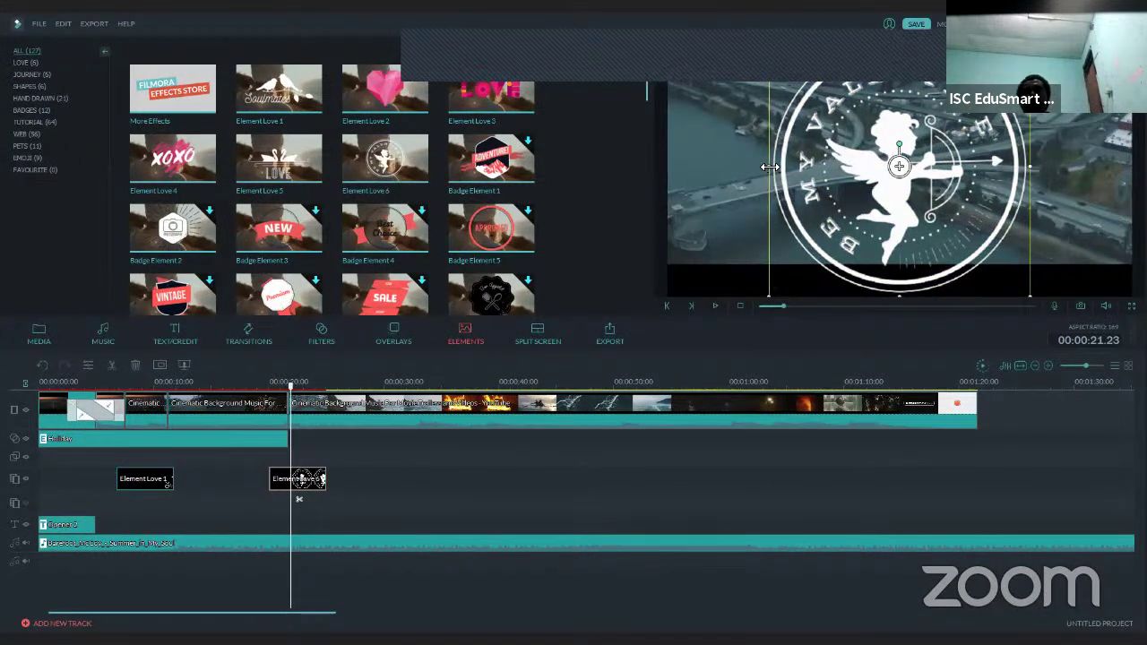
Shrink the Element Love 6 badge to a small logo and place it in the lower-left corner of the video picture.
left_click_drag(769, 167, 802, 171)
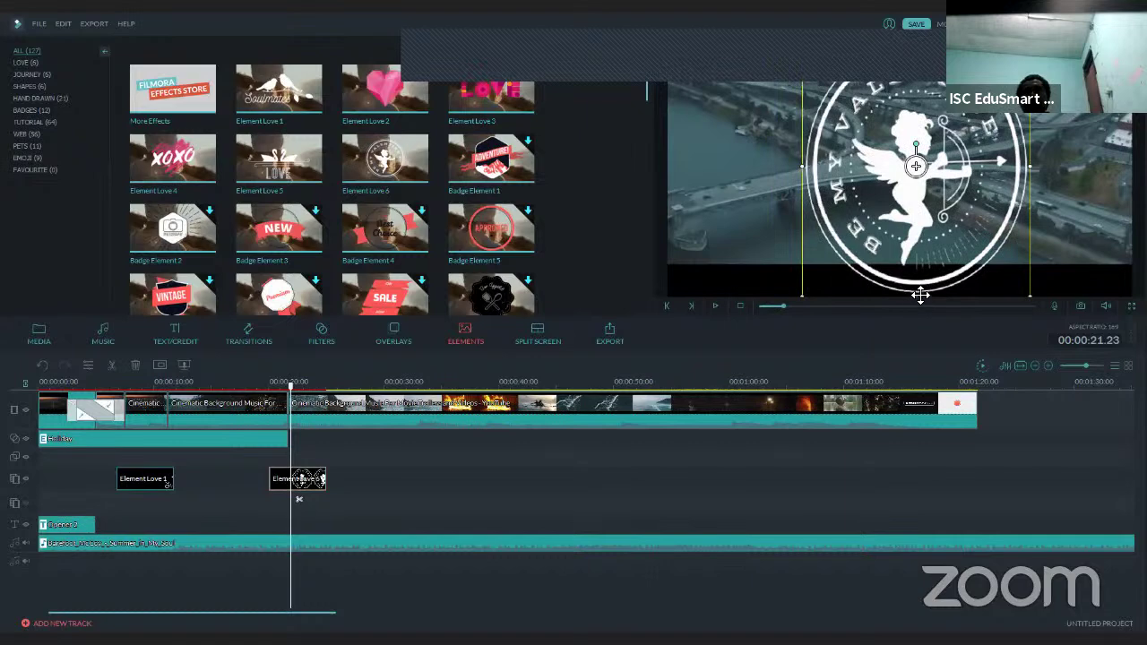
left_click_drag(915, 298, 916, 208)
left_click_drag(923, 158, 741, 206)
left_click_drag(806, 159, 714, 242)
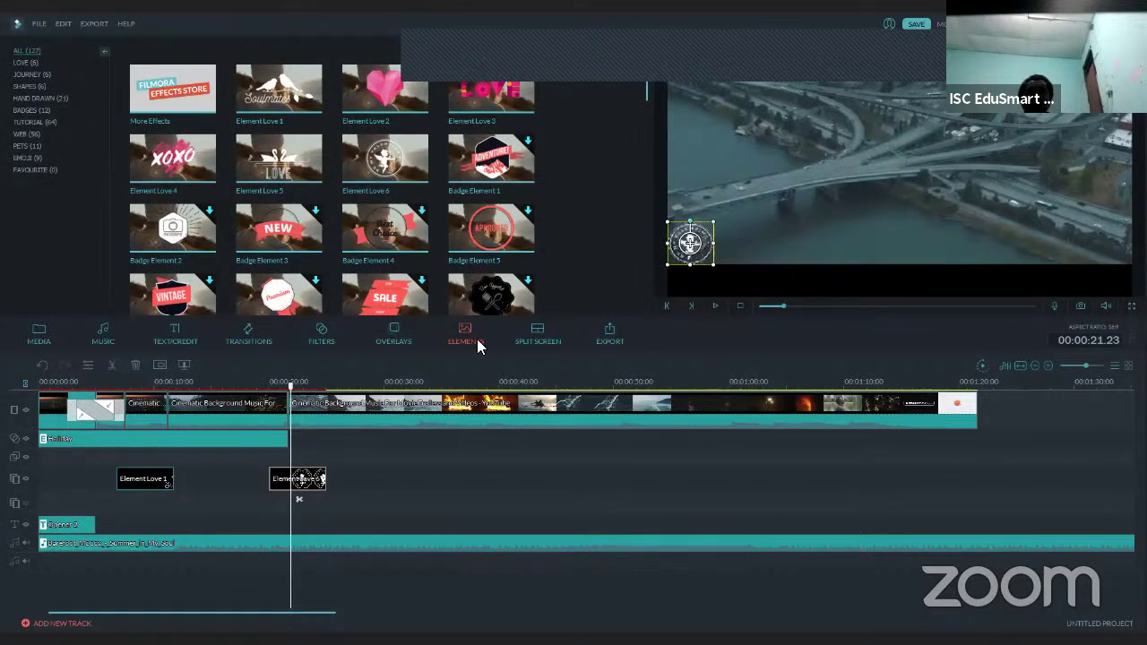
Play the timeline from the start of Element Love 6 to past its end to preview the resized badge.
left_click(269, 384)
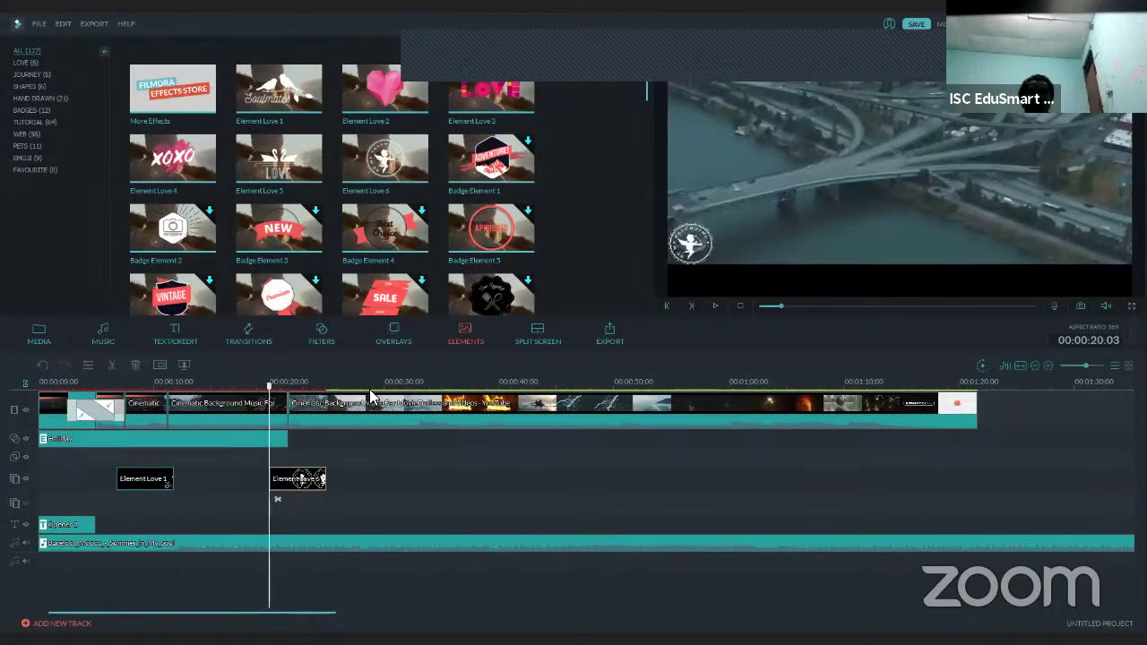
left_click(715, 305)
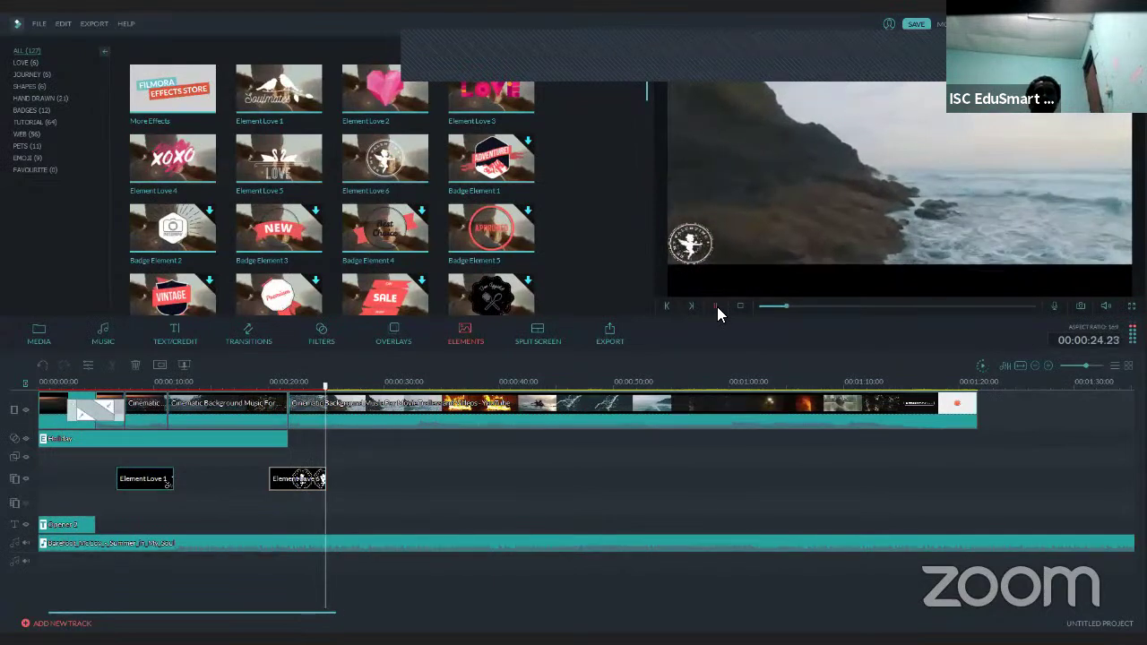
left_click(717, 306)
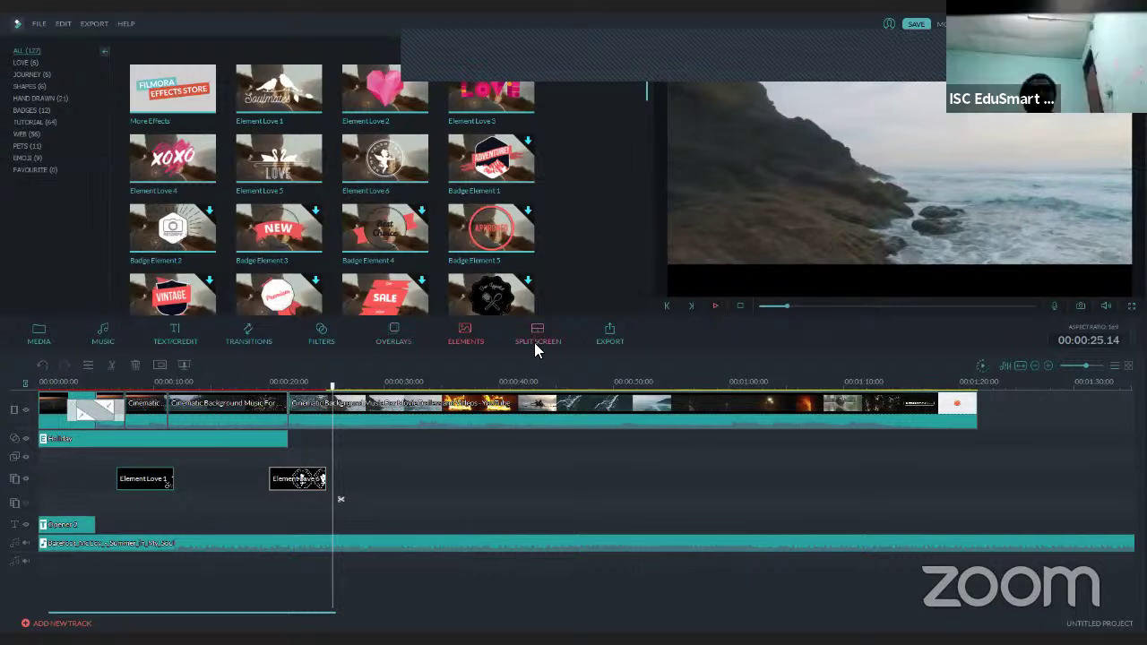
Add Element Travel 6 from the Journey elements to the timeline at 00:00:25.14 and play it.
left_click(36, 66)
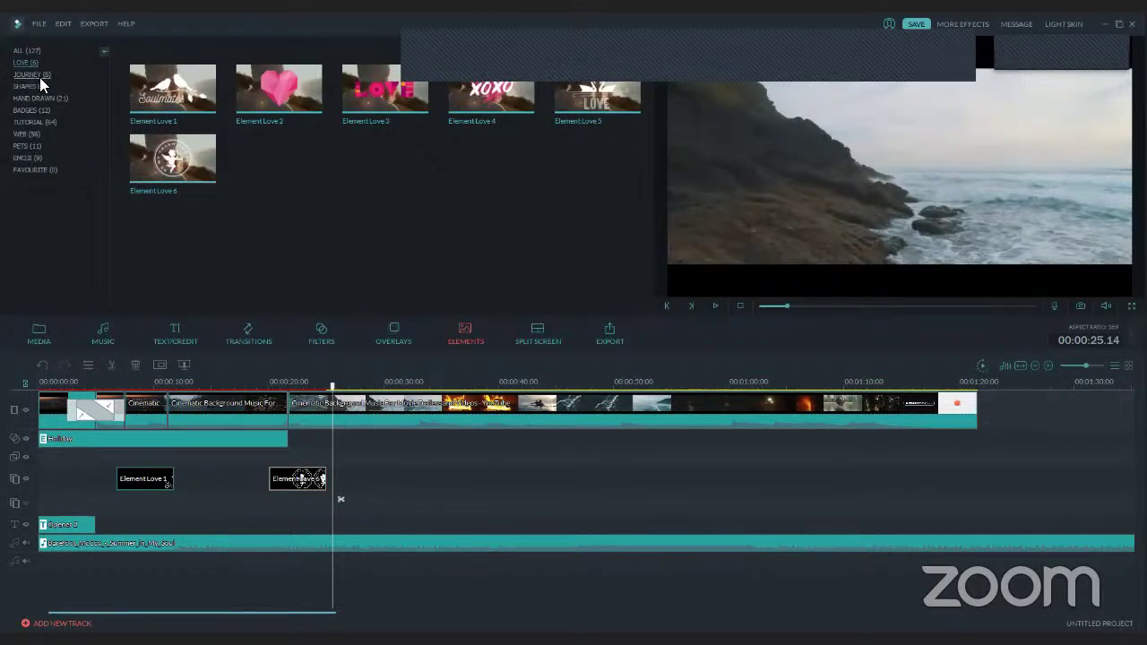
left_click(39, 77)
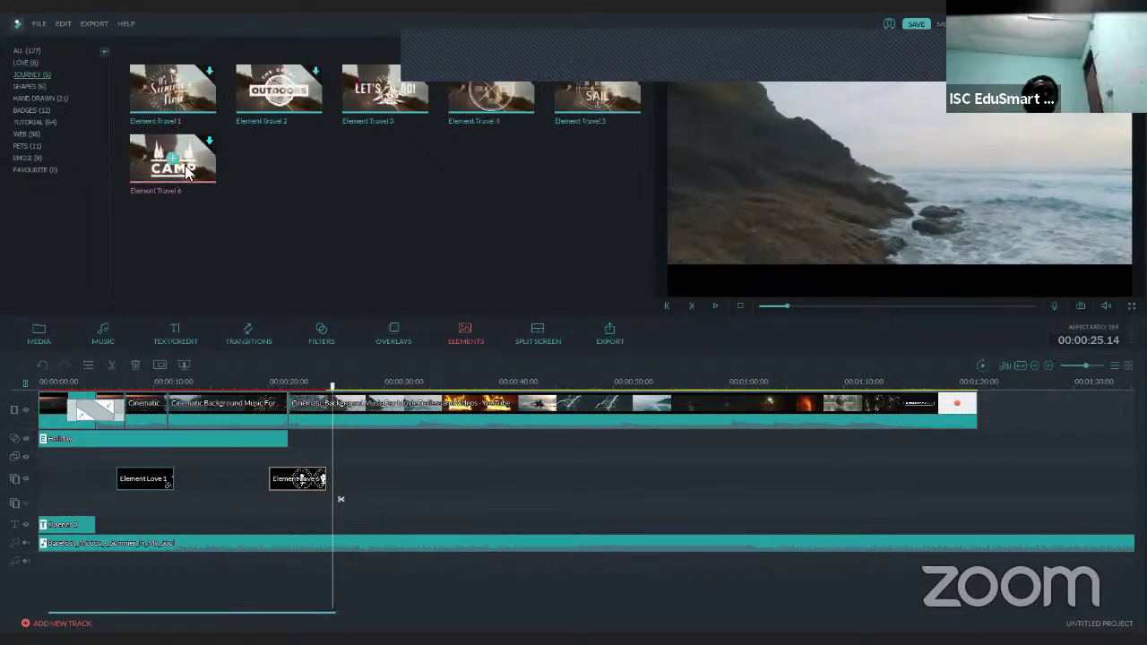
left_click_drag(170, 172, 335, 451)
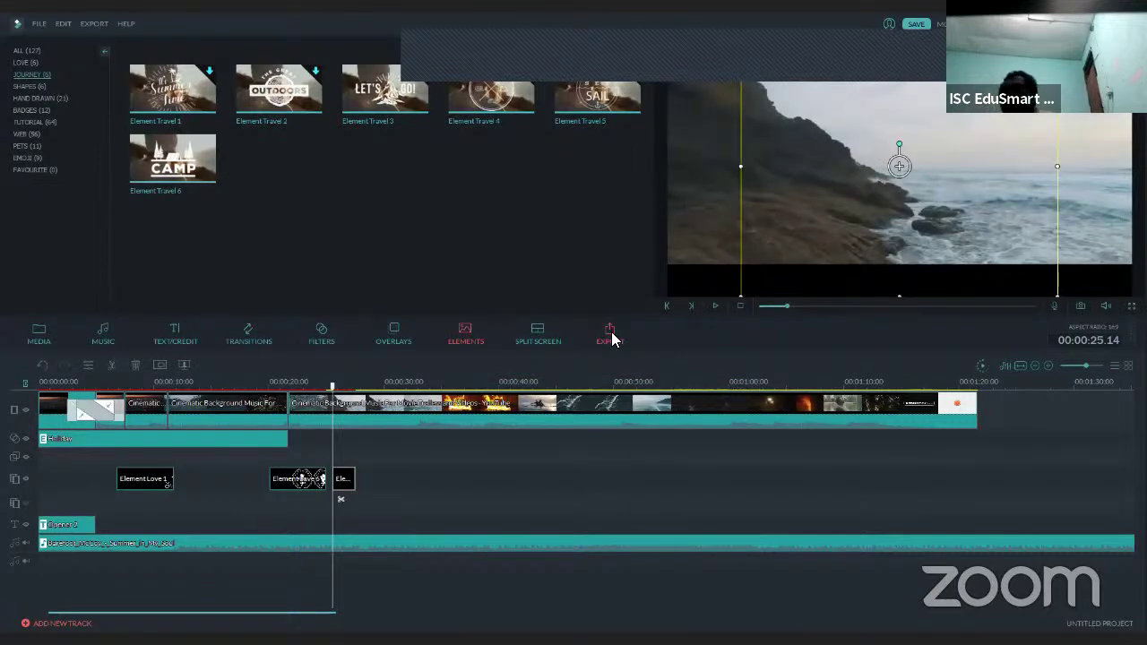
left_click(715, 307)
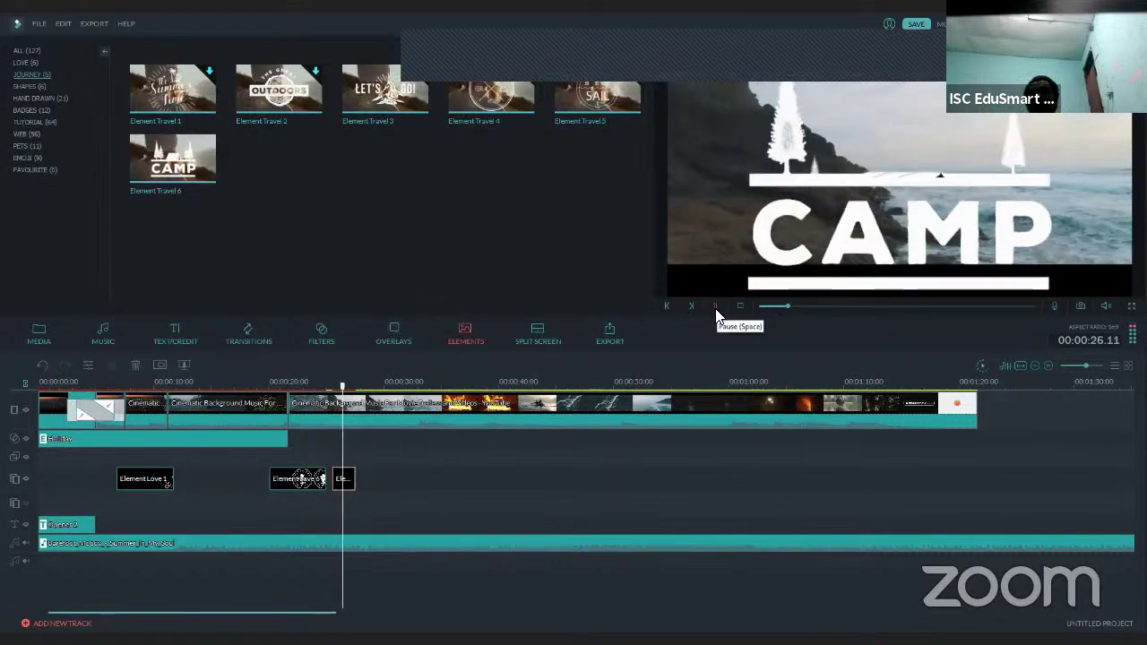
Stop playback and try to lengthen Element Travel 6 by extending its end on the timeline.
left_click(723, 309)
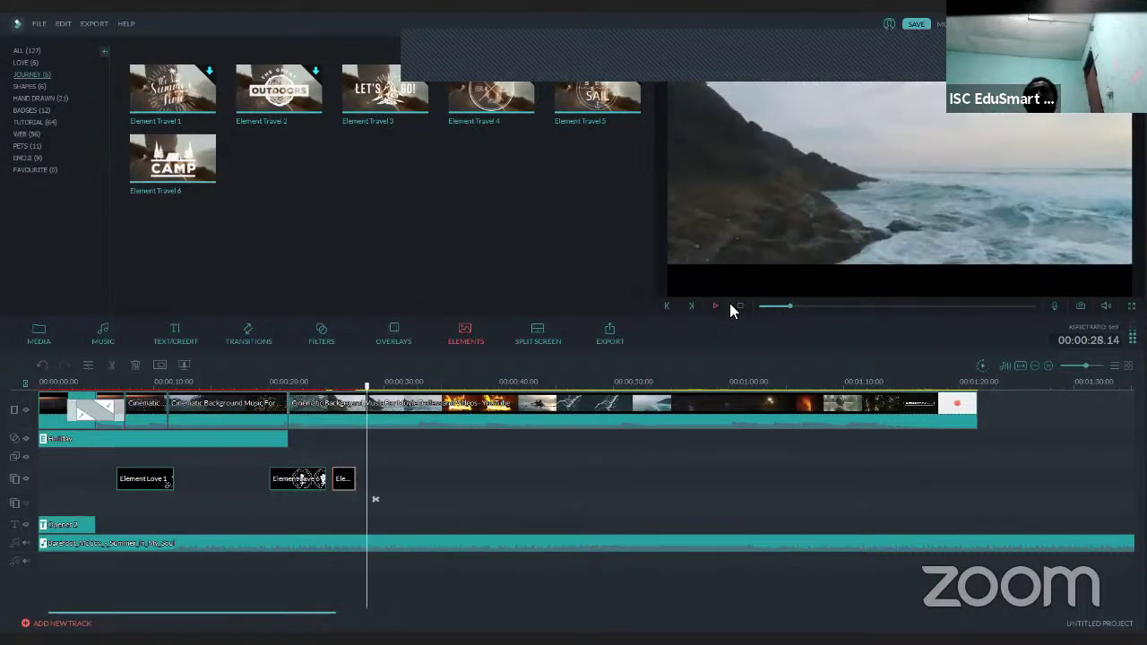
left_click_drag(367, 386, 336, 386)
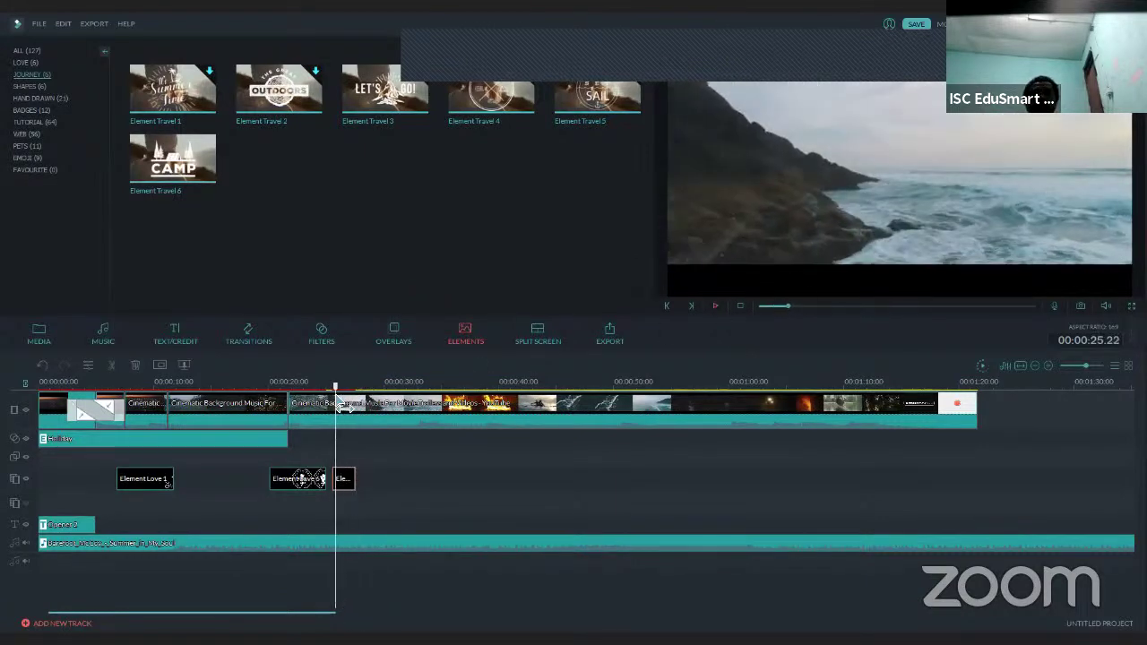
left_click(348, 475)
left_click_drag(357, 486, 428, 471)
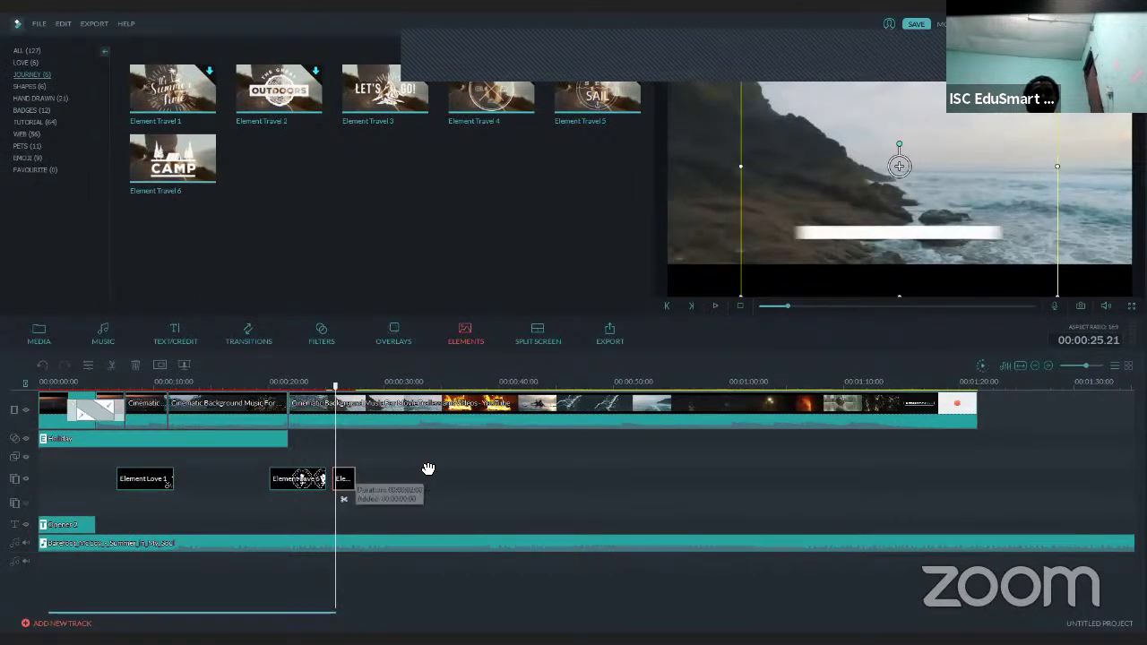
Shrink Element Travel 6 to about half the picture's width near the centre and play the timeline to 00:00:35.00.
double_click(344, 478)
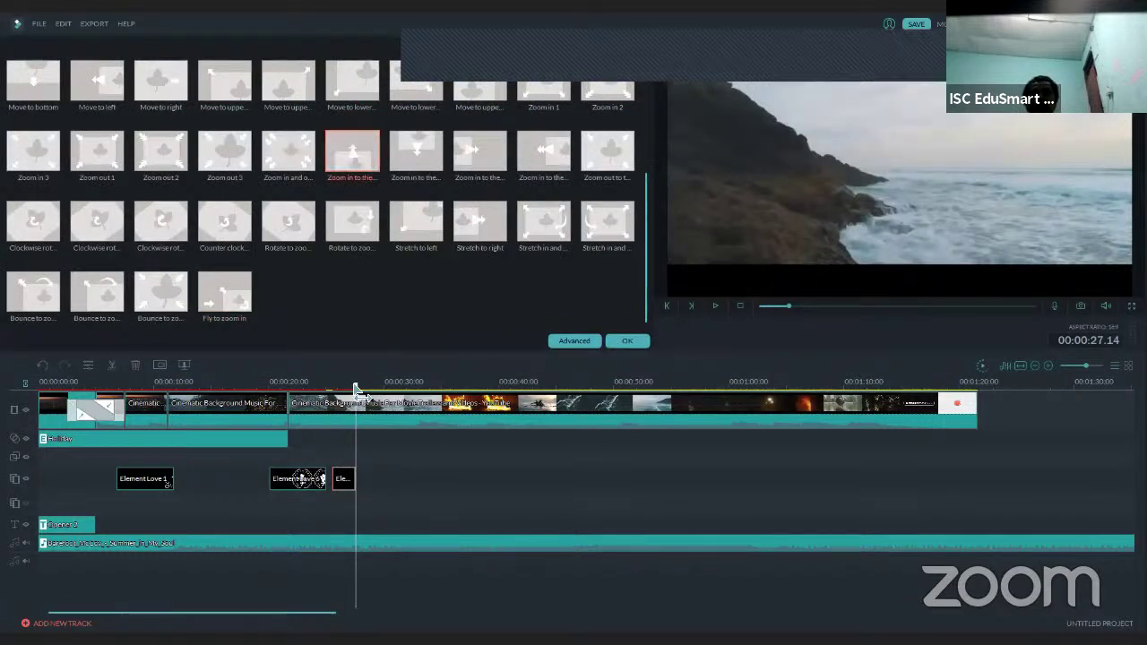
left_click_drag(358, 394, 335, 385)
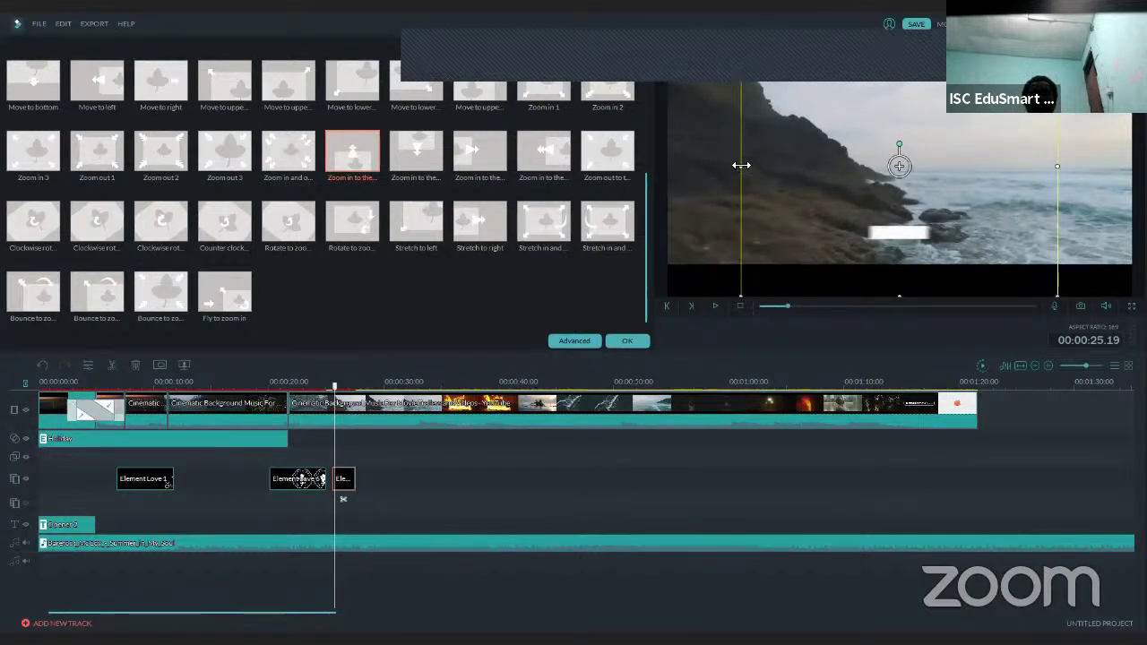
left_click_drag(744, 169, 820, 177)
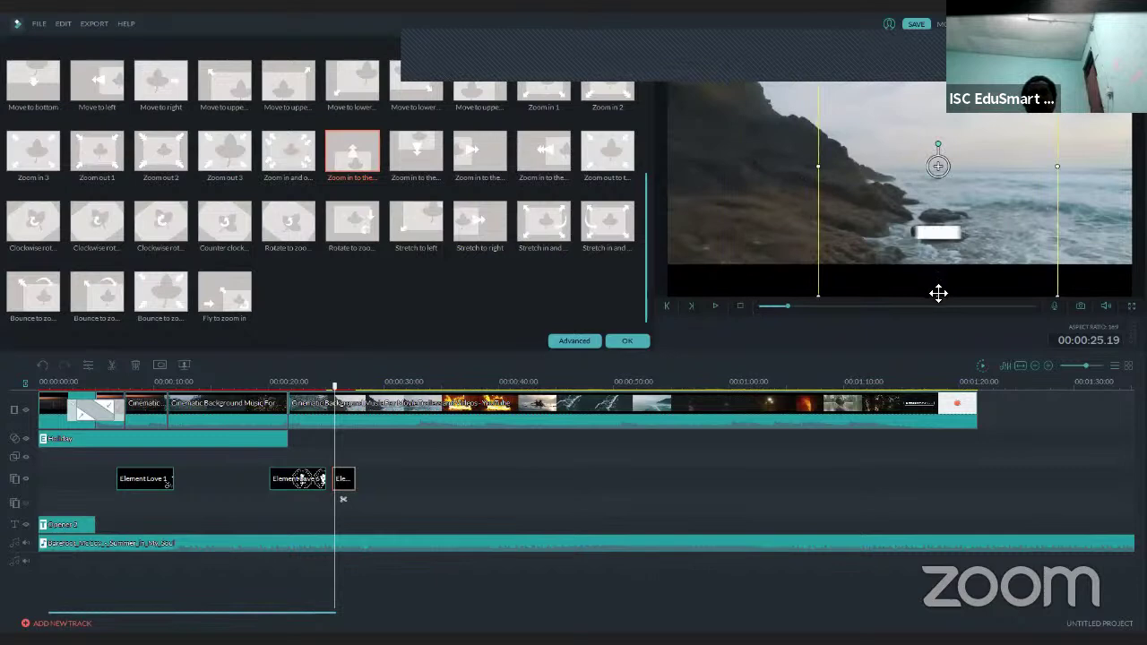
left_click_drag(934, 296, 884, 215)
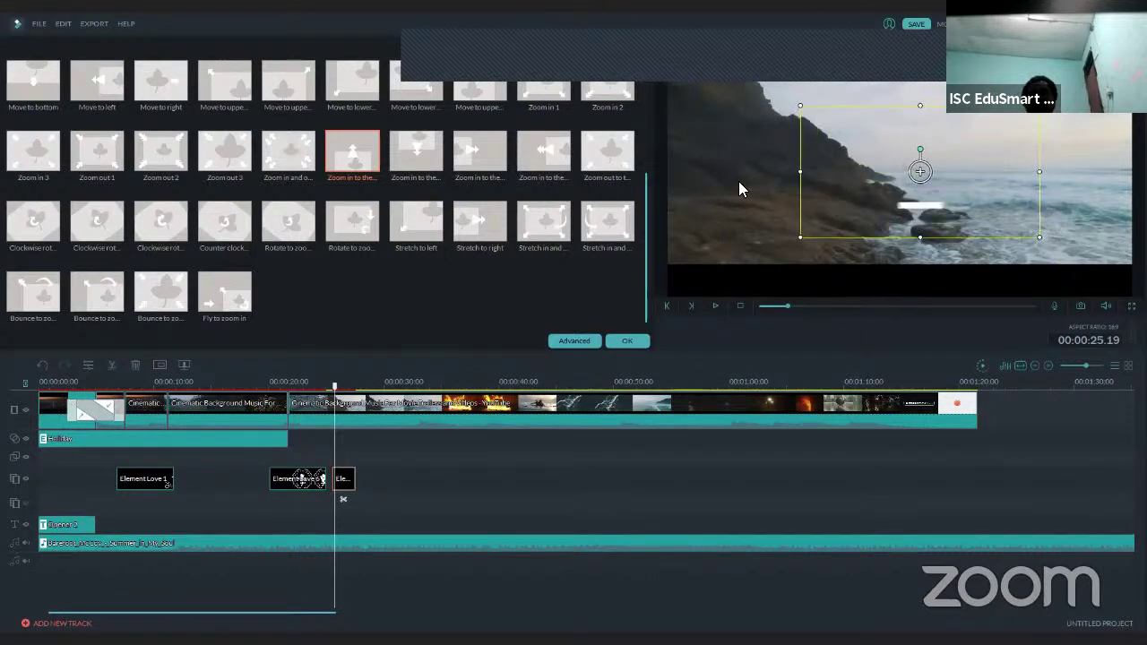
left_click(717, 306)
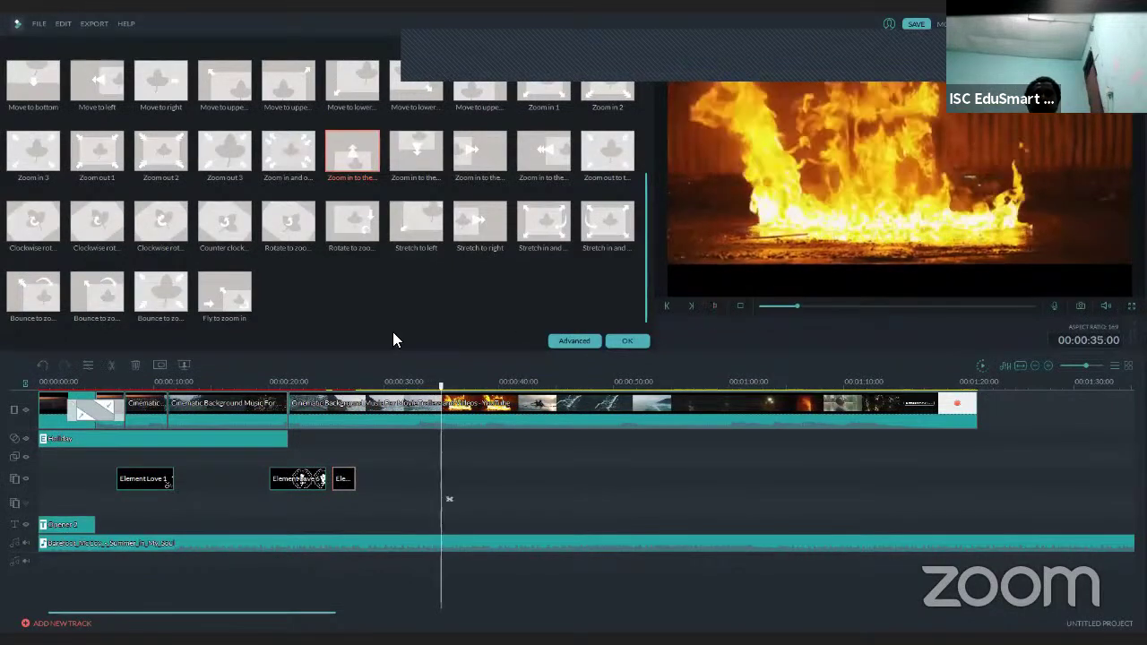
left_click(629, 341)
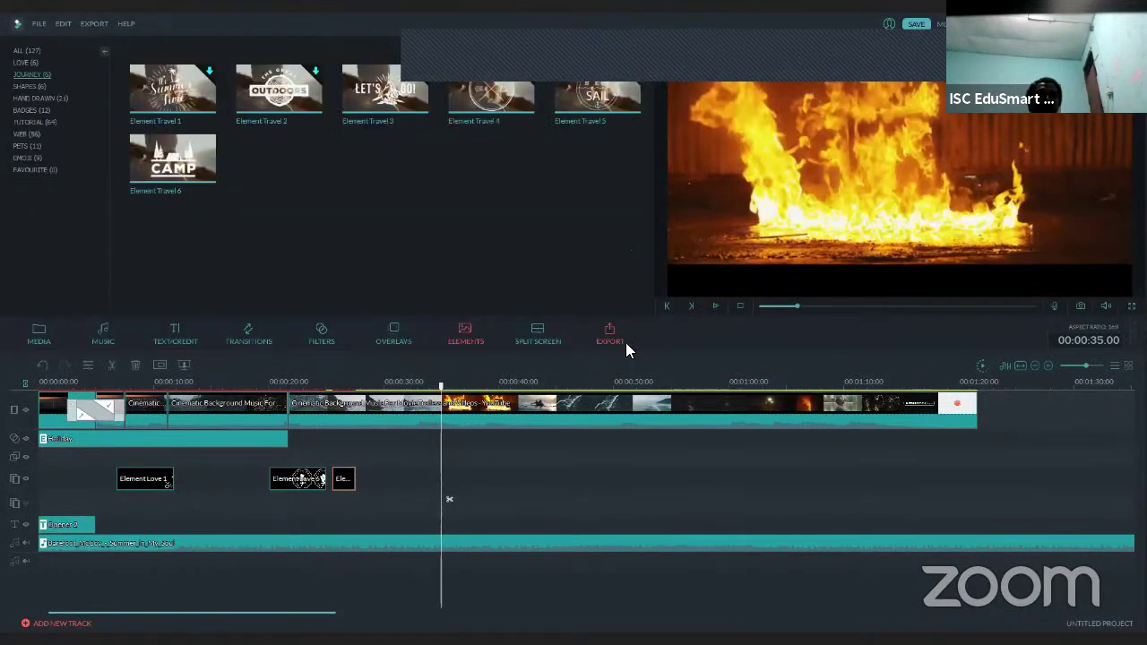
Browse the Hand Drawn, Badges, Tutorial, Pets, Emoji and Favourite element categories.
left_click(27, 99)
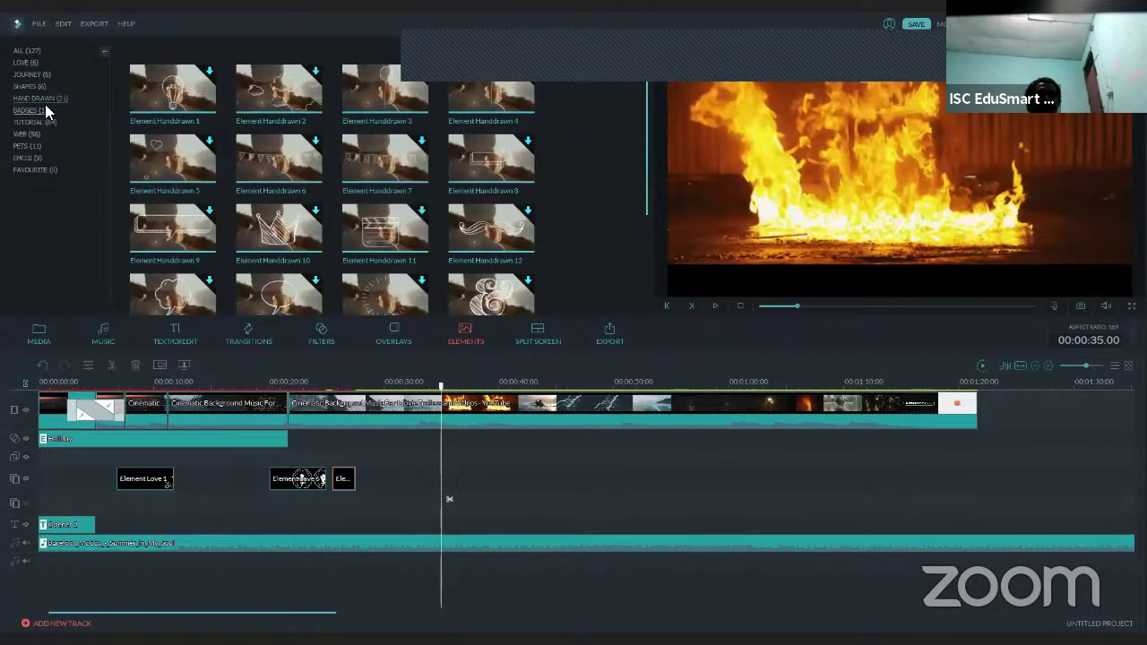
left_click(32, 110)
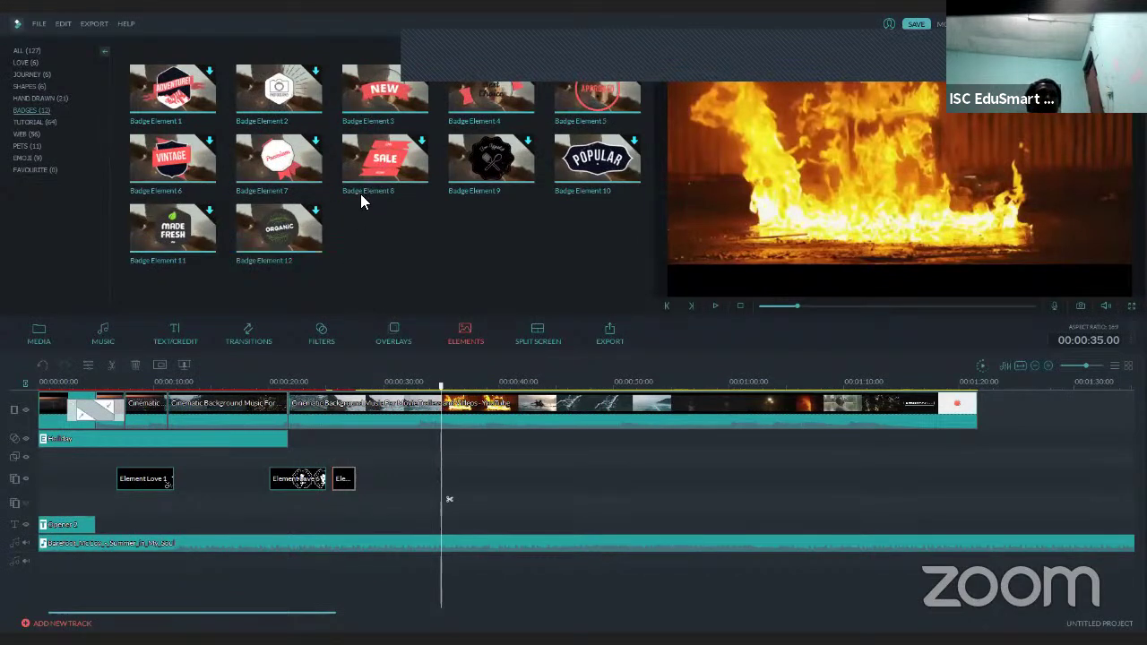
left_click(42, 125)
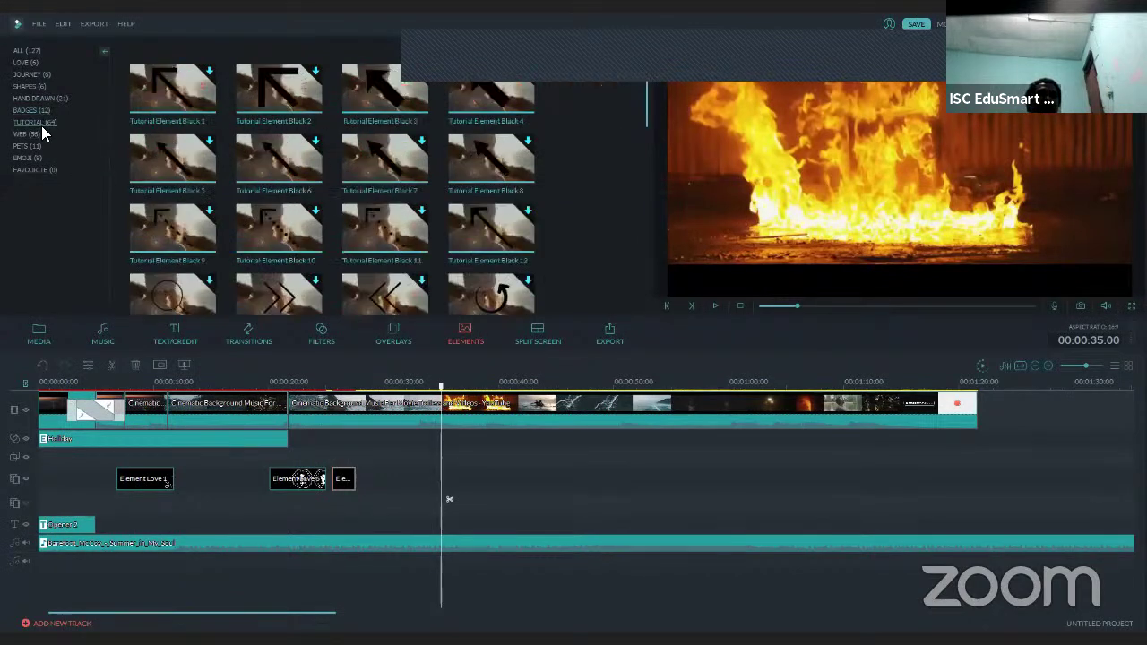
left_click(27, 146)
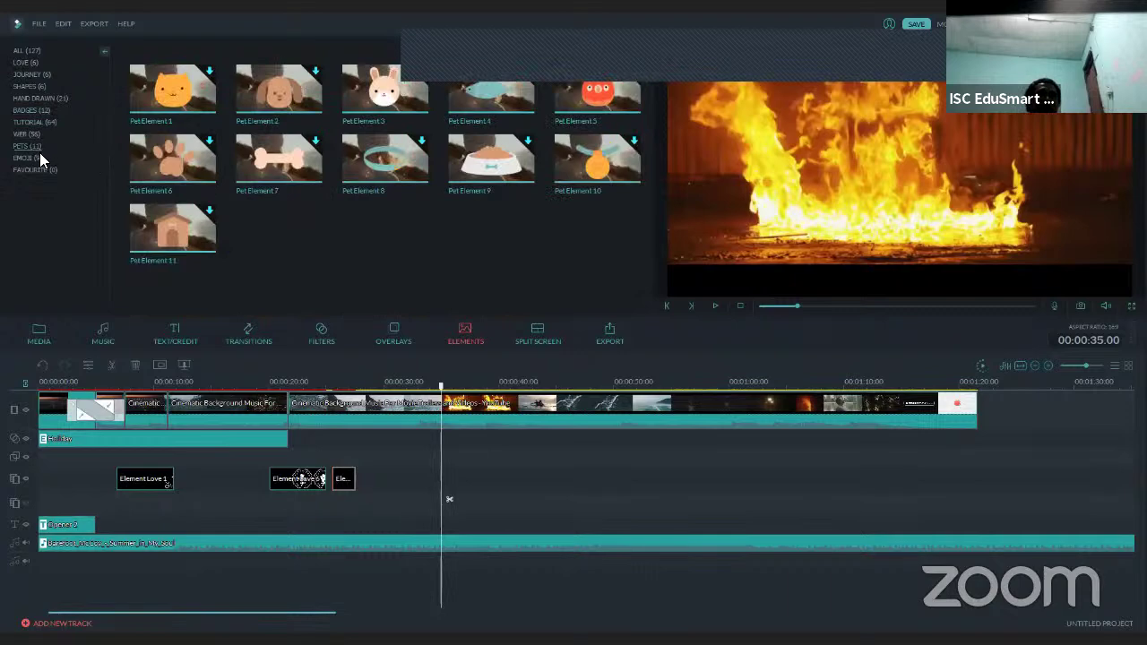
left_click(41, 160)
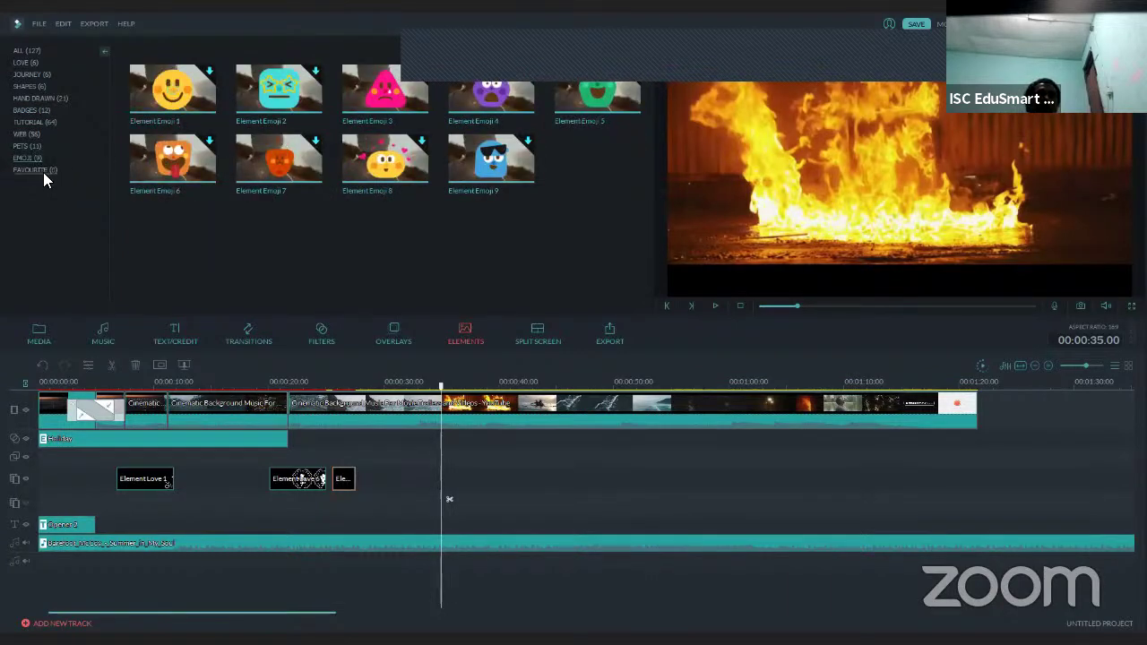
left_click(43, 172)
left_click(39, 145)
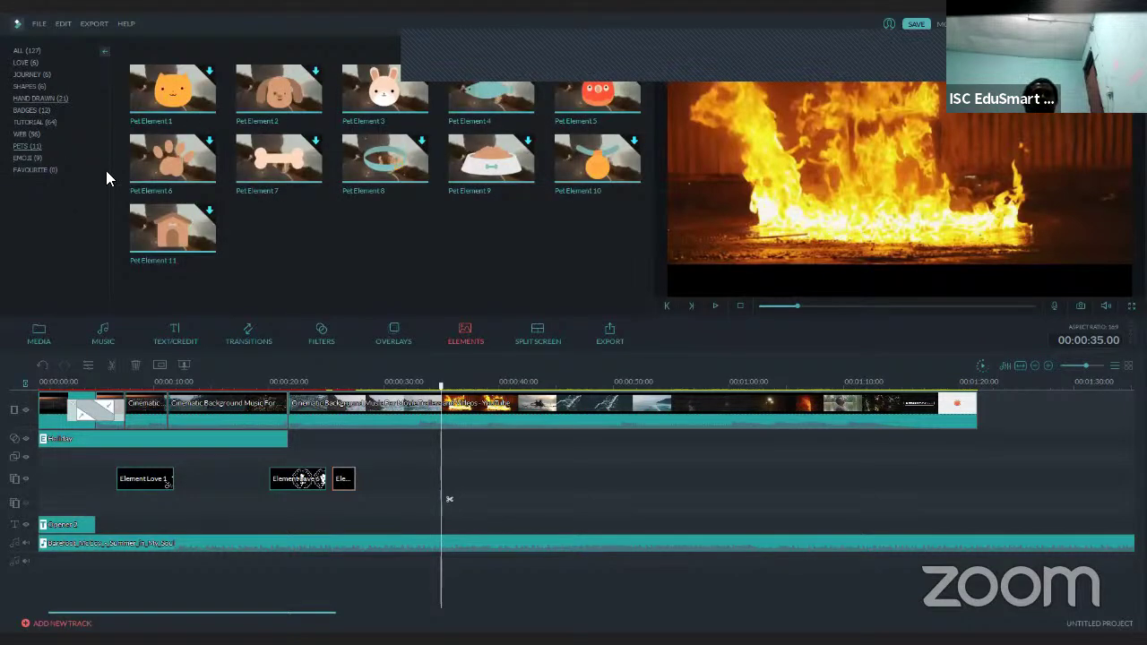
Preview the side-by-side two-screen split layout and insert it on the video track before the last clip.
left_click(538, 331)
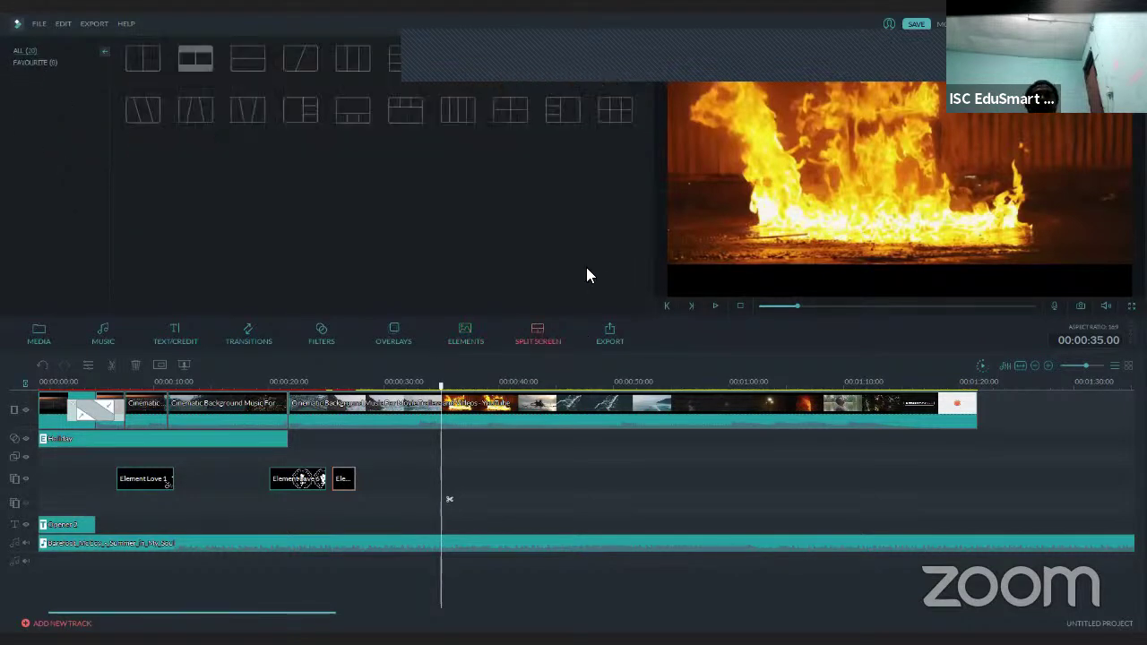
left_click(148, 72)
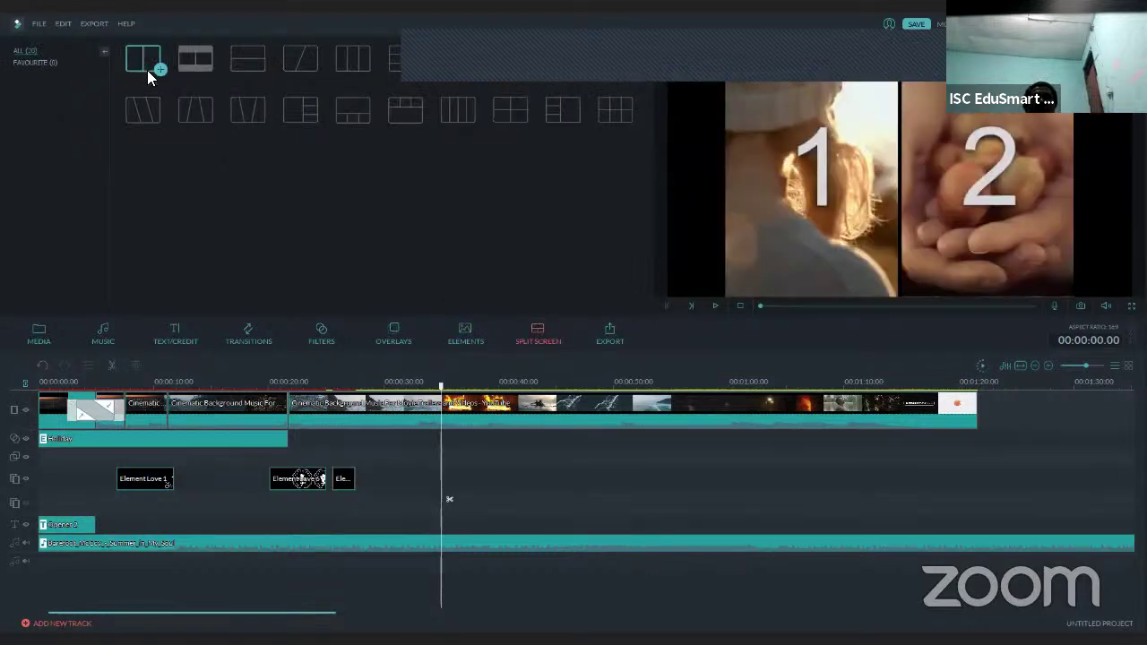
left_click(715, 307)
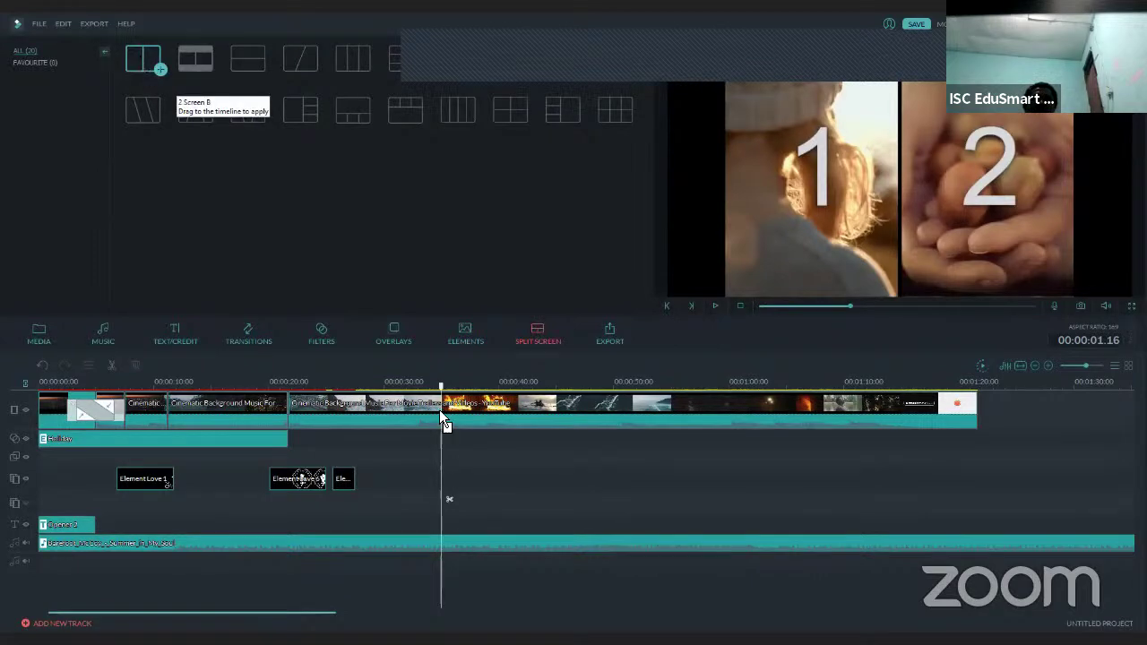
left_click_drag(442, 416, 266, 398)
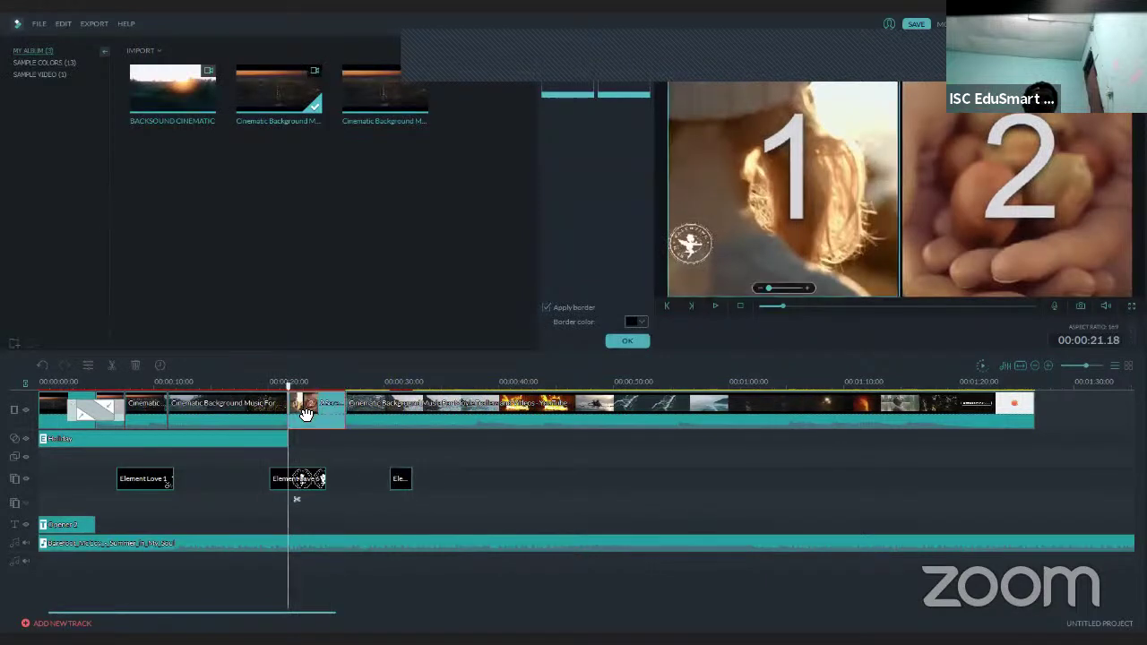
Play the split-screen section from its start, and again from 00:00:16.11, to preview how it follows the preceding clip.
left_click(714, 305)
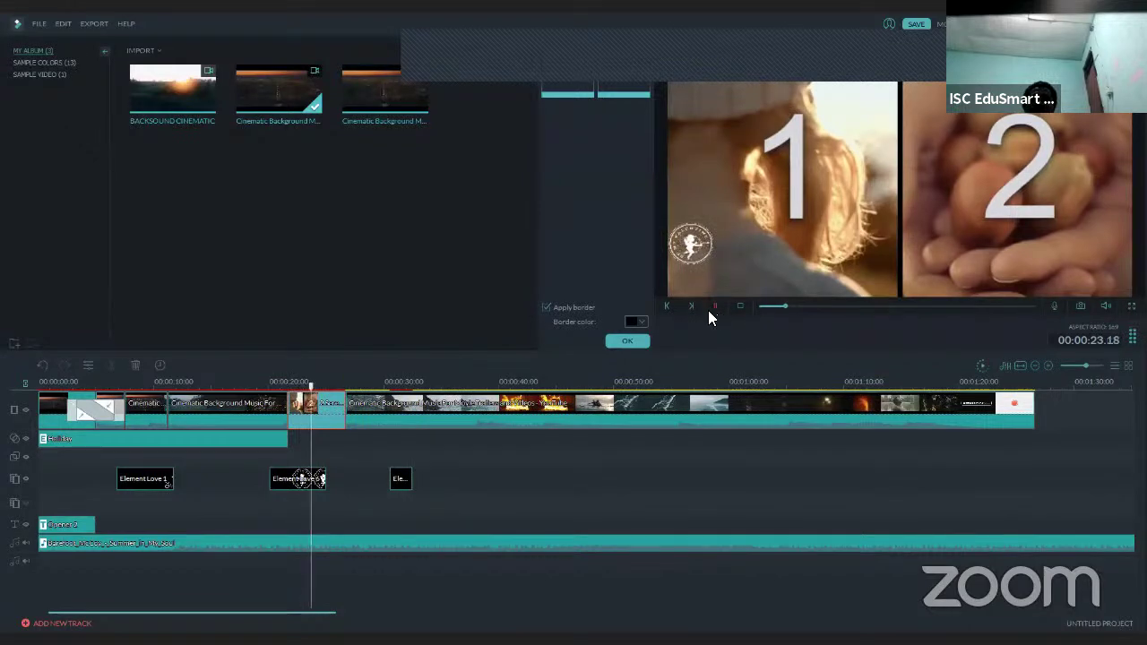
left_click(713, 305)
left_click_drag(324, 397, 226, 398)
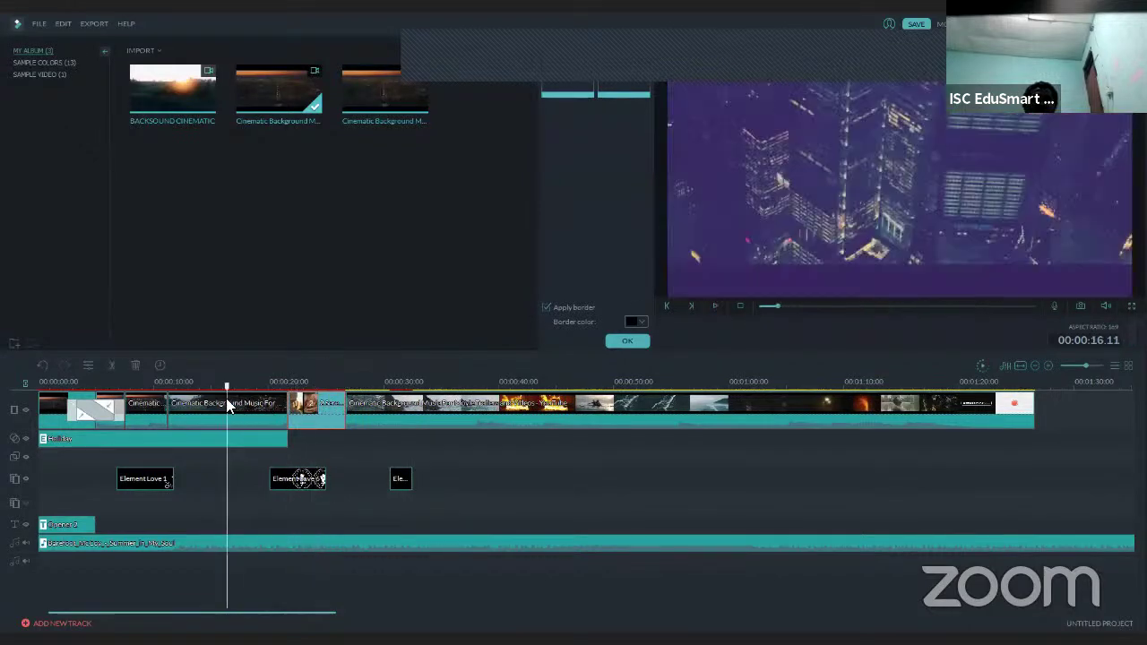
left_click(715, 306)
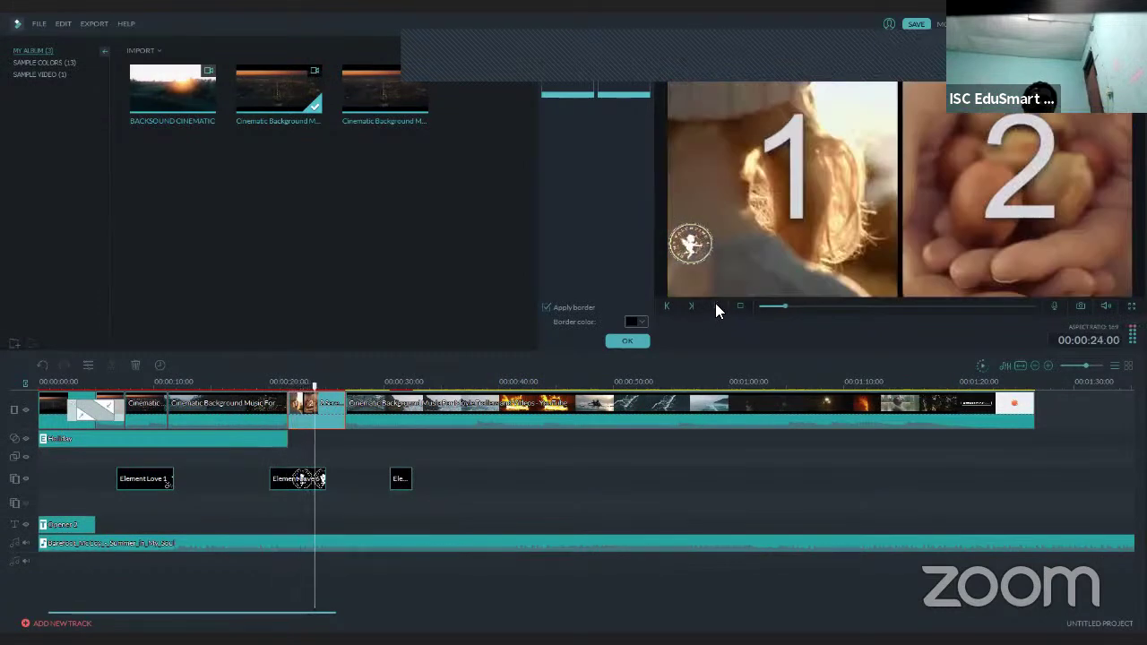
left_click(715, 307)
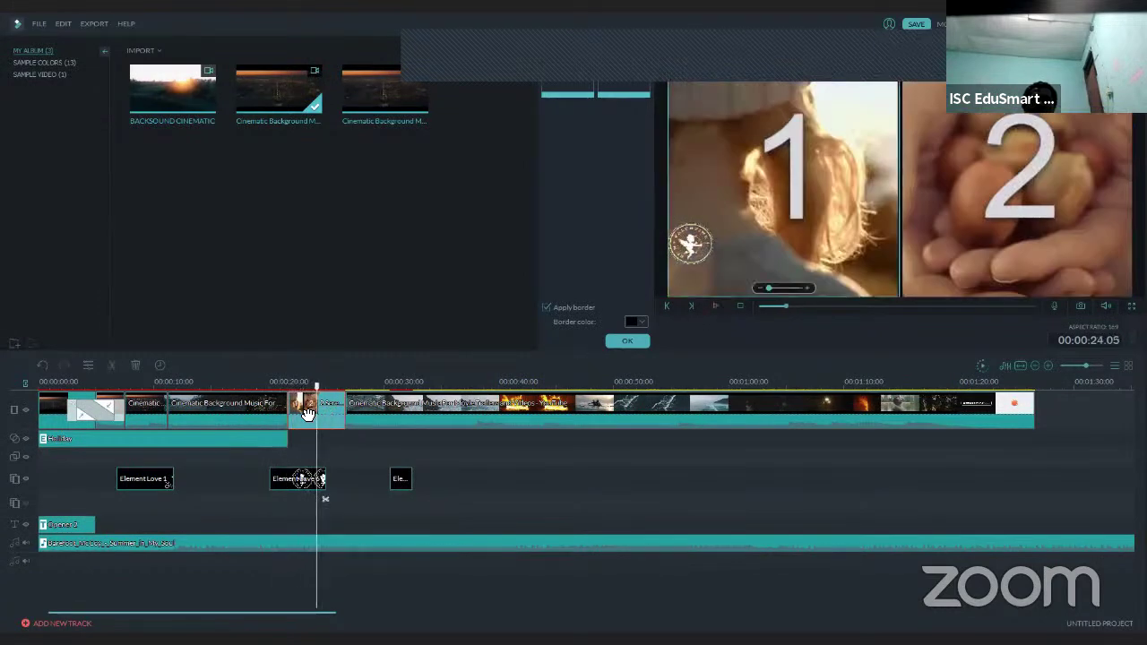
Try the zoom control on split-screen pane 1, selecting pane 2 and pane 1 in turn.
left_click(780, 288)
left_click(761, 287)
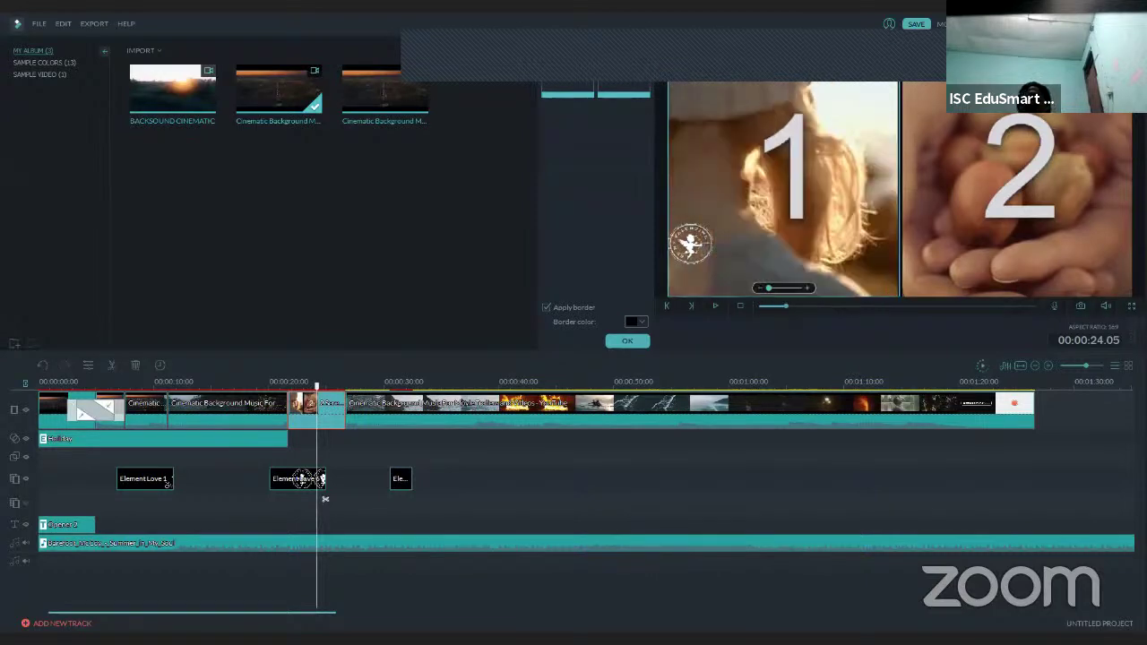
left_click(1015, 227)
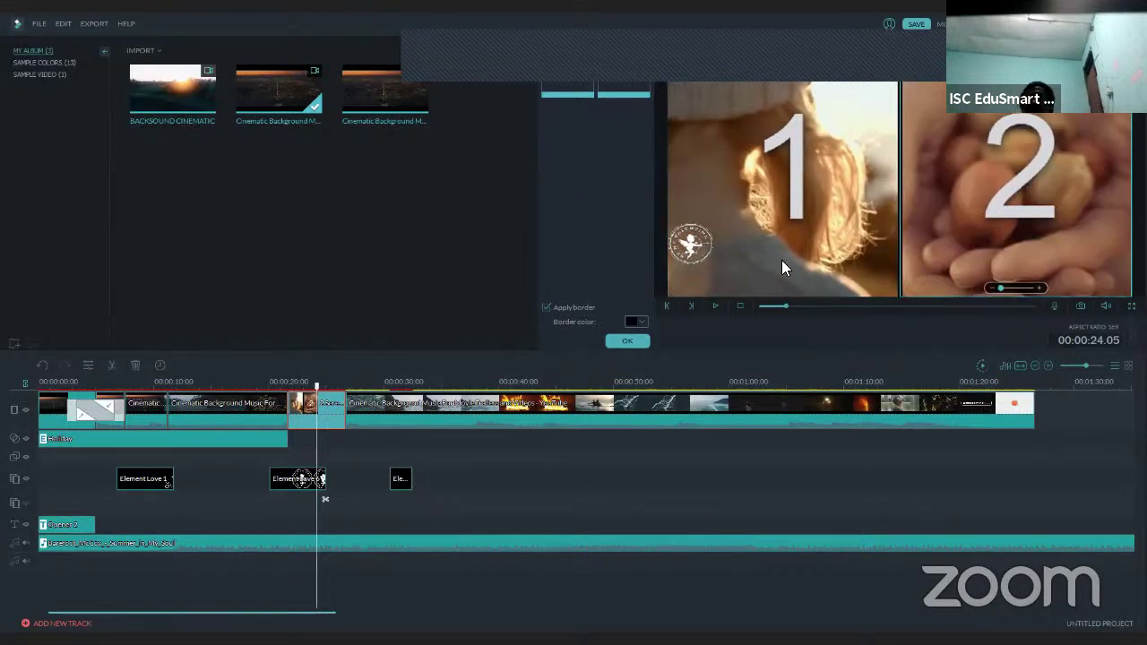
left_click(723, 275)
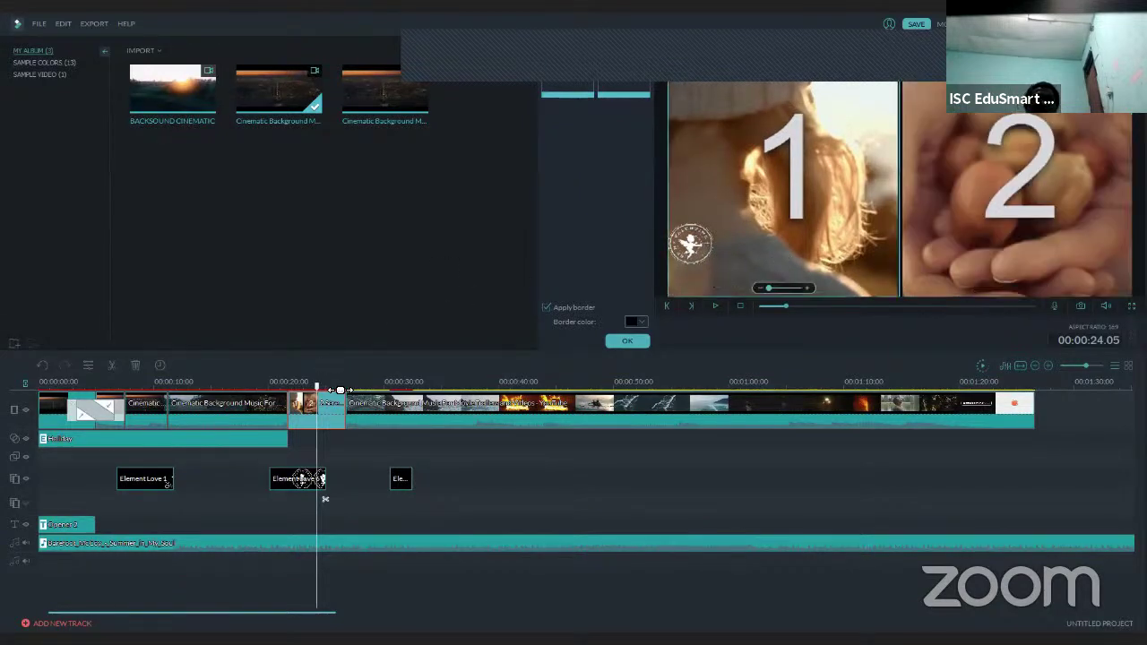
Try orange as the split screen's border color, set it to white instead, and confirm the settings.
left_click(636, 323)
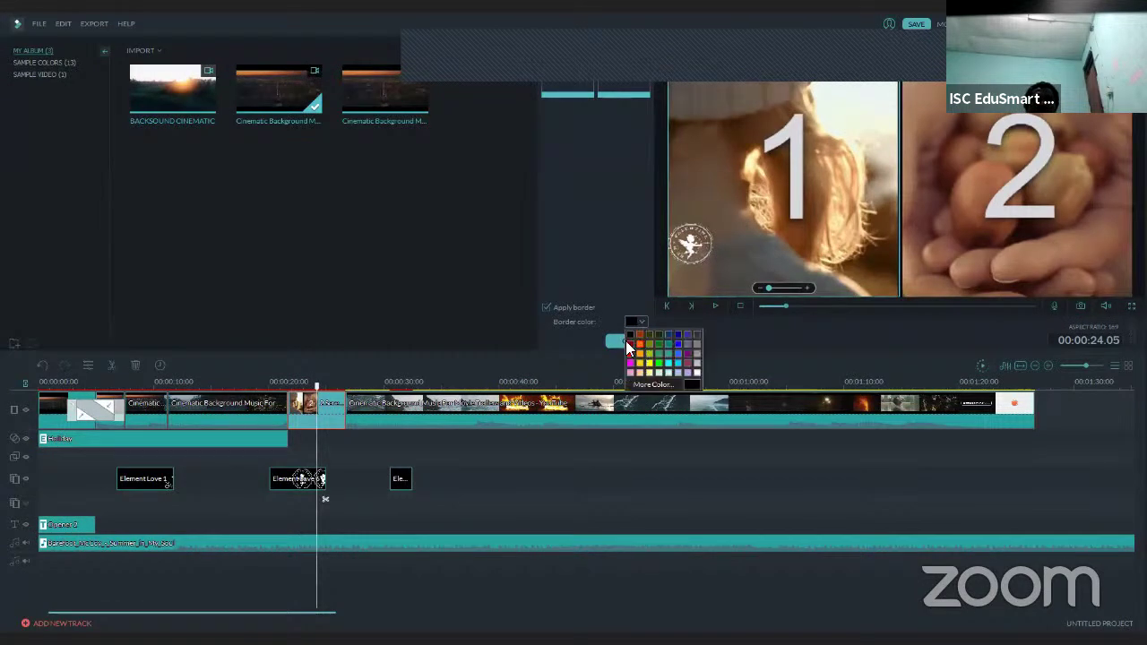
left_click(640, 344)
left_click(643, 323)
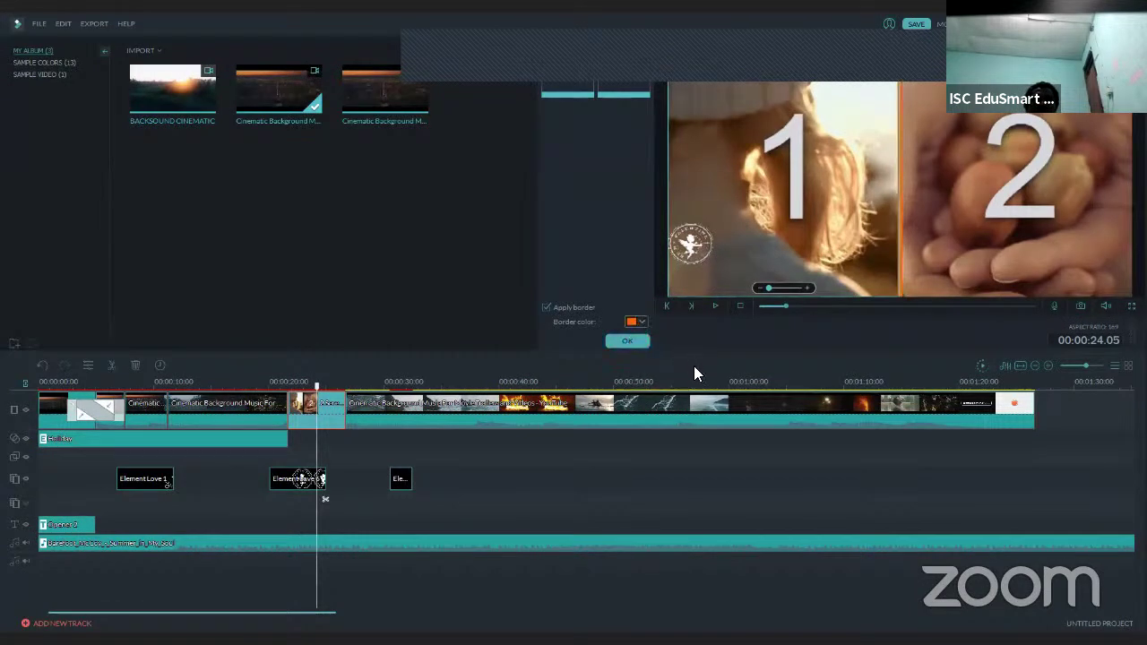
left_click(696, 373)
left_click(623, 340)
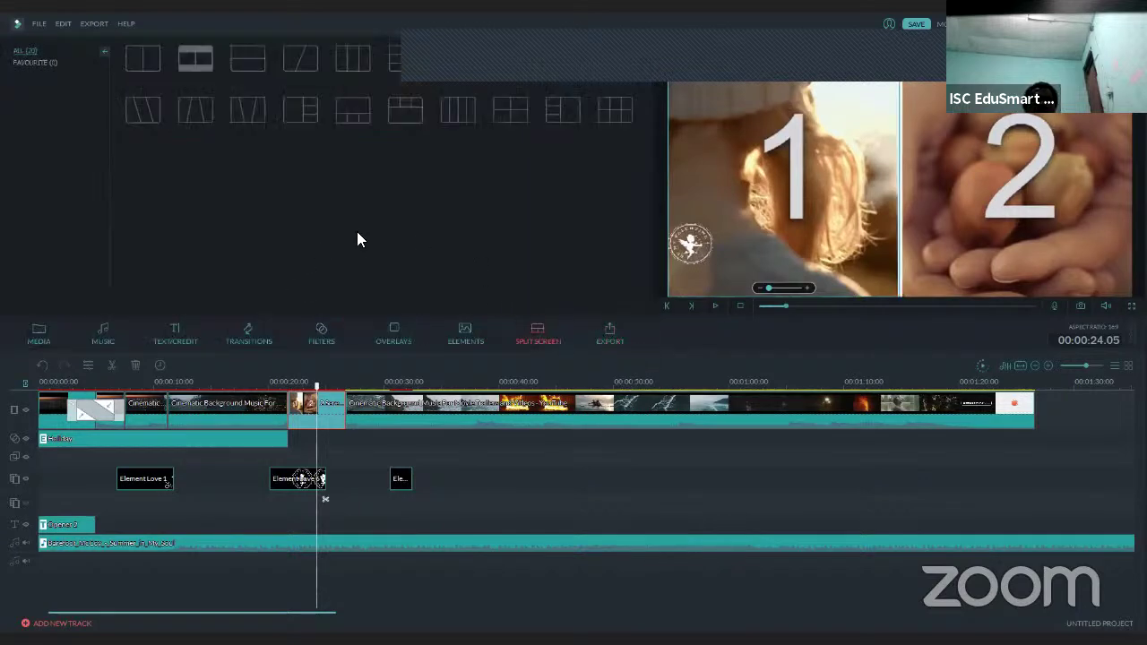
left_click(43, 50)
left_click(444, 456)
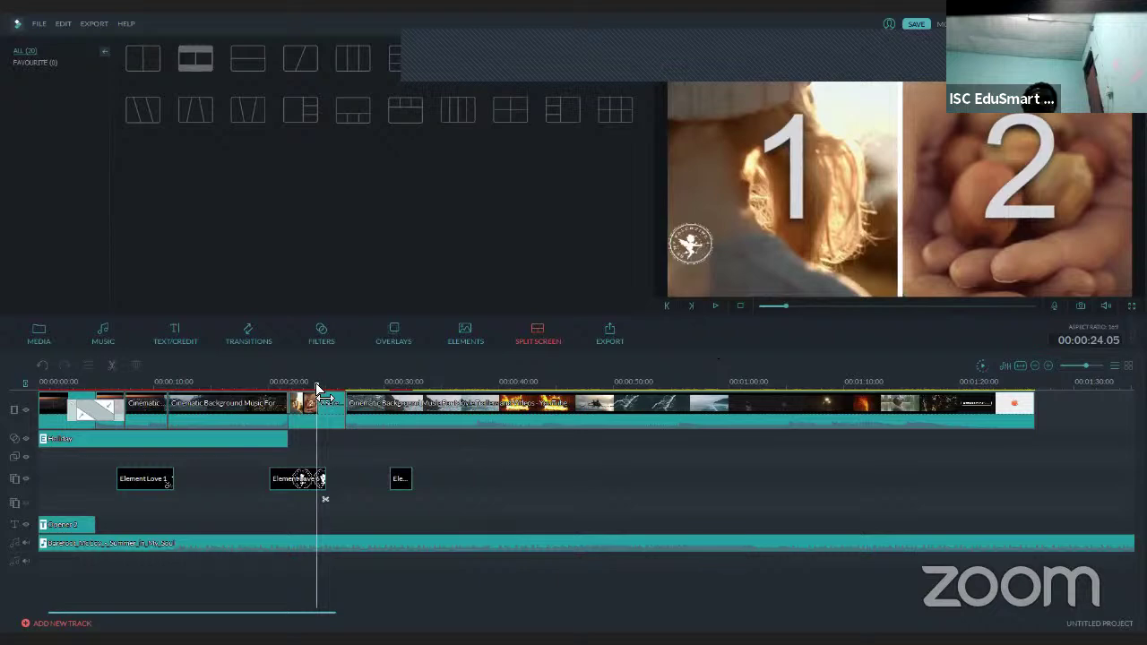
With the video track hidden, play the timeline from 00:00:00.07 to preview the opening title.
left_click_drag(318, 387, 105, 388)
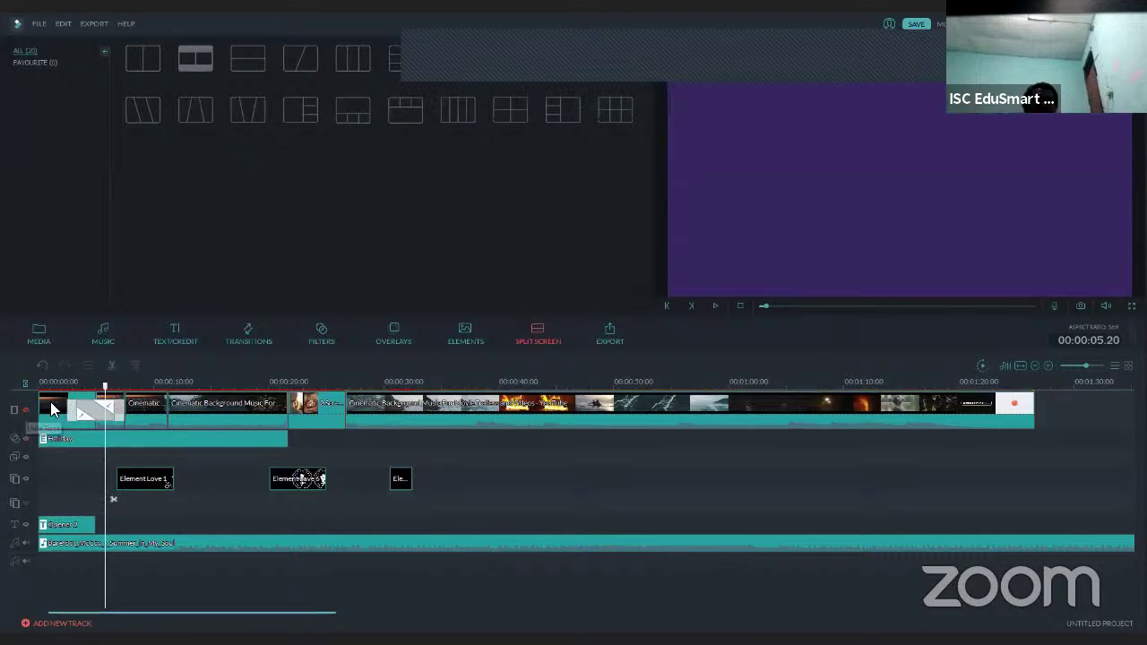
key("Left")
key("Left")
key("Left")
key("Left")
left_click_drag(60, 388, 42, 387)
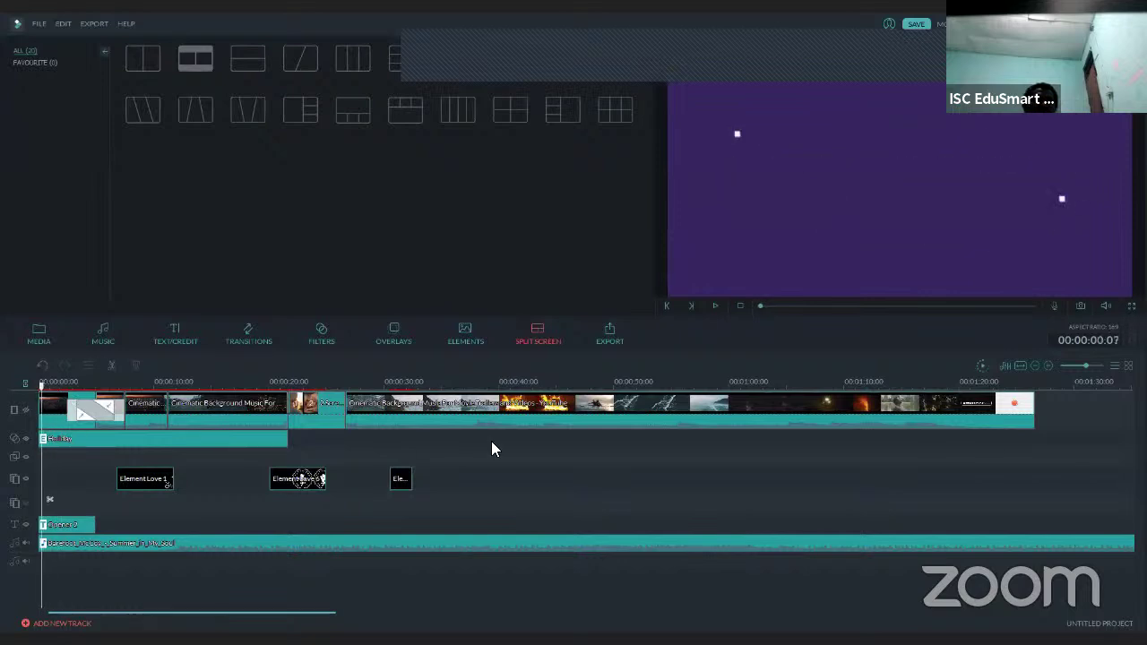
left_click(715, 309)
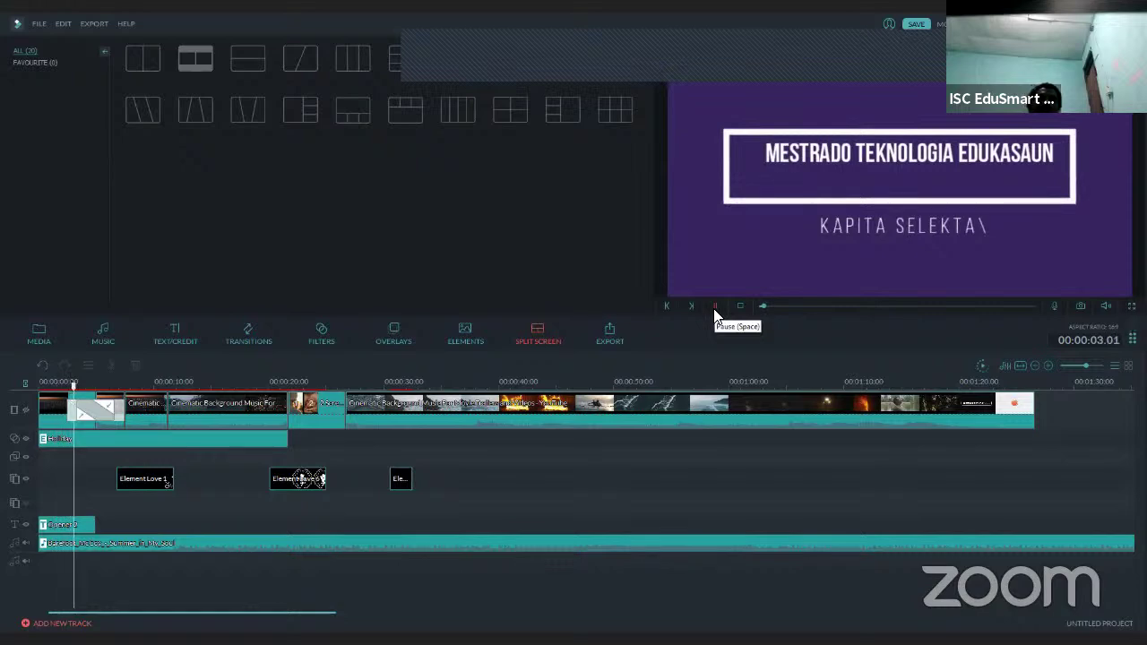
left_click(715, 308)
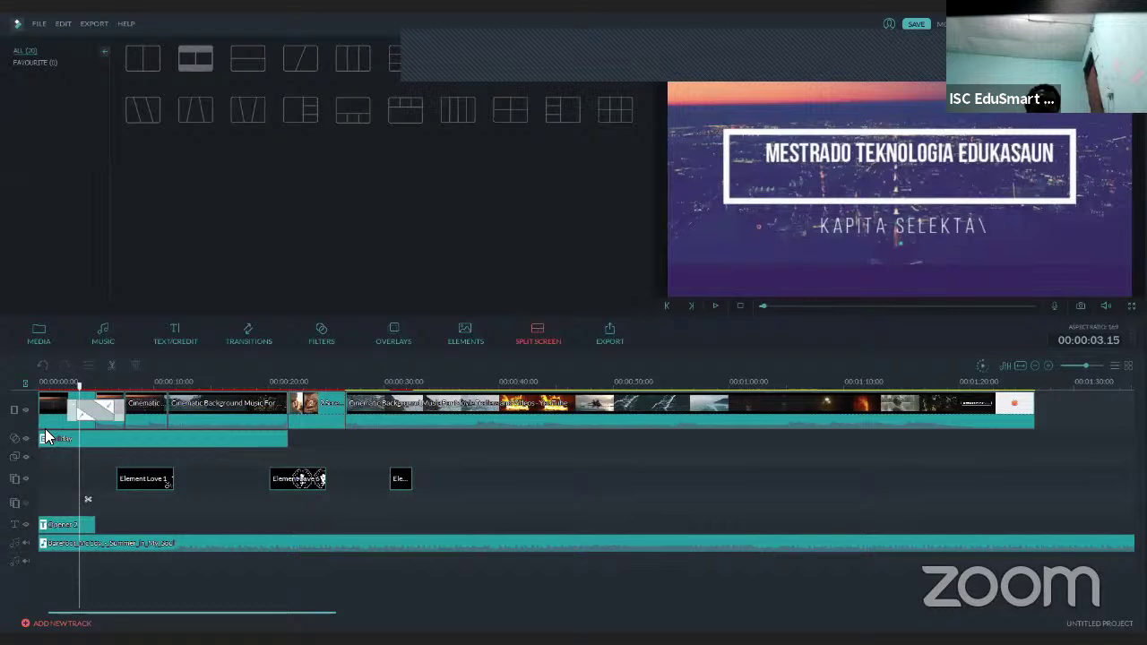
With the video track shown again, hide the track that holds the Holiday filter.
left_click(26, 439)
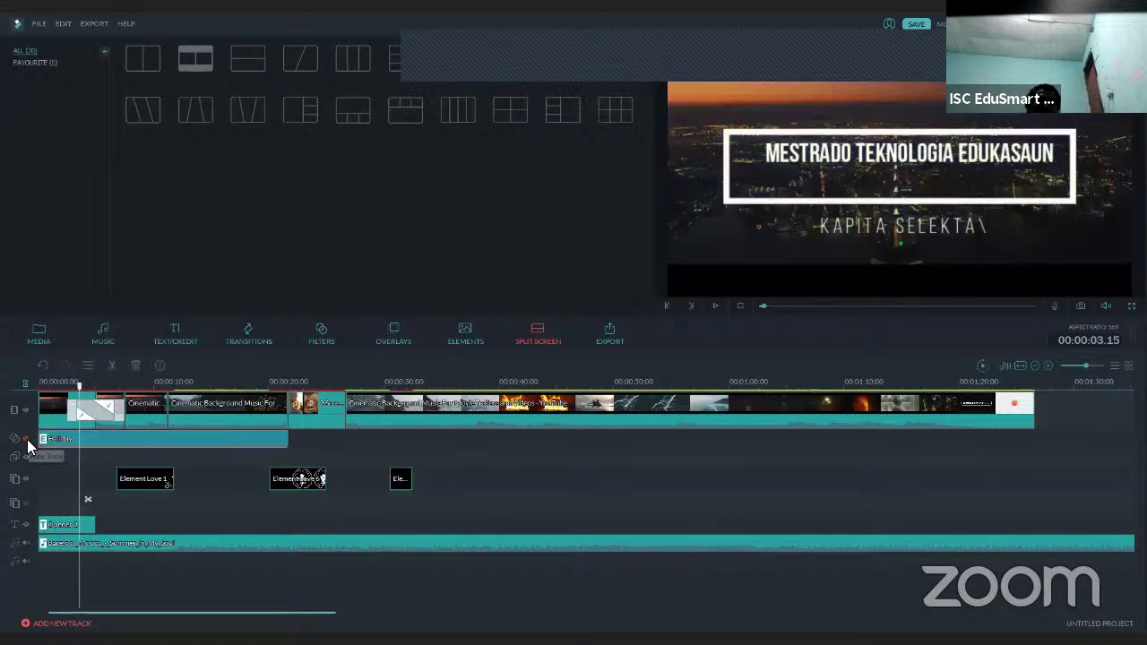
Play the timeline with the Holiday filter hidden, return to 00:00:00.00 and preview the opening title again.
left_click(716, 306)
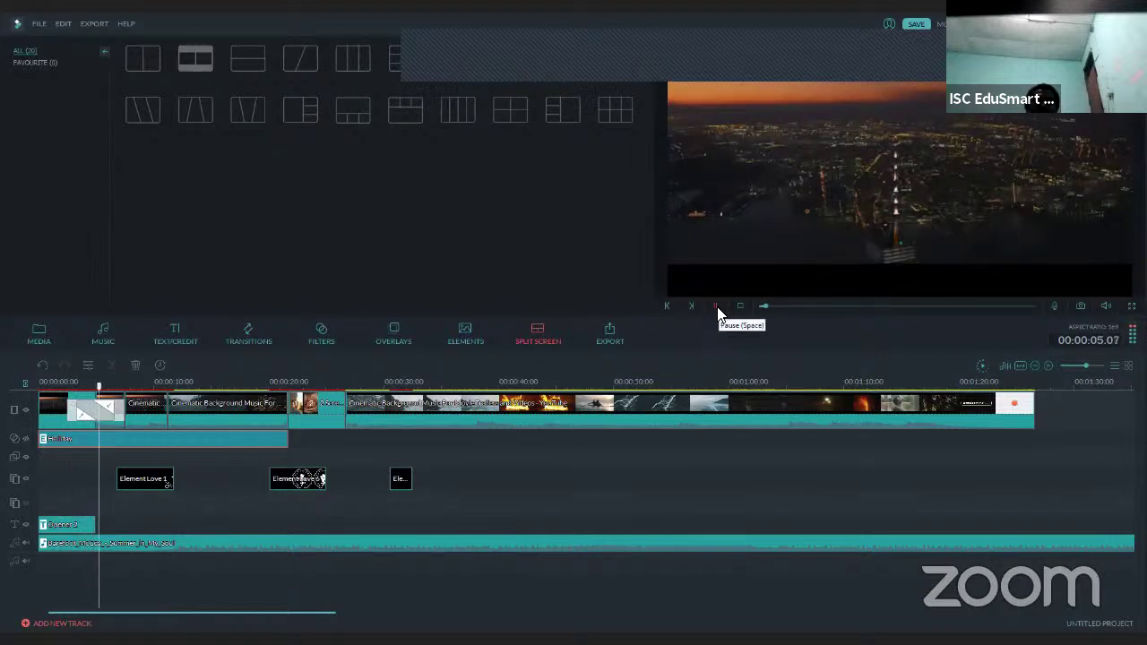
left_click(717, 307)
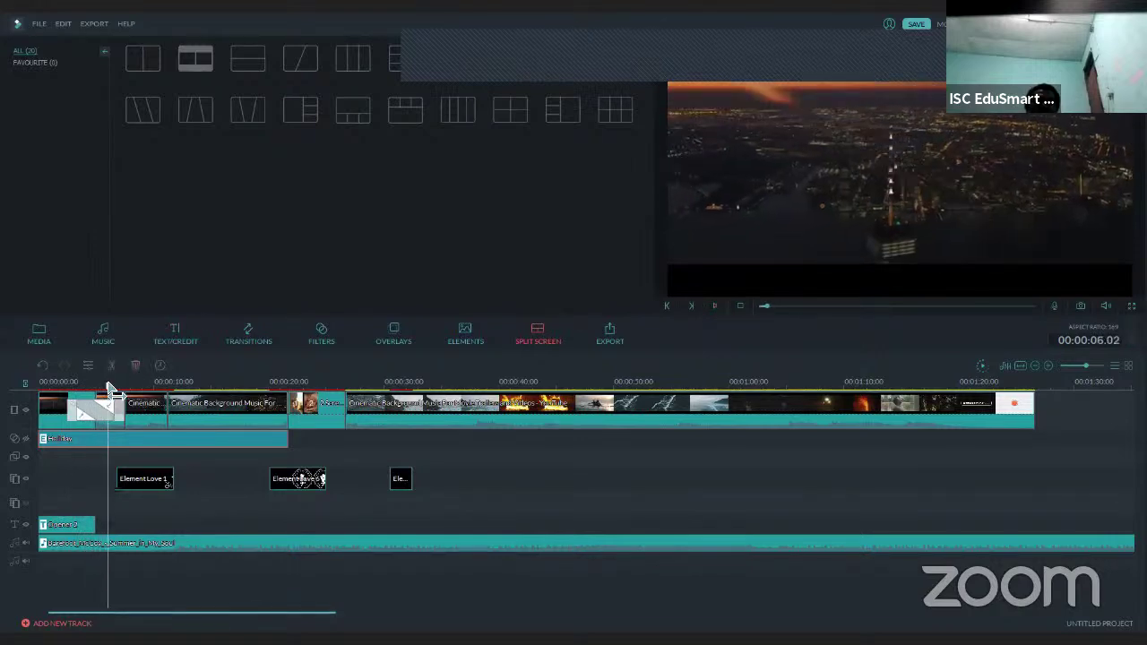
left_click_drag(109, 391, 9, 394)
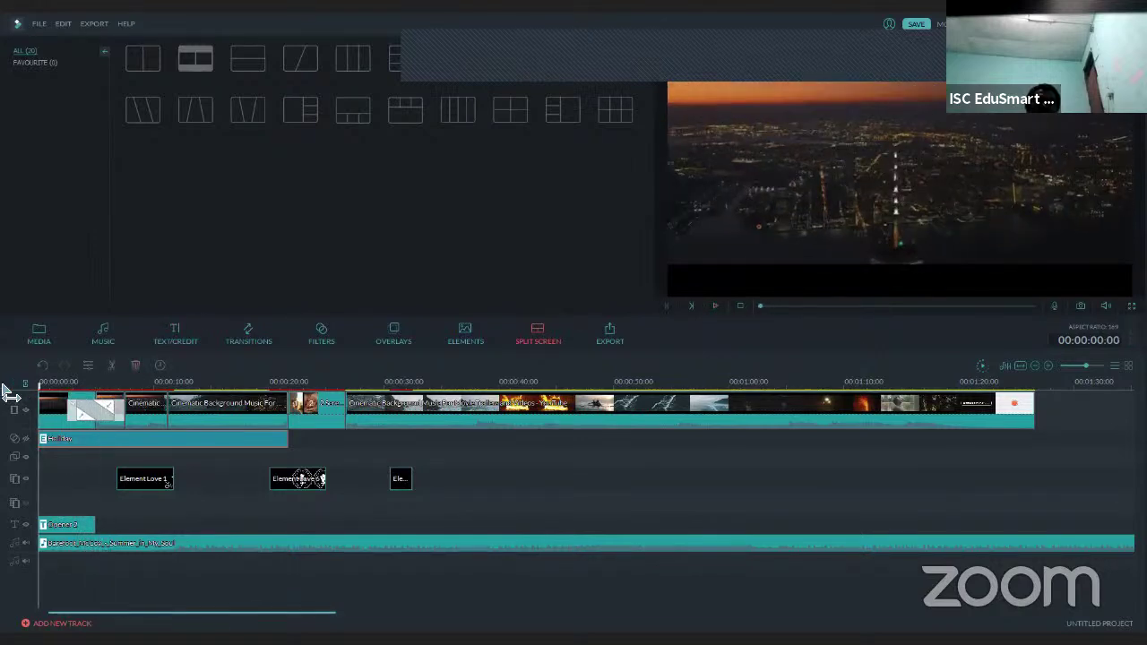
left_click(713, 310)
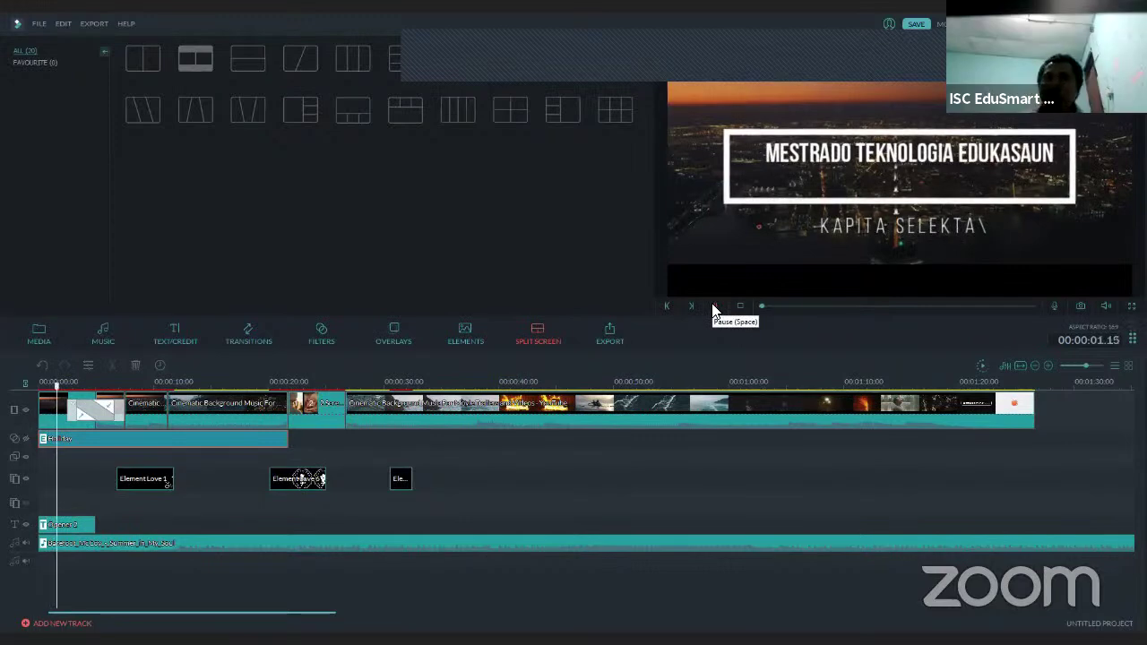
left_click(713, 310)
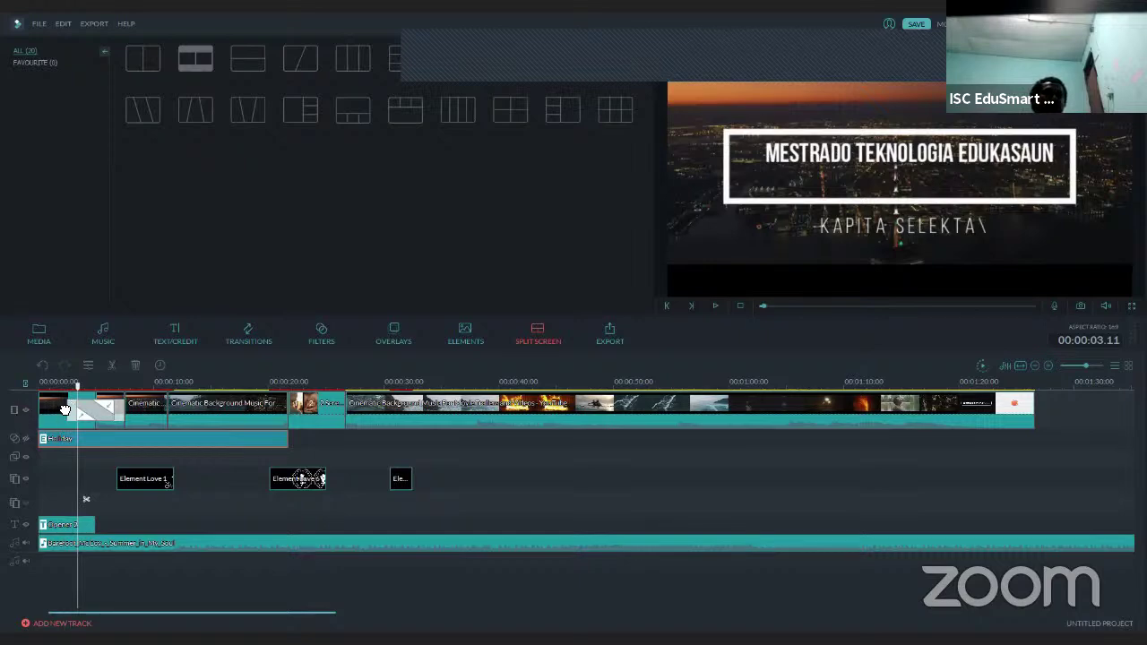
Select the first video clip and toggle the video track's visibility several times, leaving the track hidden.
left_click(104, 418)
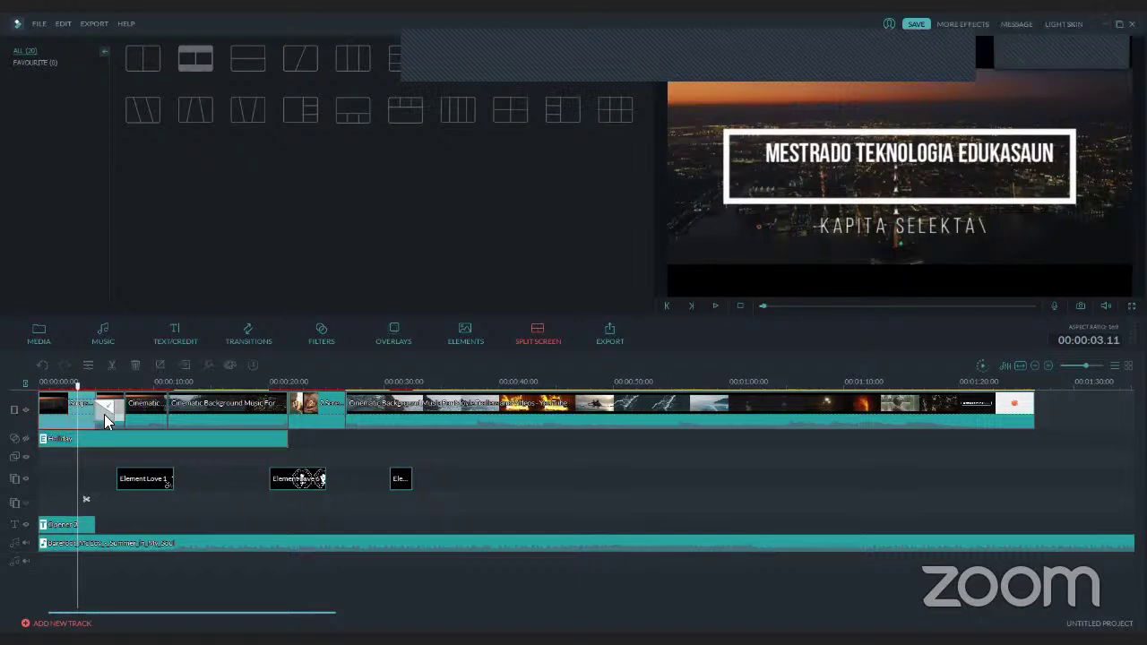
left_click(28, 412)
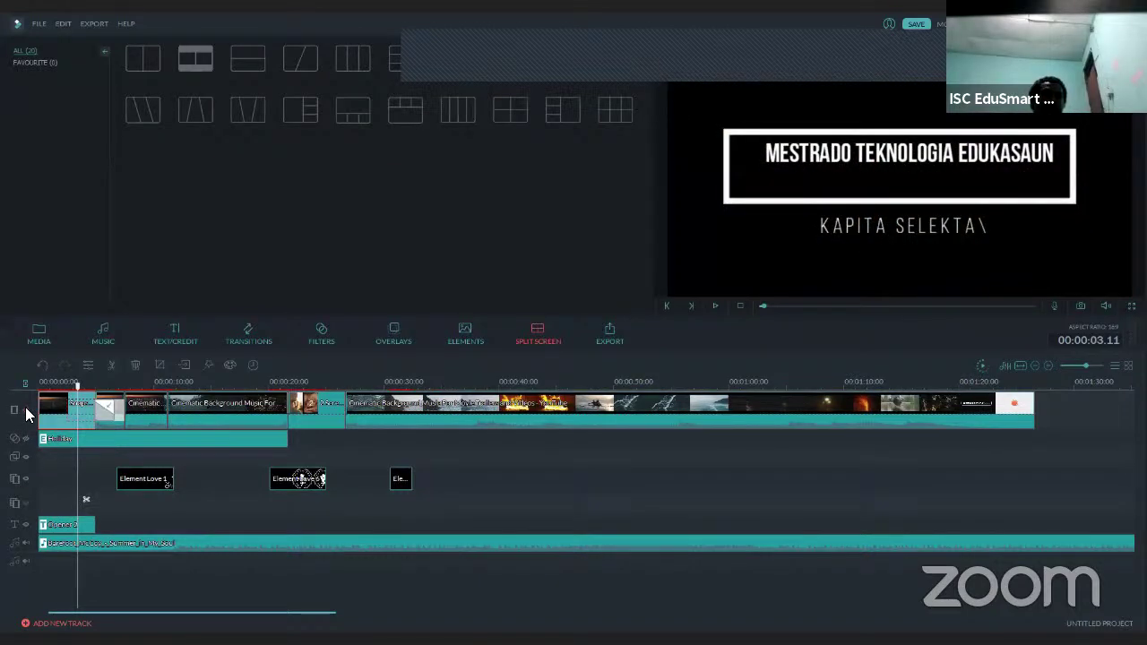
left_click(26, 413)
left_click(26, 415)
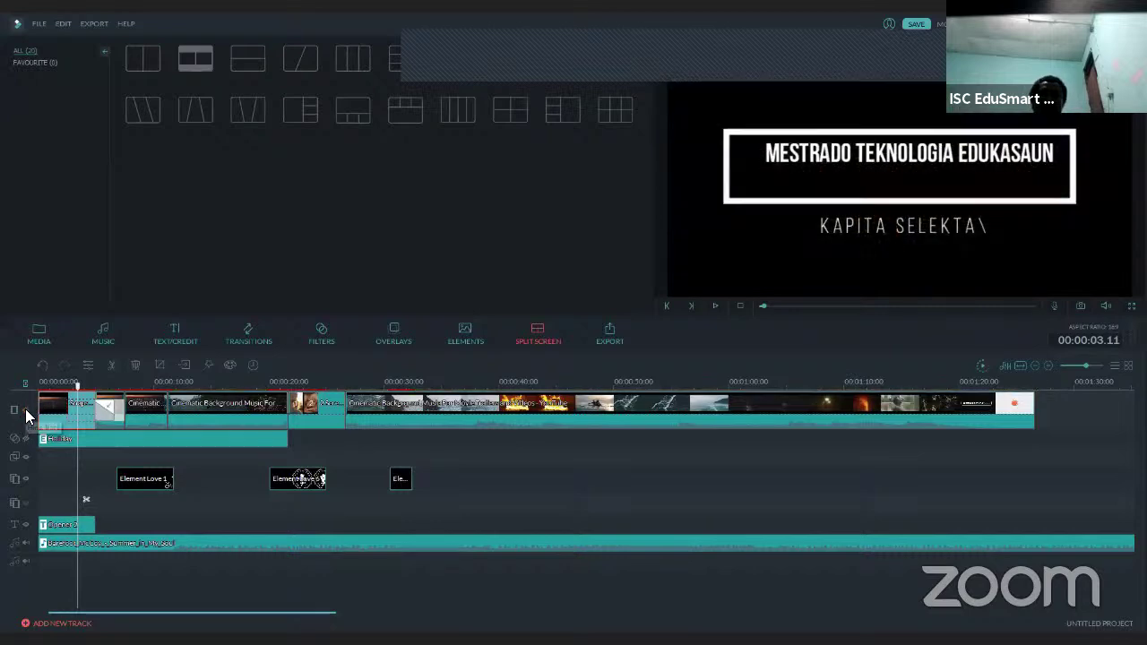
left_click(26, 413)
left_click(26, 413)
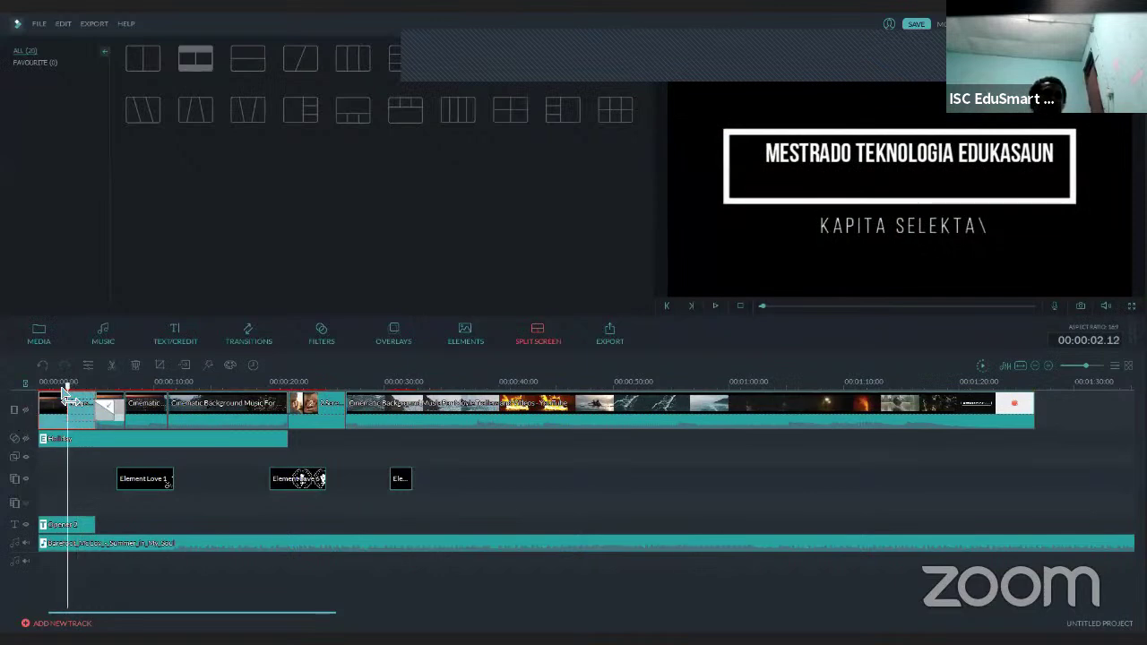
Preview the opening title without the video track, show the track again and replay the title from 00:00:00.06.
left_click_drag(77, 387, 48, 394)
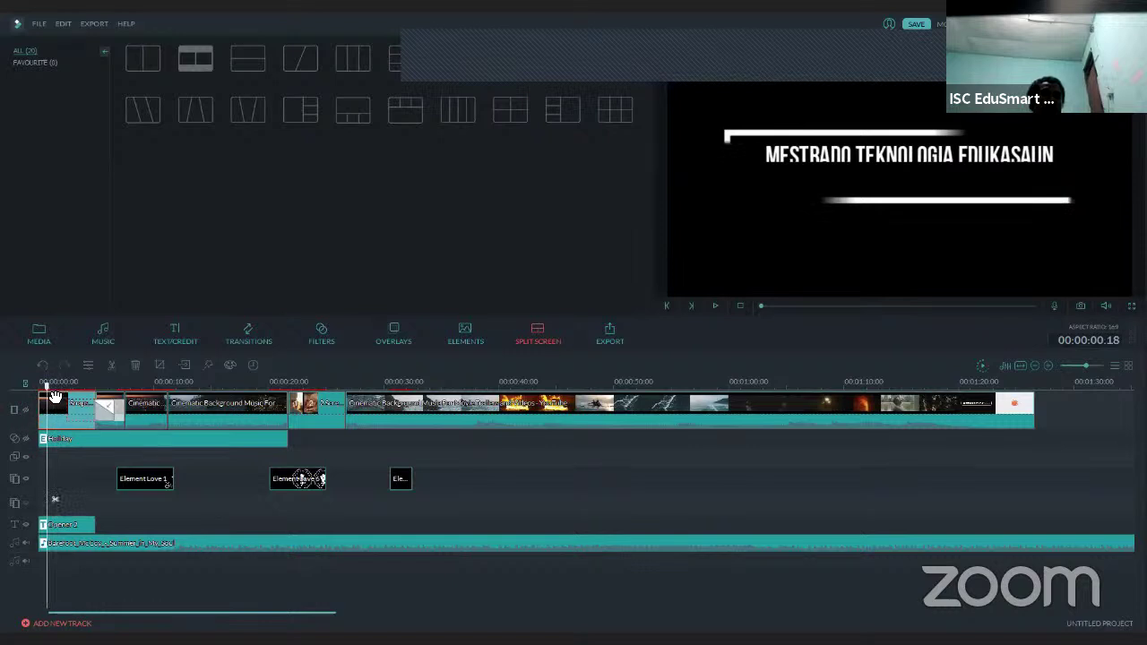
left_click(716, 306)
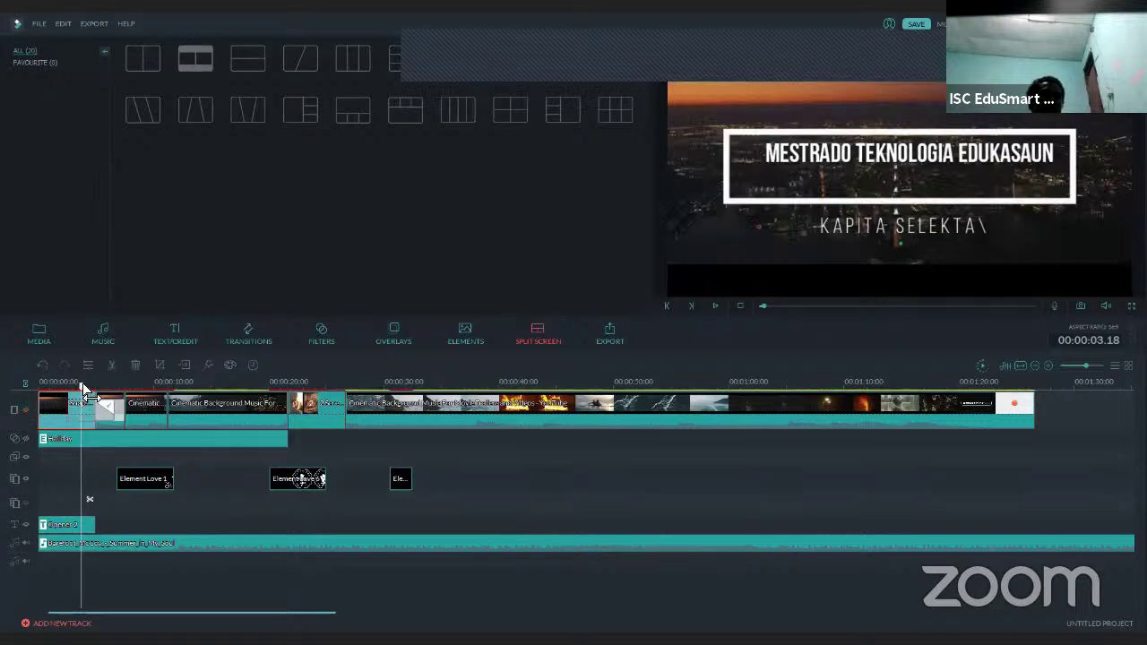
left_click(40, 383)
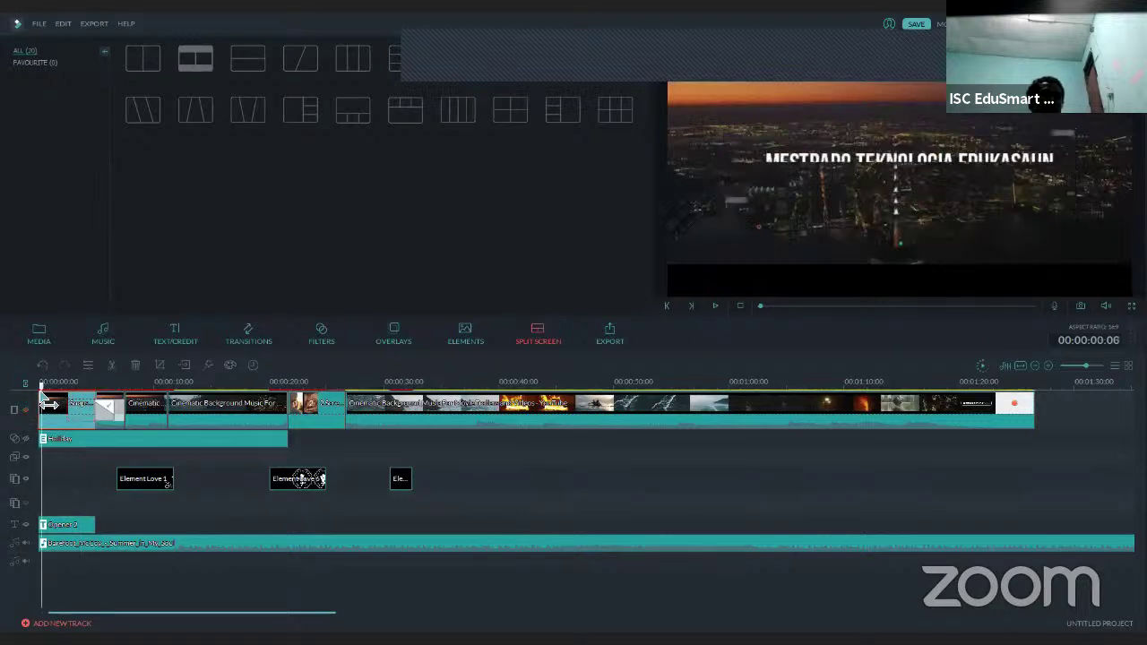
left_click(713, 306)
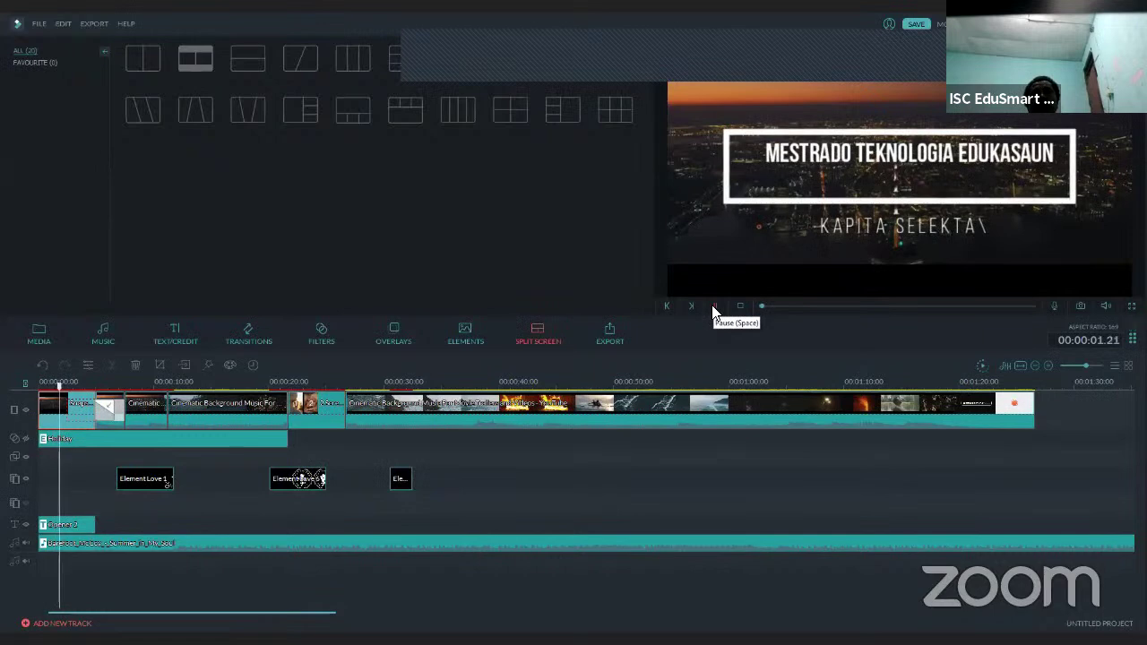
left_click(713, 305)
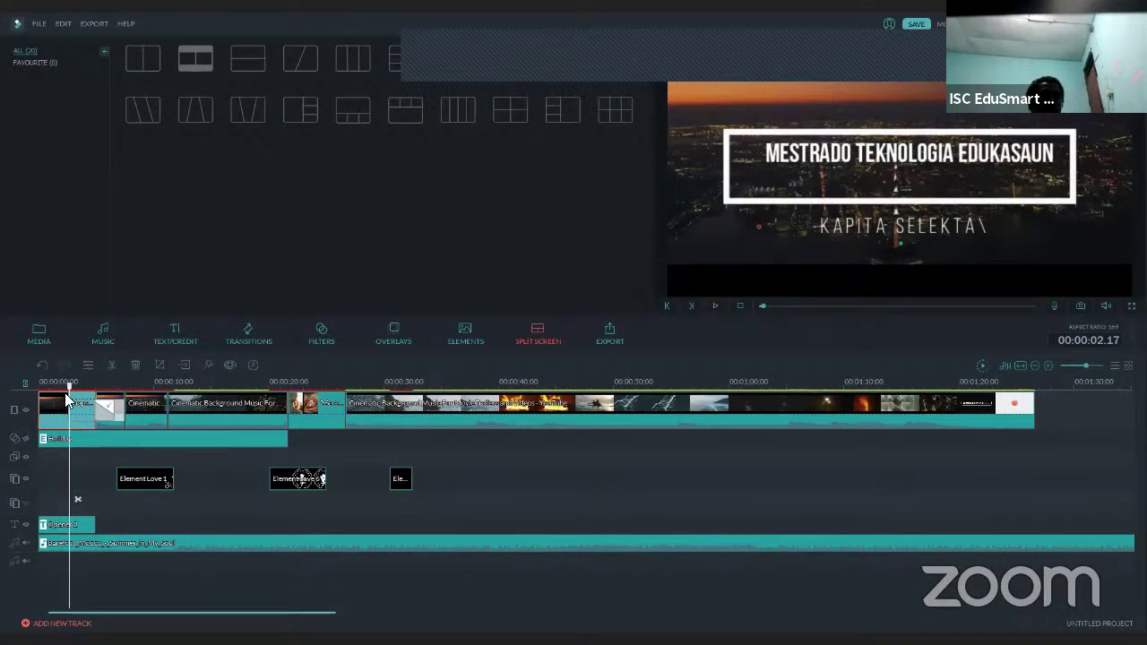
Move the Element Love 1 clip to the start of the timeline, above the opening title clip.
left_click_drag(69, 384, 117, 384)
left_click_drag(143, 482, 66, 482)
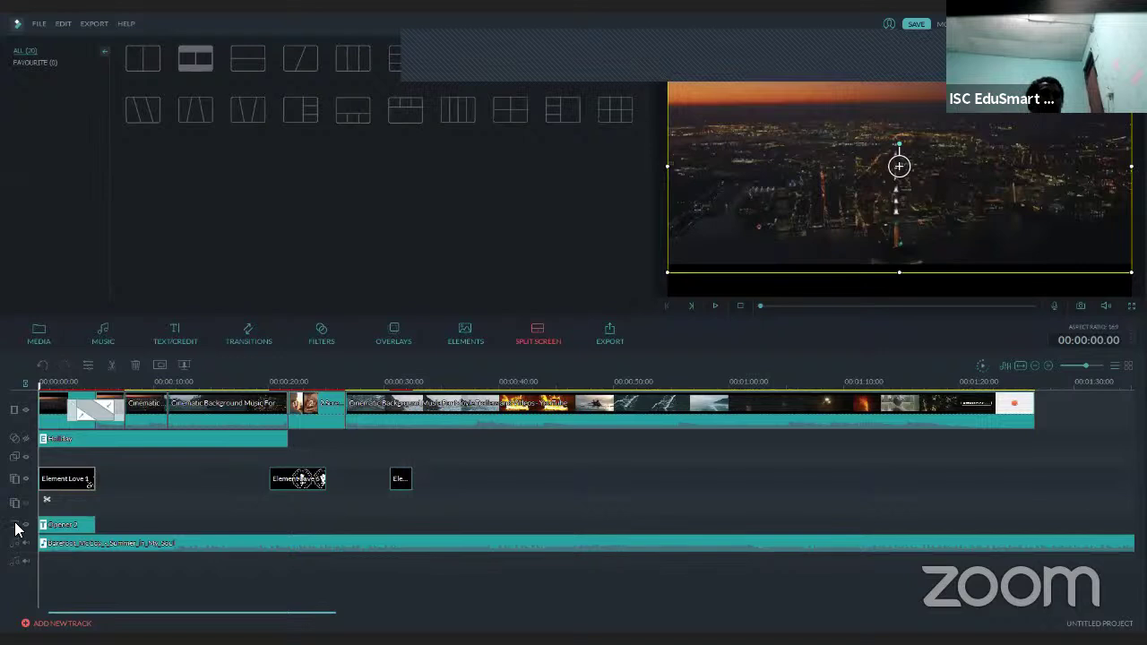
Open the opening title clip for editing and move its rectangular frame slightly up and to the right.
left_click(69, 526)
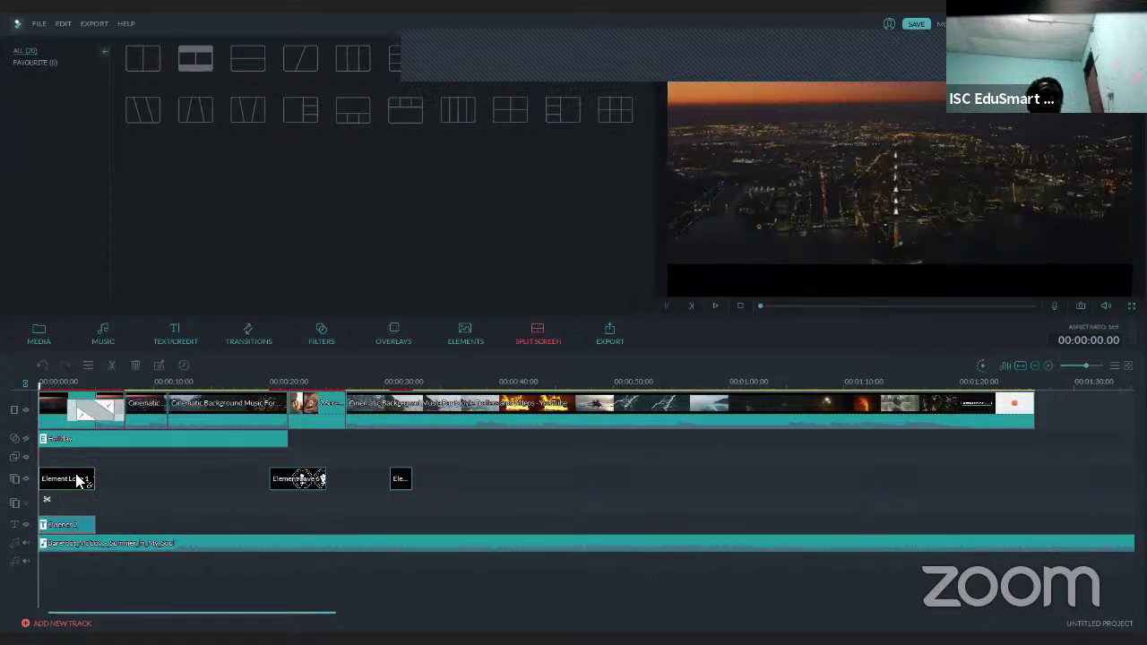
left_click(71, 526)
double_click(75, 528)
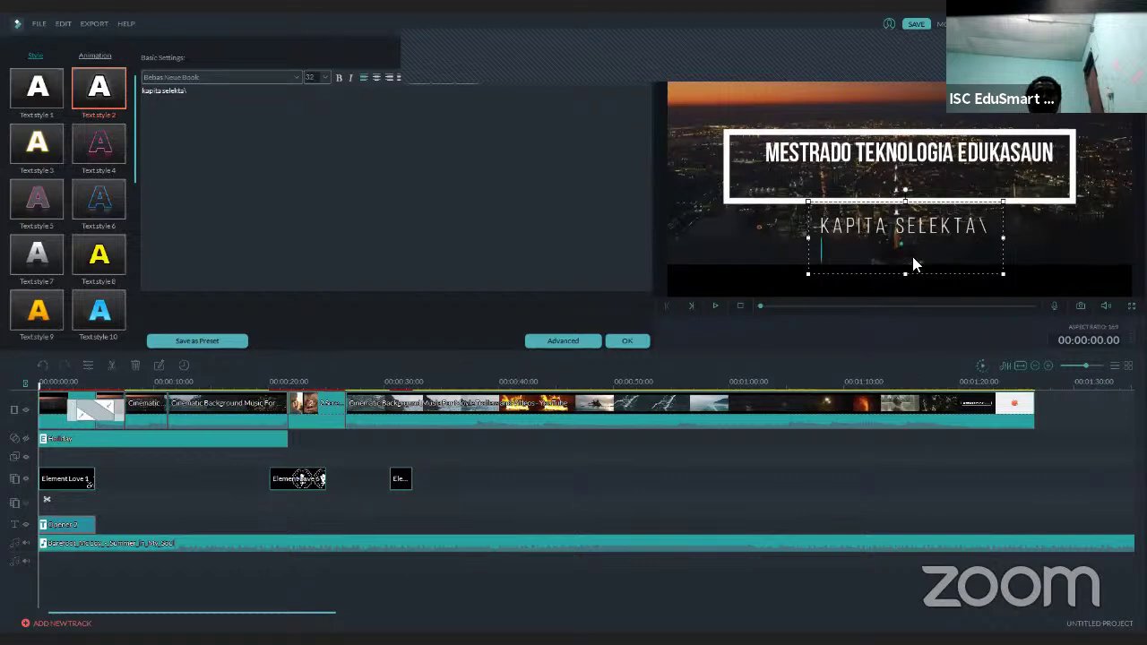
left_click_drag(907, 275, 907, 272)
left_click(800, 206)
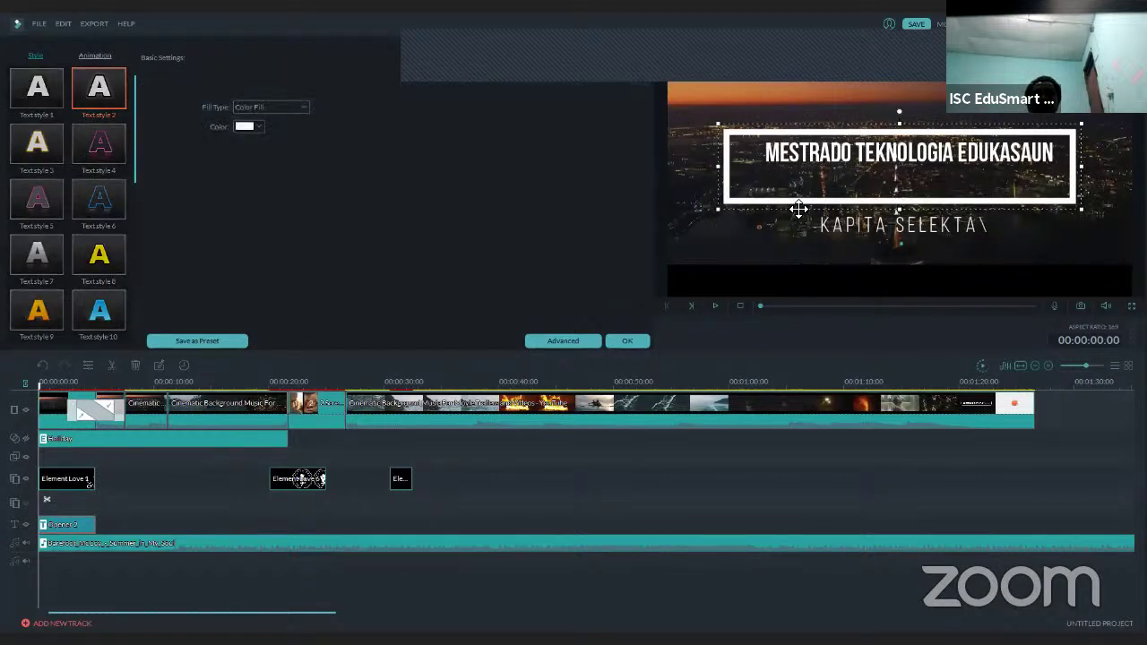
mouse_move(724, 209)
left_mouse_down()
mouse_move(745, 198)
mouse_move(731, 198)
left_mouse_up()
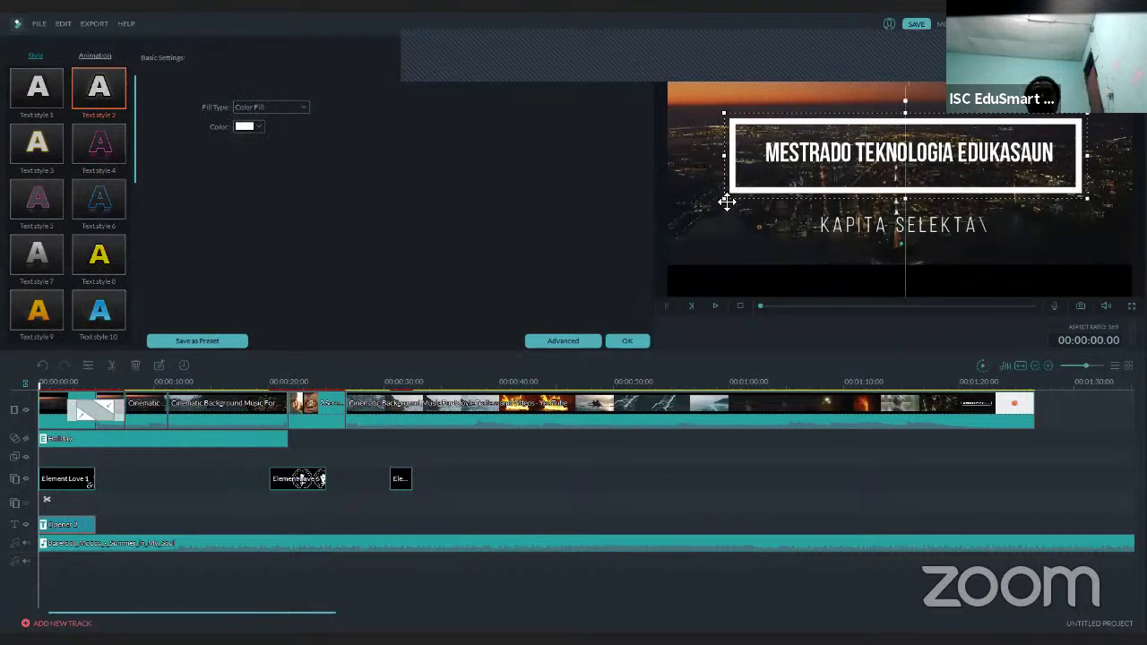
Try teal as the title frame's color, explore the custom color picker and close it without choosing a color.
left_click(261, 126)
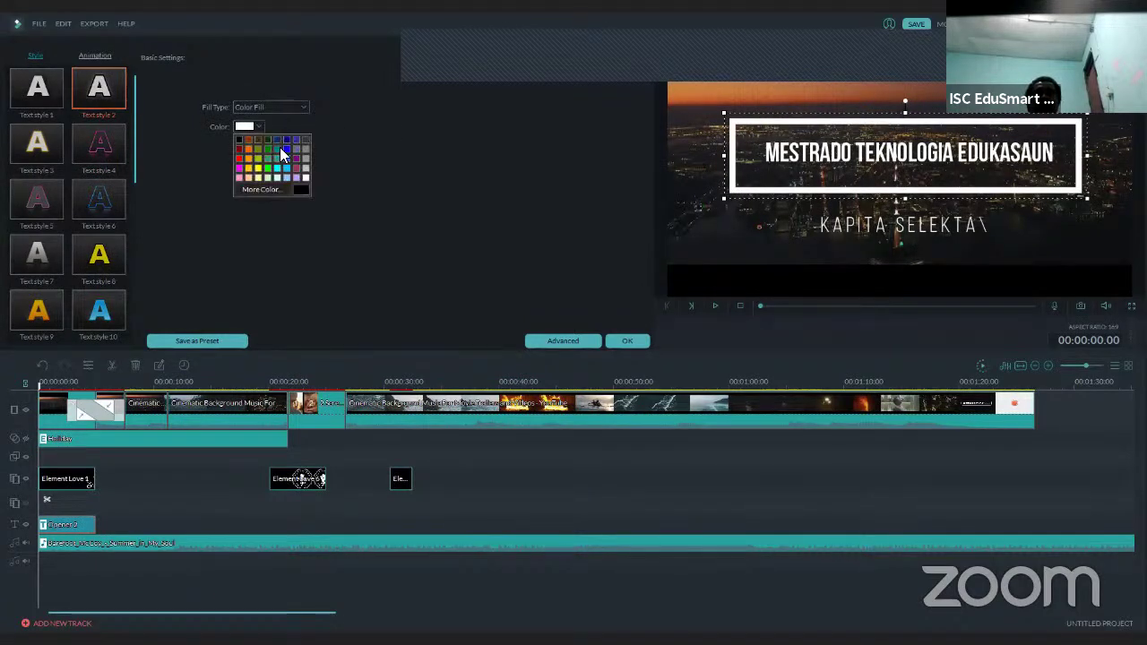
left_click(280, 147)
left_click(258, 129)
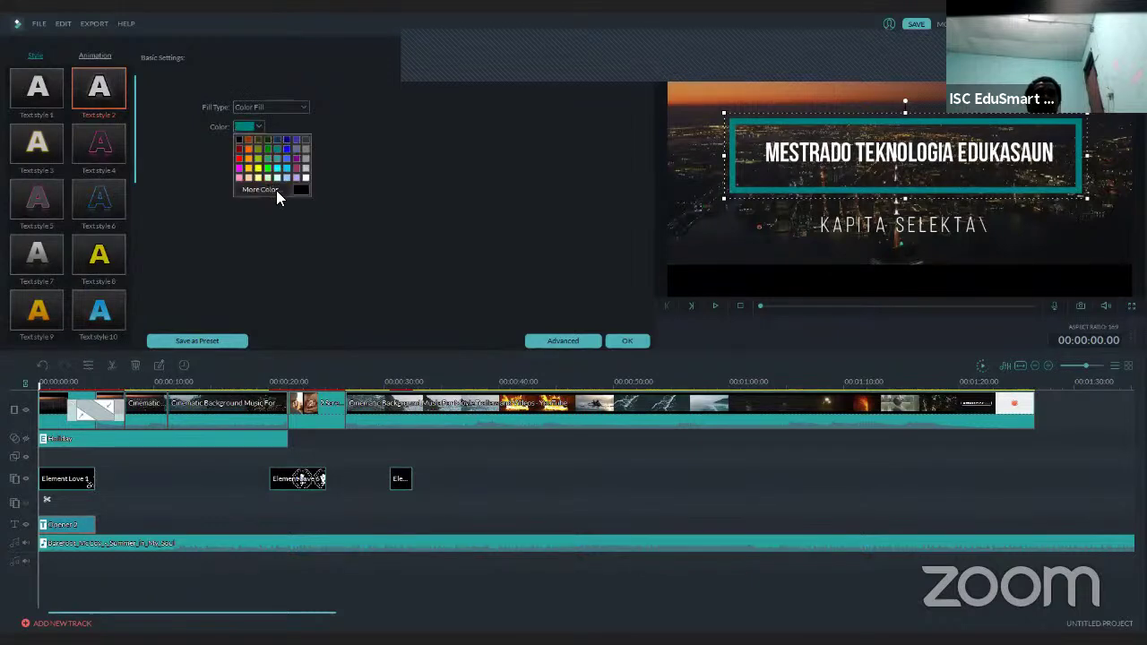
left_click(262, 190)
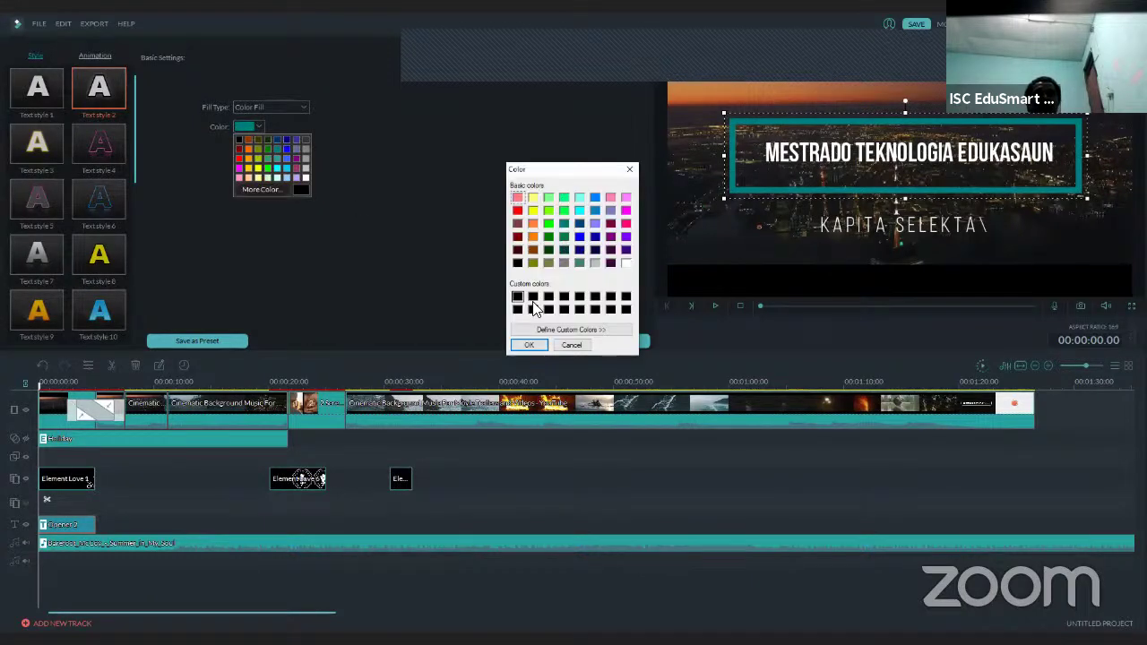
left_click(567, 328)
mouse_move(697, 215)
left_mouse_down()
mouse_move(703, 191)
mouse_move(700, 215)
mouse_move(715, 199)
mouse_move(688, 197)
mouse_move(711, 203)
mouse_move(695, 204)
mouse_move(698, 215)
left_mouse_up()
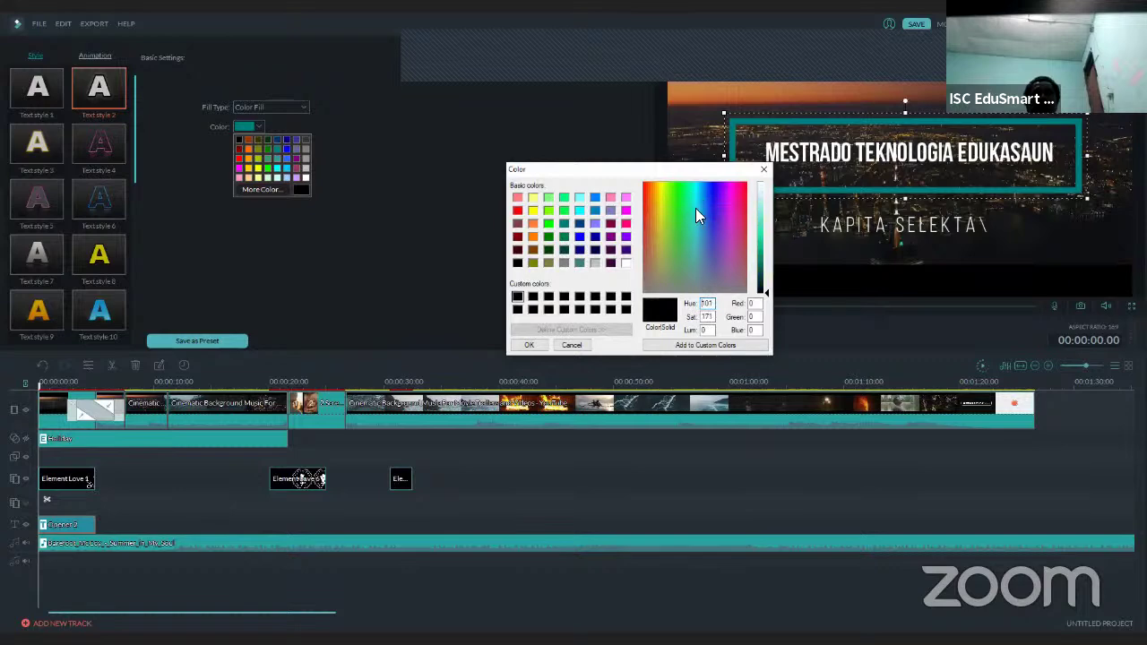
left_click(761, 169)
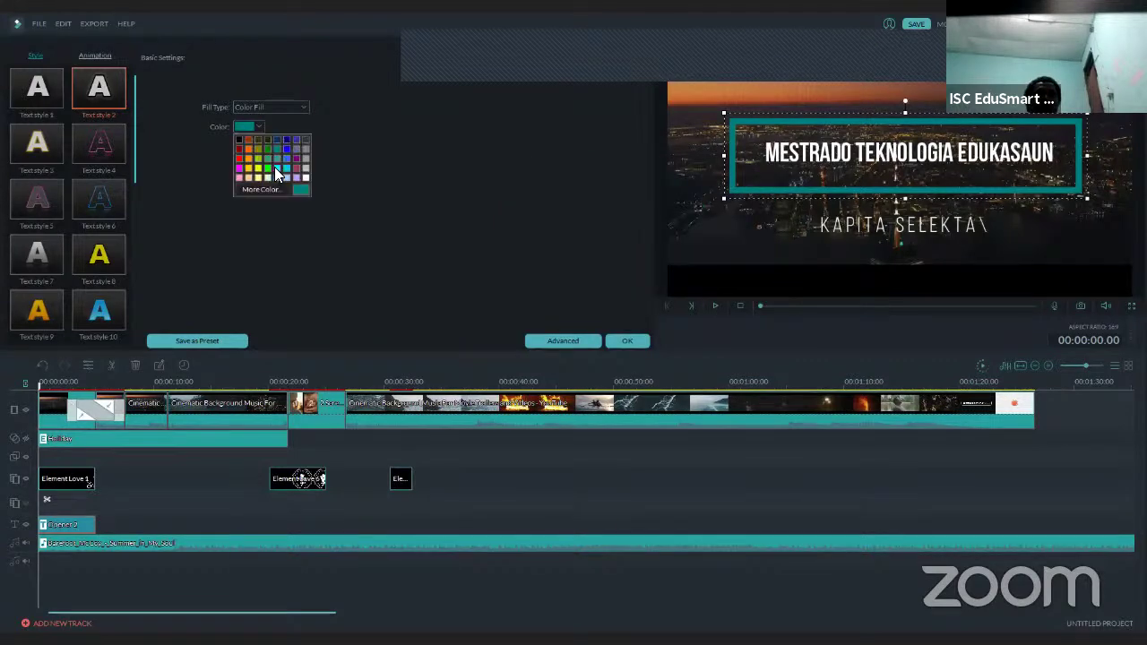
Try sky blue, magenta and dark red on the title frame, and set its color to light gray.
left_click(287, 166)
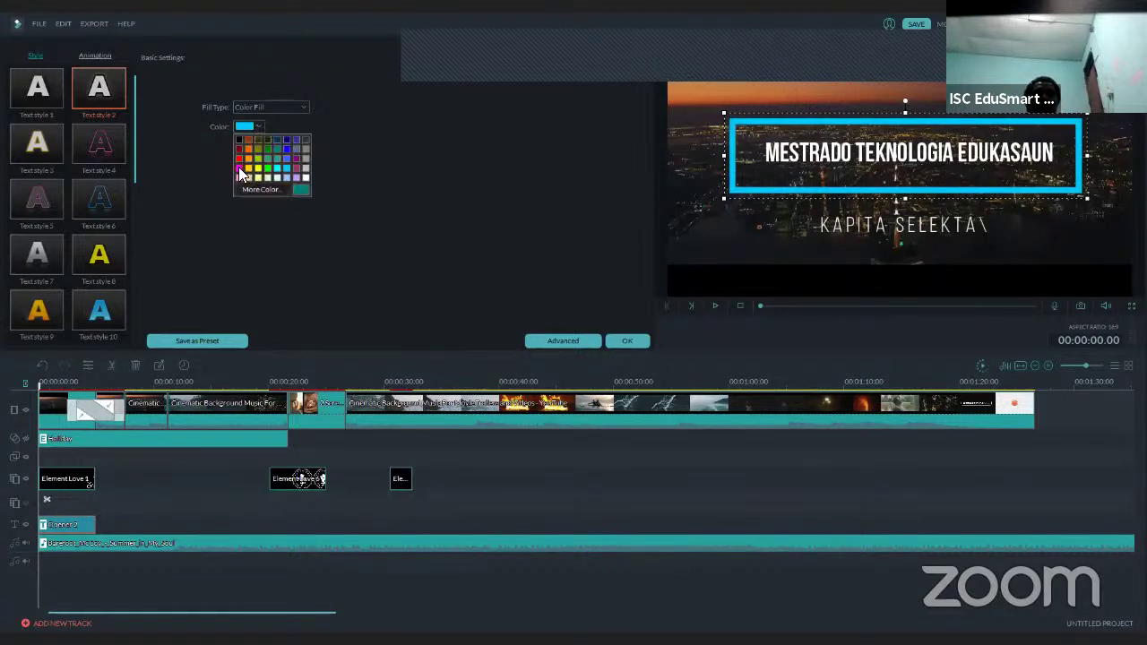
left_click(238, 167)
left_click(254, 127)
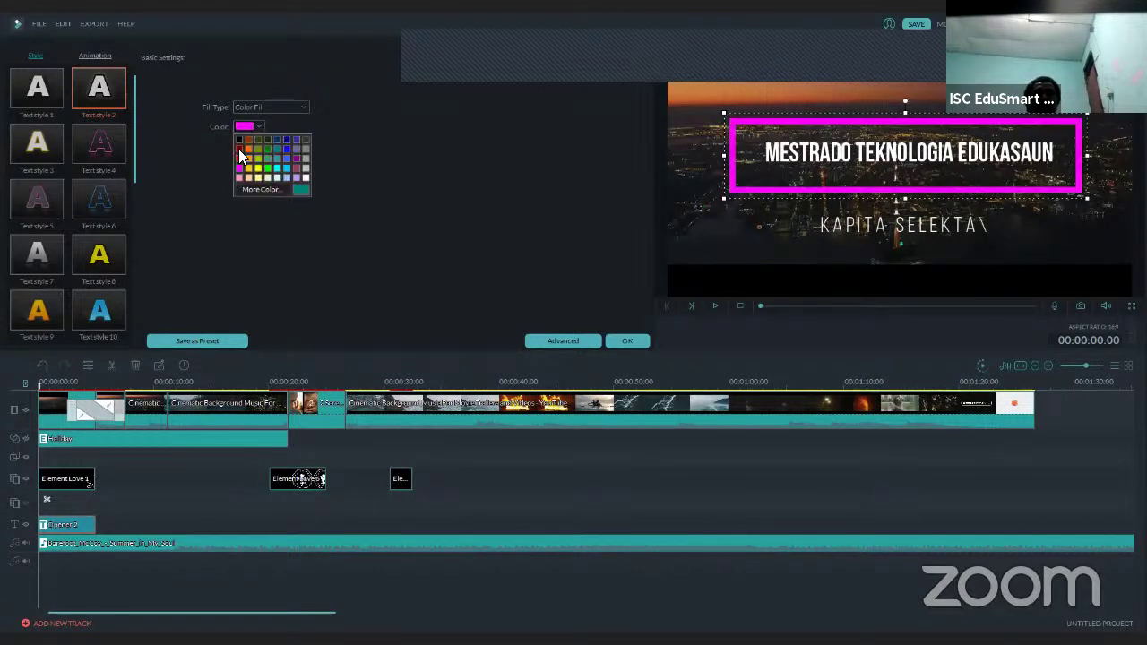
left_click(267, 136)
left_click(259, 128)
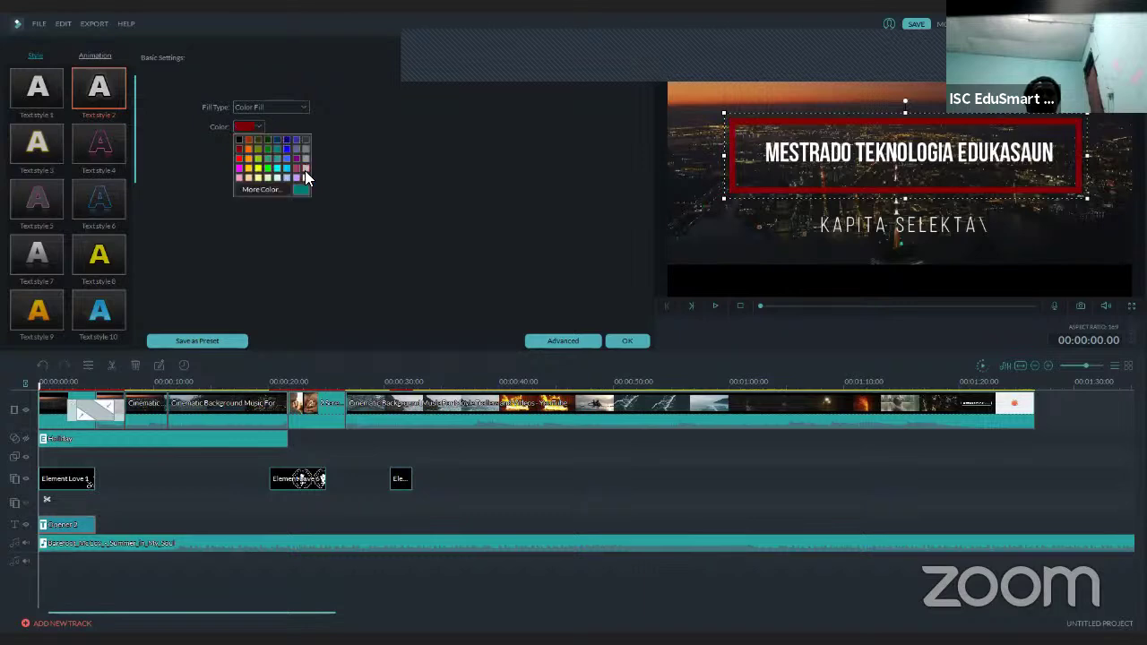
Try Gradient Fill as the title frame's fill type, and switch it back to Color Fill.
left_click(303, 106)
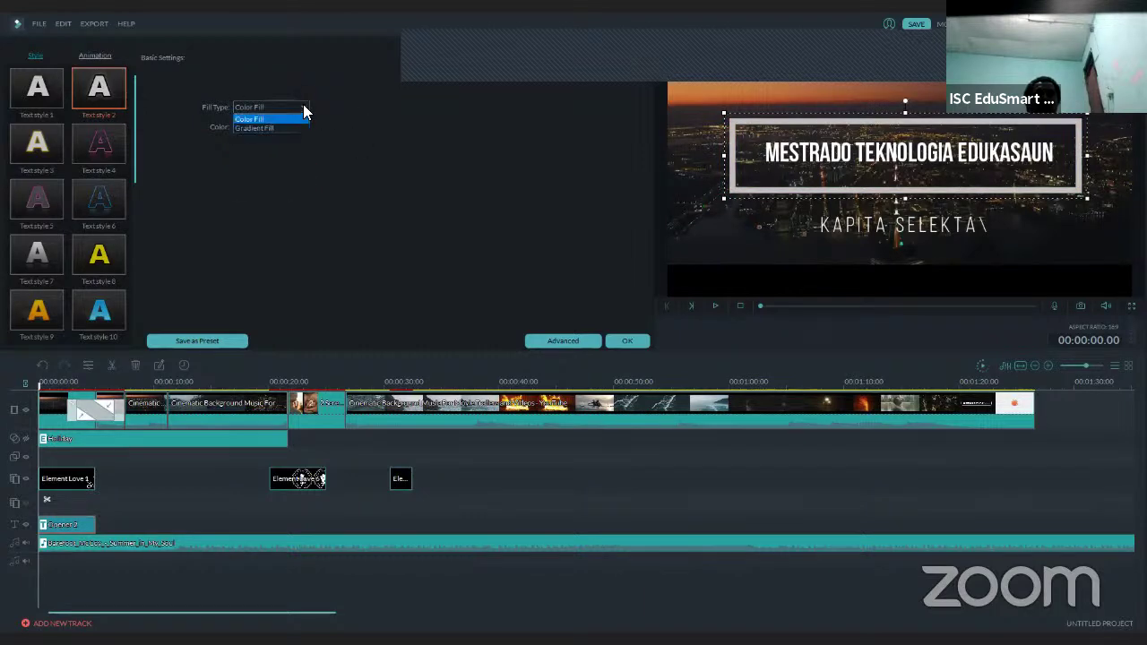
left_click(292, 126)
left_click(303, 104)
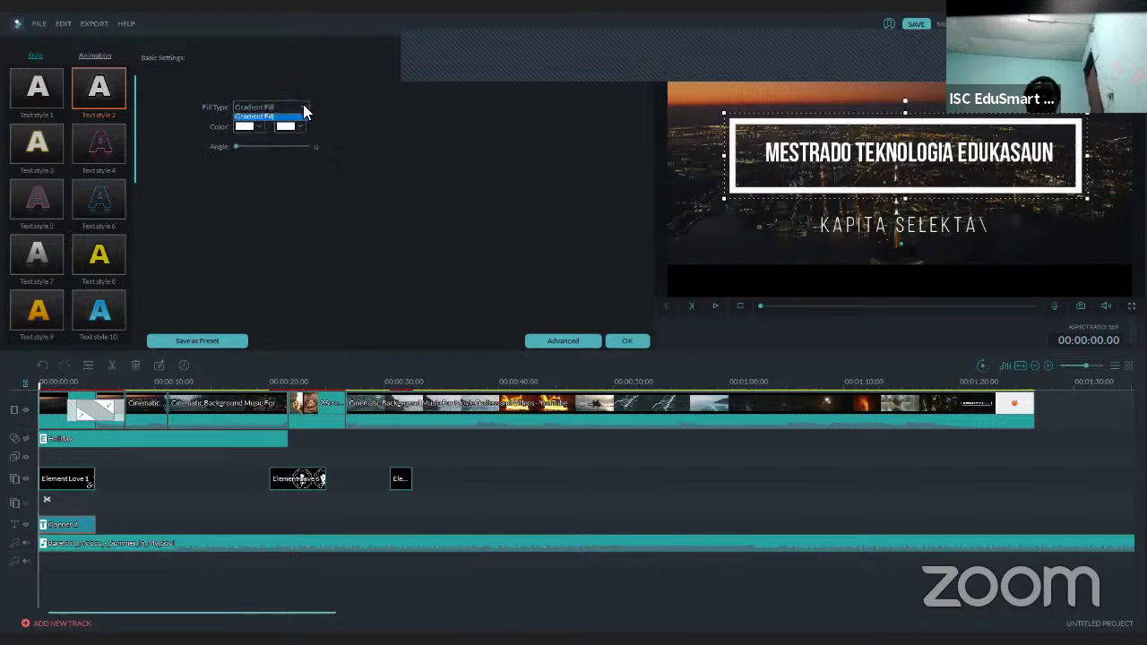
left_click(287, 119)
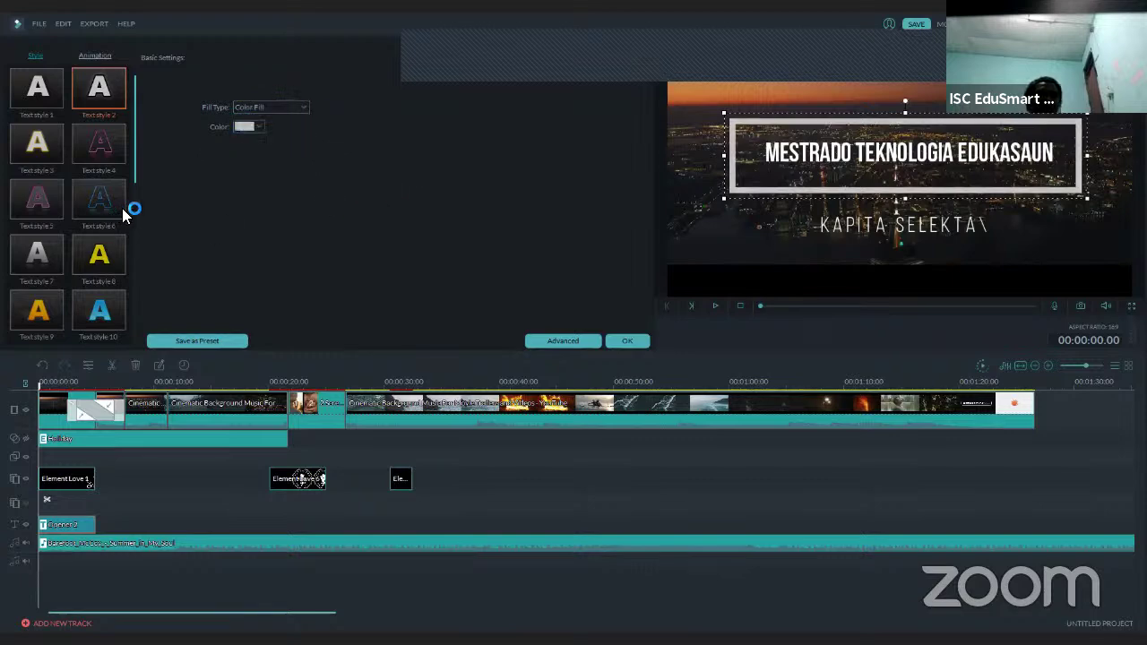
Try several text style presets, including Text styles 15 to 21, on the "mestrado teknologia edukasaun" title text and apply Text style 1.
left_click(765, 158)
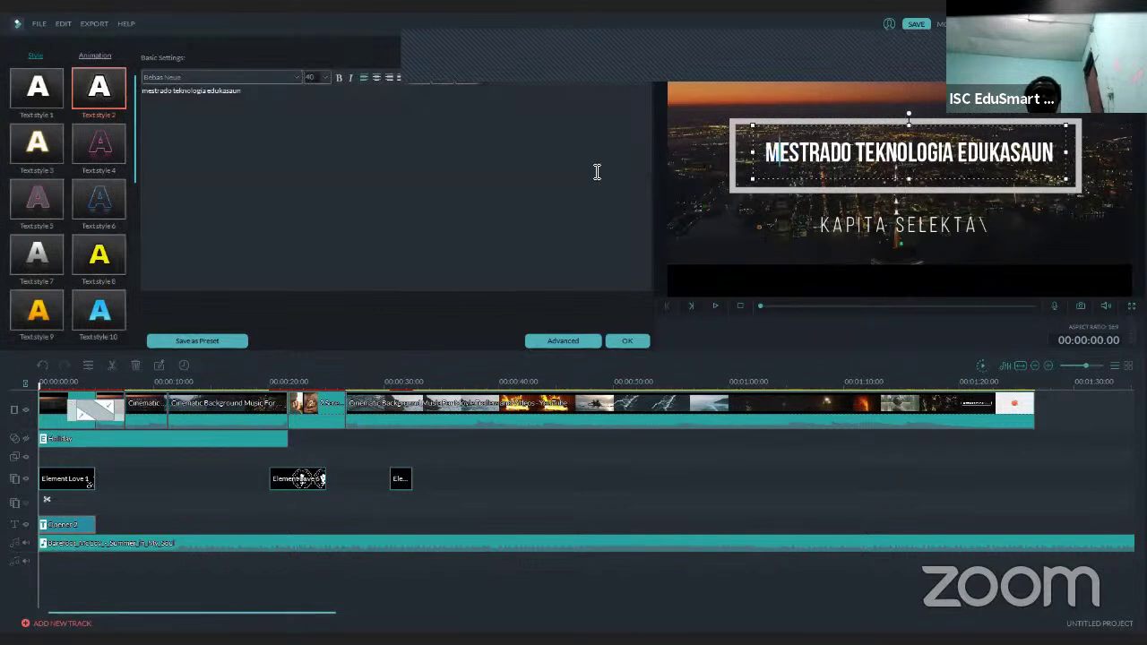
left_click_drag(242, 90, 139, 91)
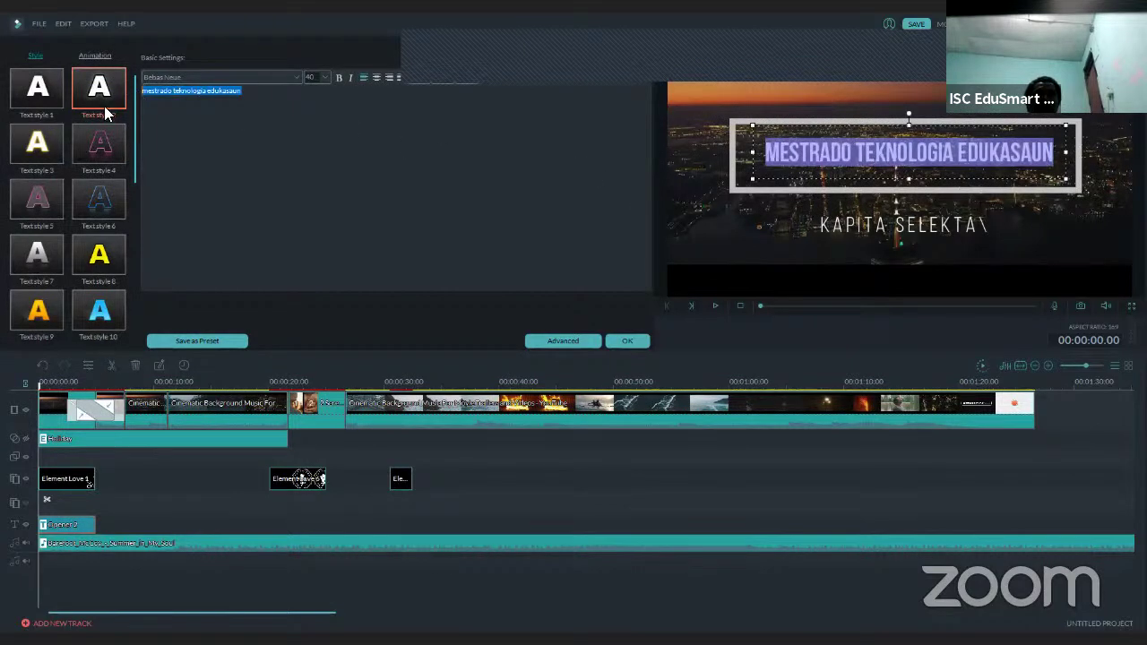
scroll(131, 149, "down", 6)
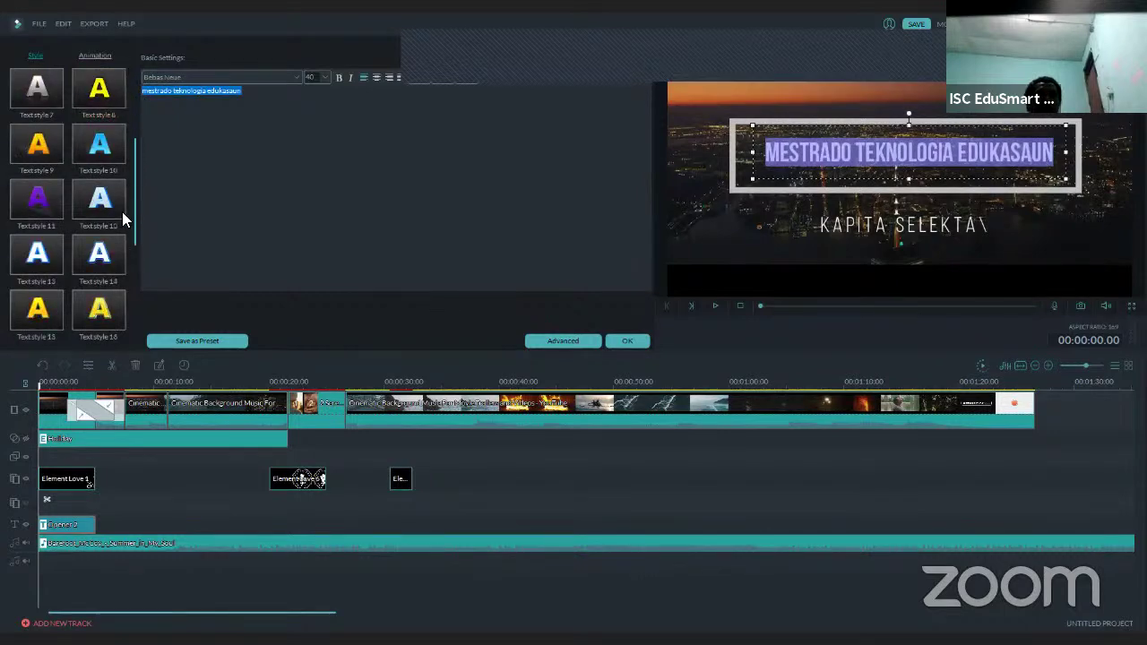
scroll(114, 301, "down", 1)
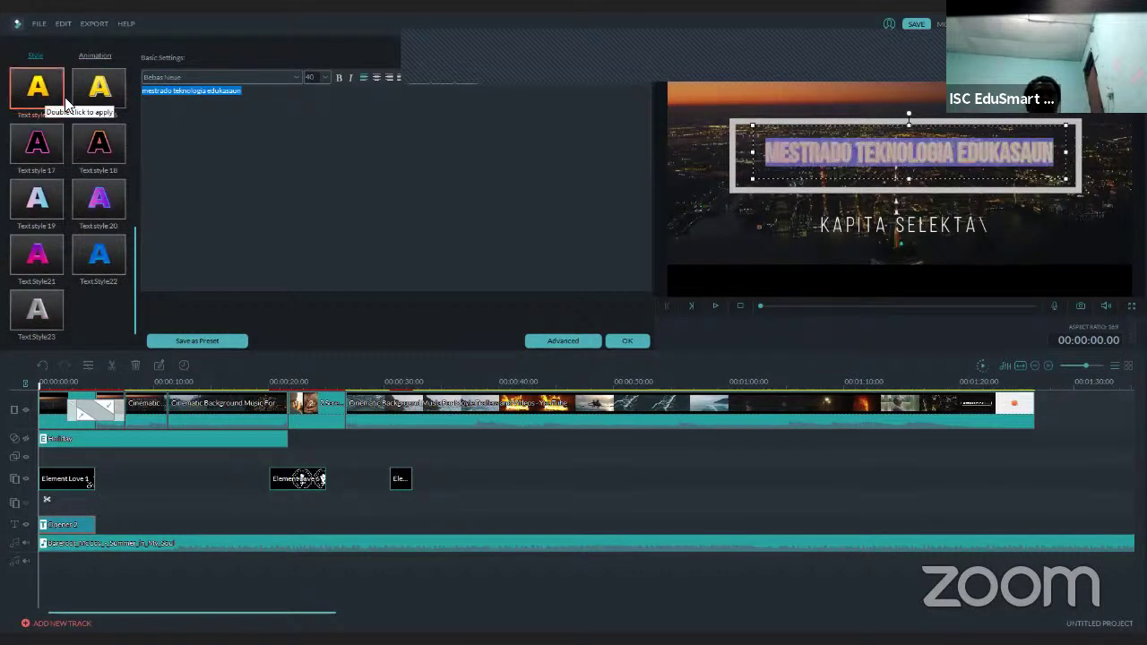
left_click(98, 90)
left_click(26, 152)
left_click(36, 195)
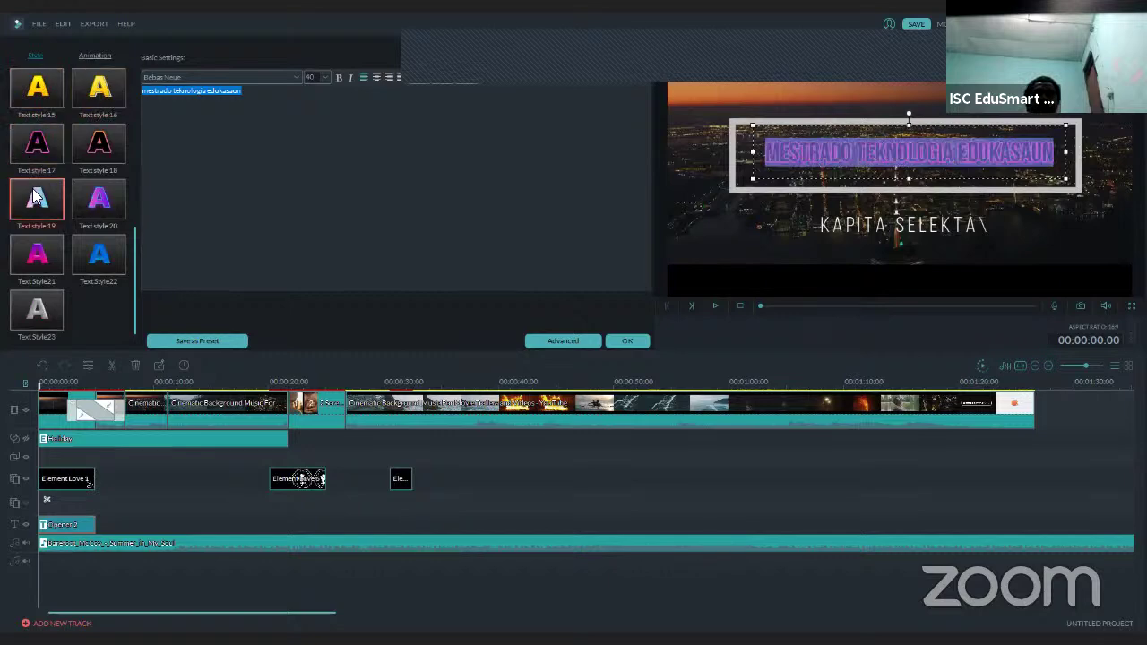
left_click(86, 204)
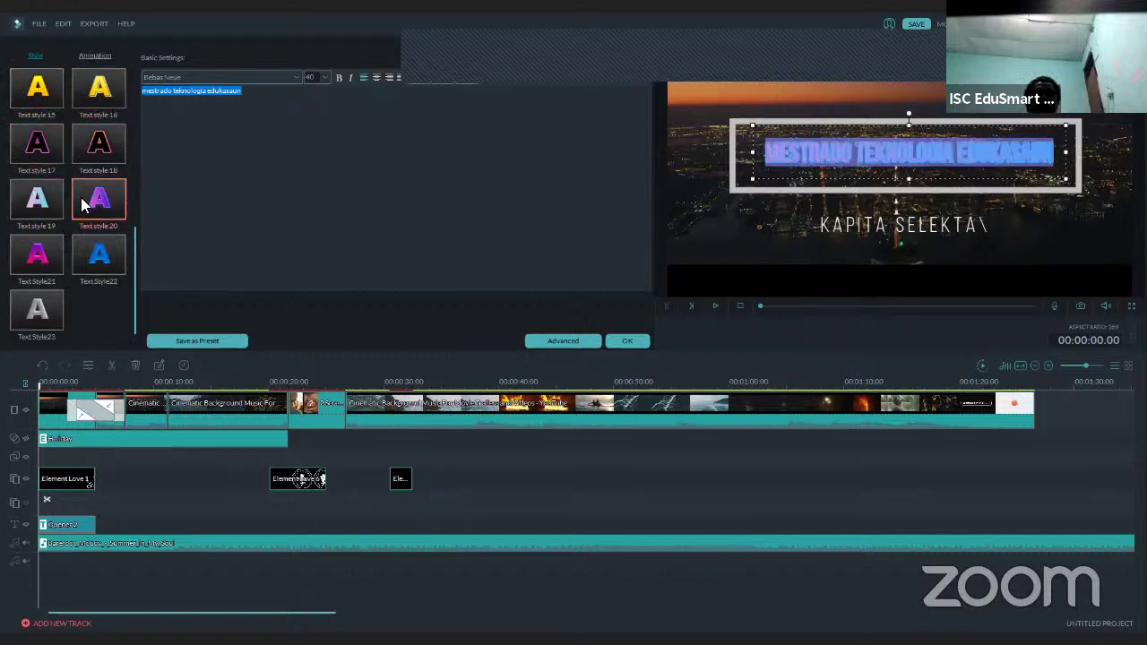
left_click(29, 269)
left_click_drag(134, 272, 143, 106)
left_click(49, 95)
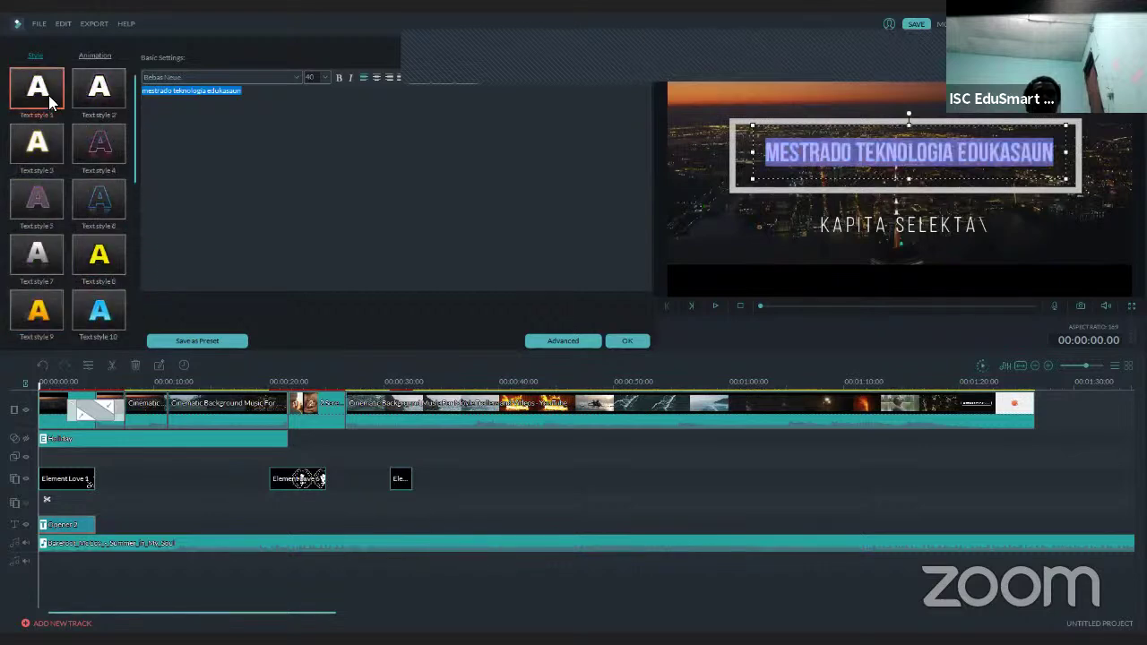
Try No Animation on the title text and apply the Up Insert animation instead.
left_click(91, 55)
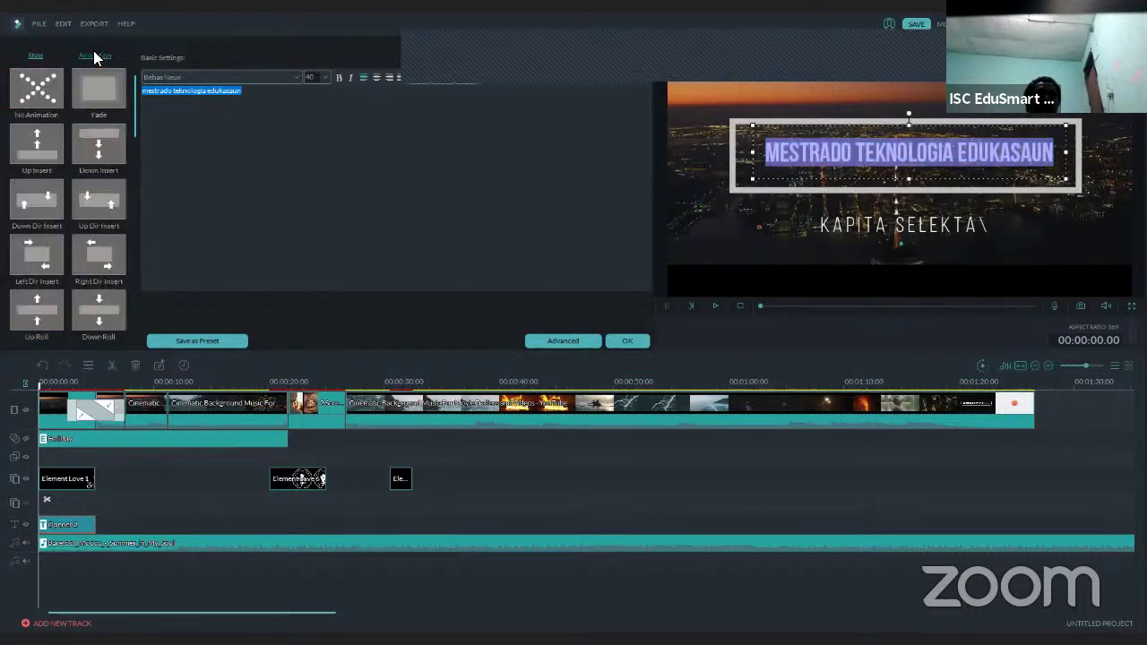
left_click(43, 93)
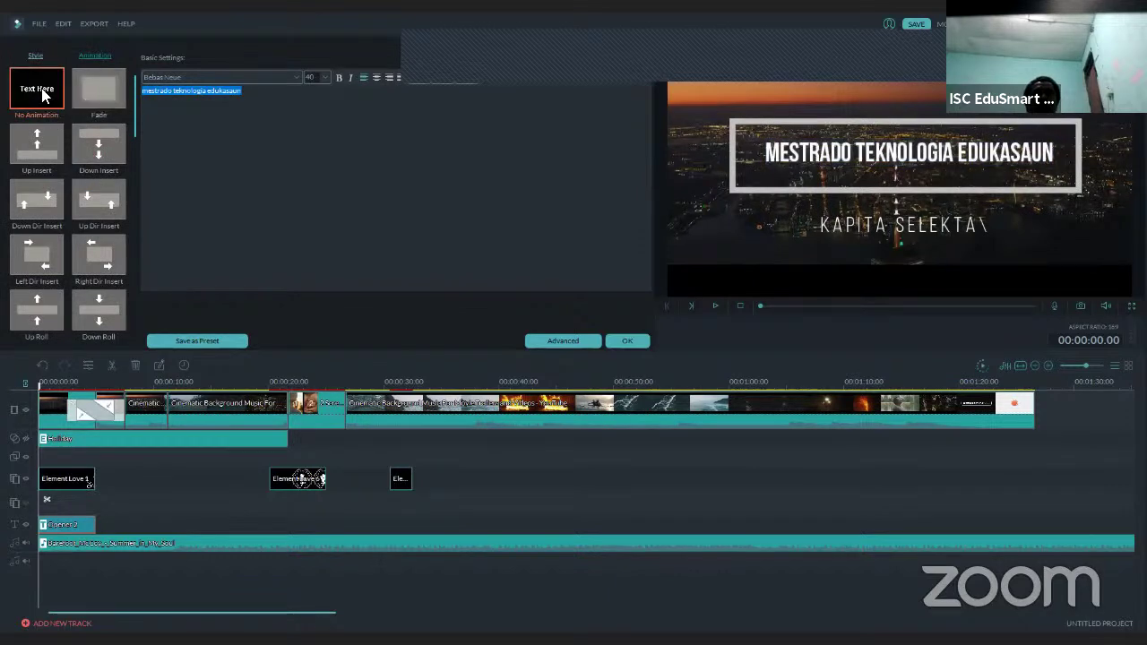
left_click(50, 99)
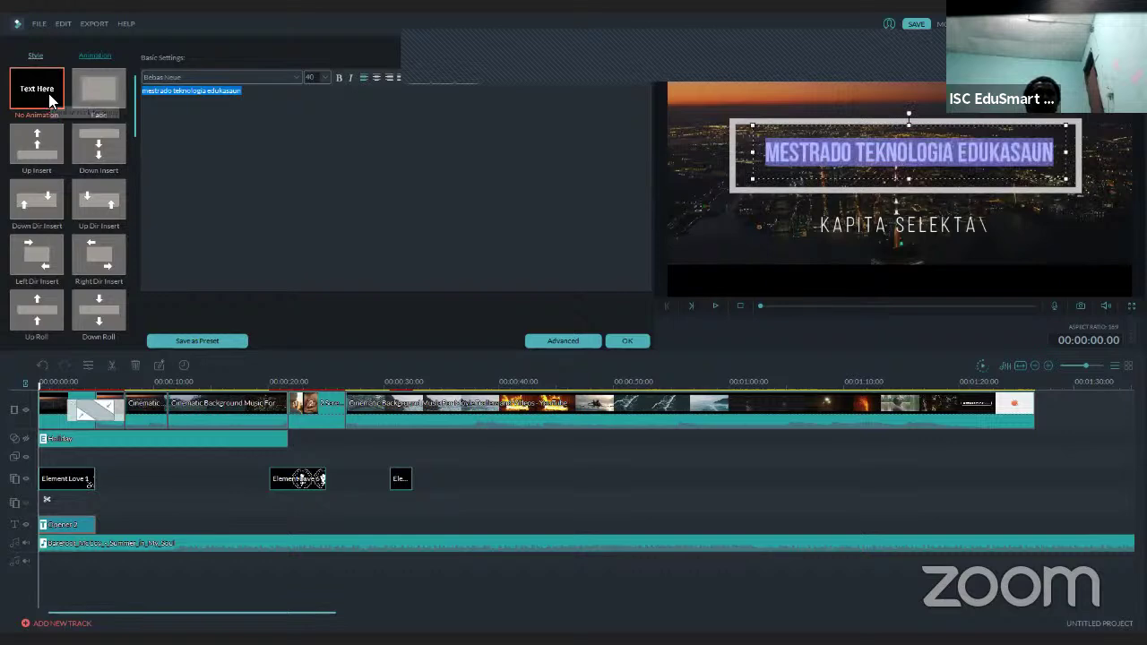
double_click(36, 140)
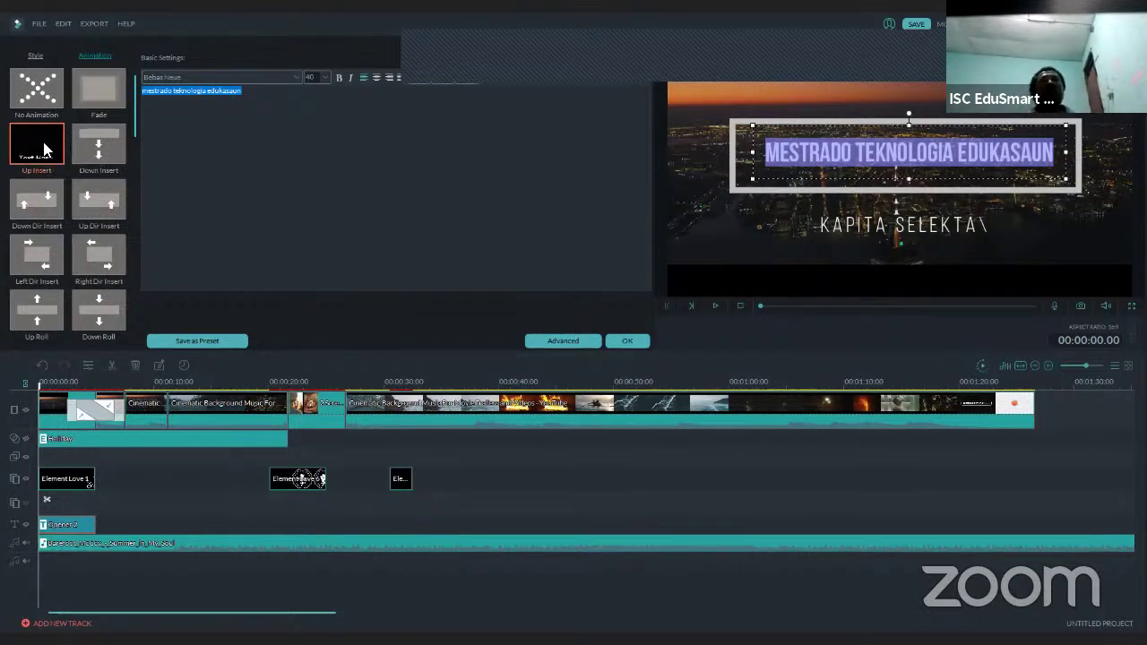
Preview the title's Up Insert animation, replay it from the start of the timeline and pause playback.
left_click(716, 306)
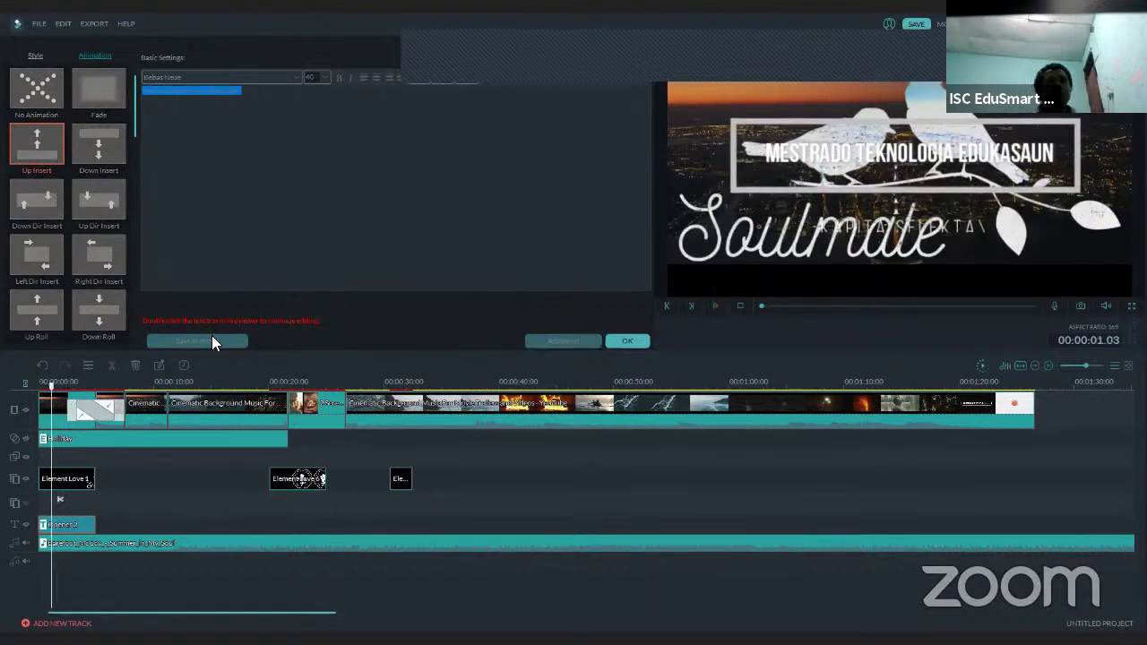
scroll(54, 387, "down", 1)
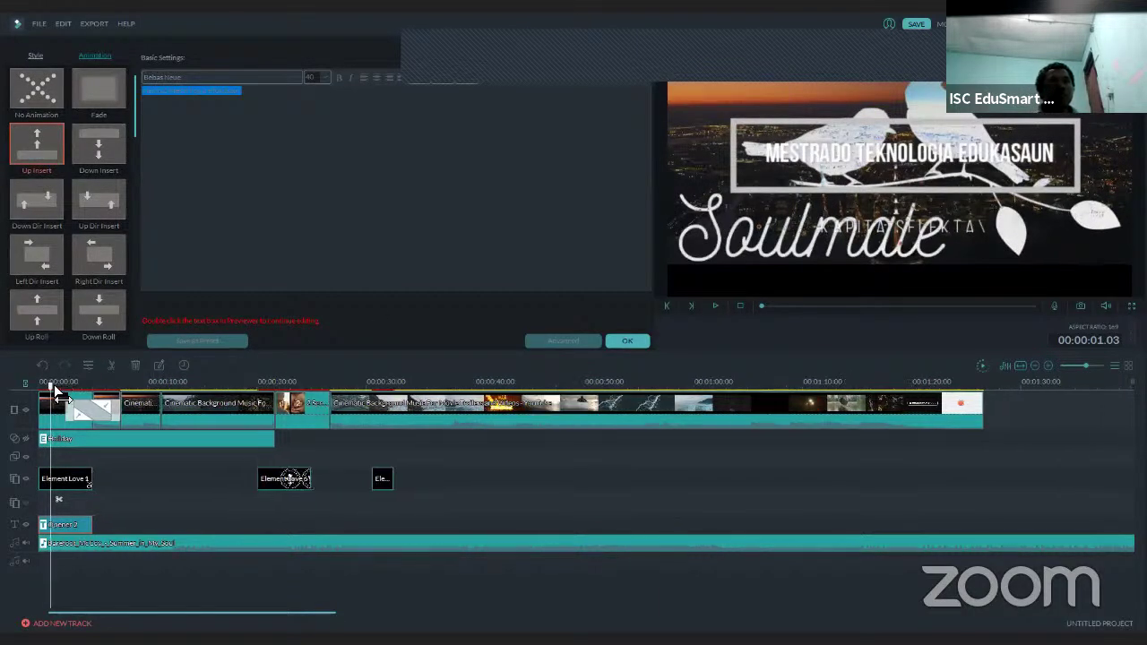
left_click(38, 387)
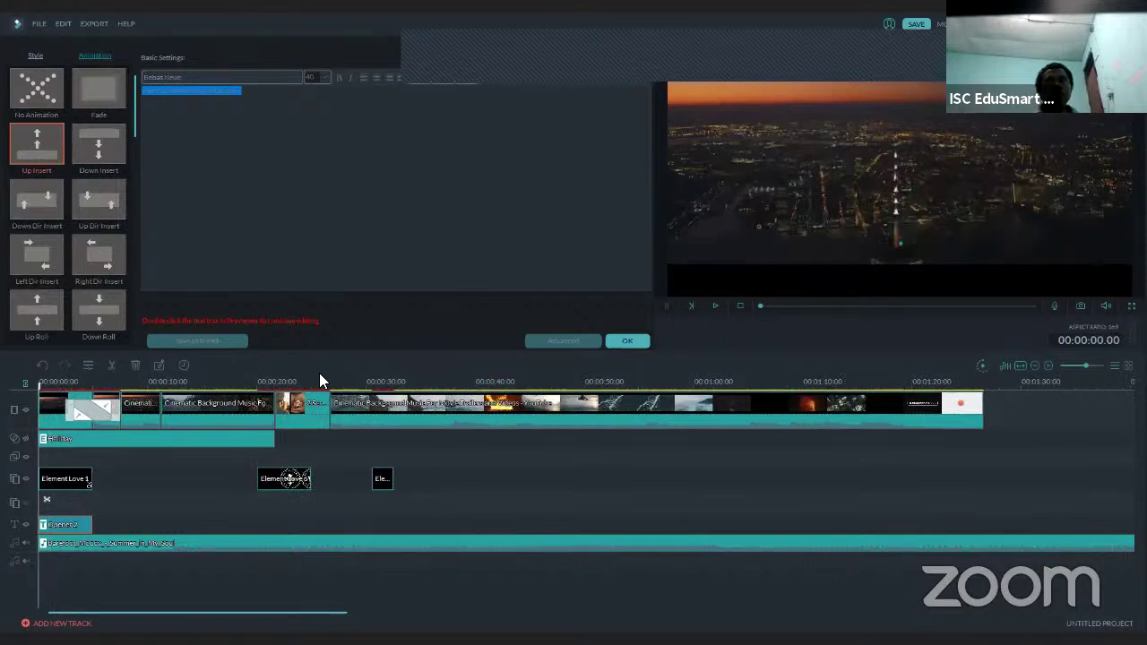
left_click(717, 306)
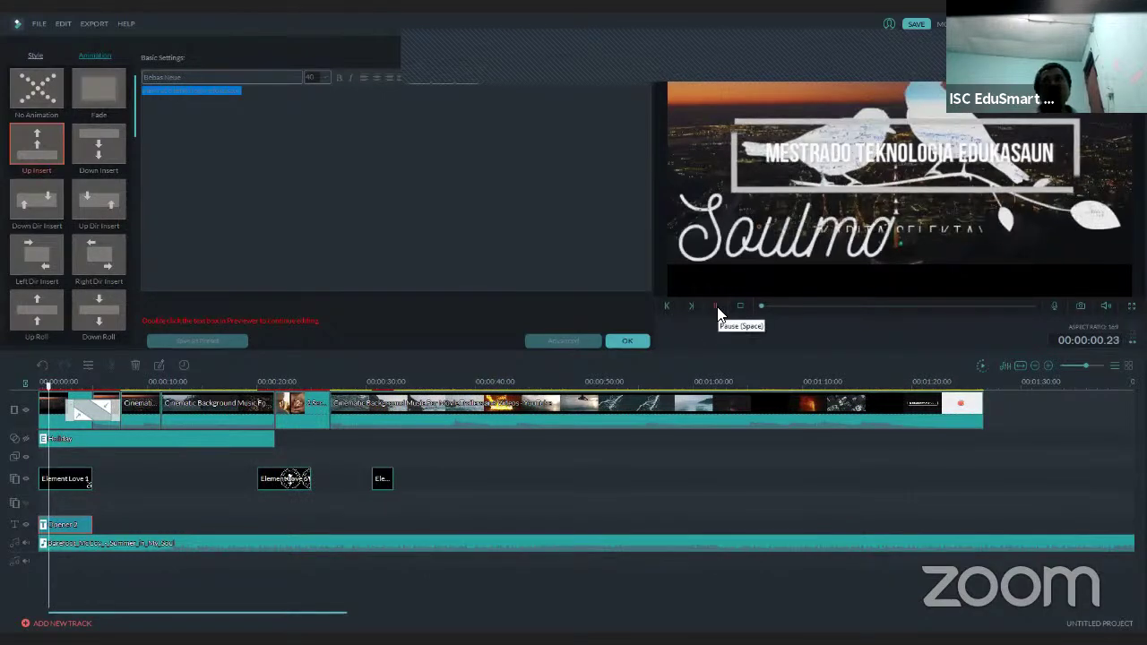
left_click(717, 307)
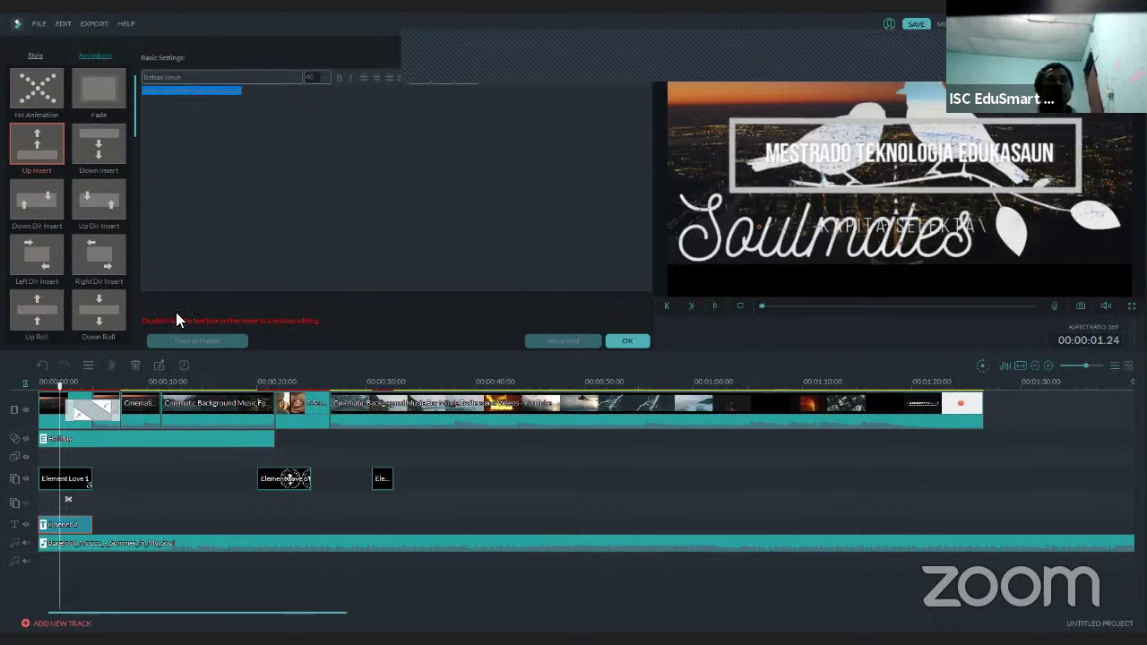
Examine the settings of the Holiday filter and the Element Love 1 clip near the start of the timeline.
left_click(84, 443)
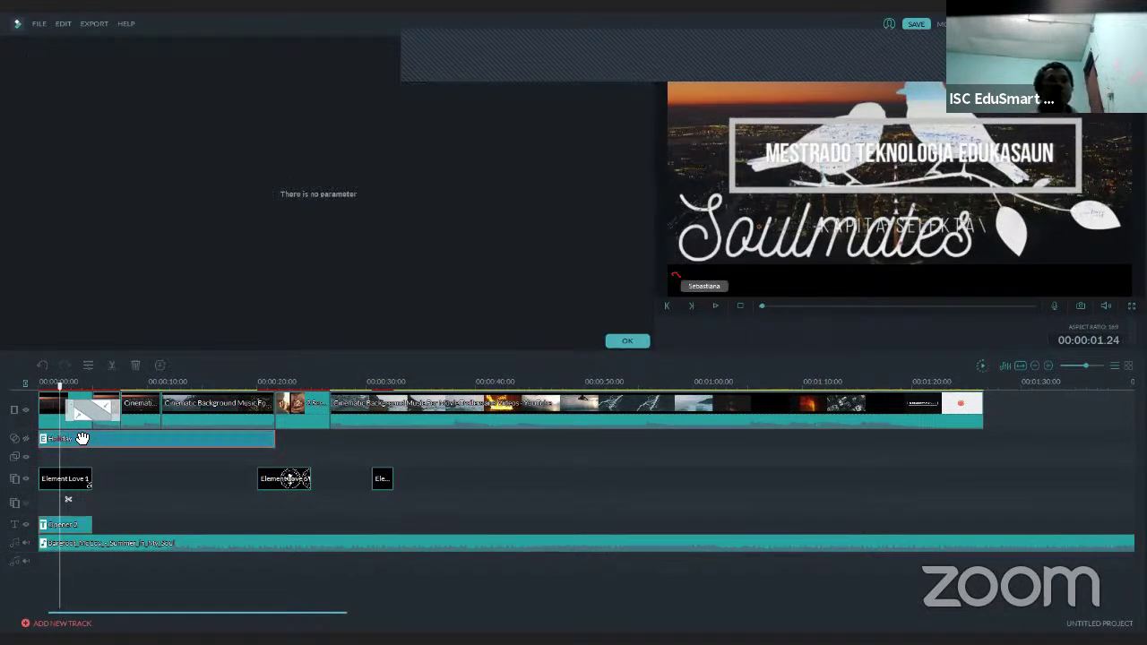
left_click(75, 459)
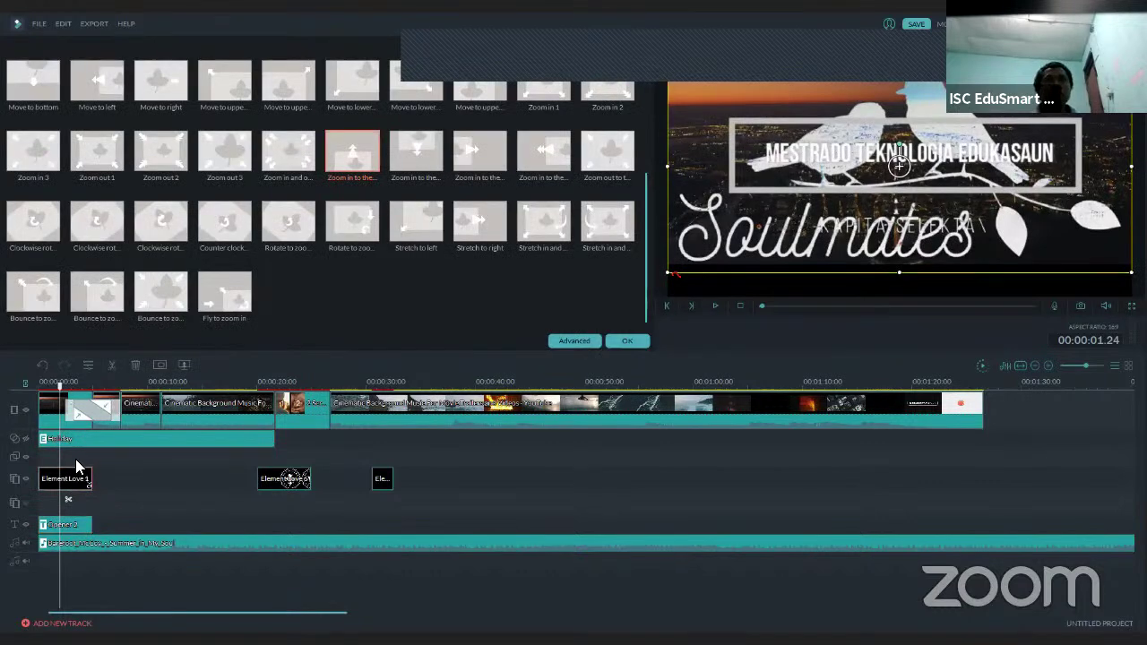
left_click(82, 438)
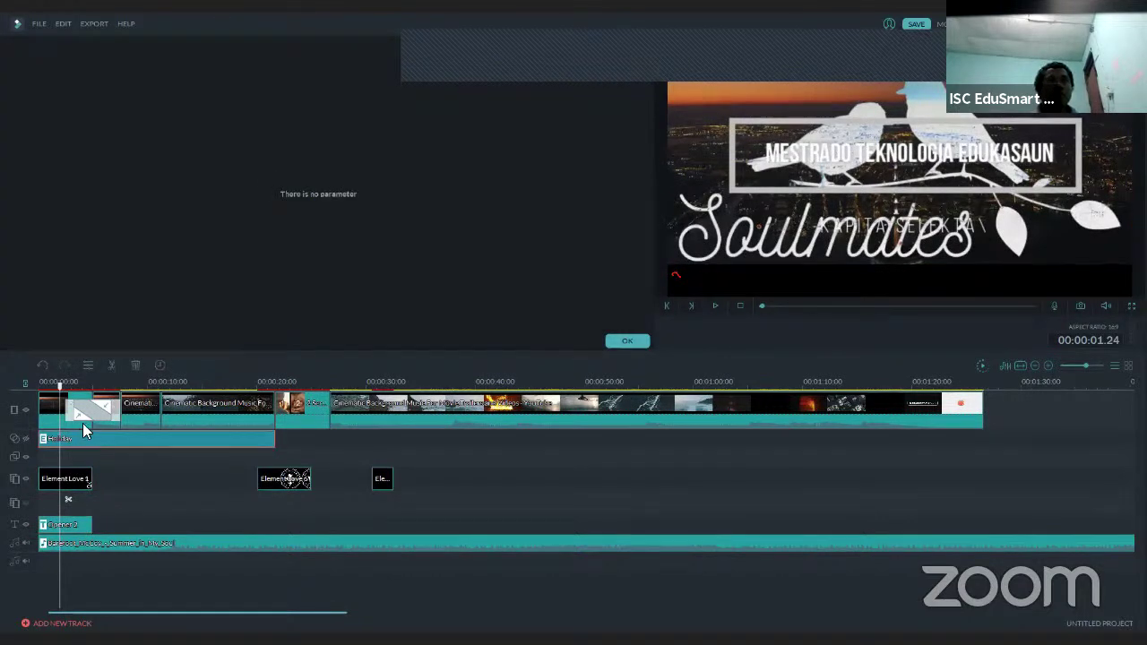
left_click(84, 420)
left_click(67, 504)
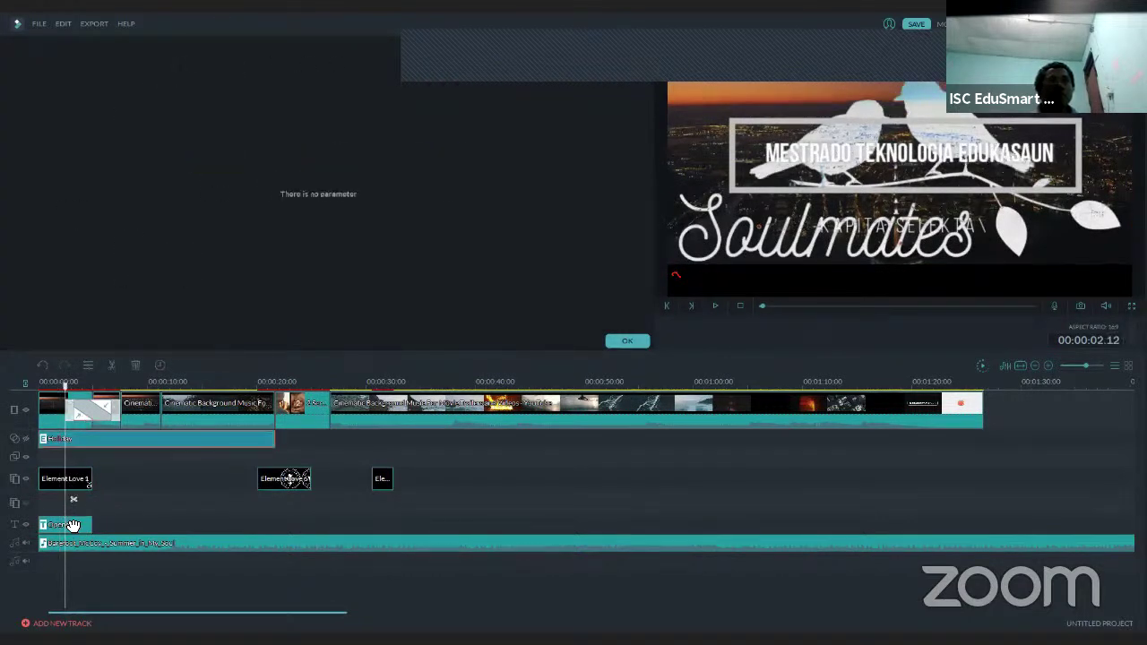
Reopen the opening title clip, set its main text's animation to Down Insert and close the title editor.
left_click(74, 525)
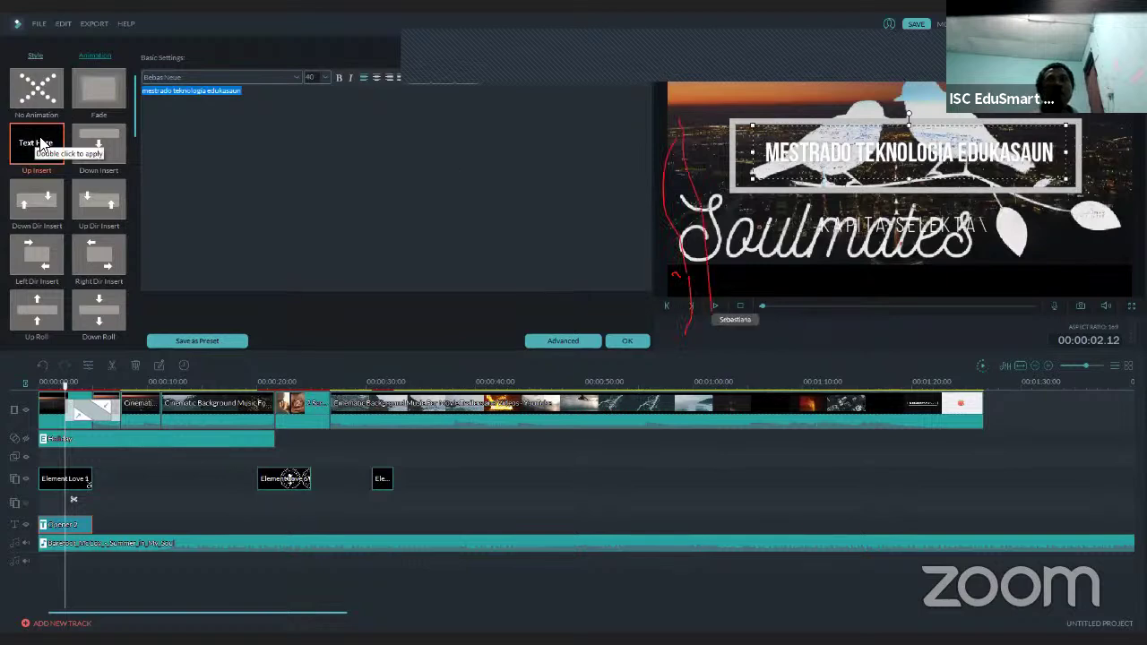
left_click(94, 142)
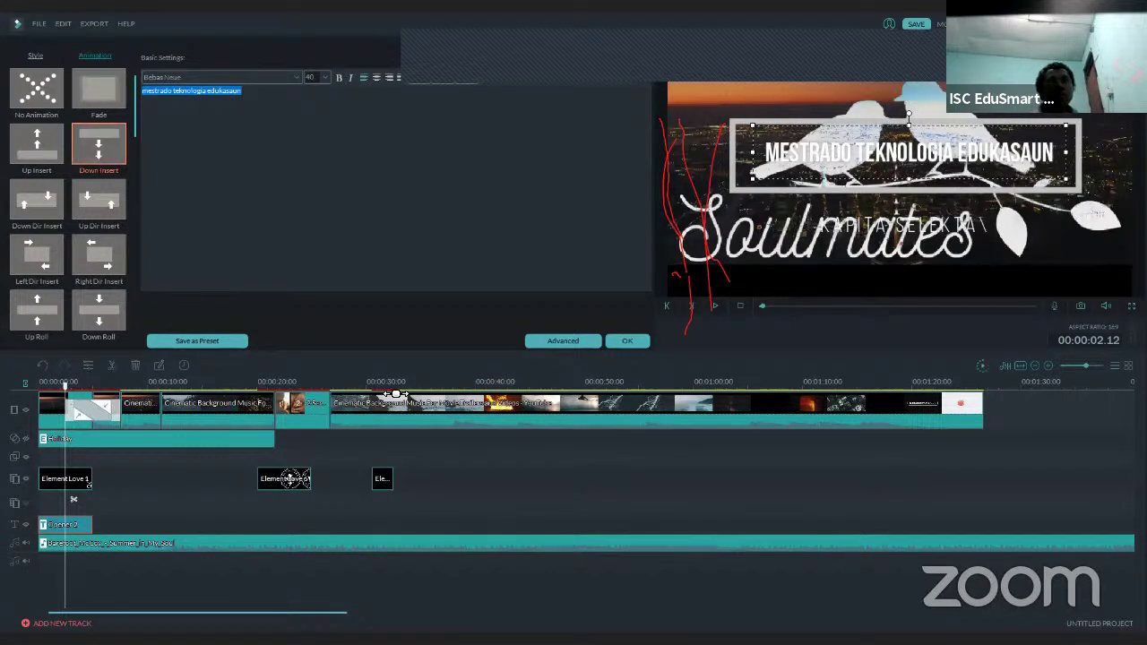
left_click(230, 338)
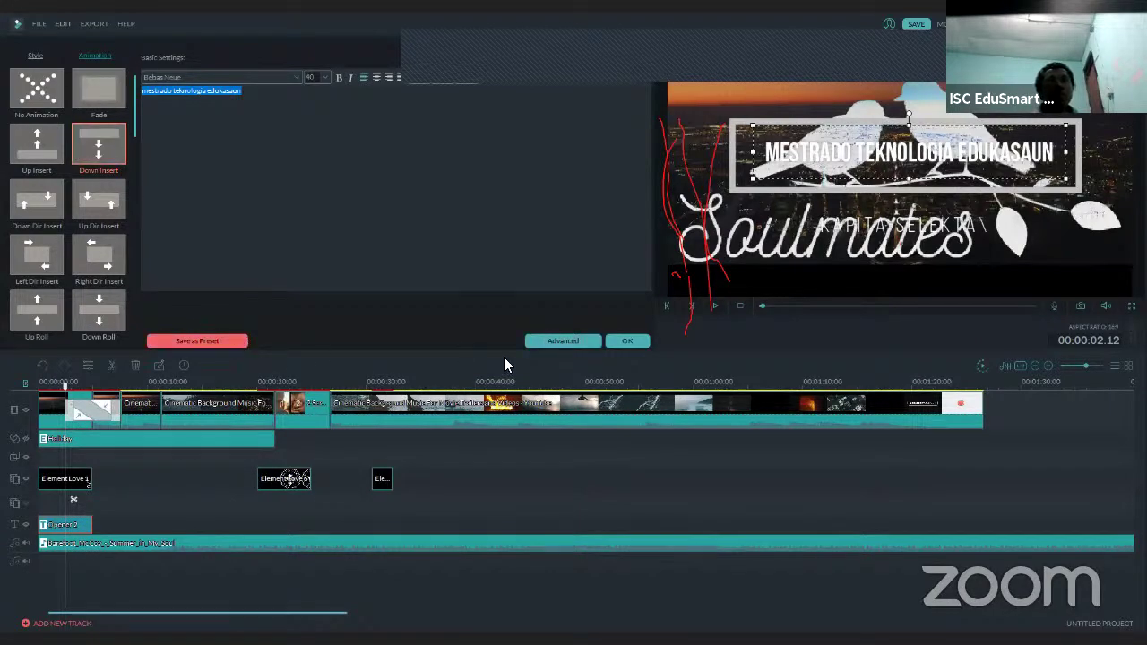
left_click(620, 360)
left_click(625, 344)
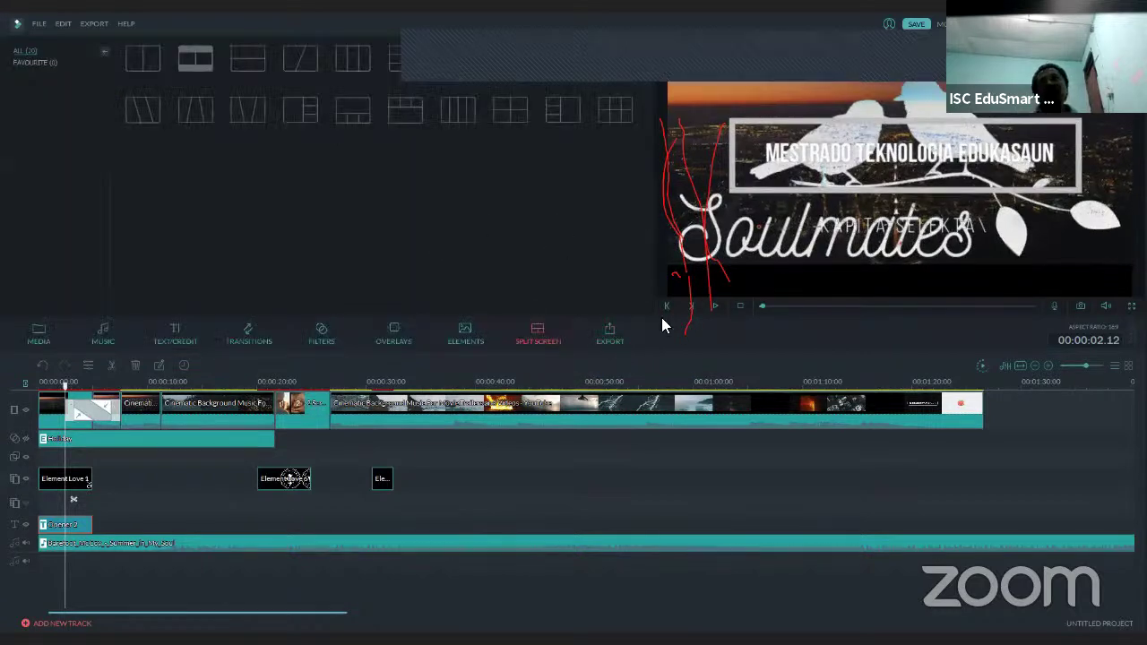
Play the opening from the beginning to check the title's Down Insert animation, and stop playback.
left_click(715, 306)
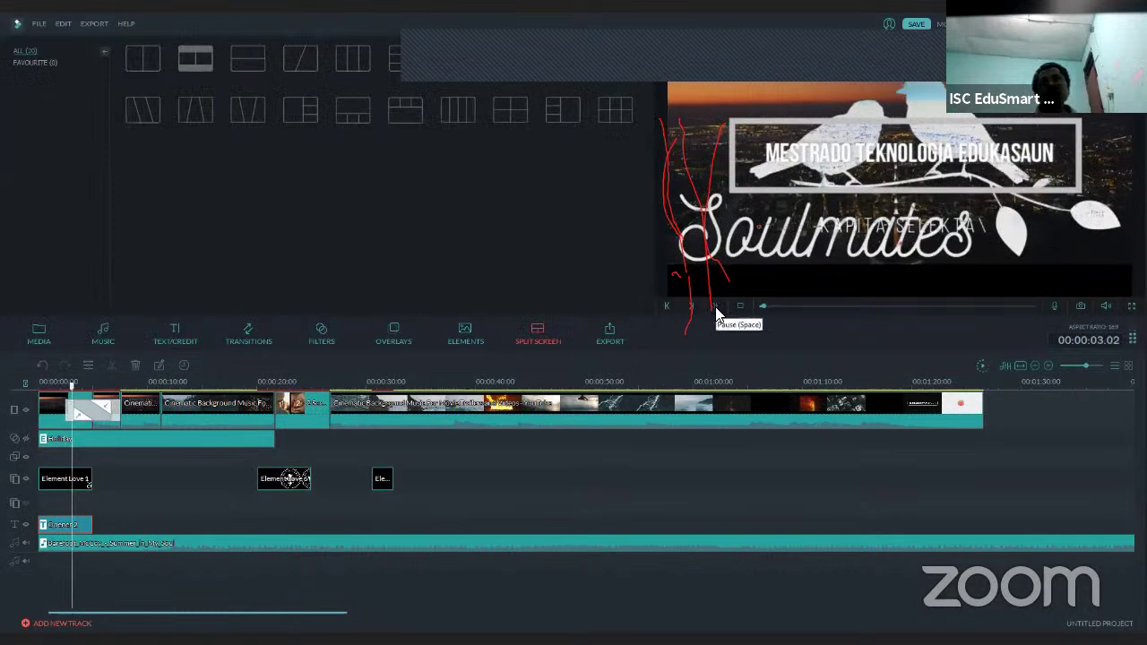
left_click(79, 385)
left_click(36, 400)
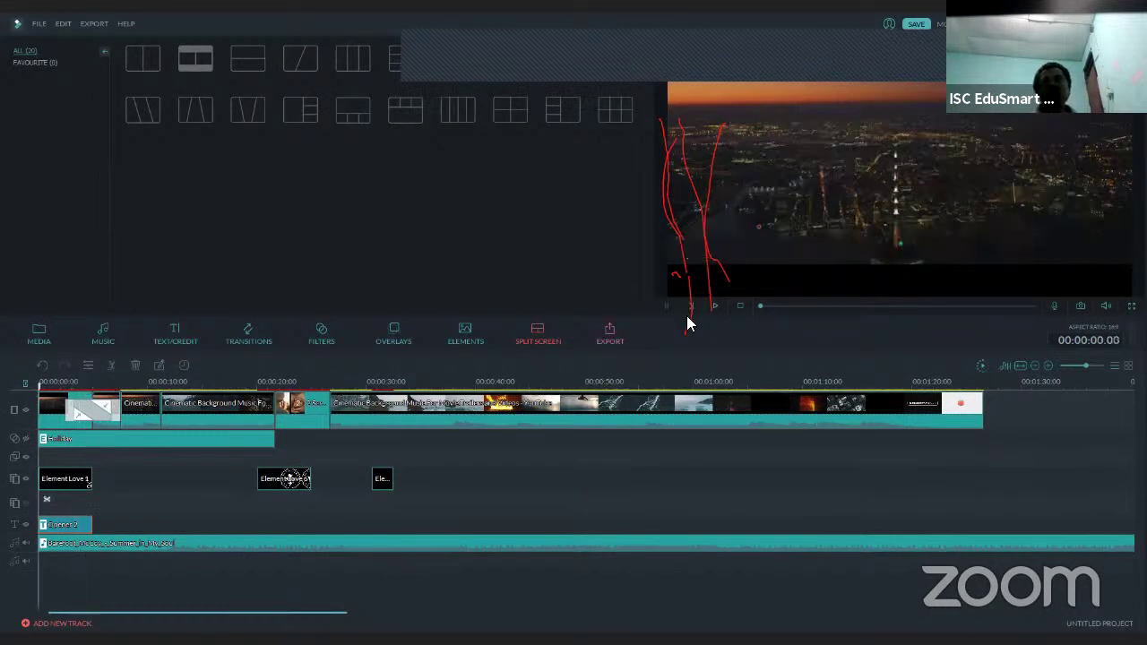
left_click(714, 307)
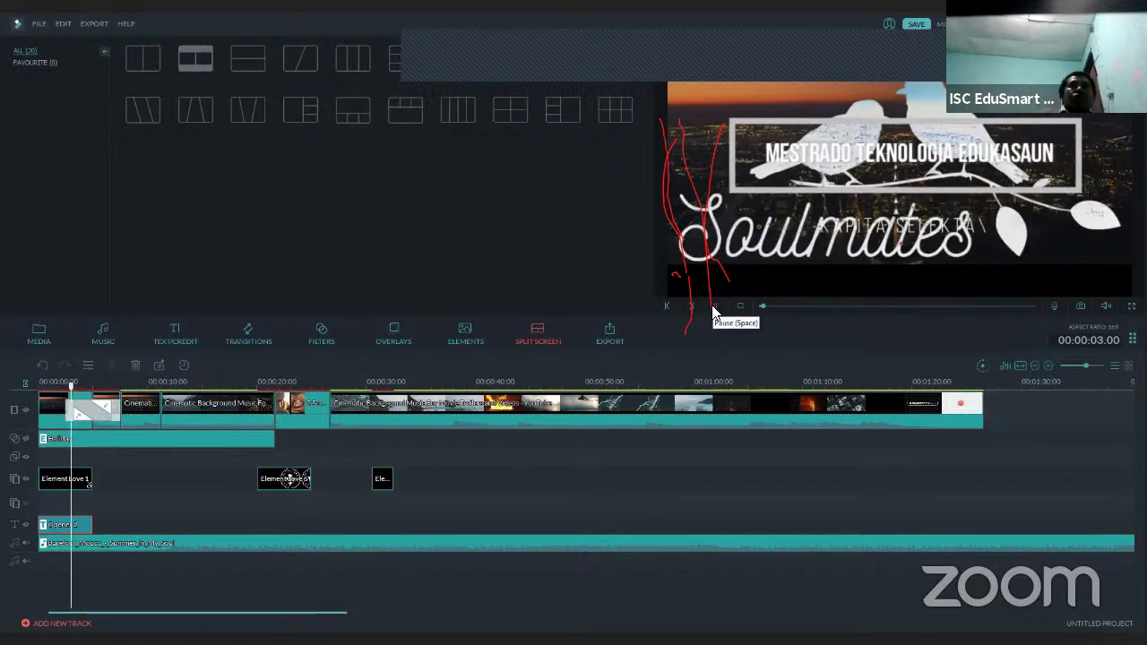
left_click(741, 306)
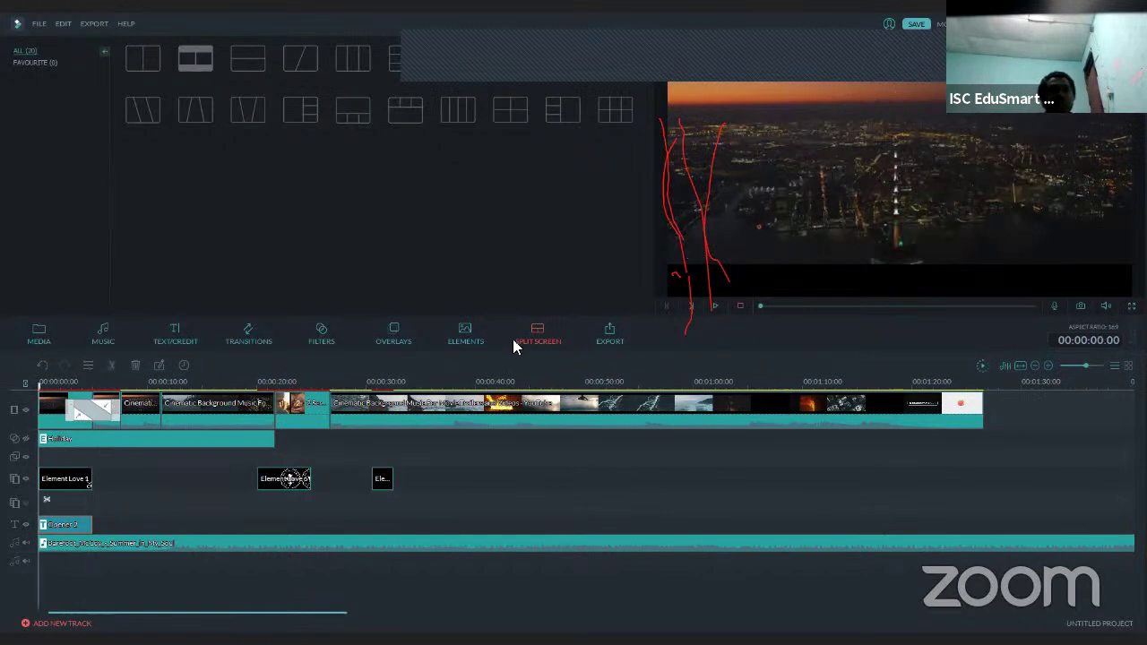
Delete the three element clips, including Element Love 1, from the timeline.
left_click(76, 482)
left_click_drag(76, 482, 118, 487)
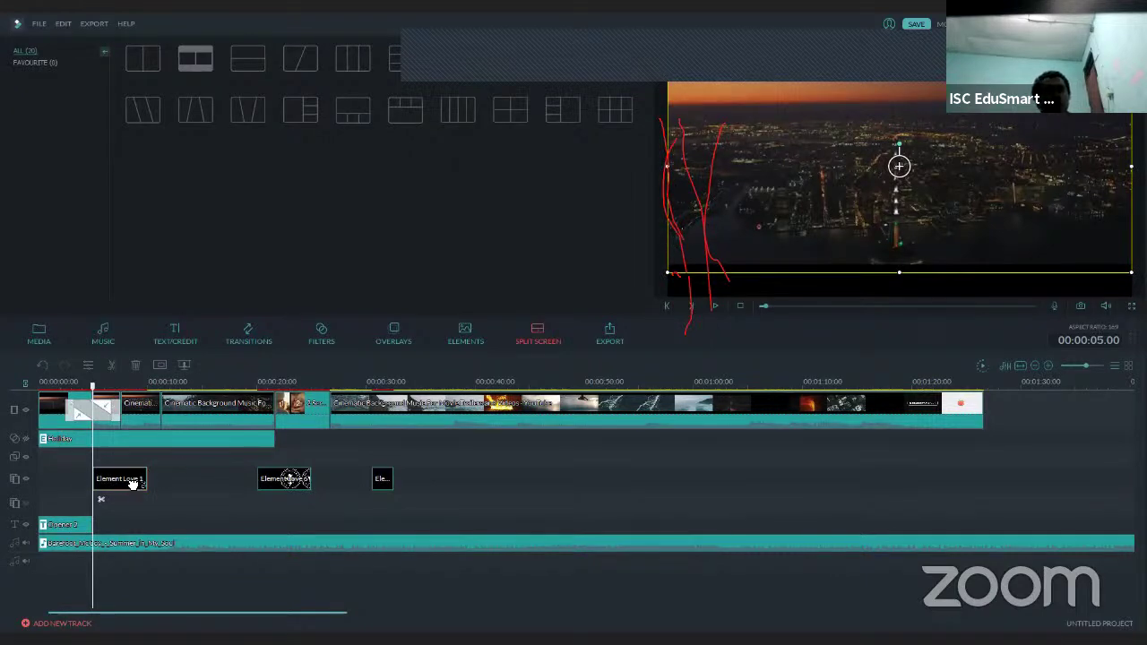
key("Delete")
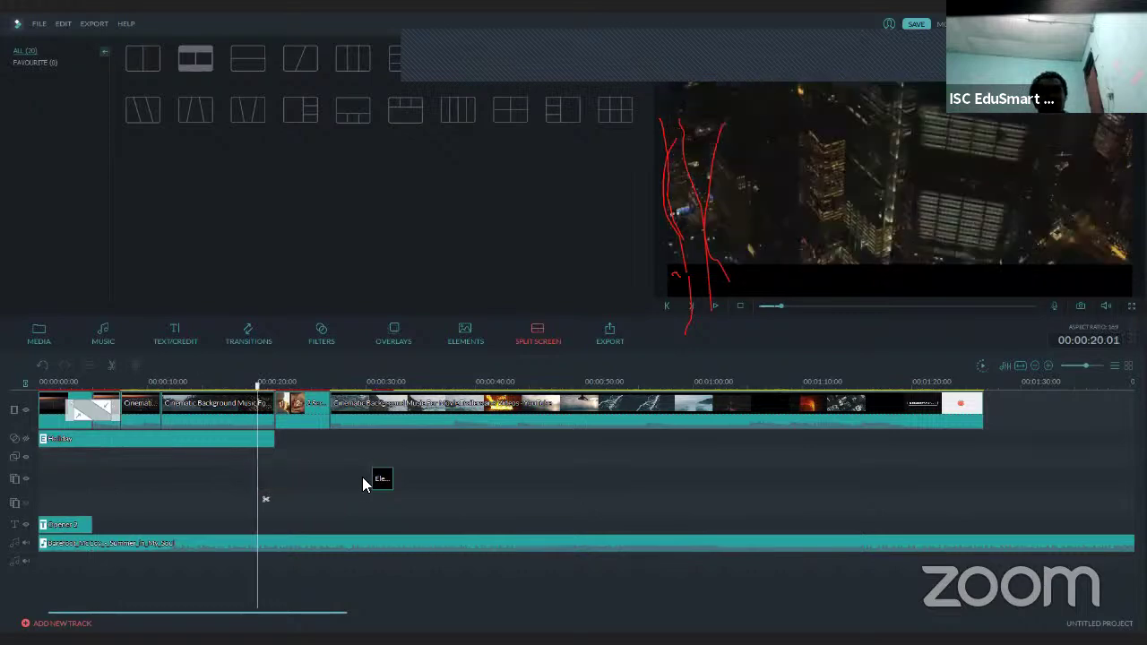
left_click(380, 478)
key("Delete")
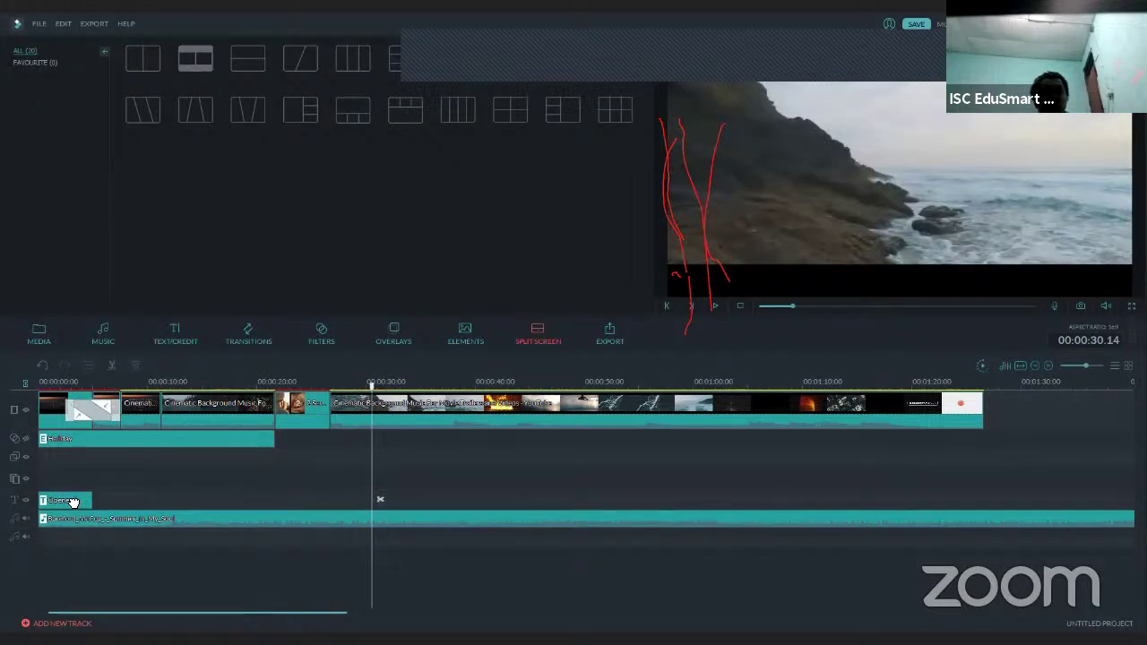
Reopen the opening title, set the "mestrado teknologia edukasaun" text's font to Bebas Neue Book and confirm the edit.
double_click(78, 498)
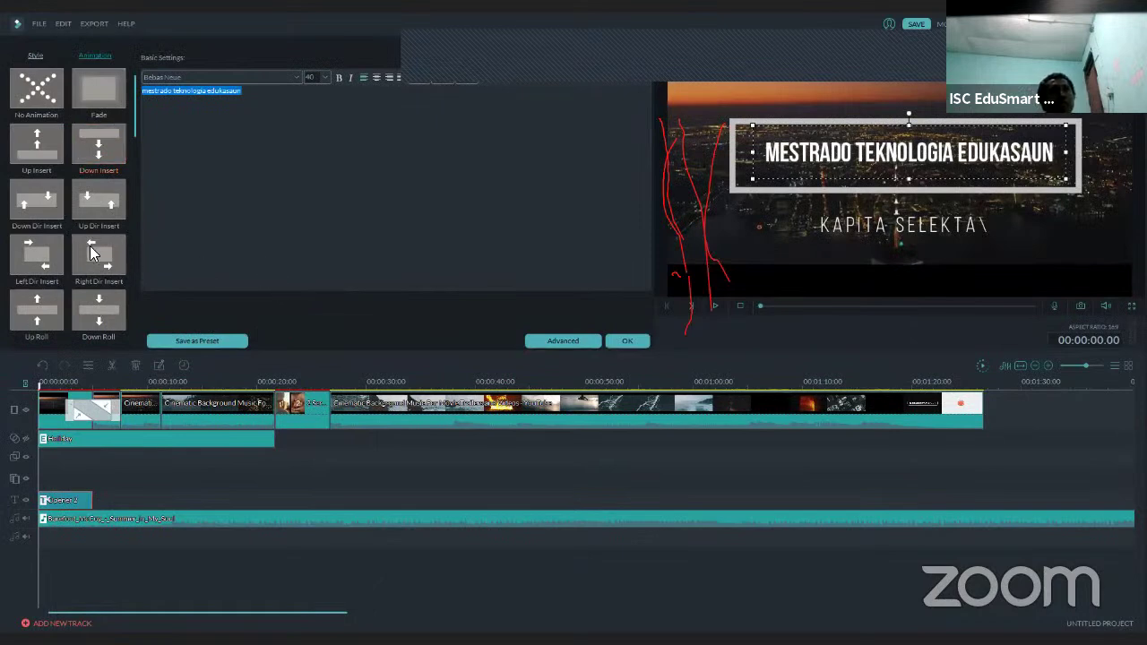
left_click(182, 78)
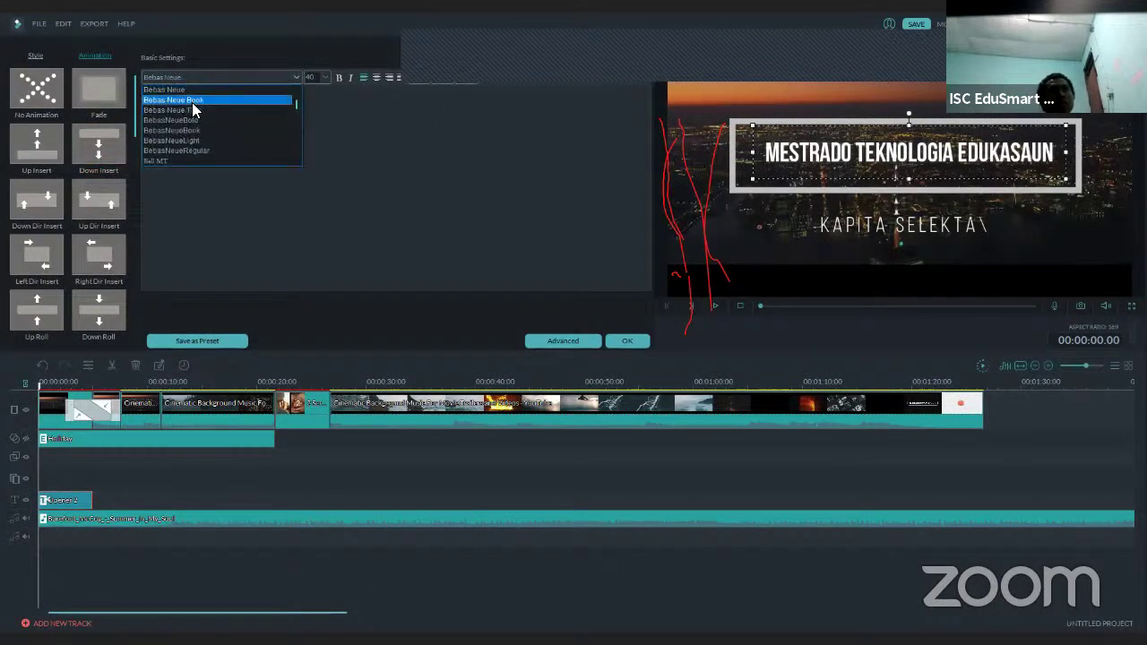
left_click(192, 101)
left_click(247, 156)
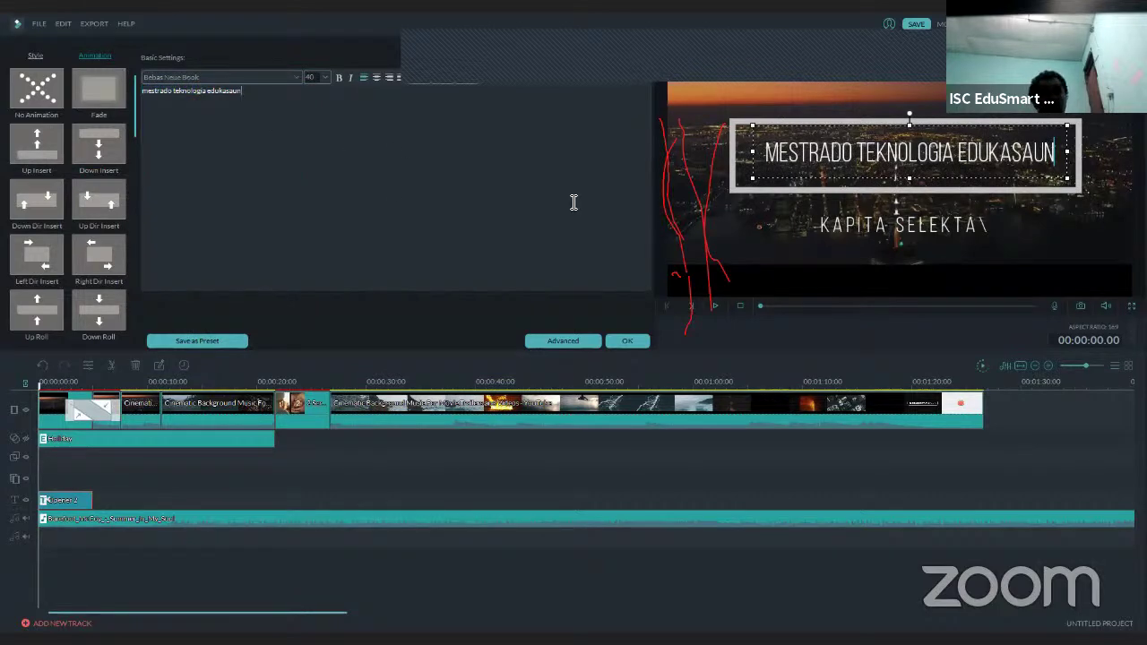
left_click(622, 340)
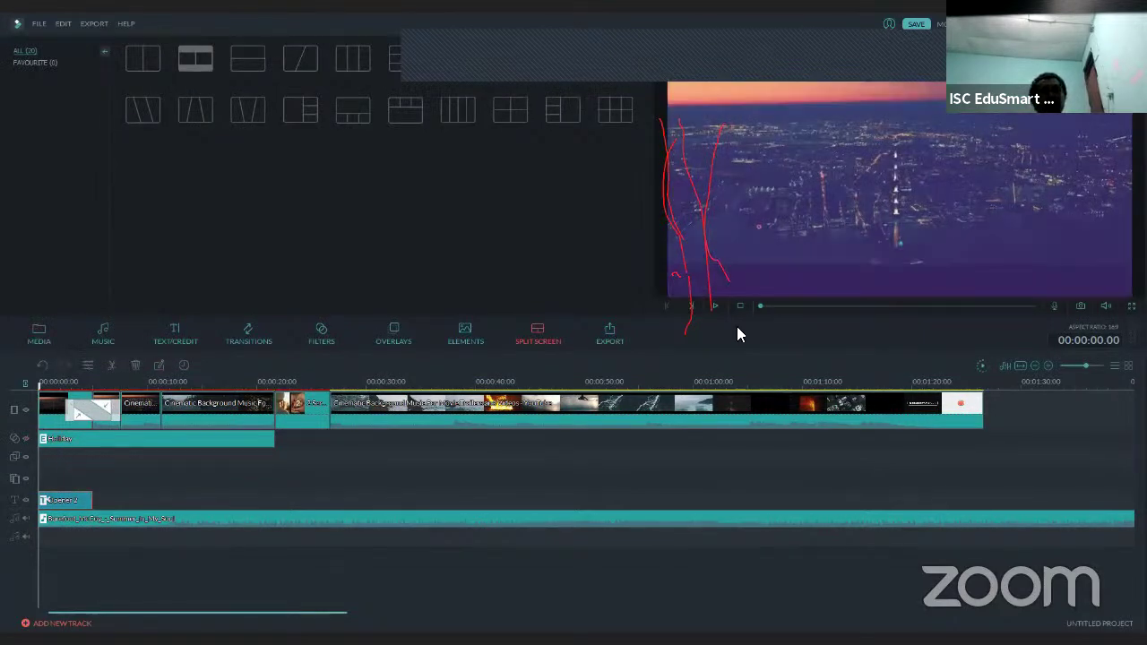
Play the opening from the beginning, stop playback, and move the playhead to about one second to view the title.
left_click(714, 306)
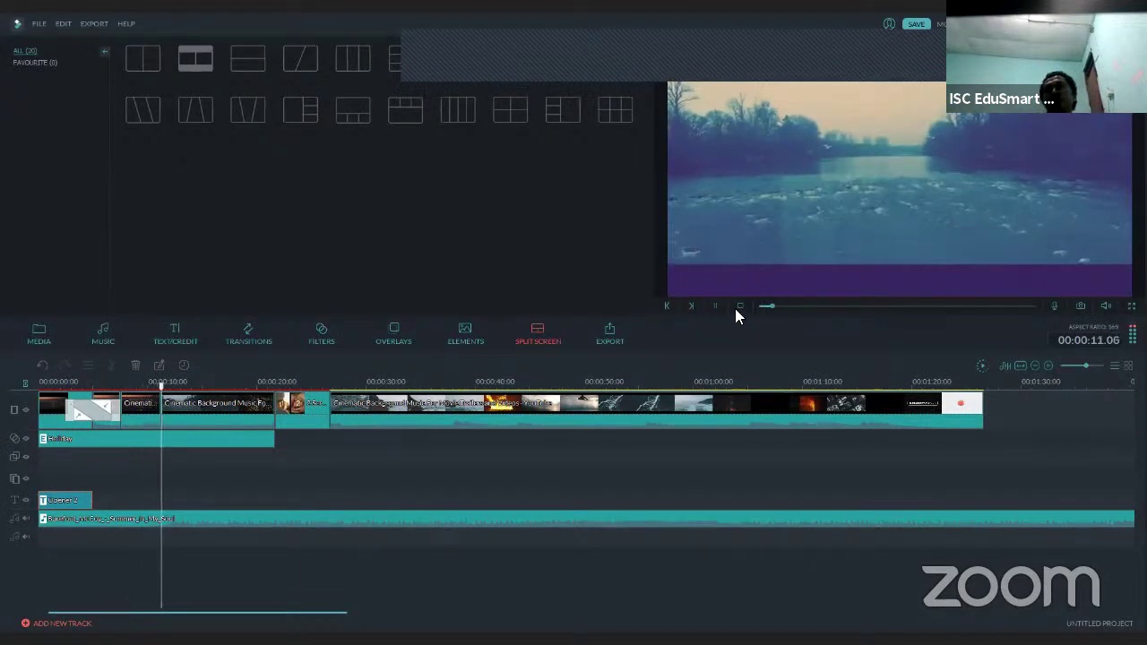
left_click(740, 306)
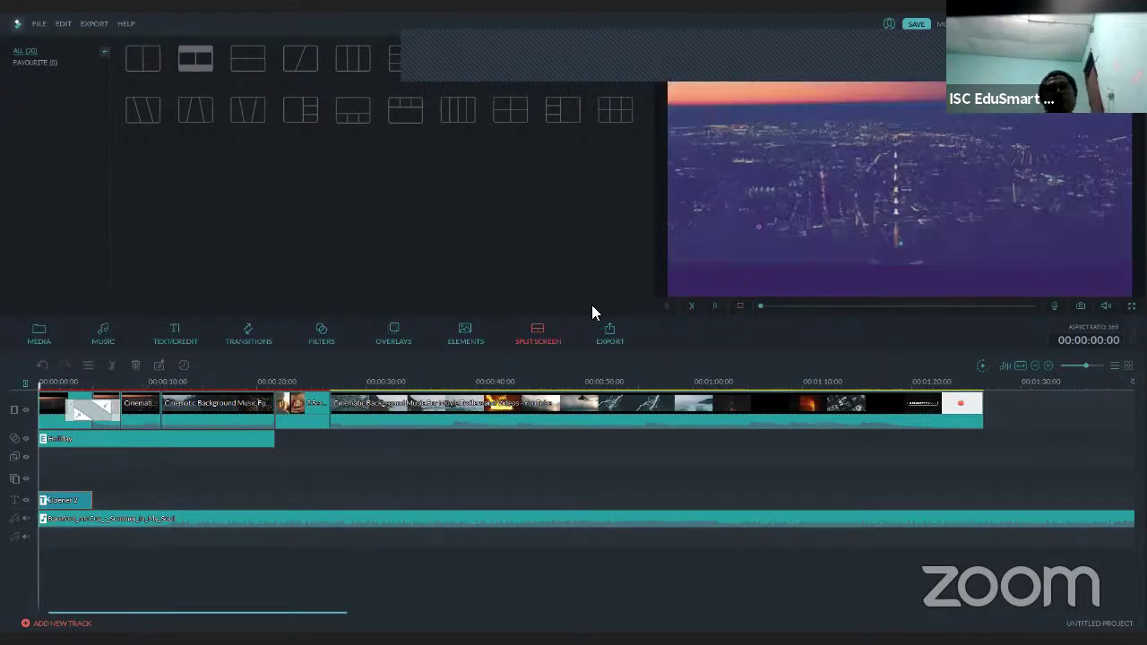
left_click(53, 385)
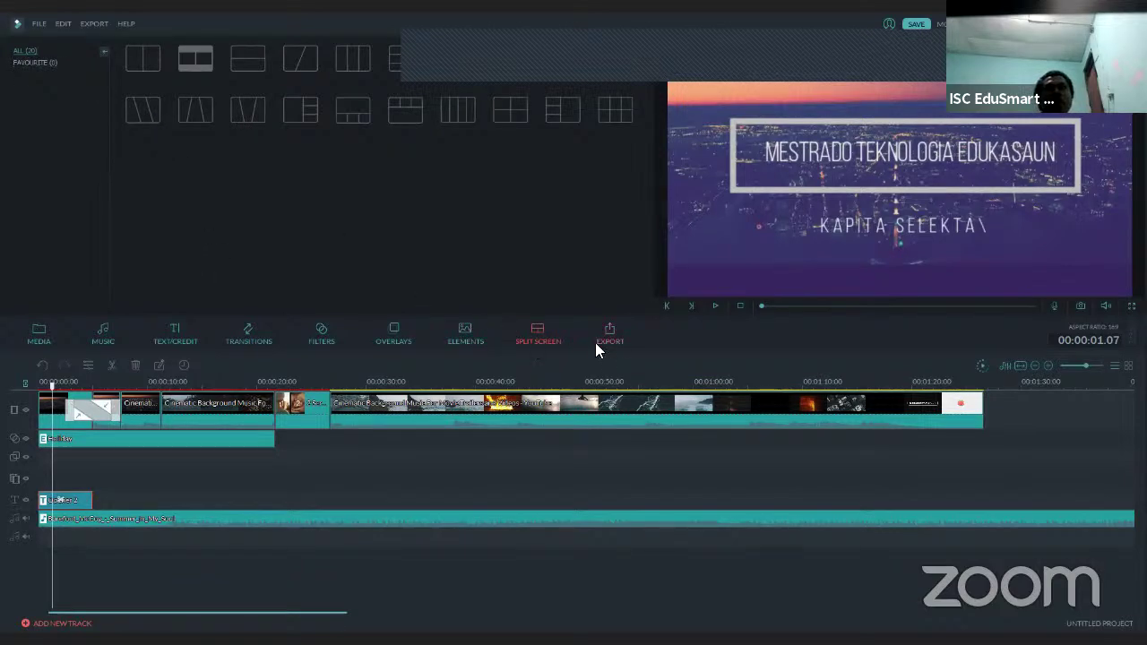
Try to add the hand-drawn element Element Handdrawn 6 to the timeline, and cancel its download.
left_click(468, 336)
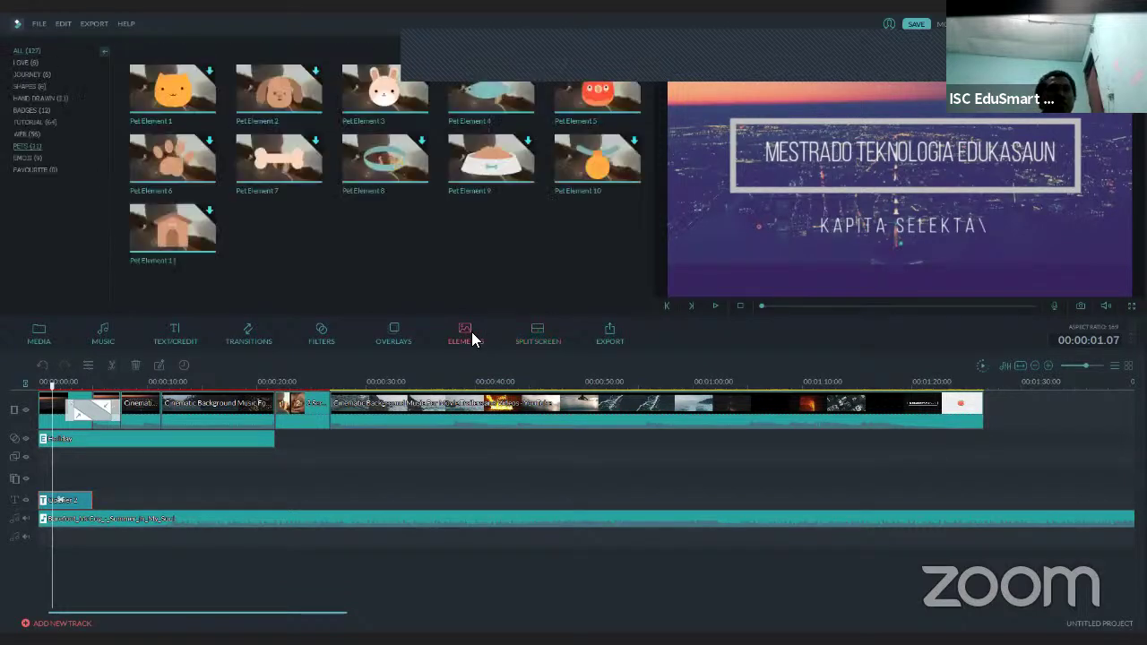
left_click(38, 98)
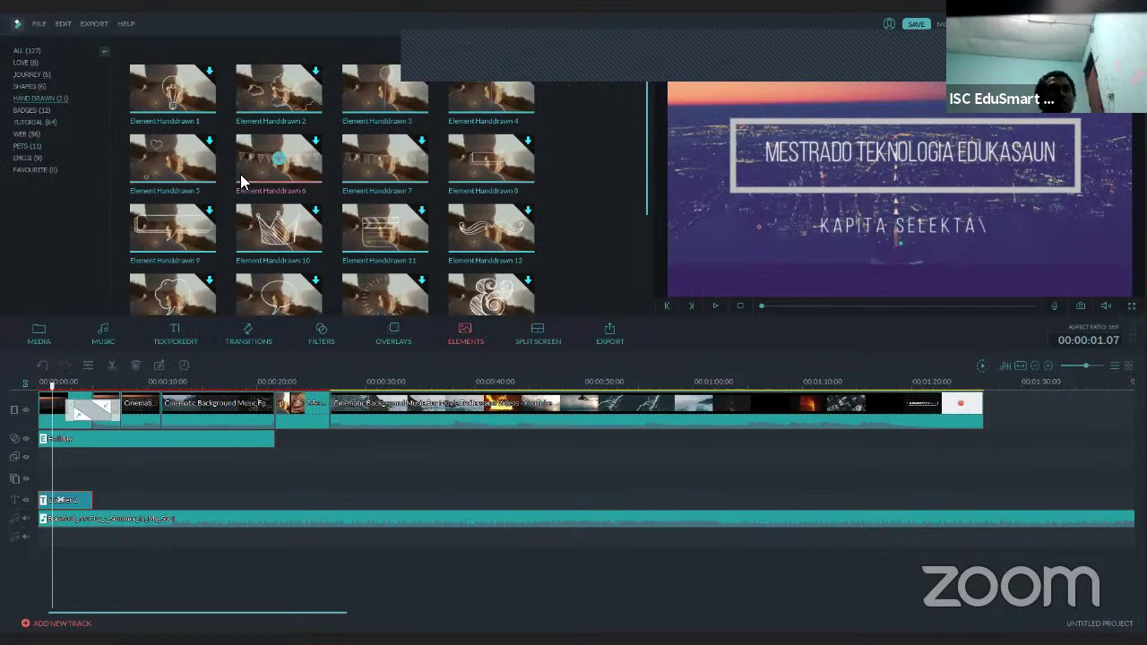
left_click(264, 160)
left_click_drag(291, 159, 48, 464)
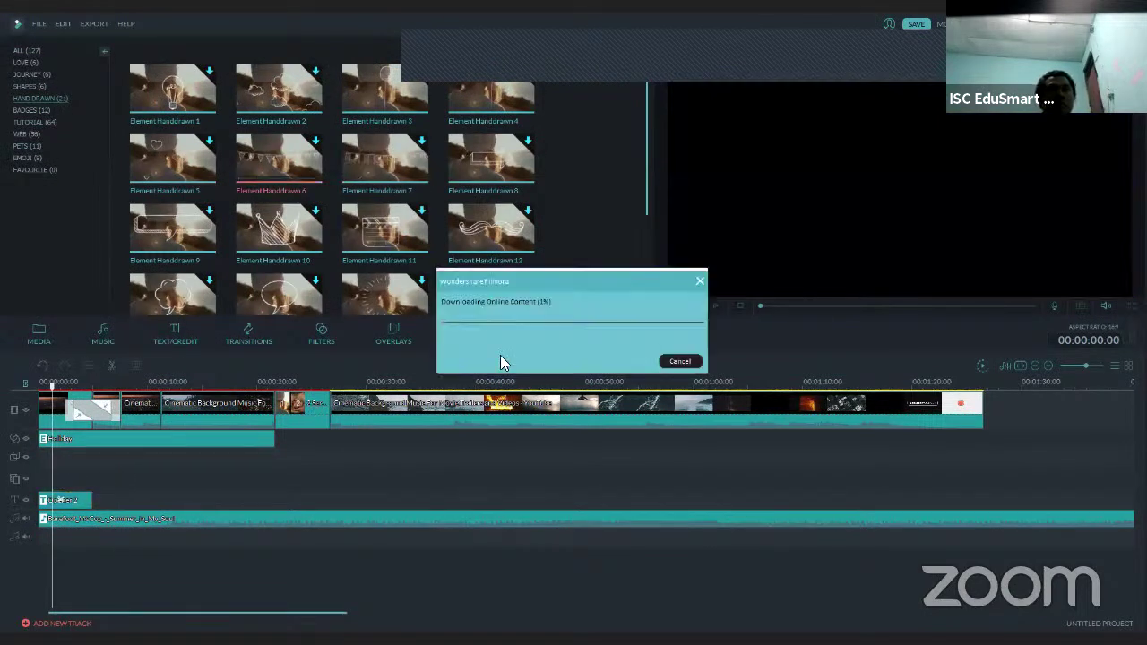
left_click(677, 360)
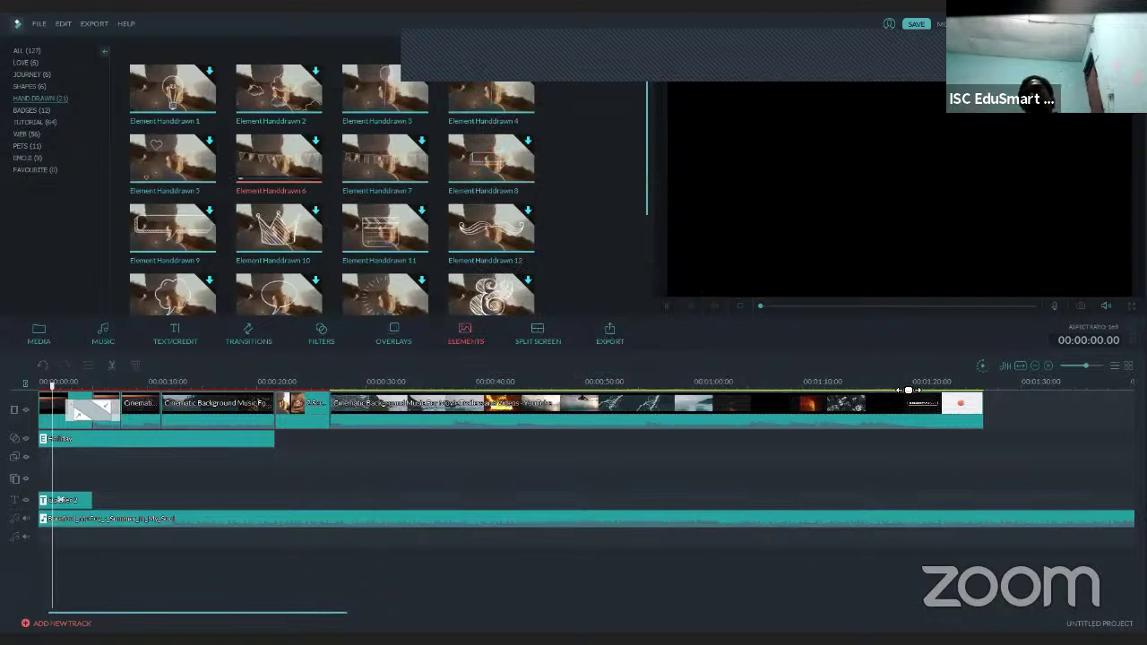
Zoom the timeline out and open the Audio Mixer to view the tracks' pan and volume controls, and close it.
left_click(1027, 368)
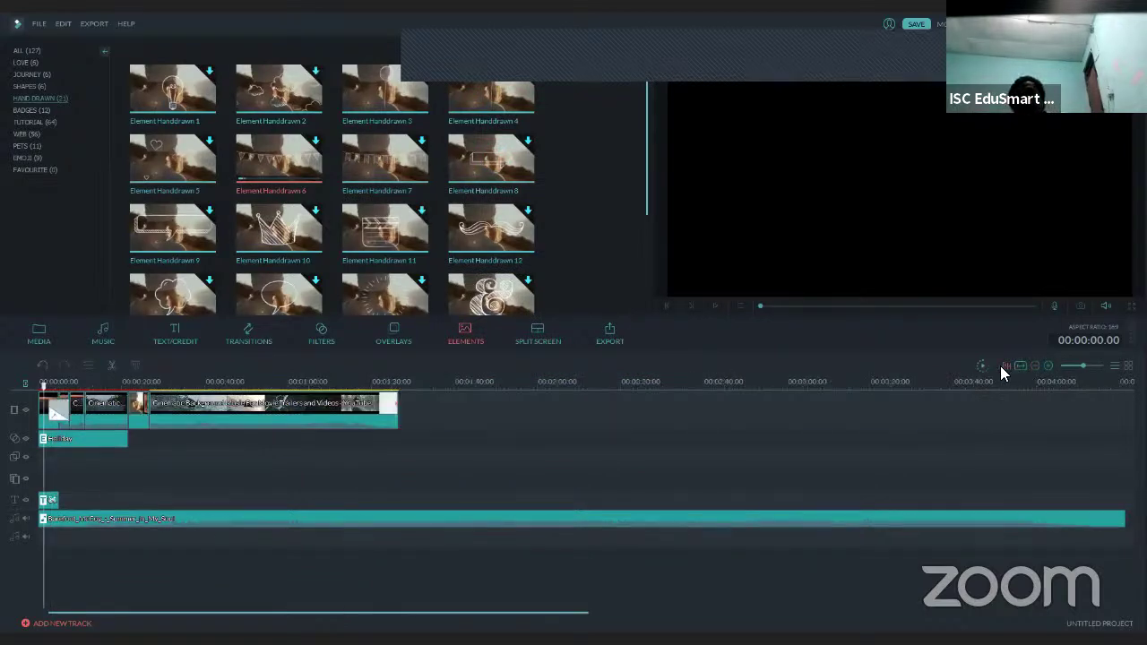
left_click(1002, 367)
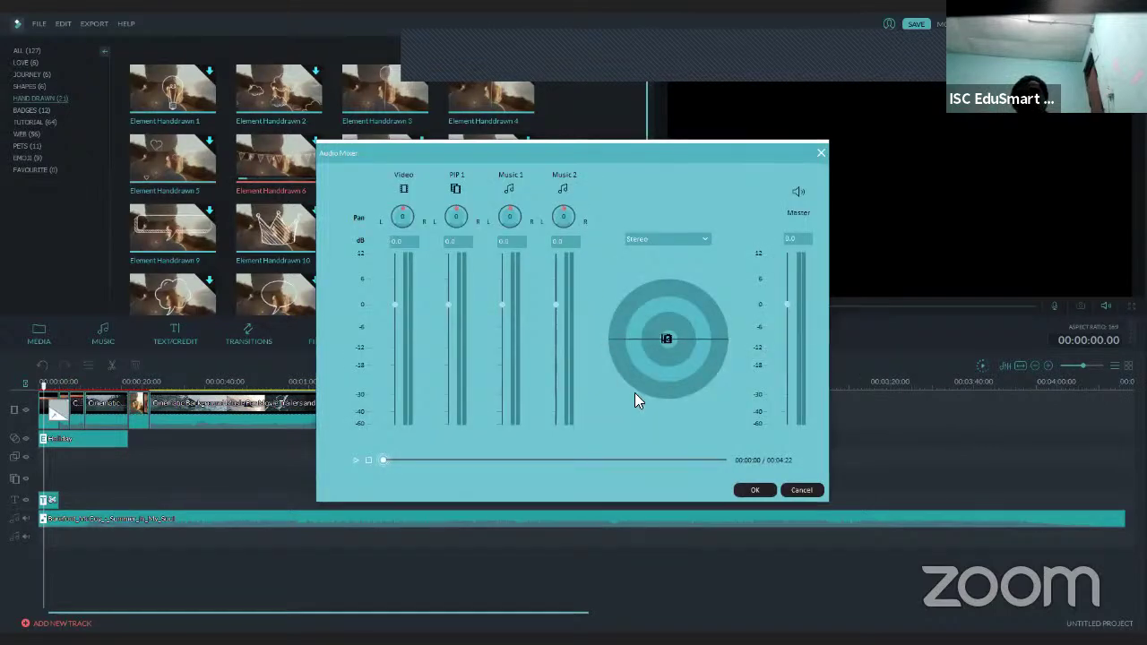
left_click(754, 490)
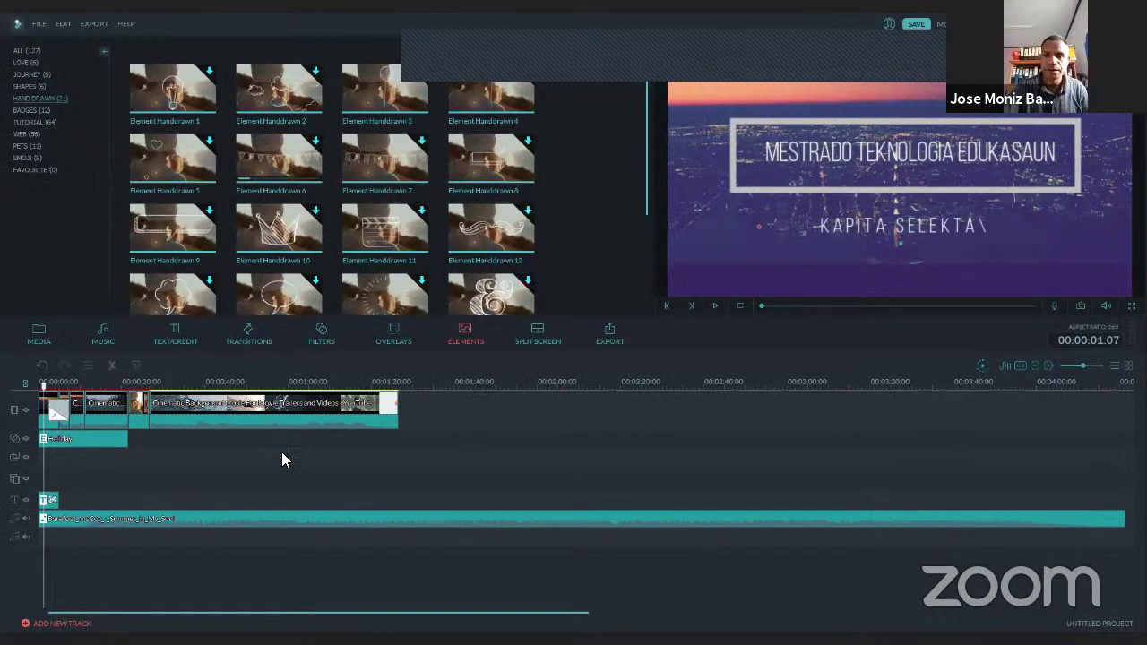
key("alt")
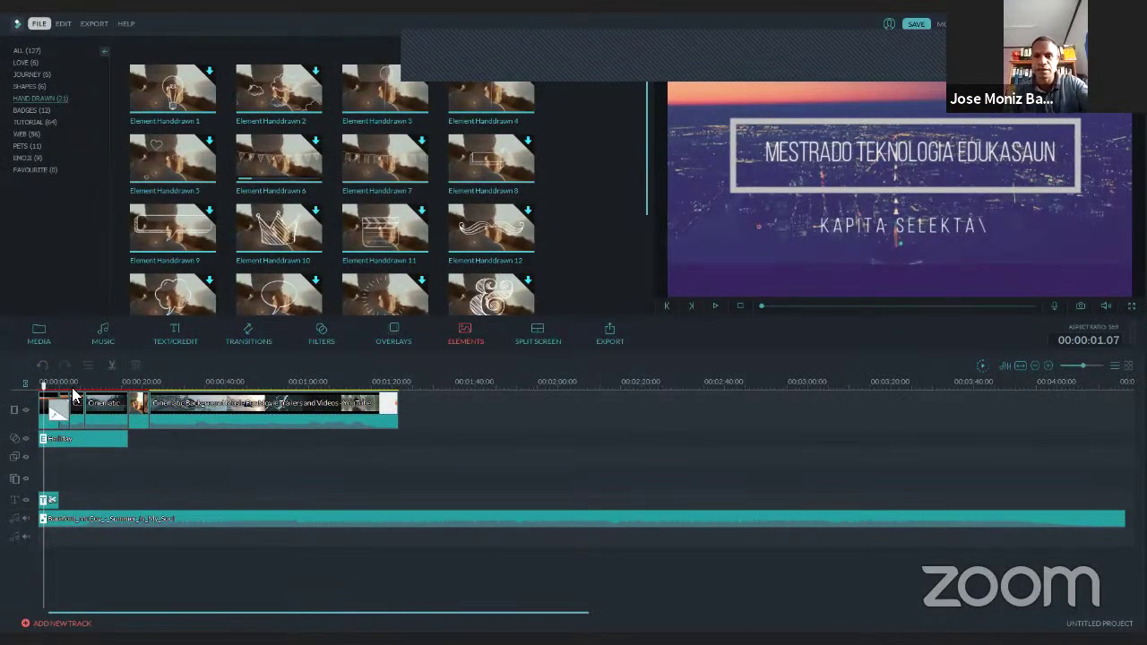
left_click(669, 222)
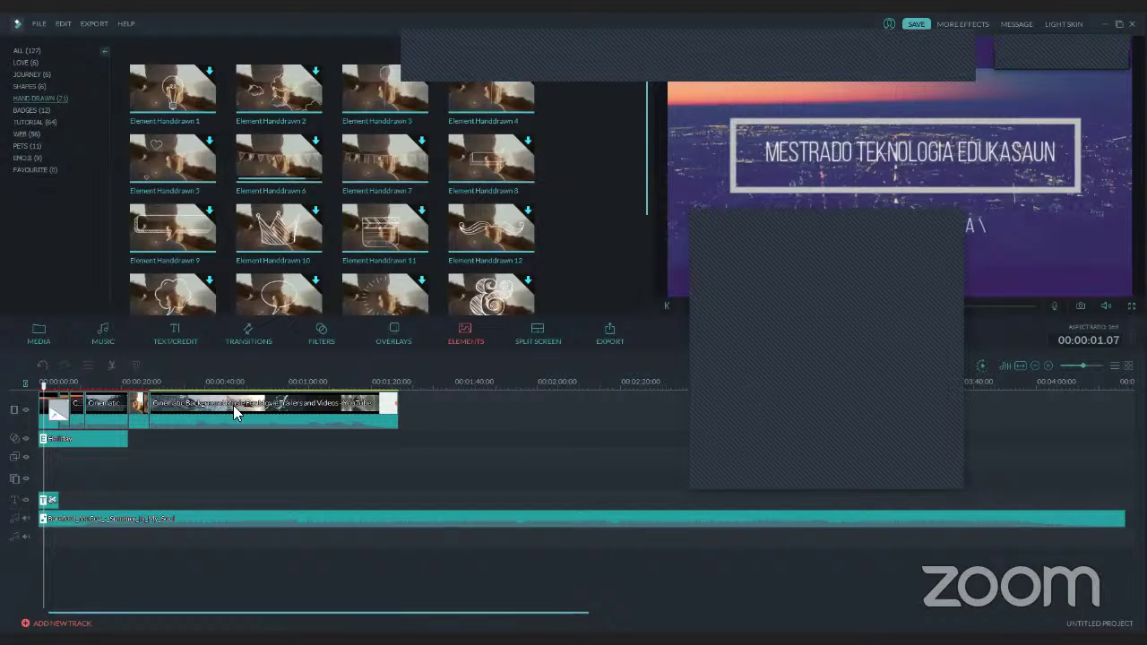
mouse_move(38, 396)
left_mouse_down()
mouse_move(50, 387)
mouse_move(56, 401)
left_mouse_up()
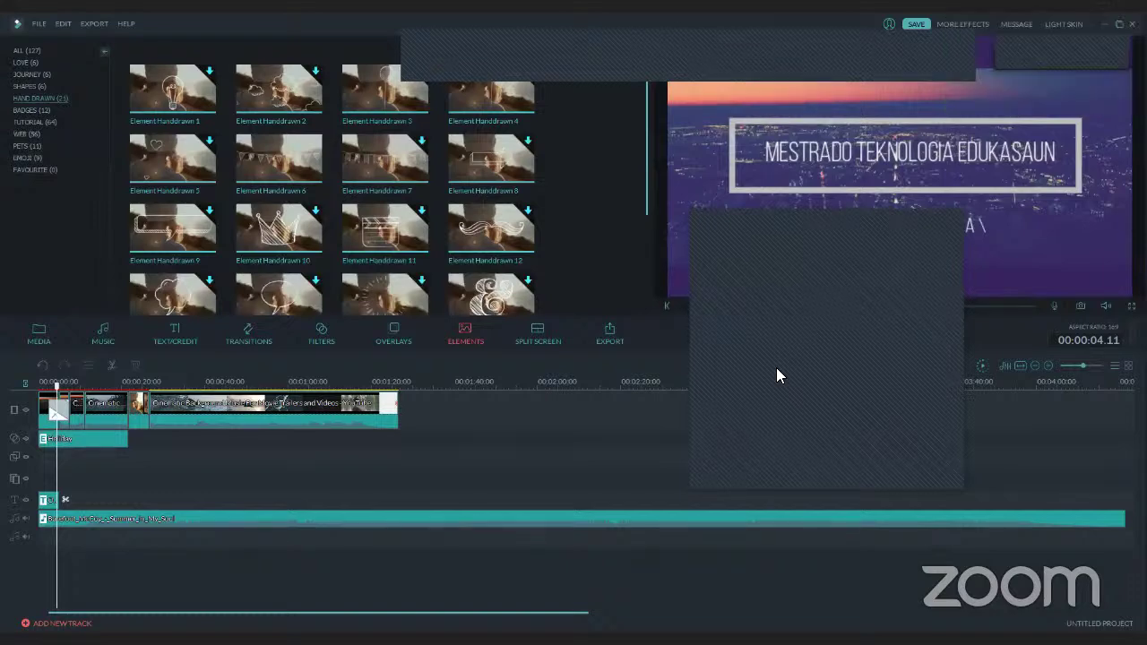
Open the filter library and return the playhead to the start of the timeline.
left_click(352, 335)
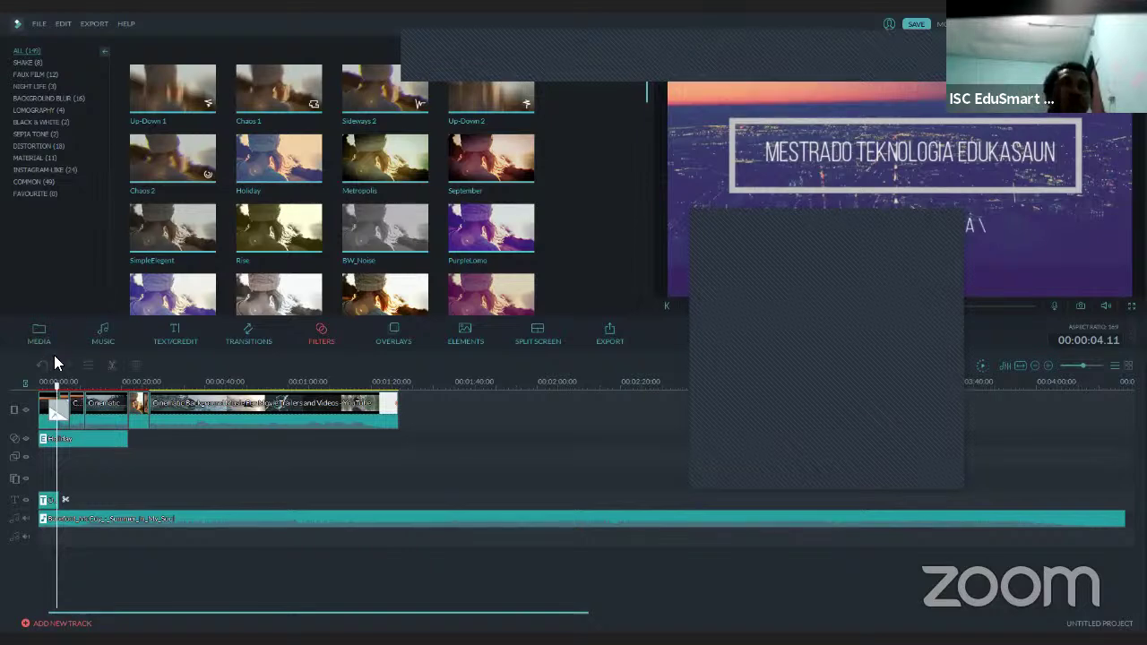
left_click(112, 367)
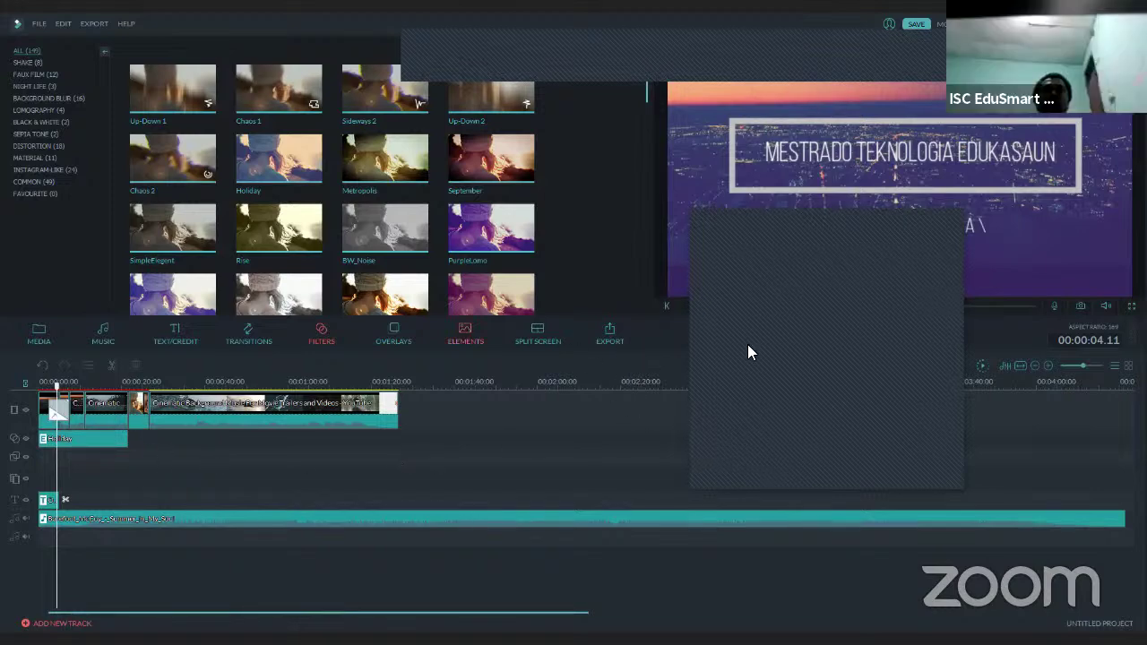
left_click(898, 217)
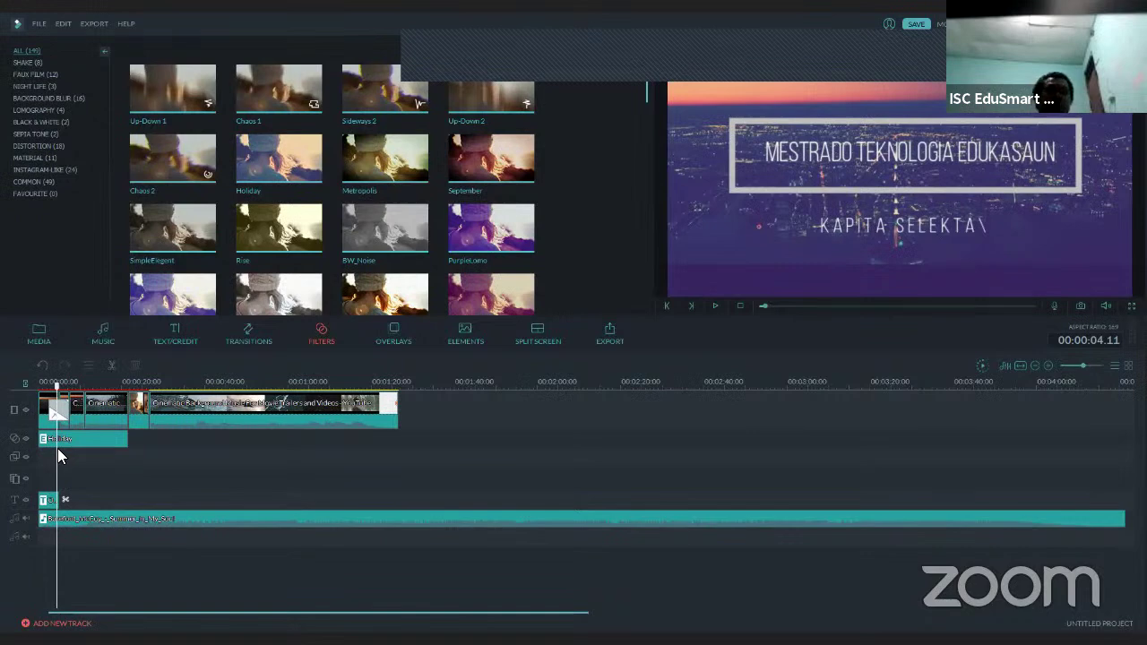
left_click(70, 414)
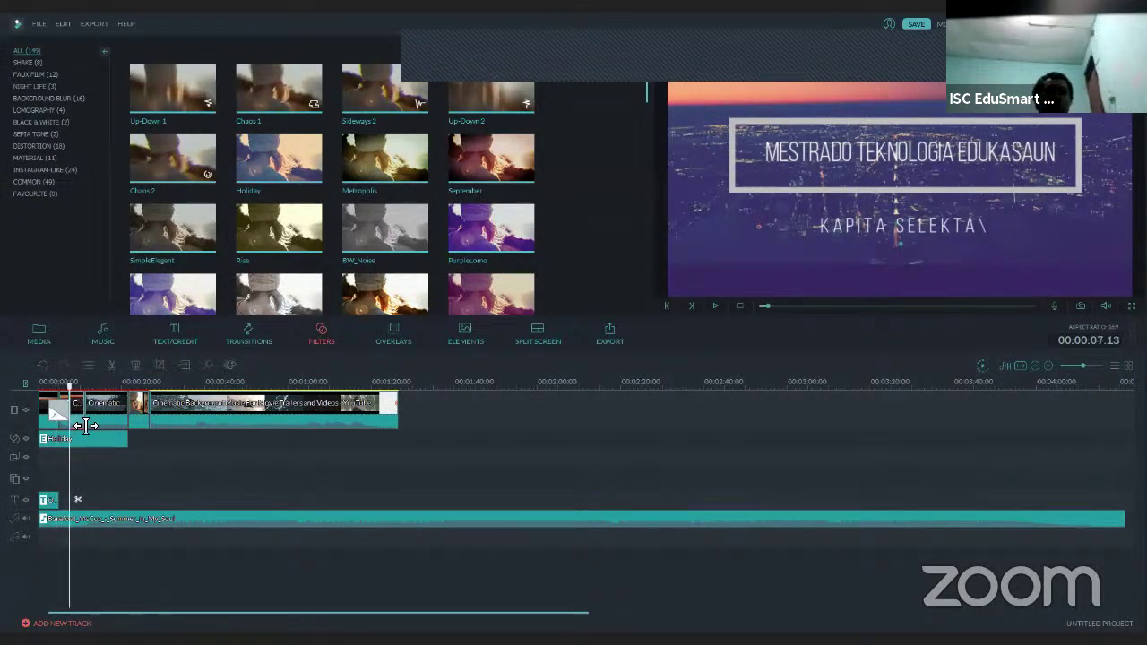
left_click_drag(73, 388, 37, 428)
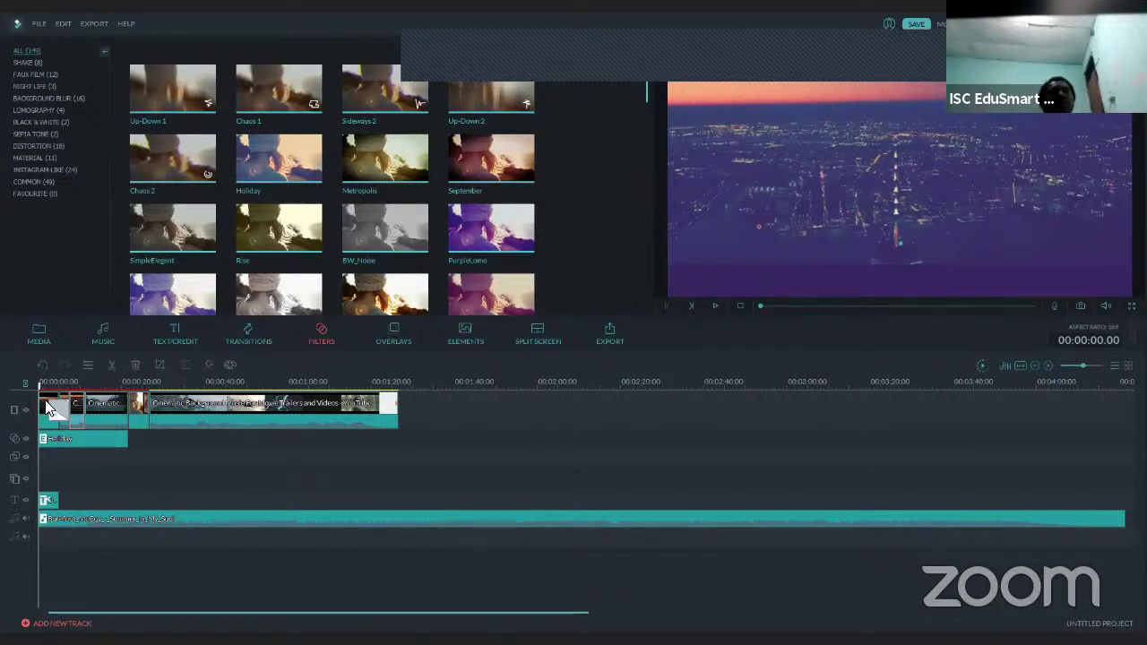
Preview several filters on the opening footage, including Chaos 2, Up-Down 1, Chaos 1, Up-Down 2, September and PurpleLomo.
mouse_move(184, 304)
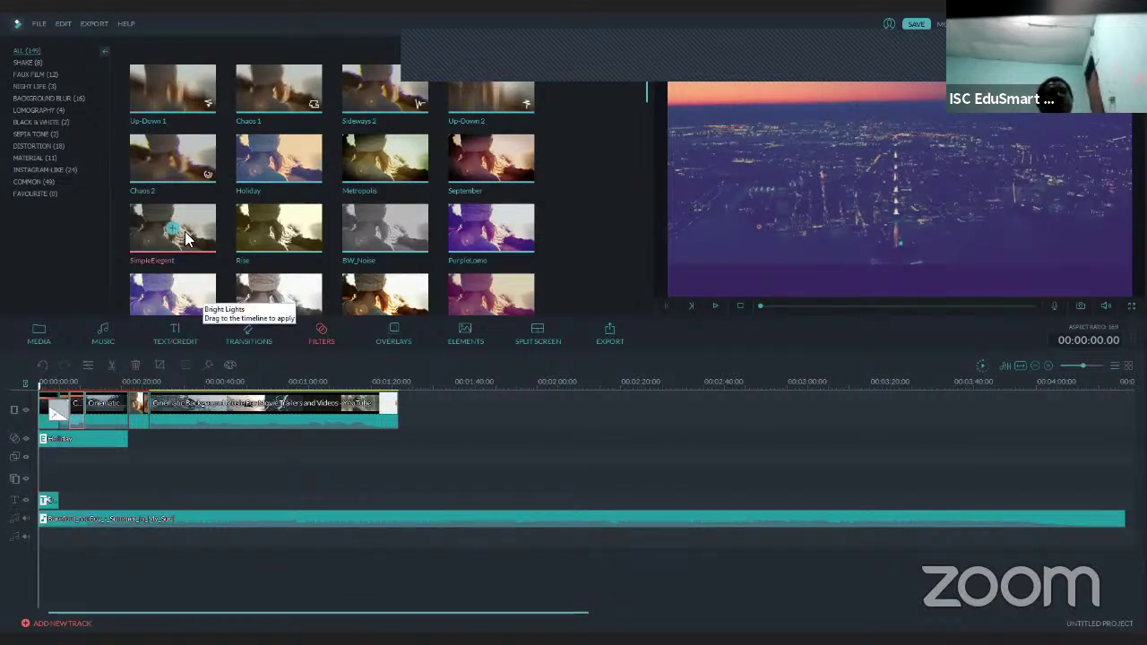
left_click(192, 176)
left_click(181, 92)
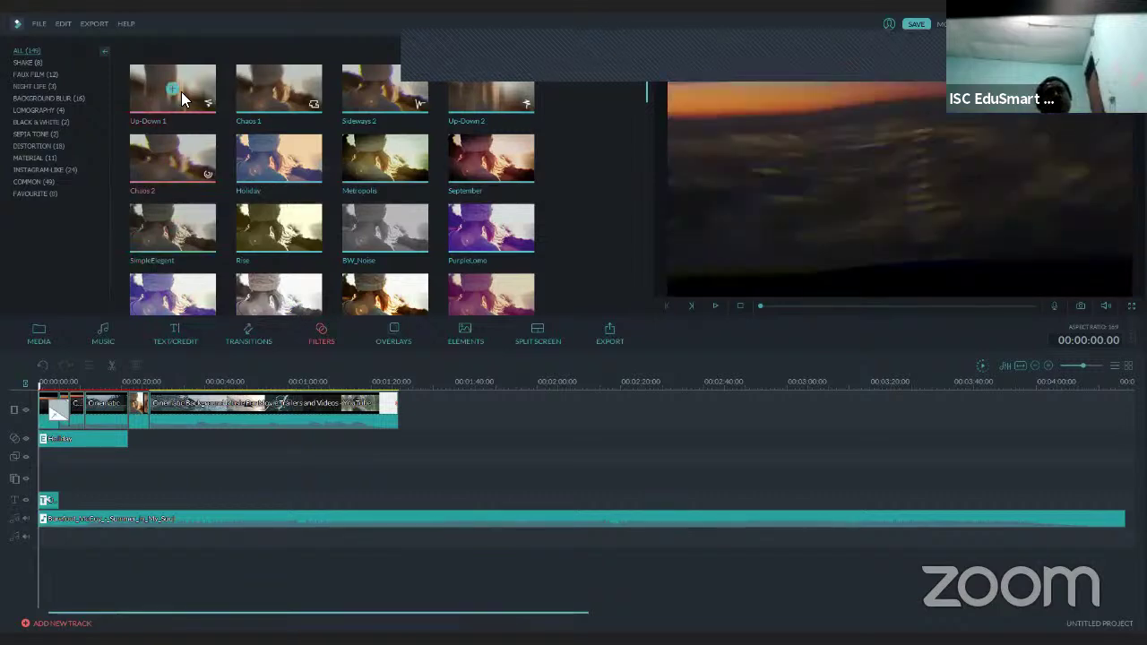
left_click(251, 104)
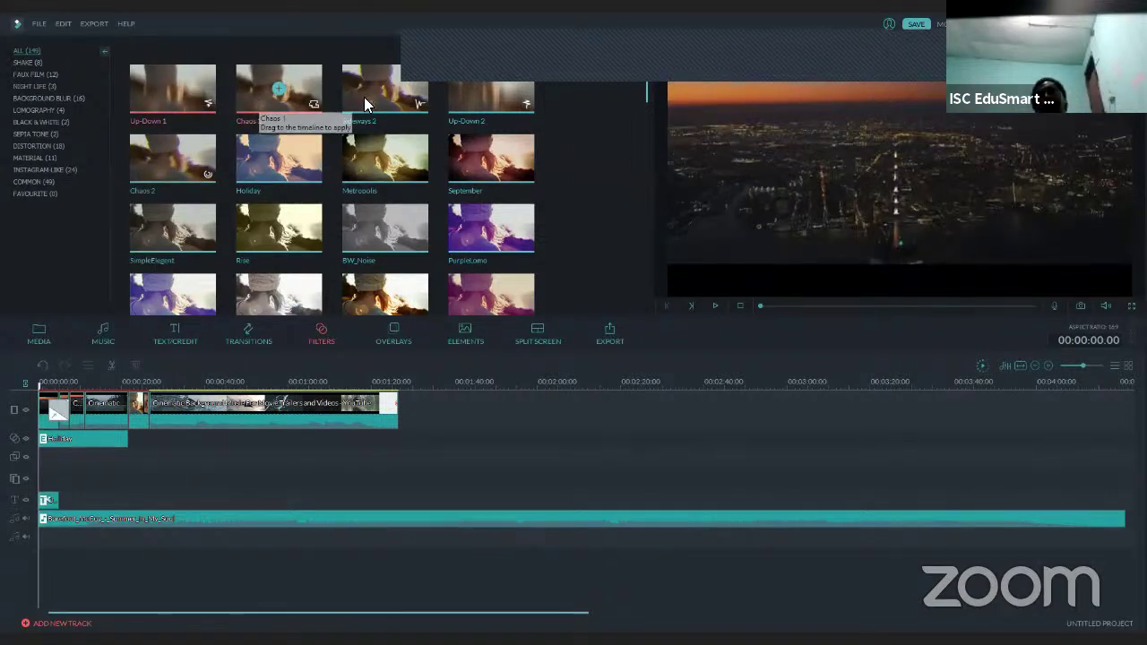
left_click(458, 96)
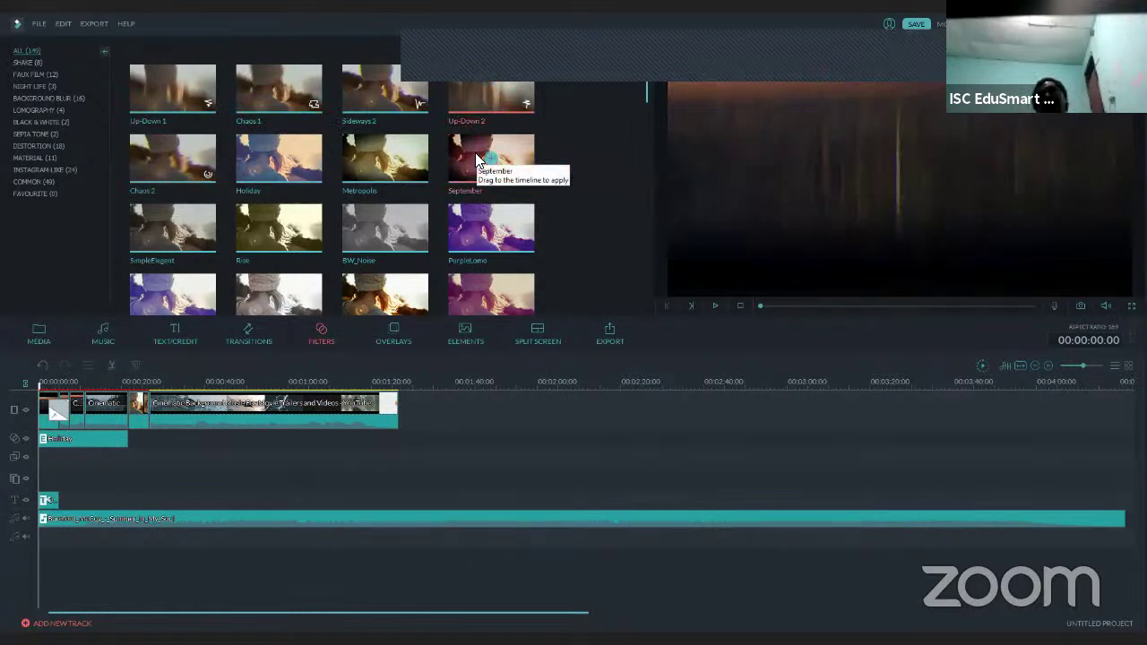
left_click(476, 159)
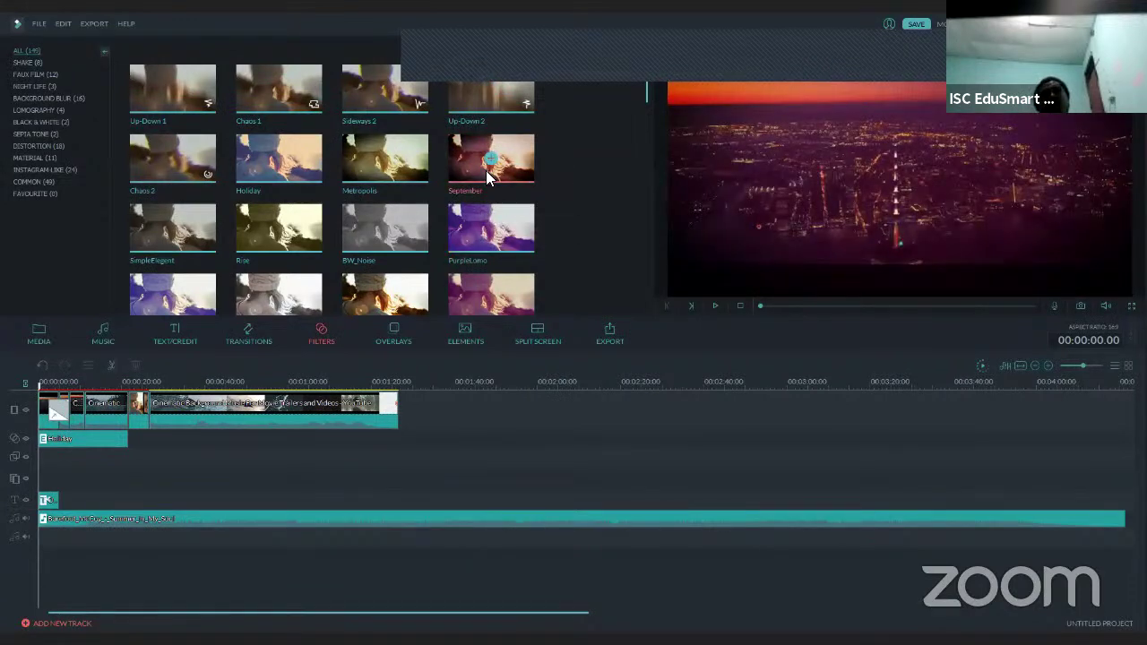
left_click(480, 224)
left_click(347, 296)
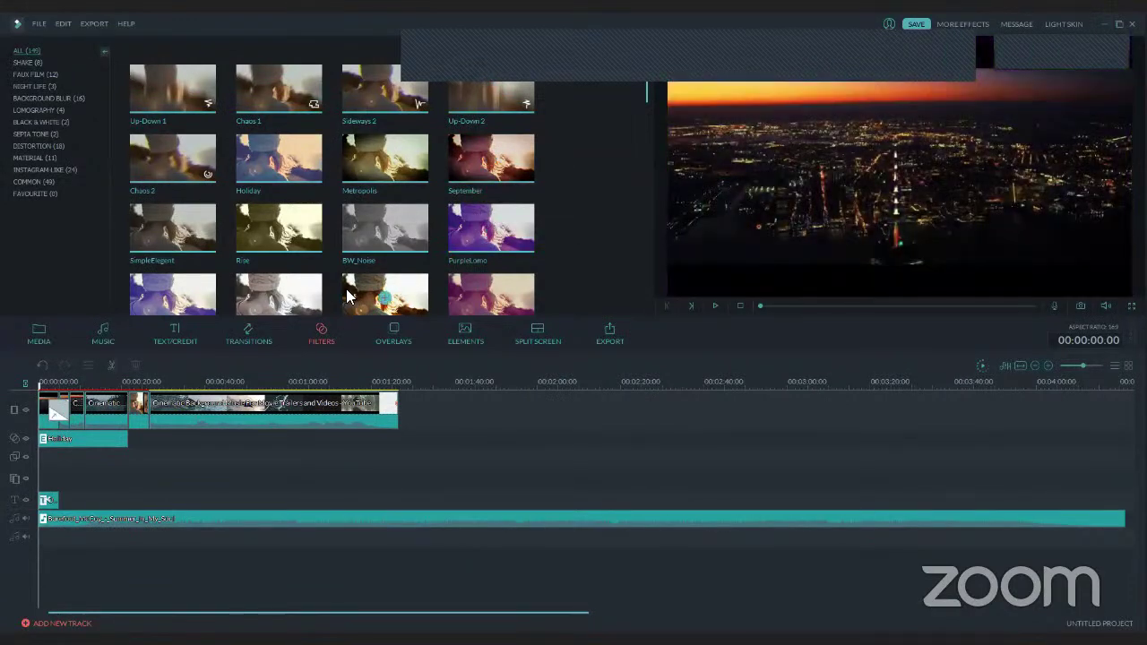
Preview more filters, including SimpleElegant, Rise, BW_Noise, PurpleLomo and Metropolis, and play the September filter's preview.
scroll(295, 279, "down", 1)
left_click(193, 191)
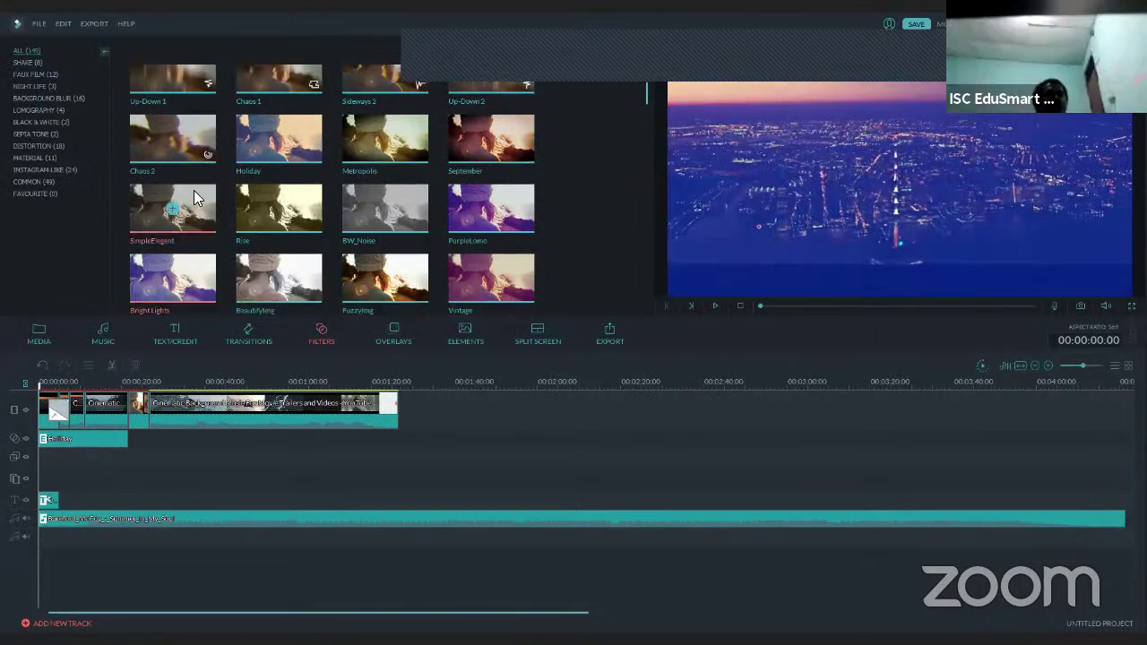
left_click(259, 207)
left_click(371, 210)
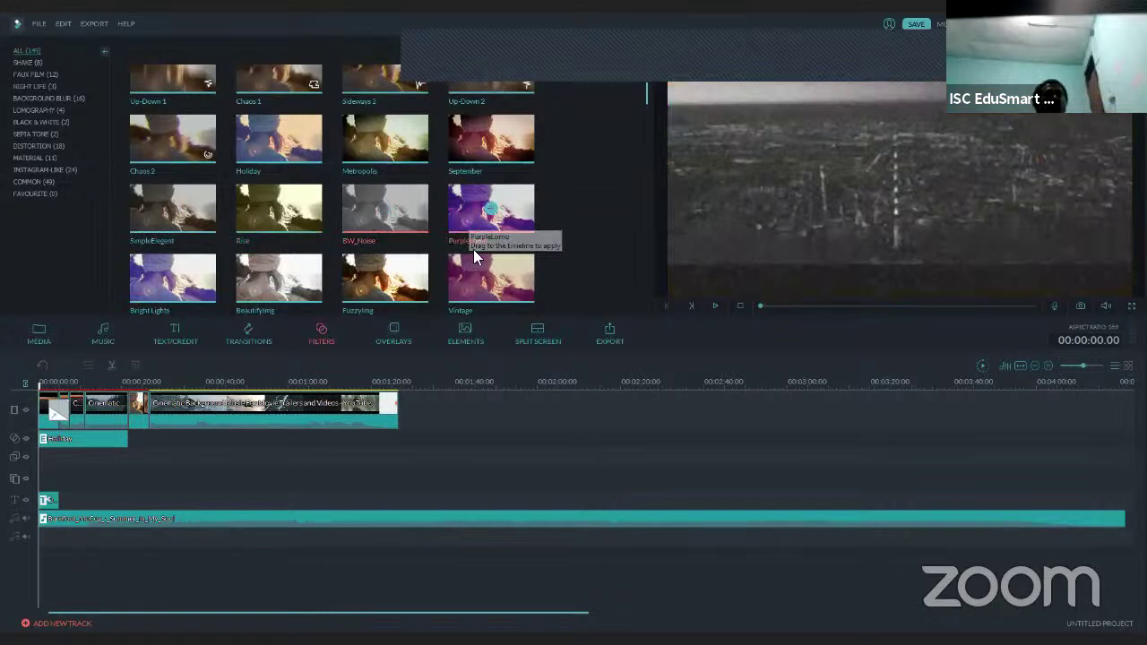
left_click(474, 251)
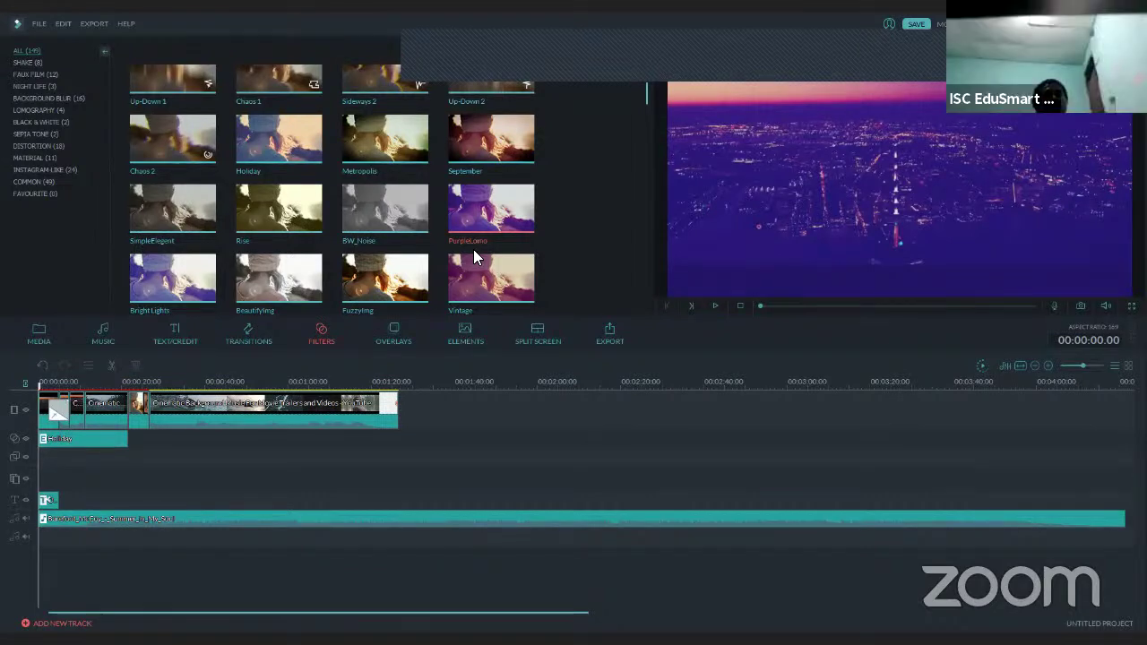
scroll(590, 121, "up", 2)
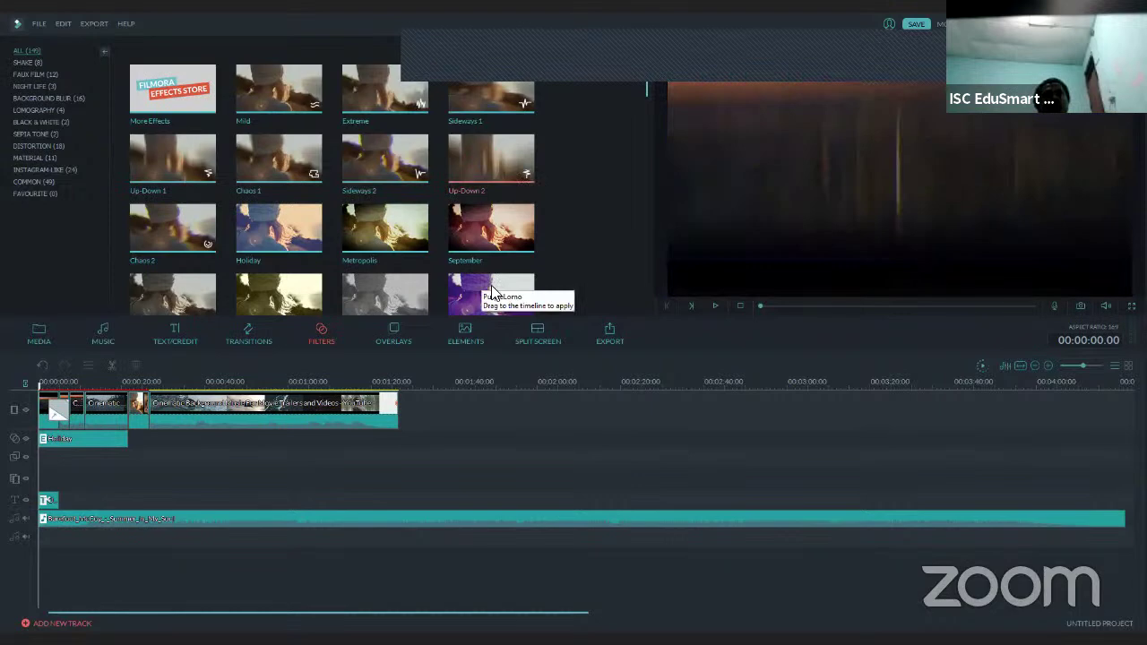
scroll(280, 291, "down", 1)
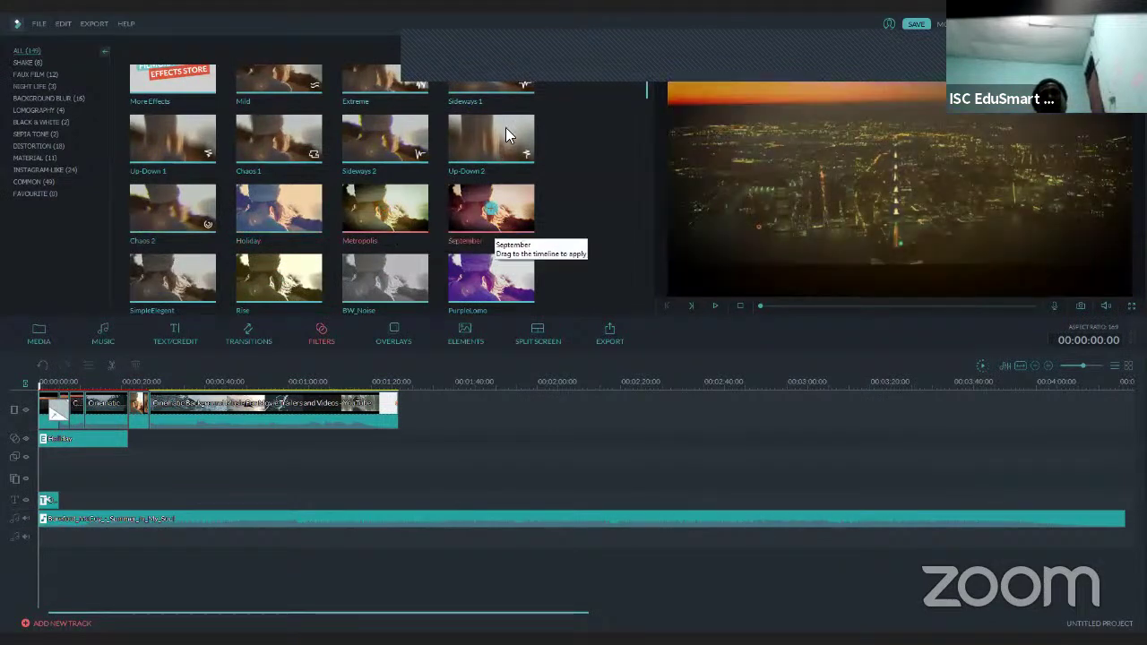
scroll(500, 251, "up", 1)
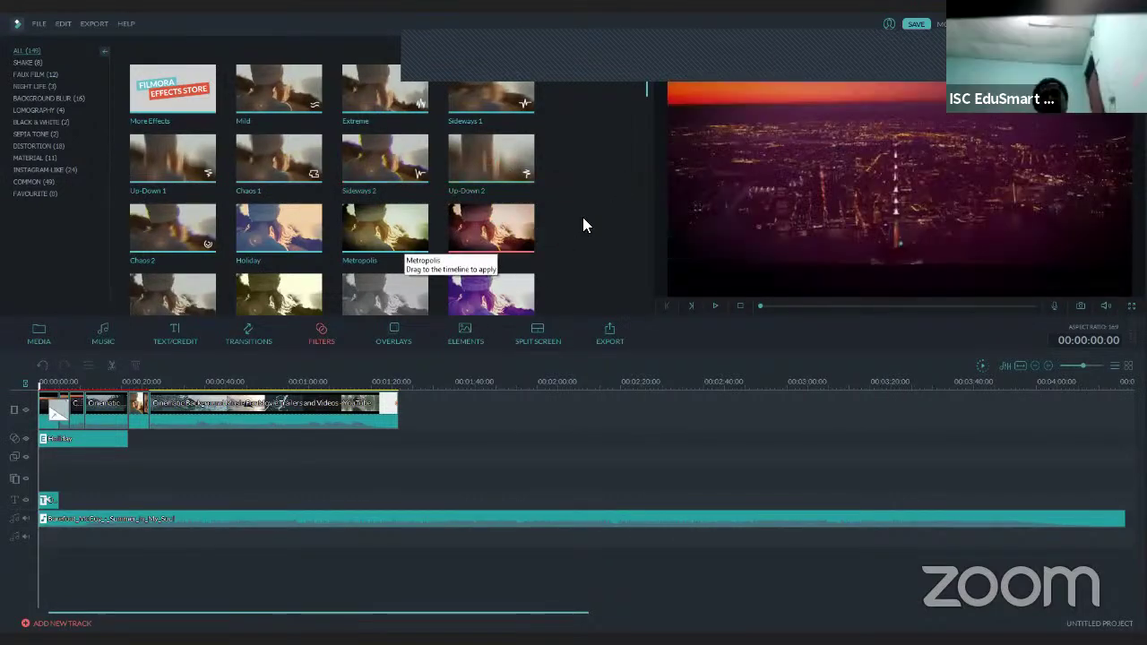
left_click(716, 306)
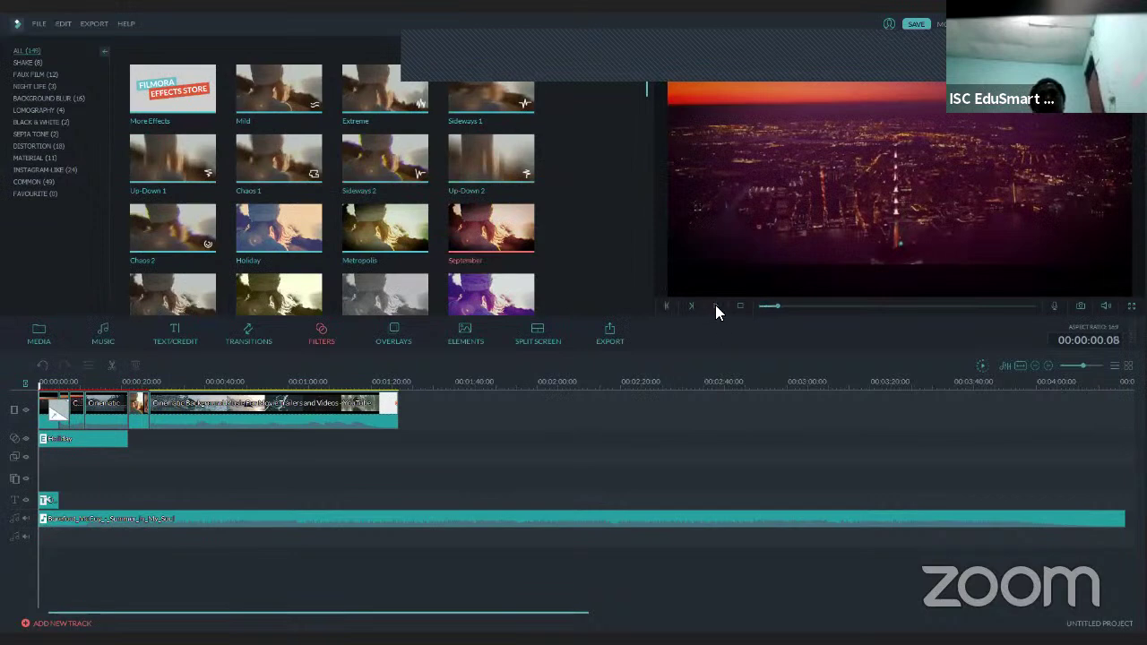
Add the September filter to the filter track at the start of the last video clip and extend its end to about 57 seconds.
left_click_drag(494, 231, 273, 445)
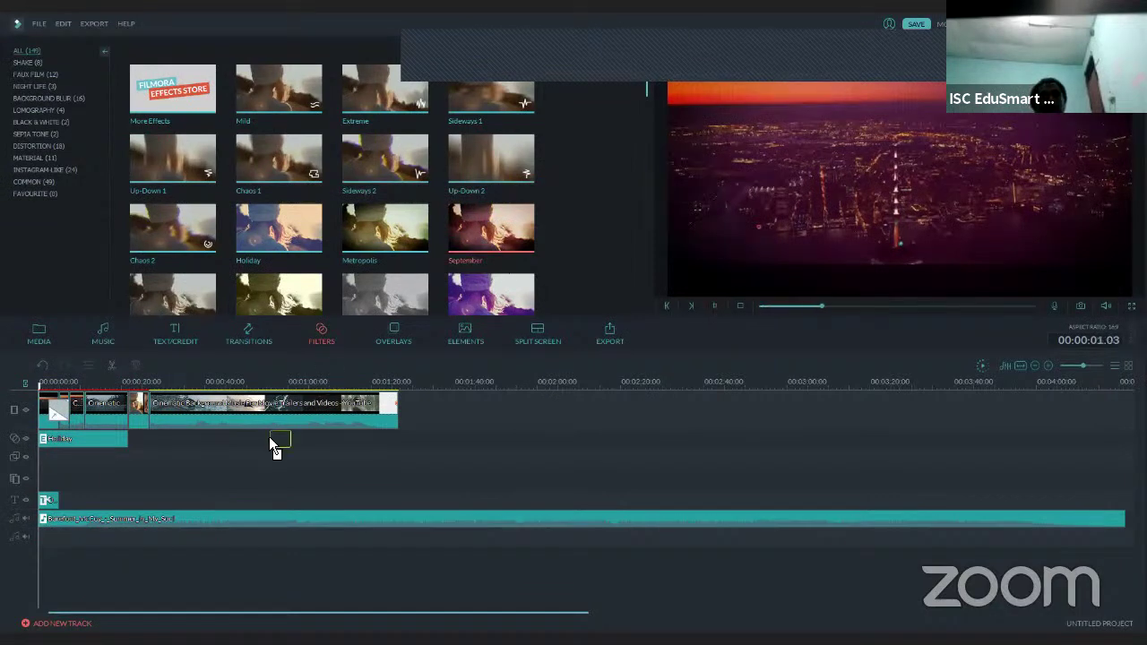
left_click_drag(163, 439, 153, 433)
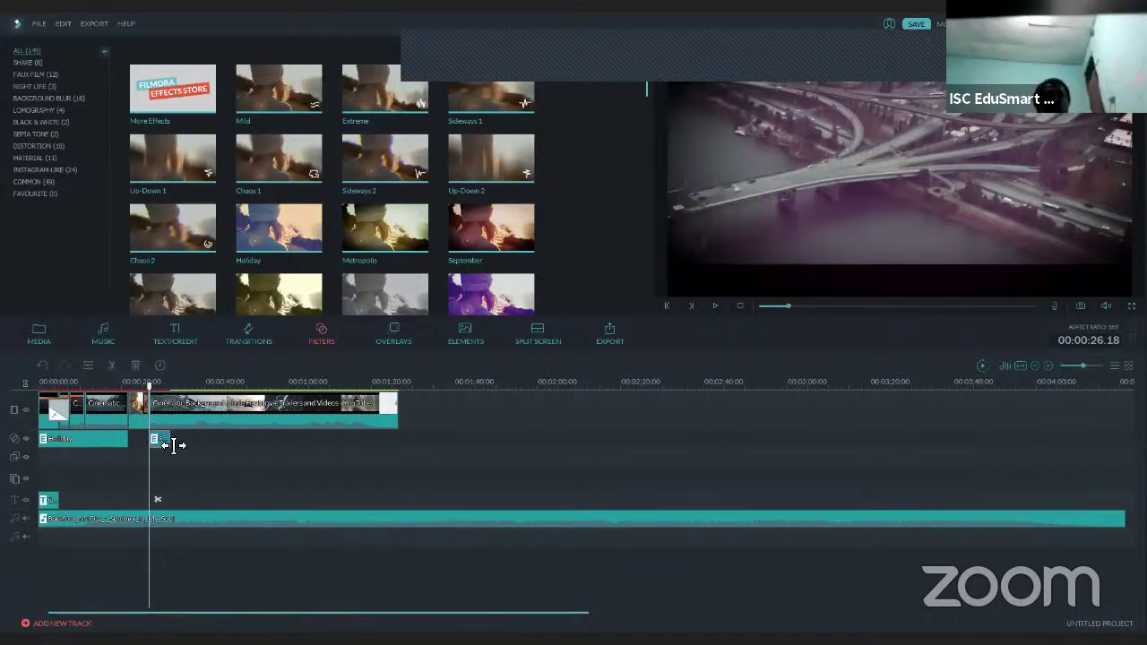
left_click_drag(171, 442, 279, 442)
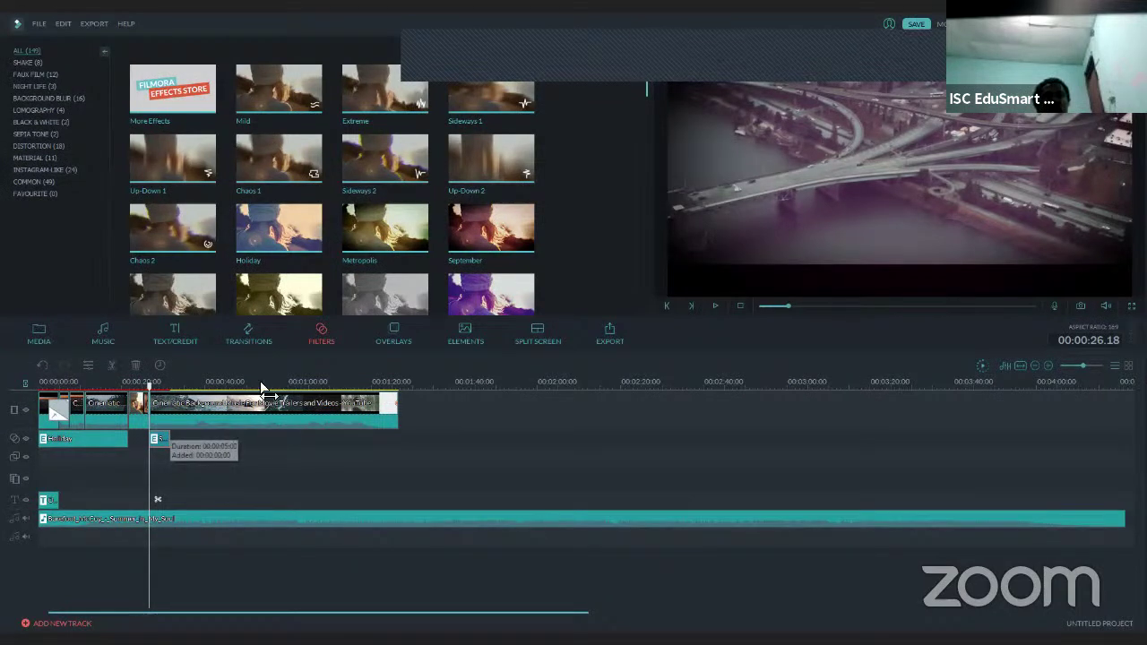
left_click_drag(267, 394, 277, 395)
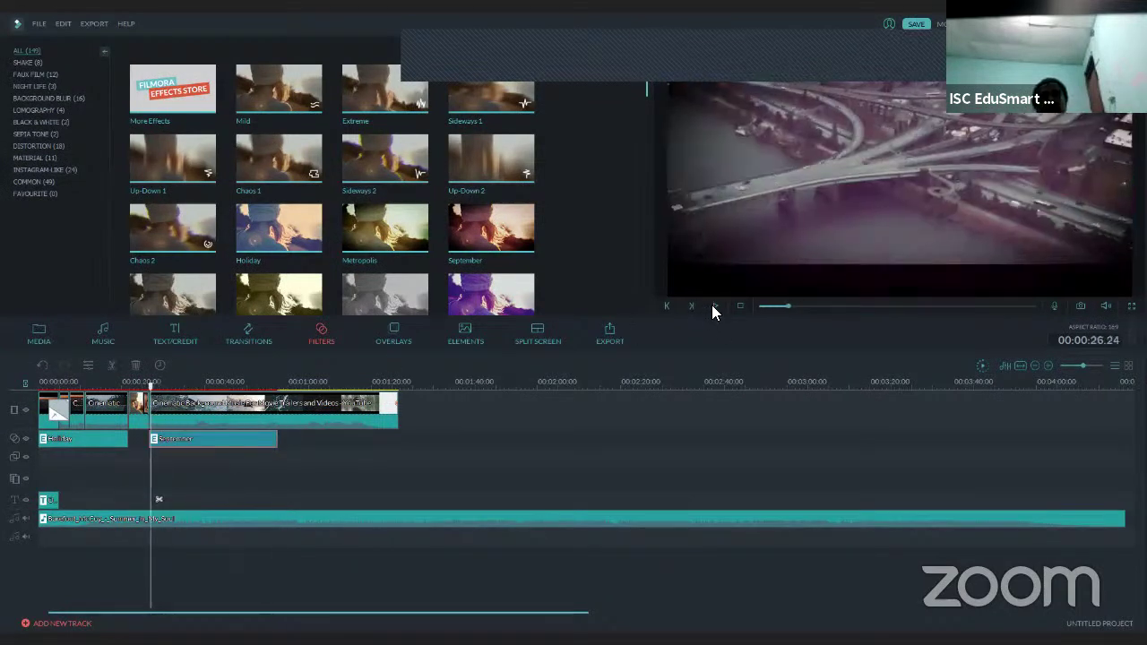
Play the September-filtered footage, pause at about 32 seconds, insert the Chaos 2 filter there, and return the playhead to the opening title.
left_click(714, 307)
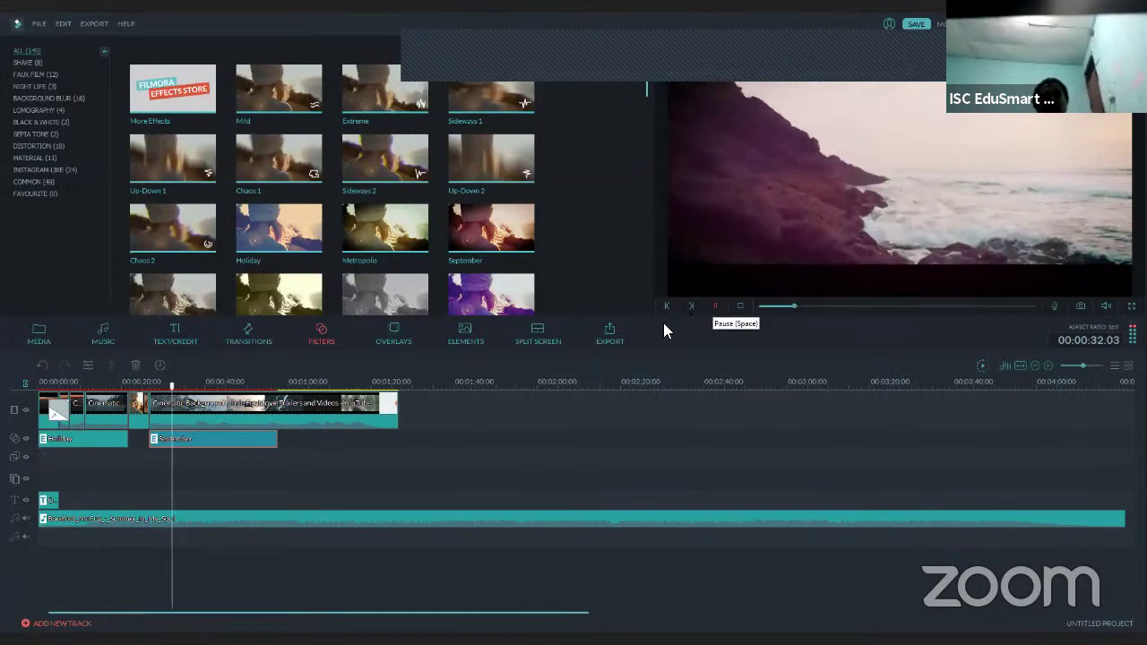
key("space")
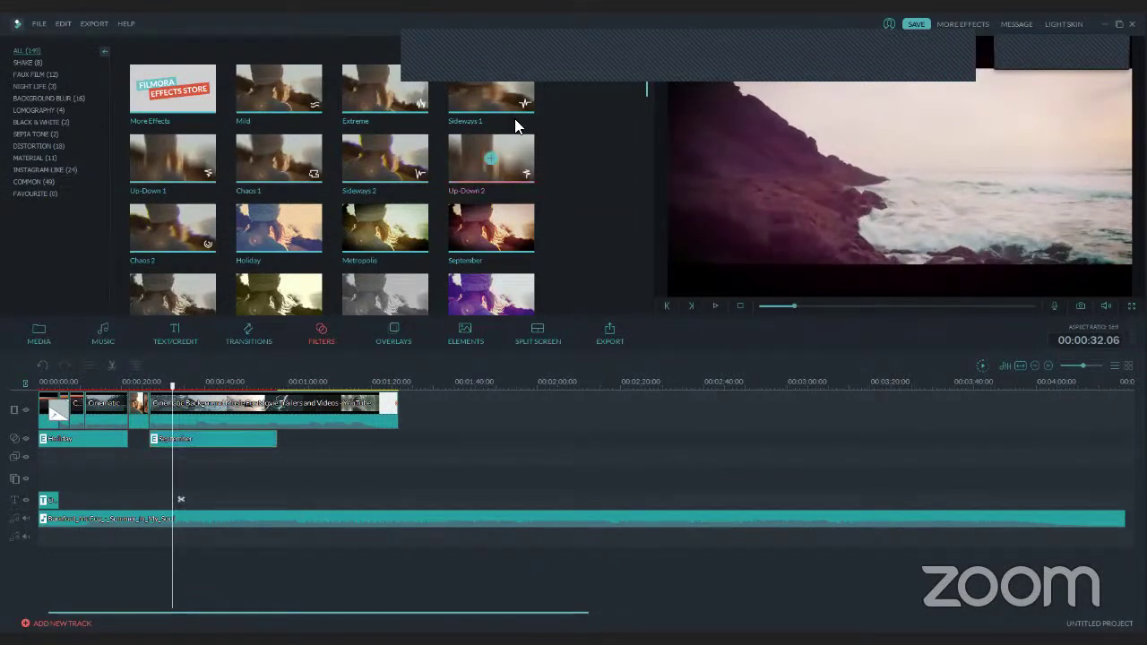
left_click(173, 226)
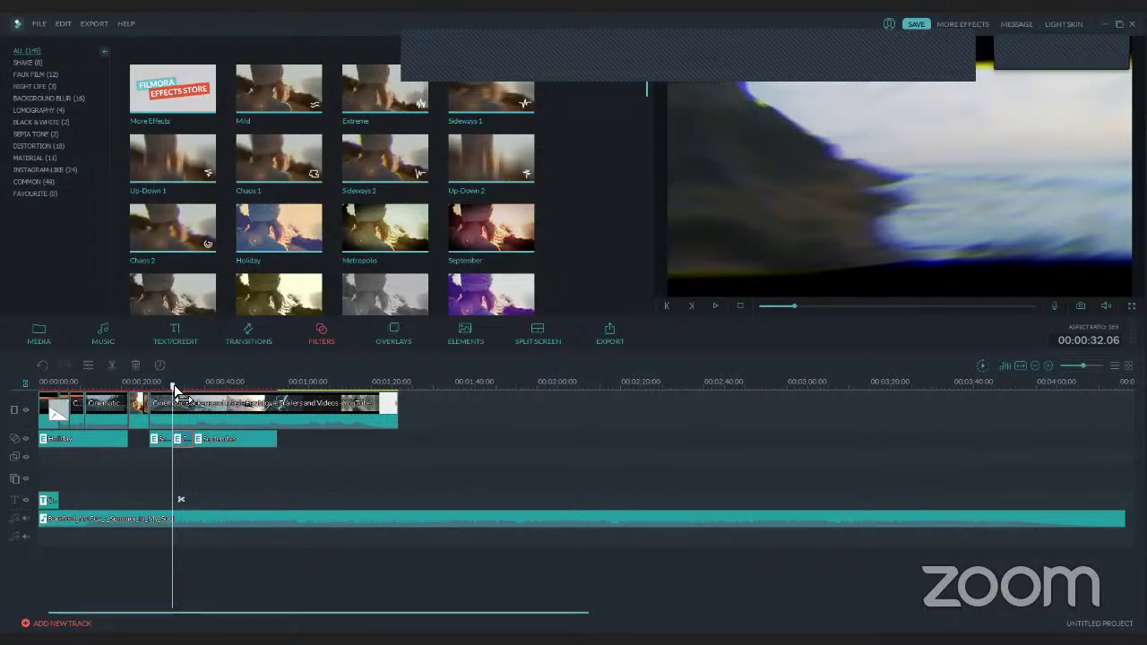
left_click_drag(176, 394, 48, 409)
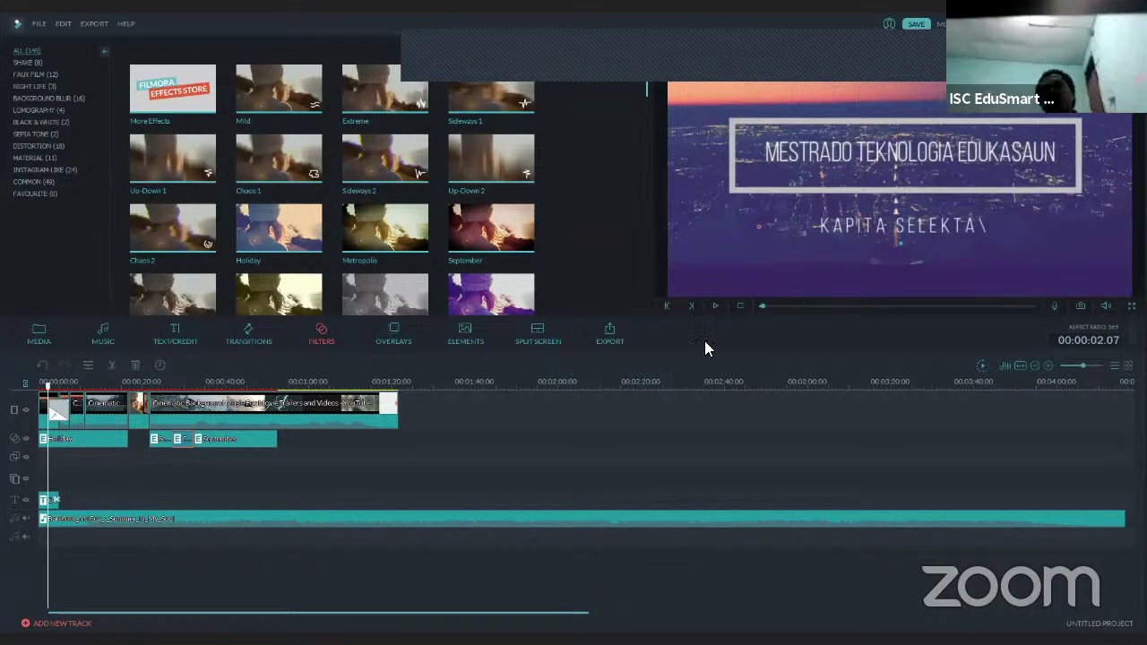